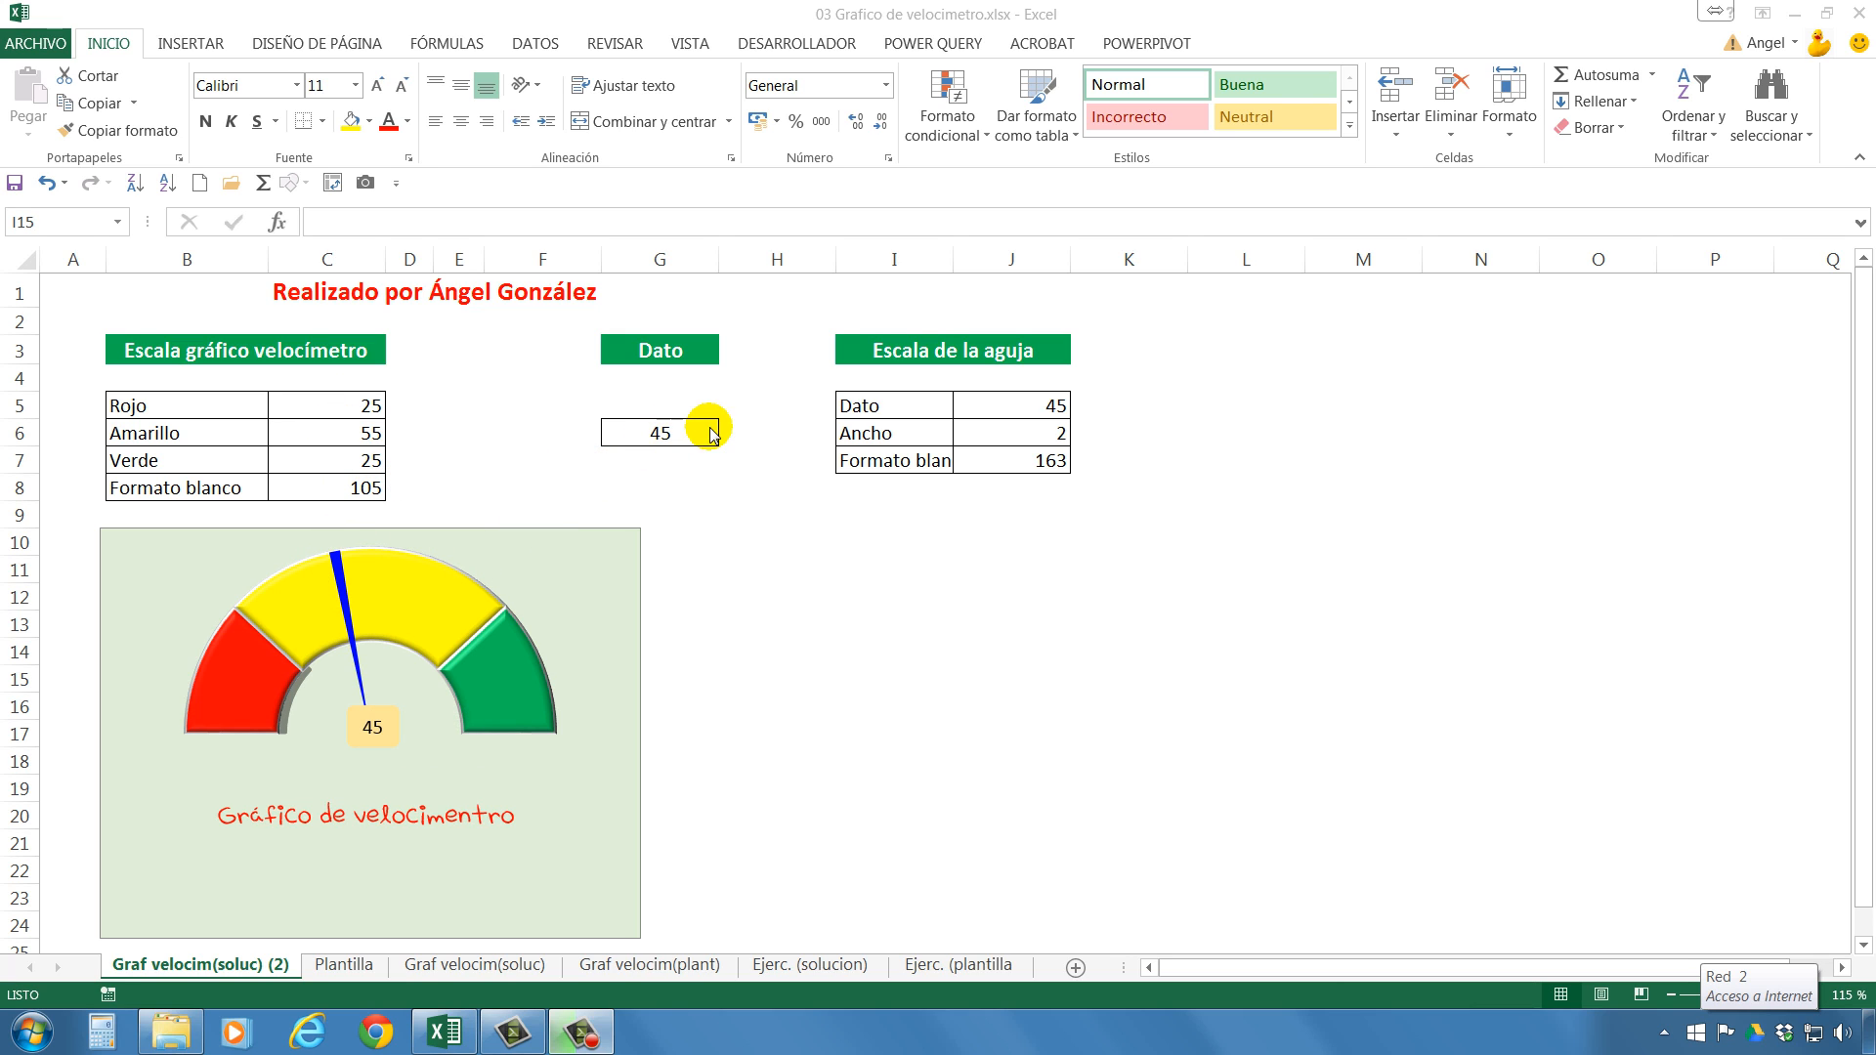
Test the speedometer needle by entering 25, 75 and finally 95 in the Dato cell G6.
double_click(681, 435)
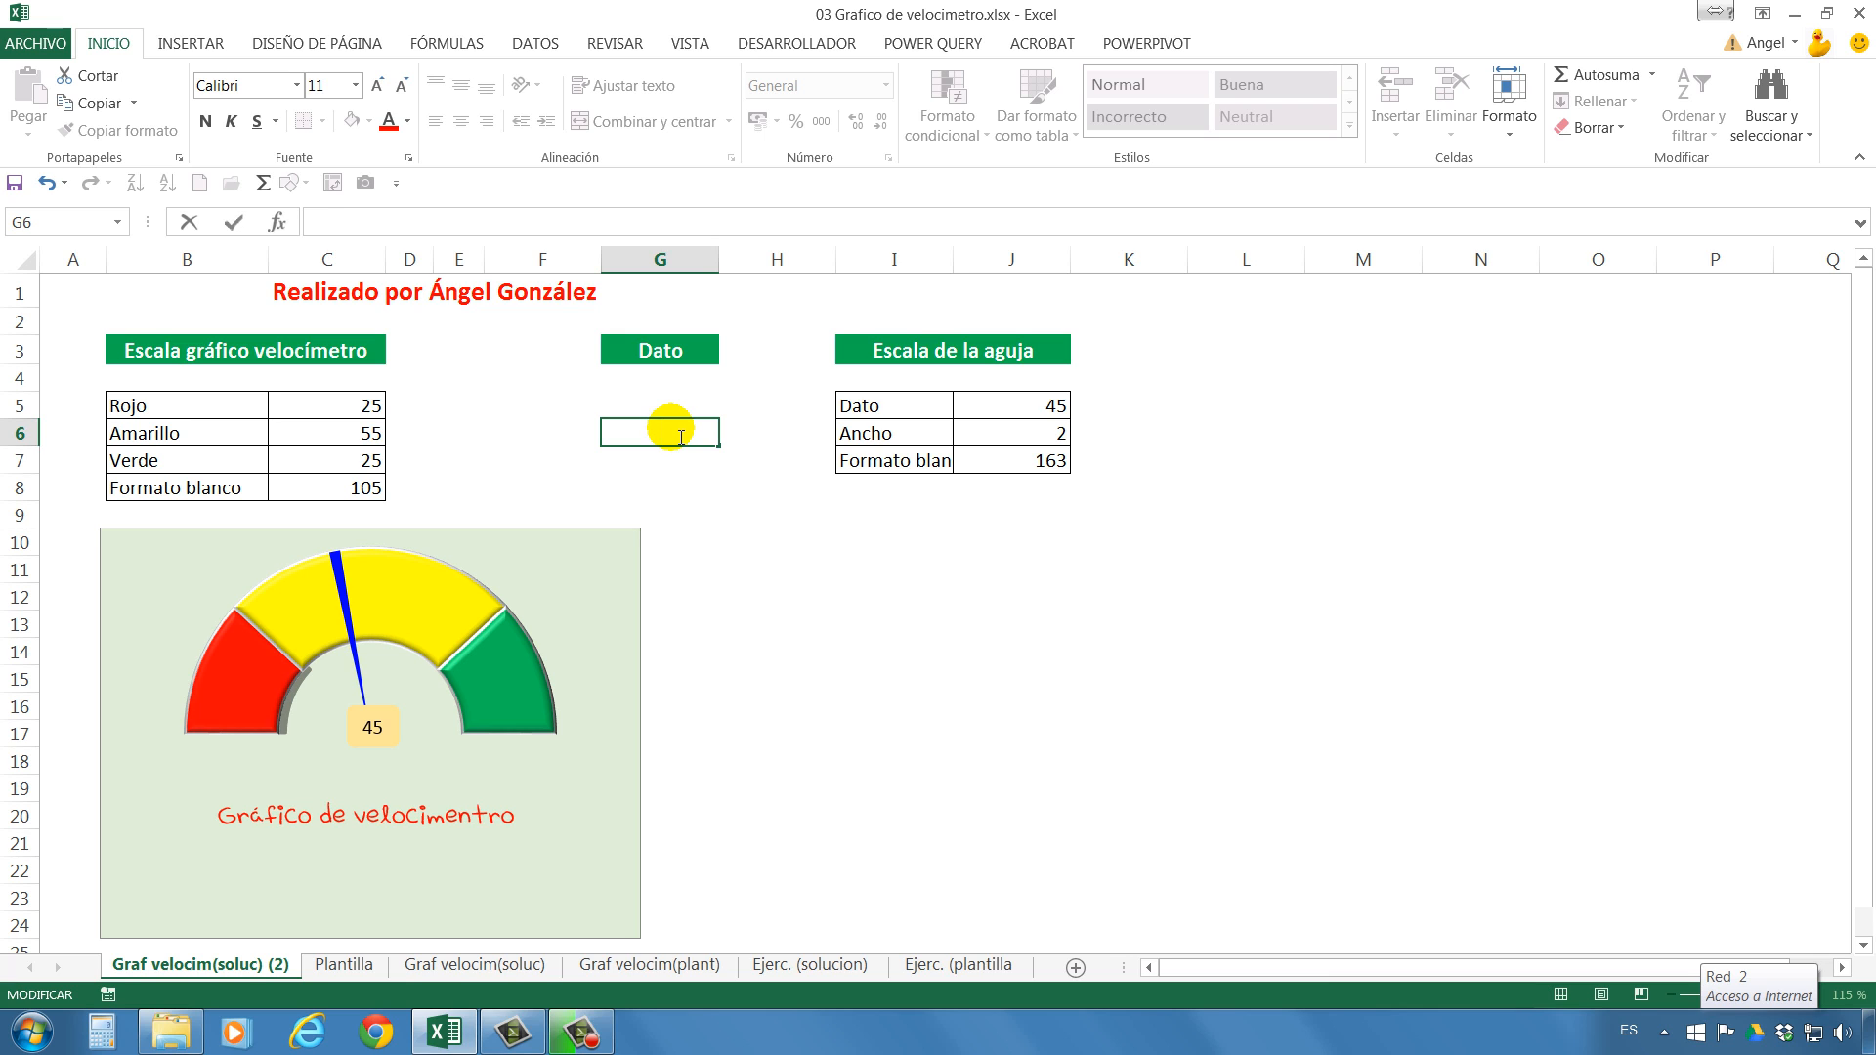
key(Return)
click(679, 435)
text(75)
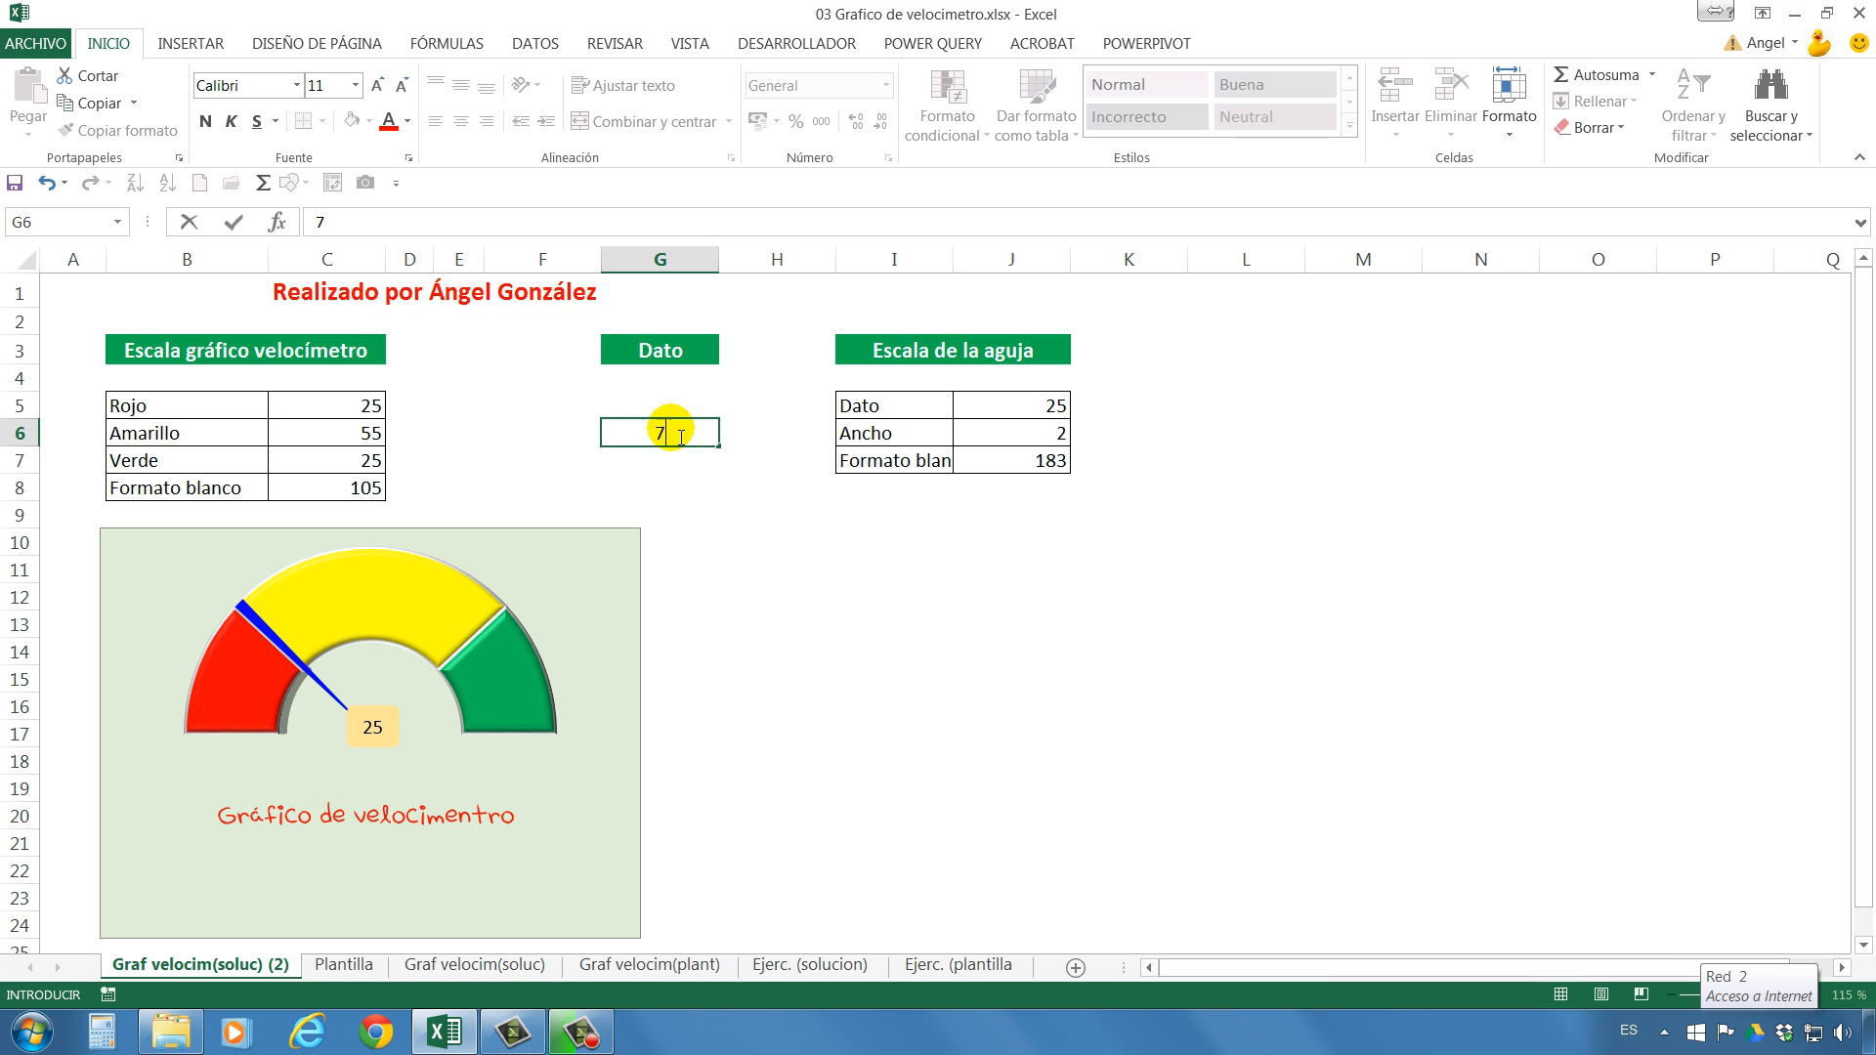
key(Return)
click(678, 435)
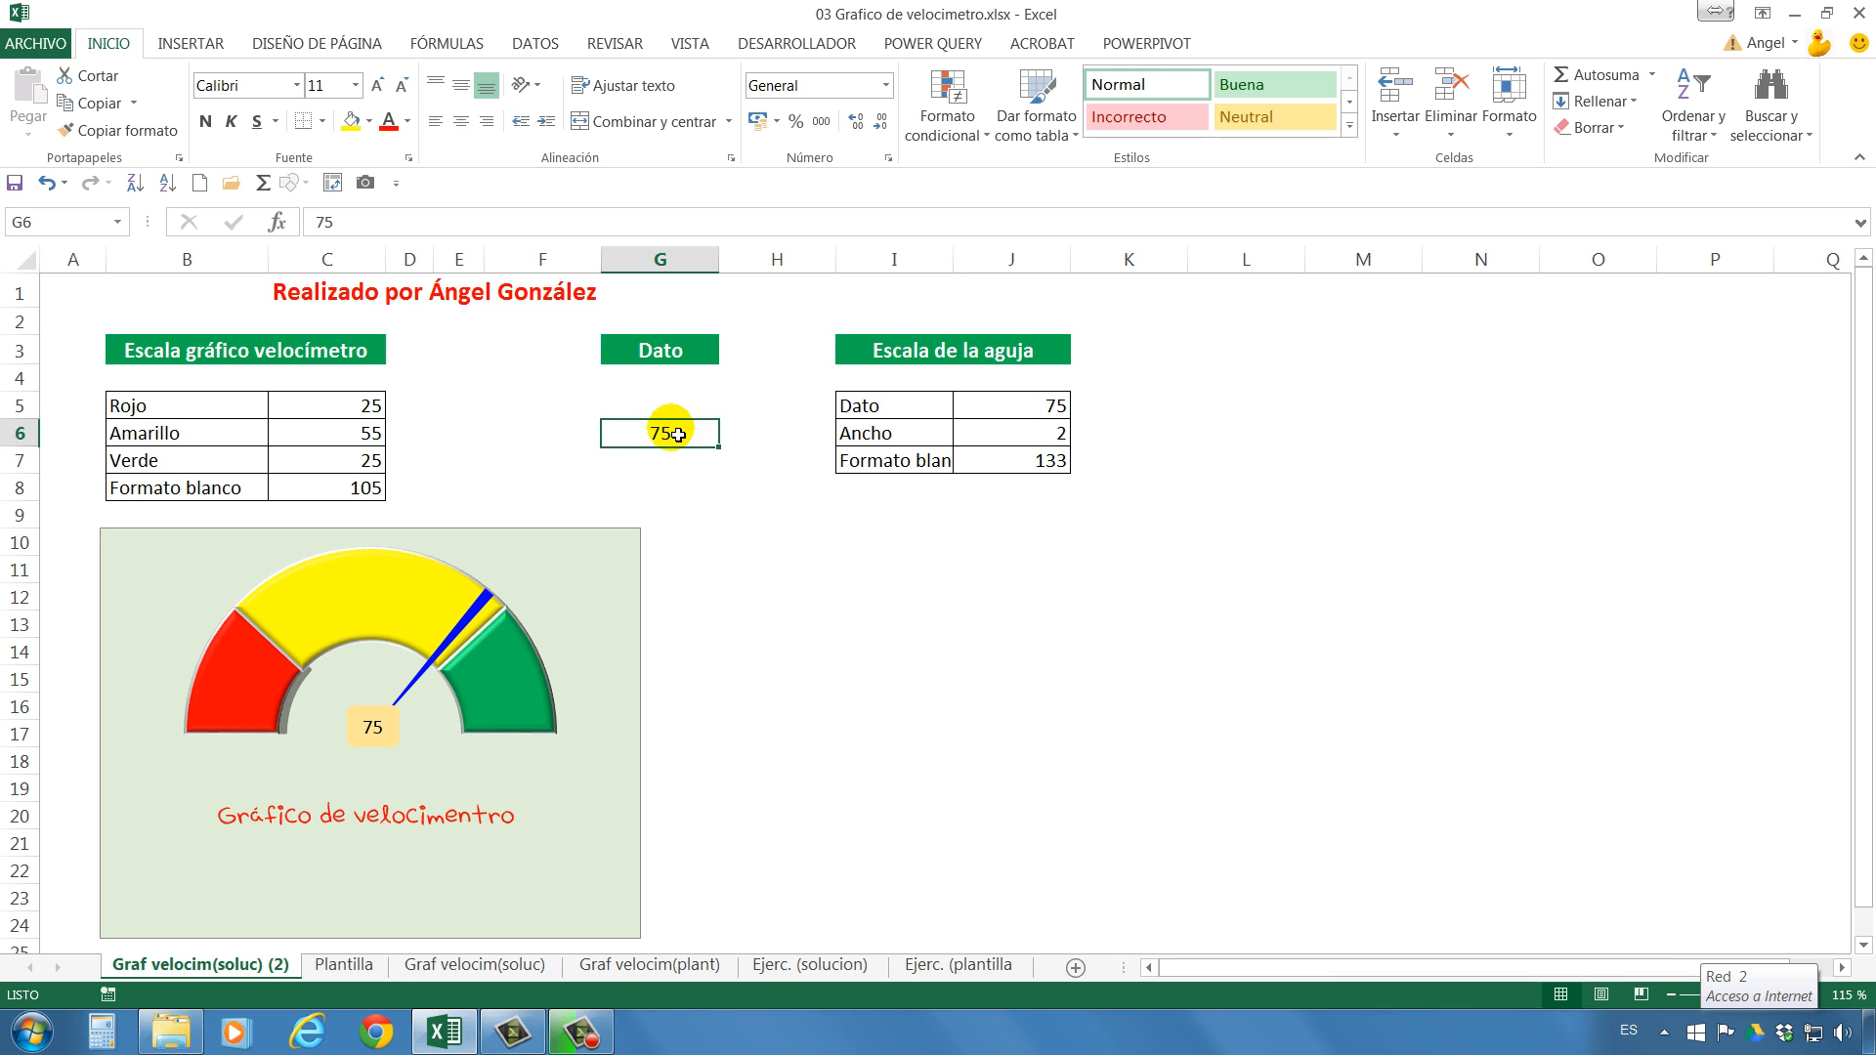
text(95)
key(Return)
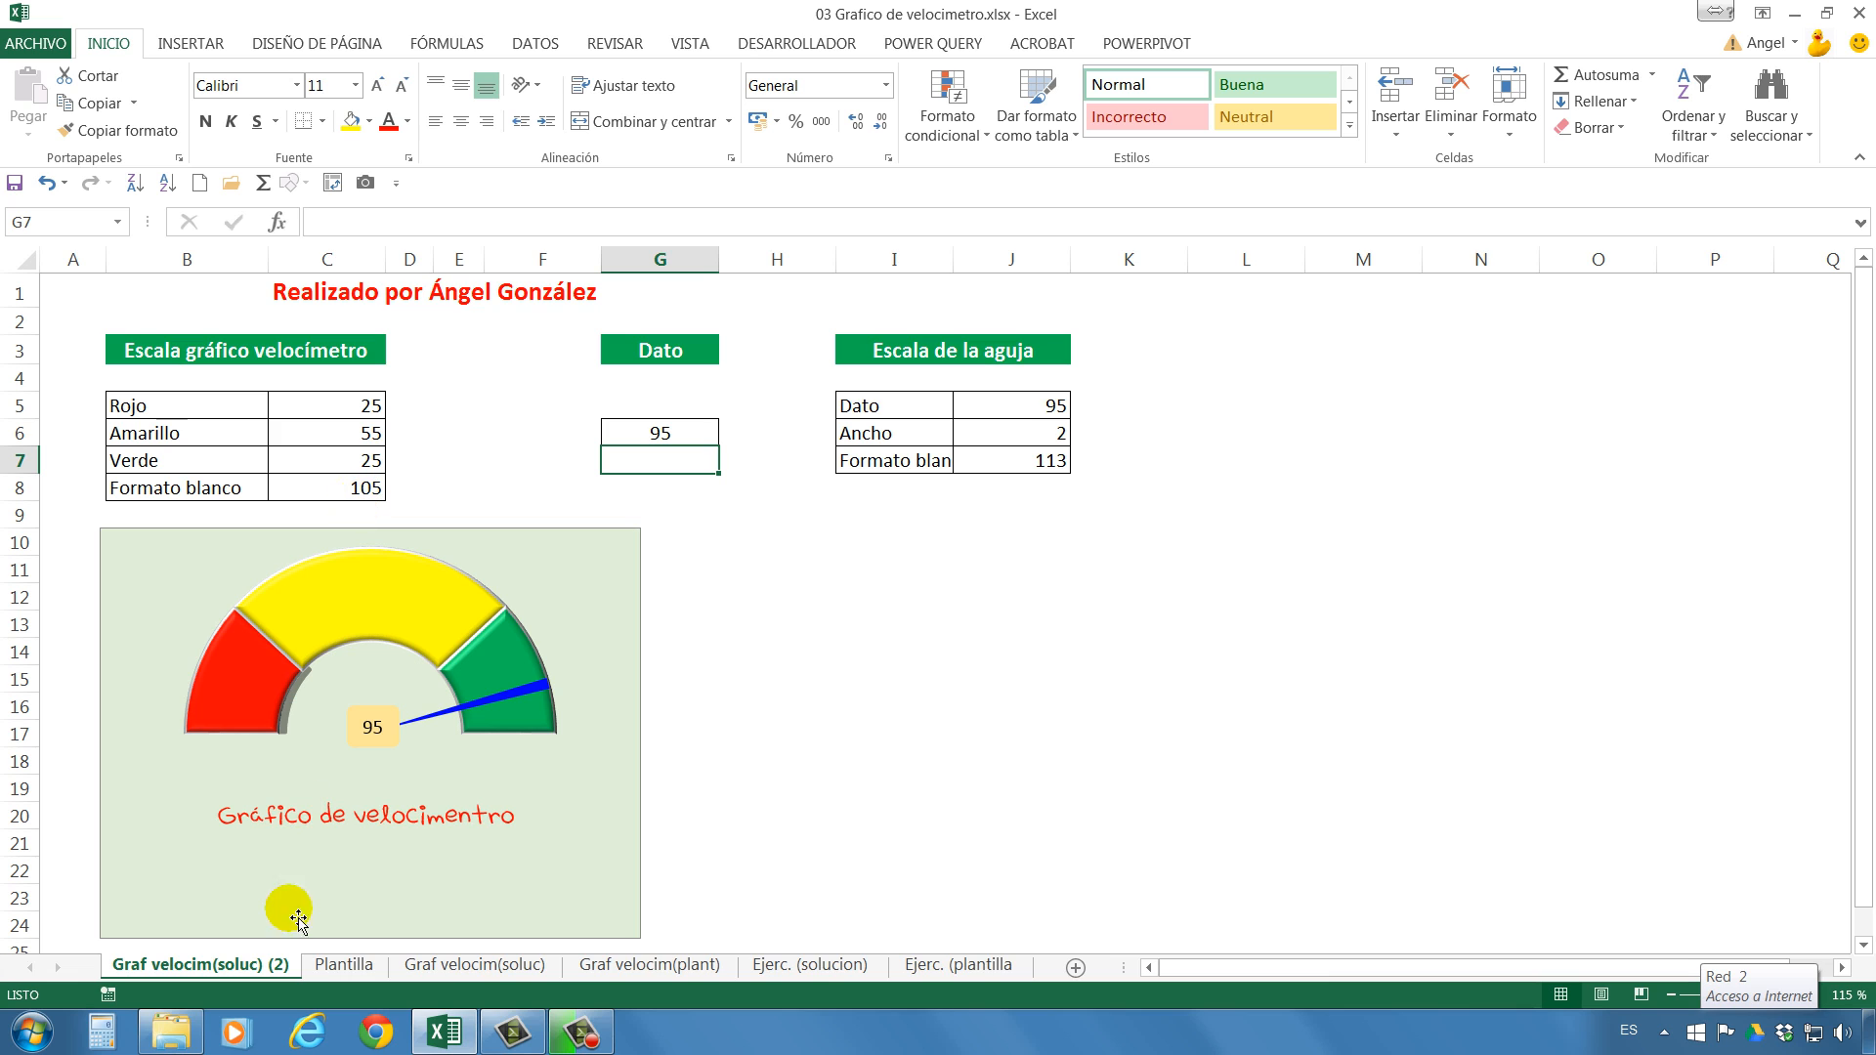
Open the Plantilla sheet and examine how the speedometer scale values and the C8 sum formula relate to the sample doughnut chart.
click(347, 966)
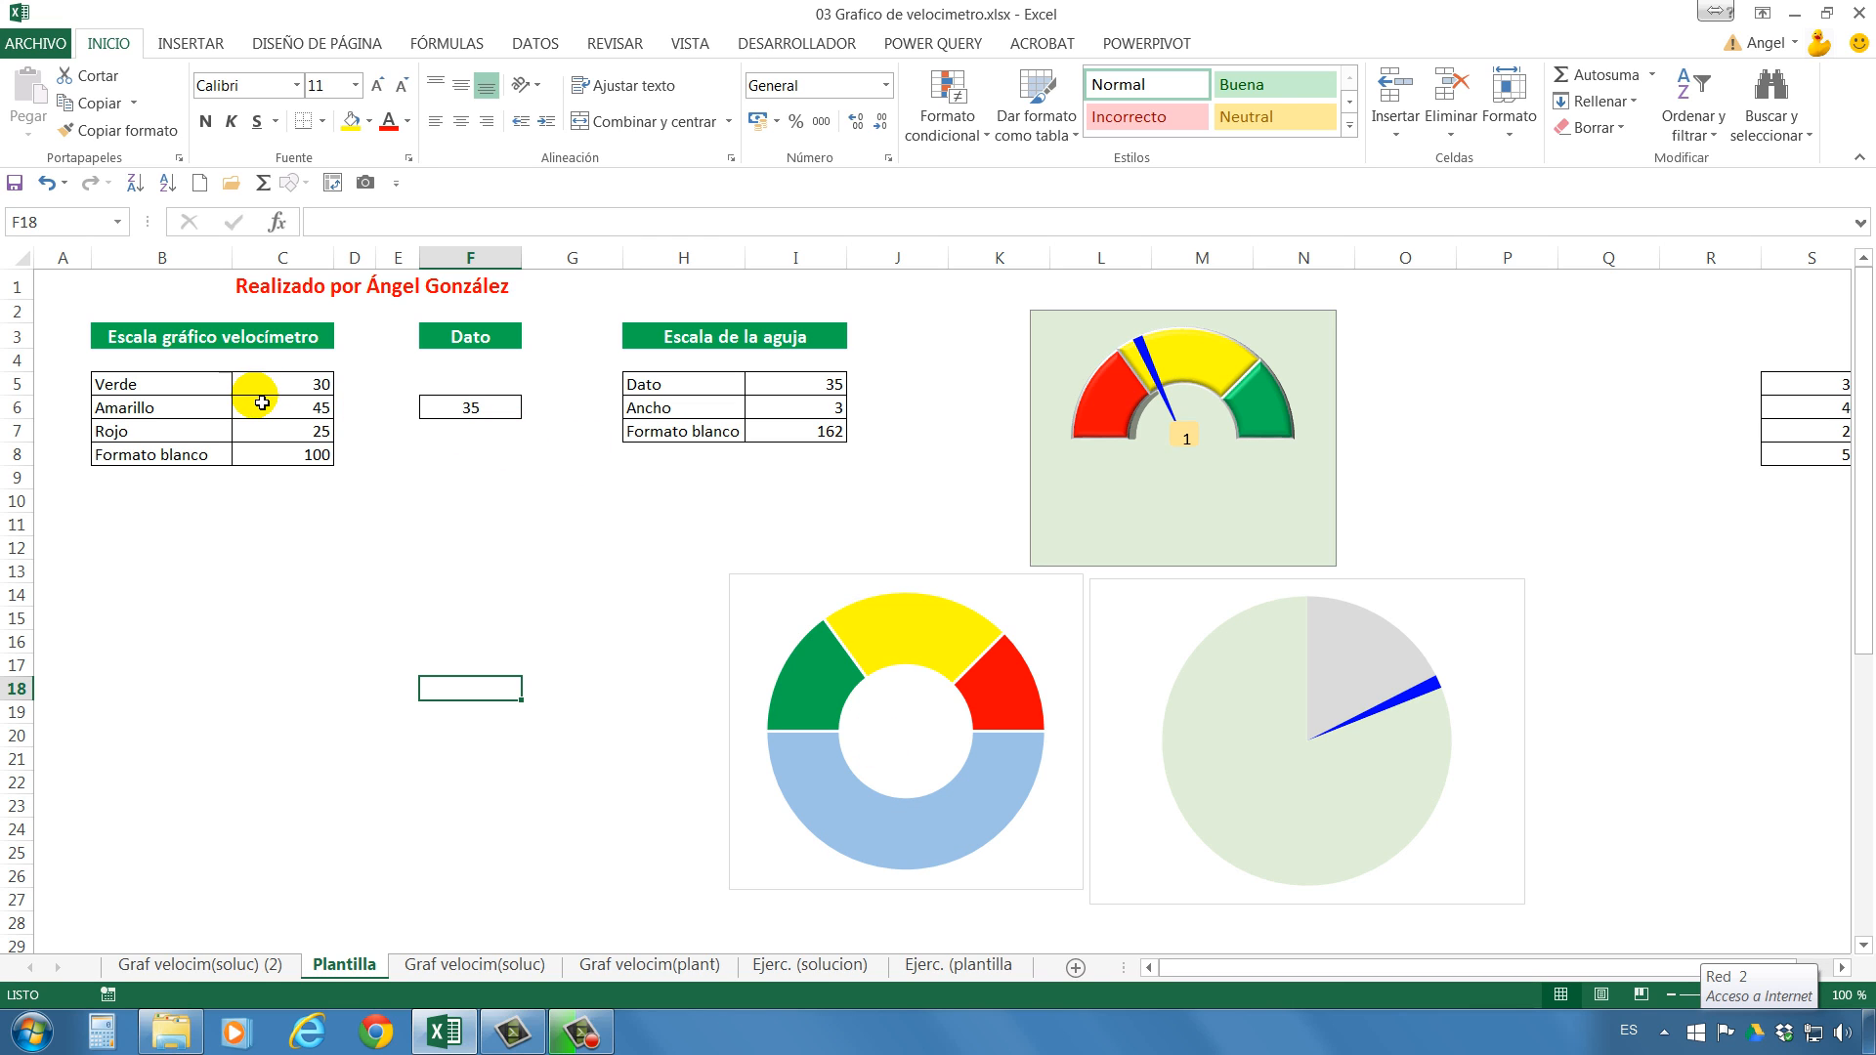
mouse_move(831, 728)
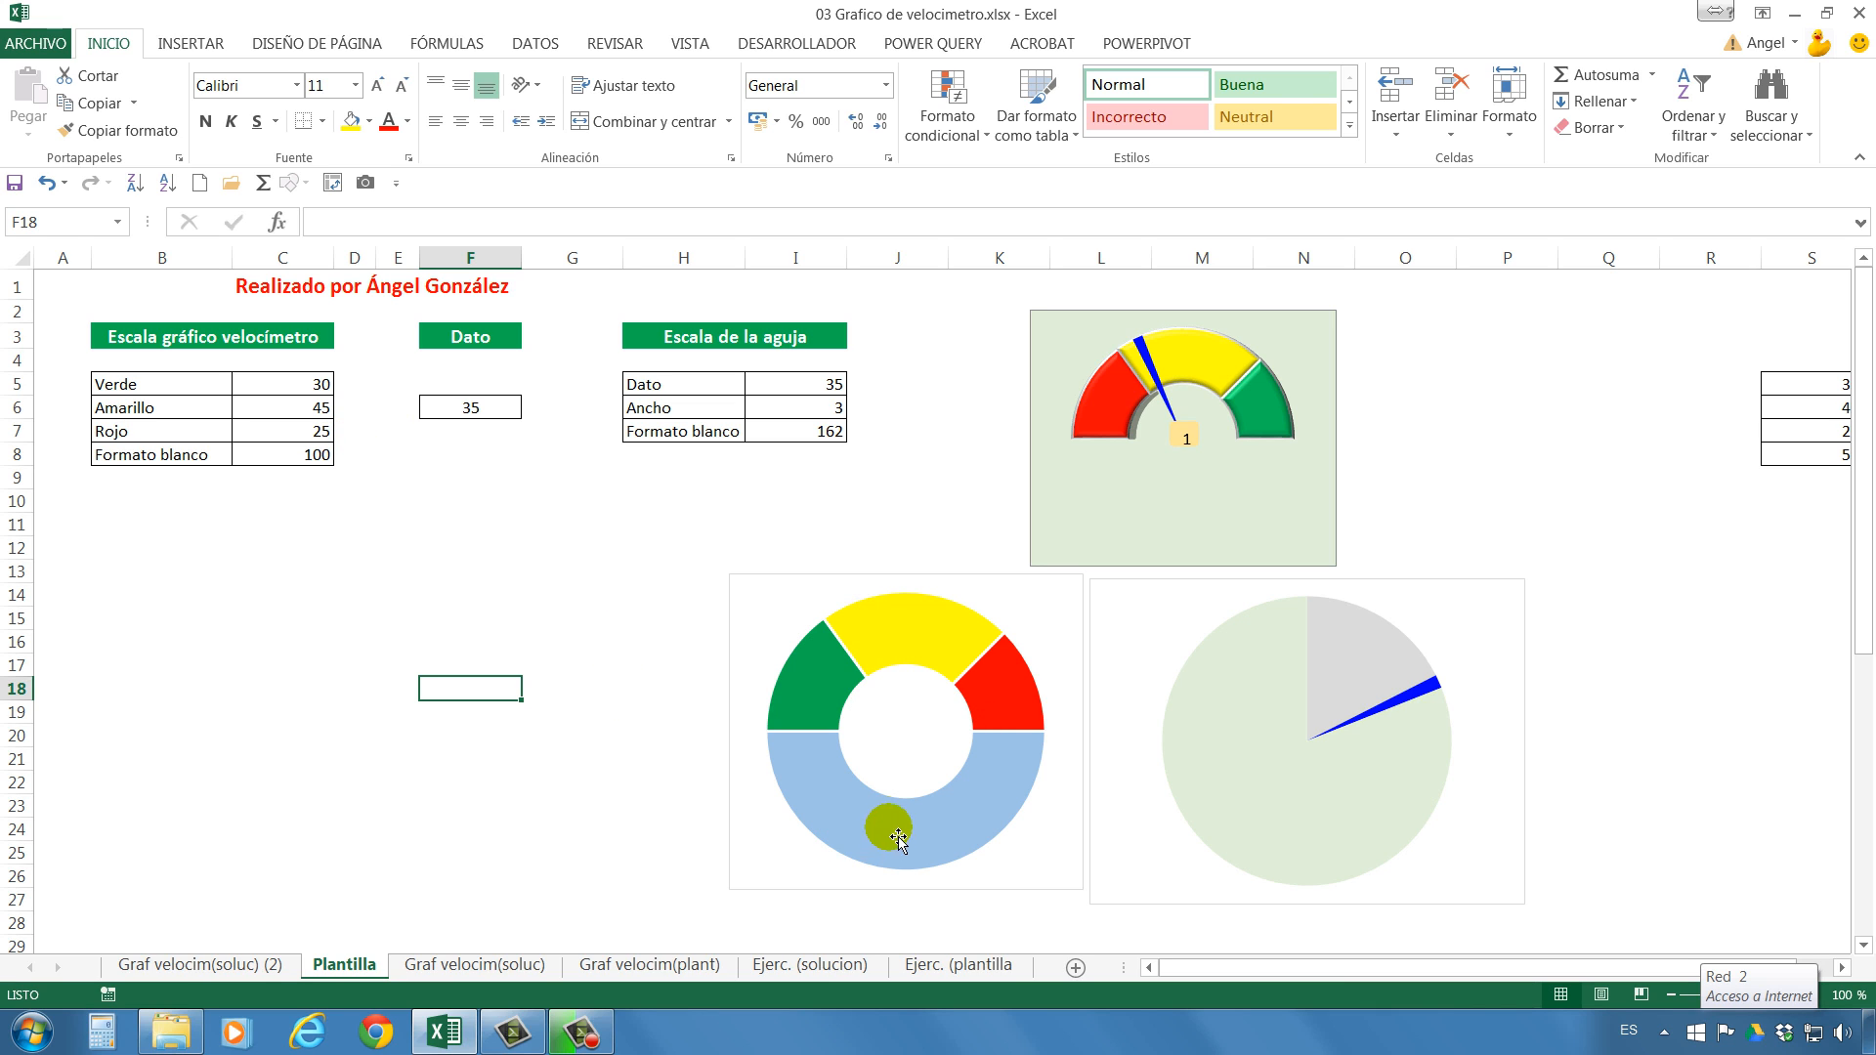
mouse_move(1023, 777)
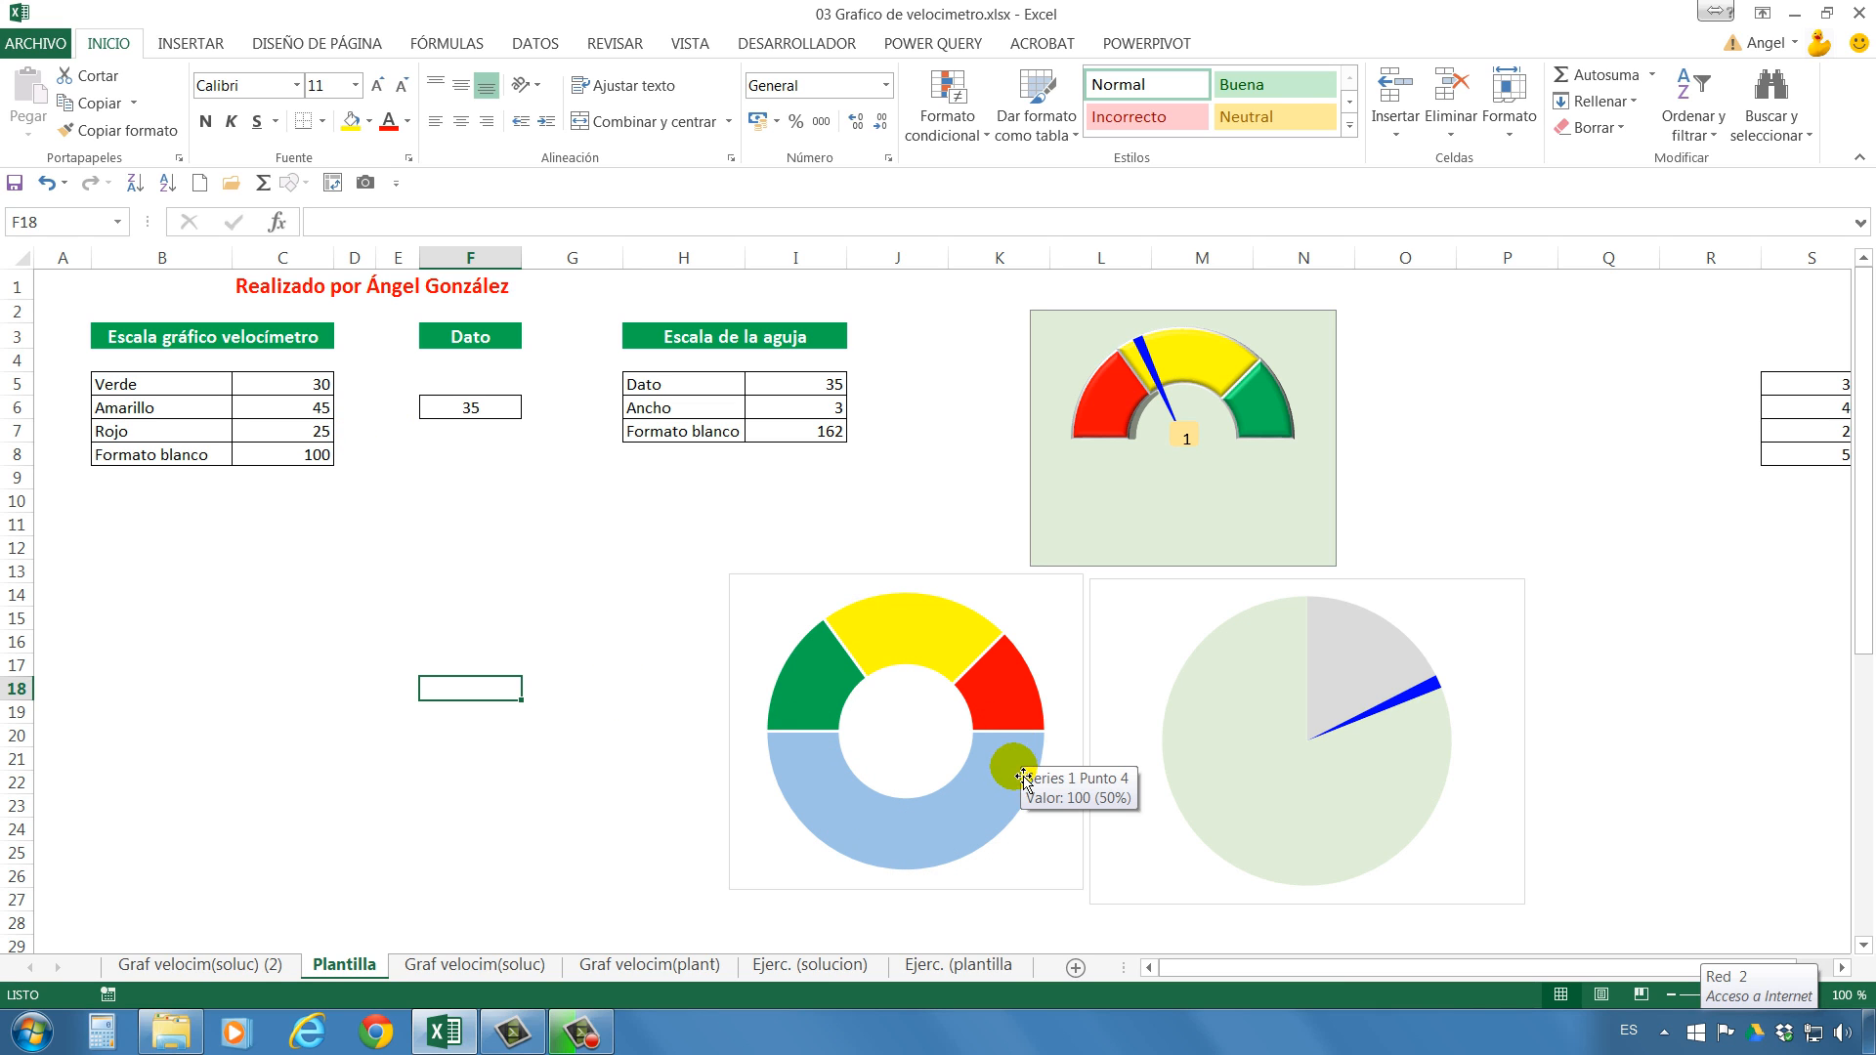
click(301, 464)
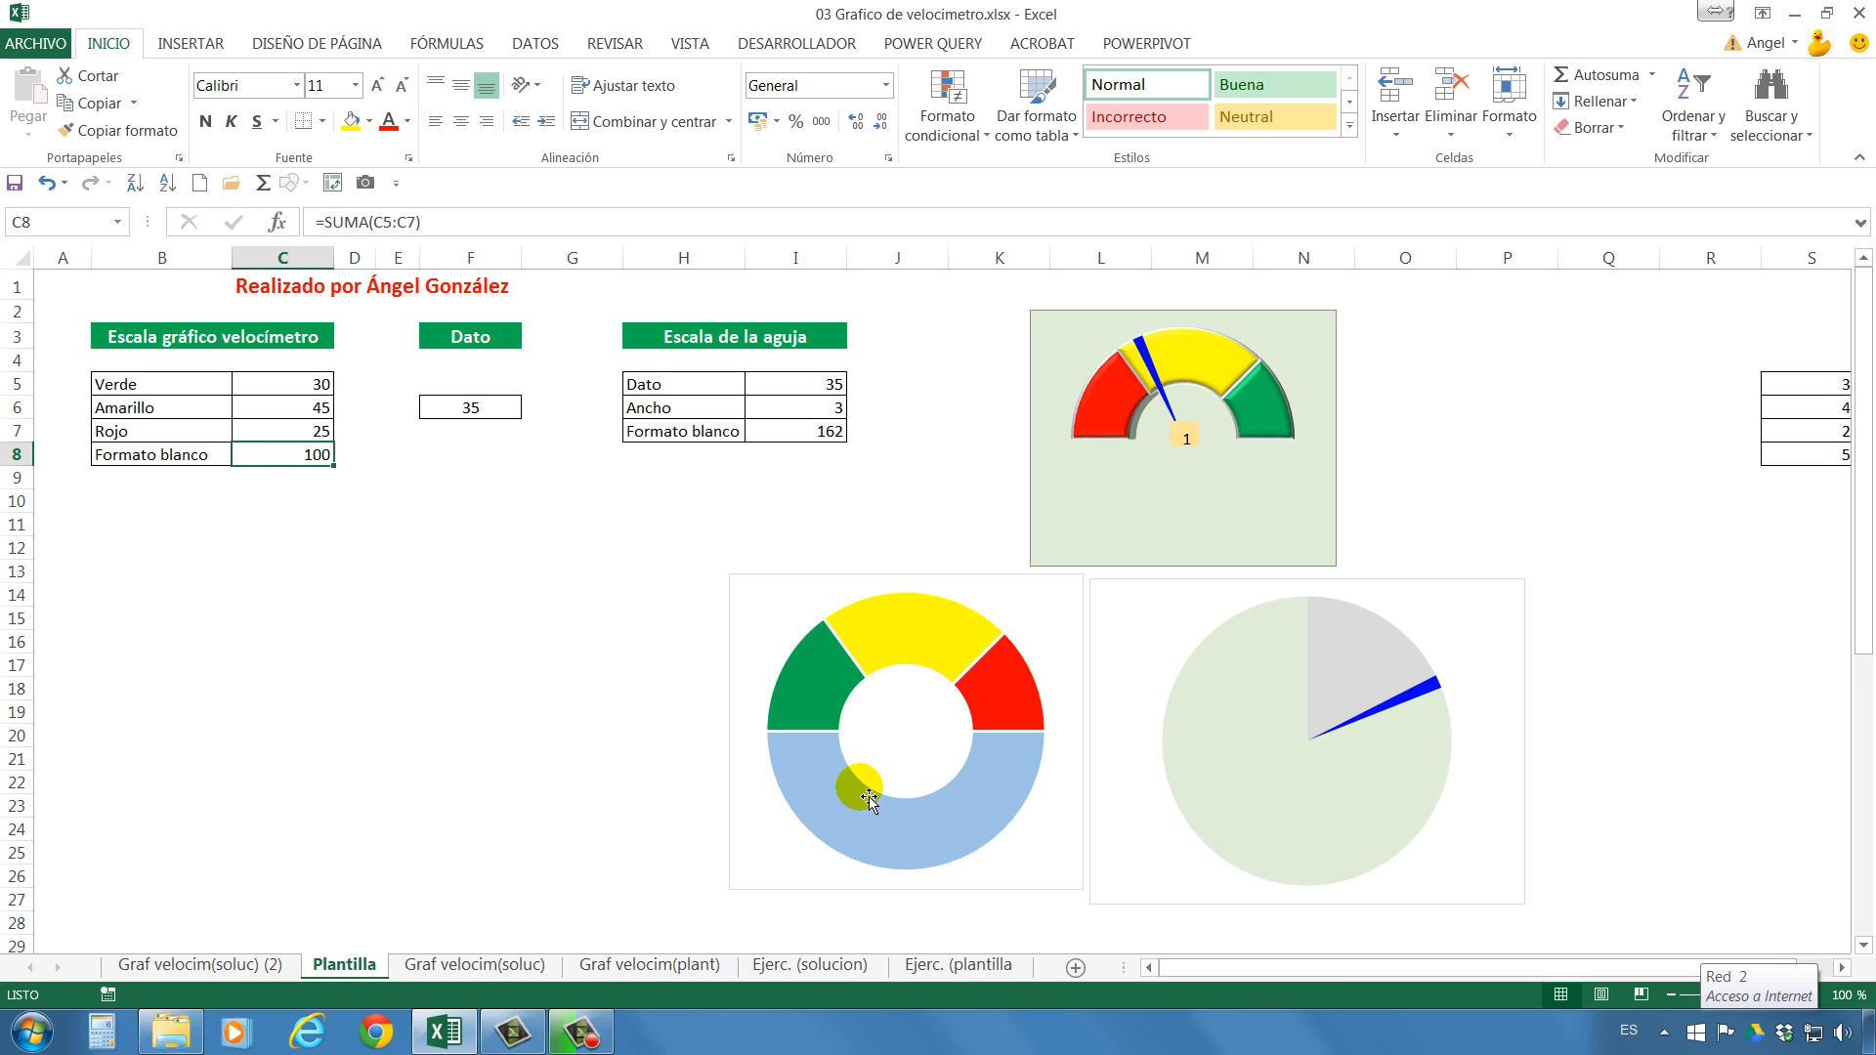
mouse_move(1021, 781)
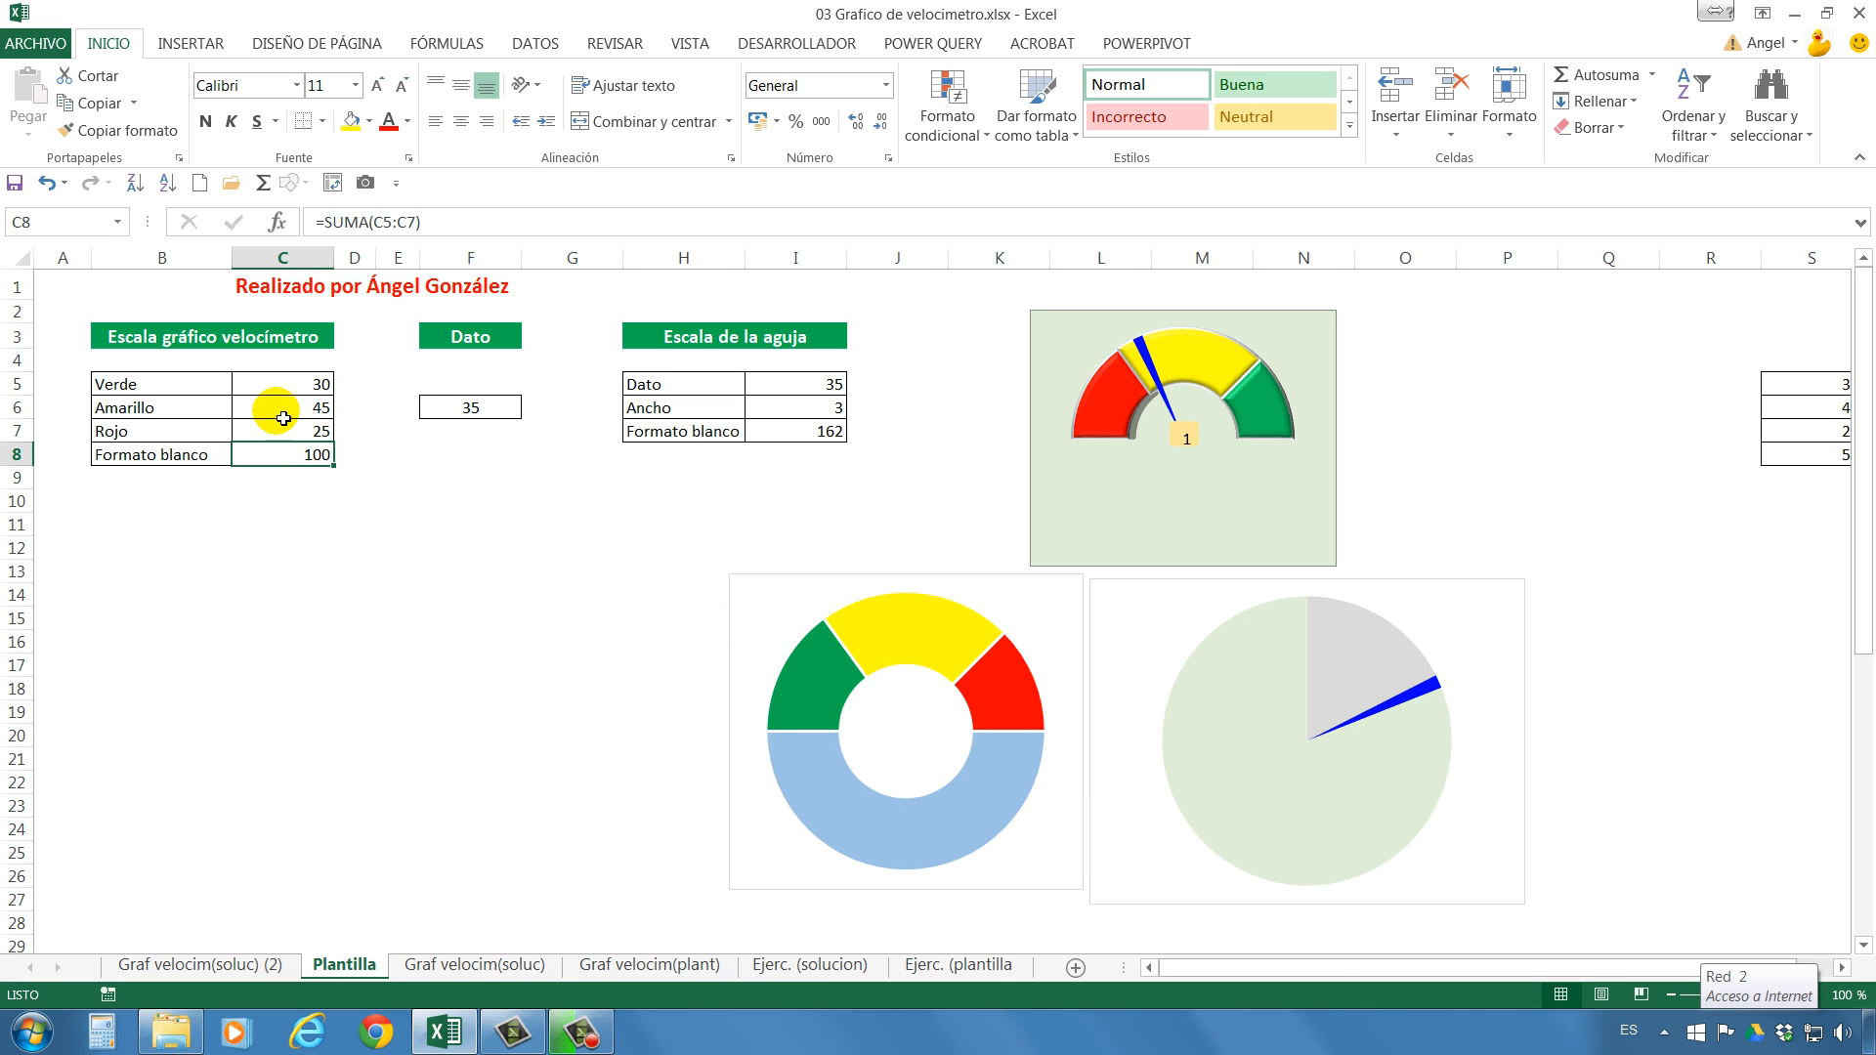
click(300, 391)
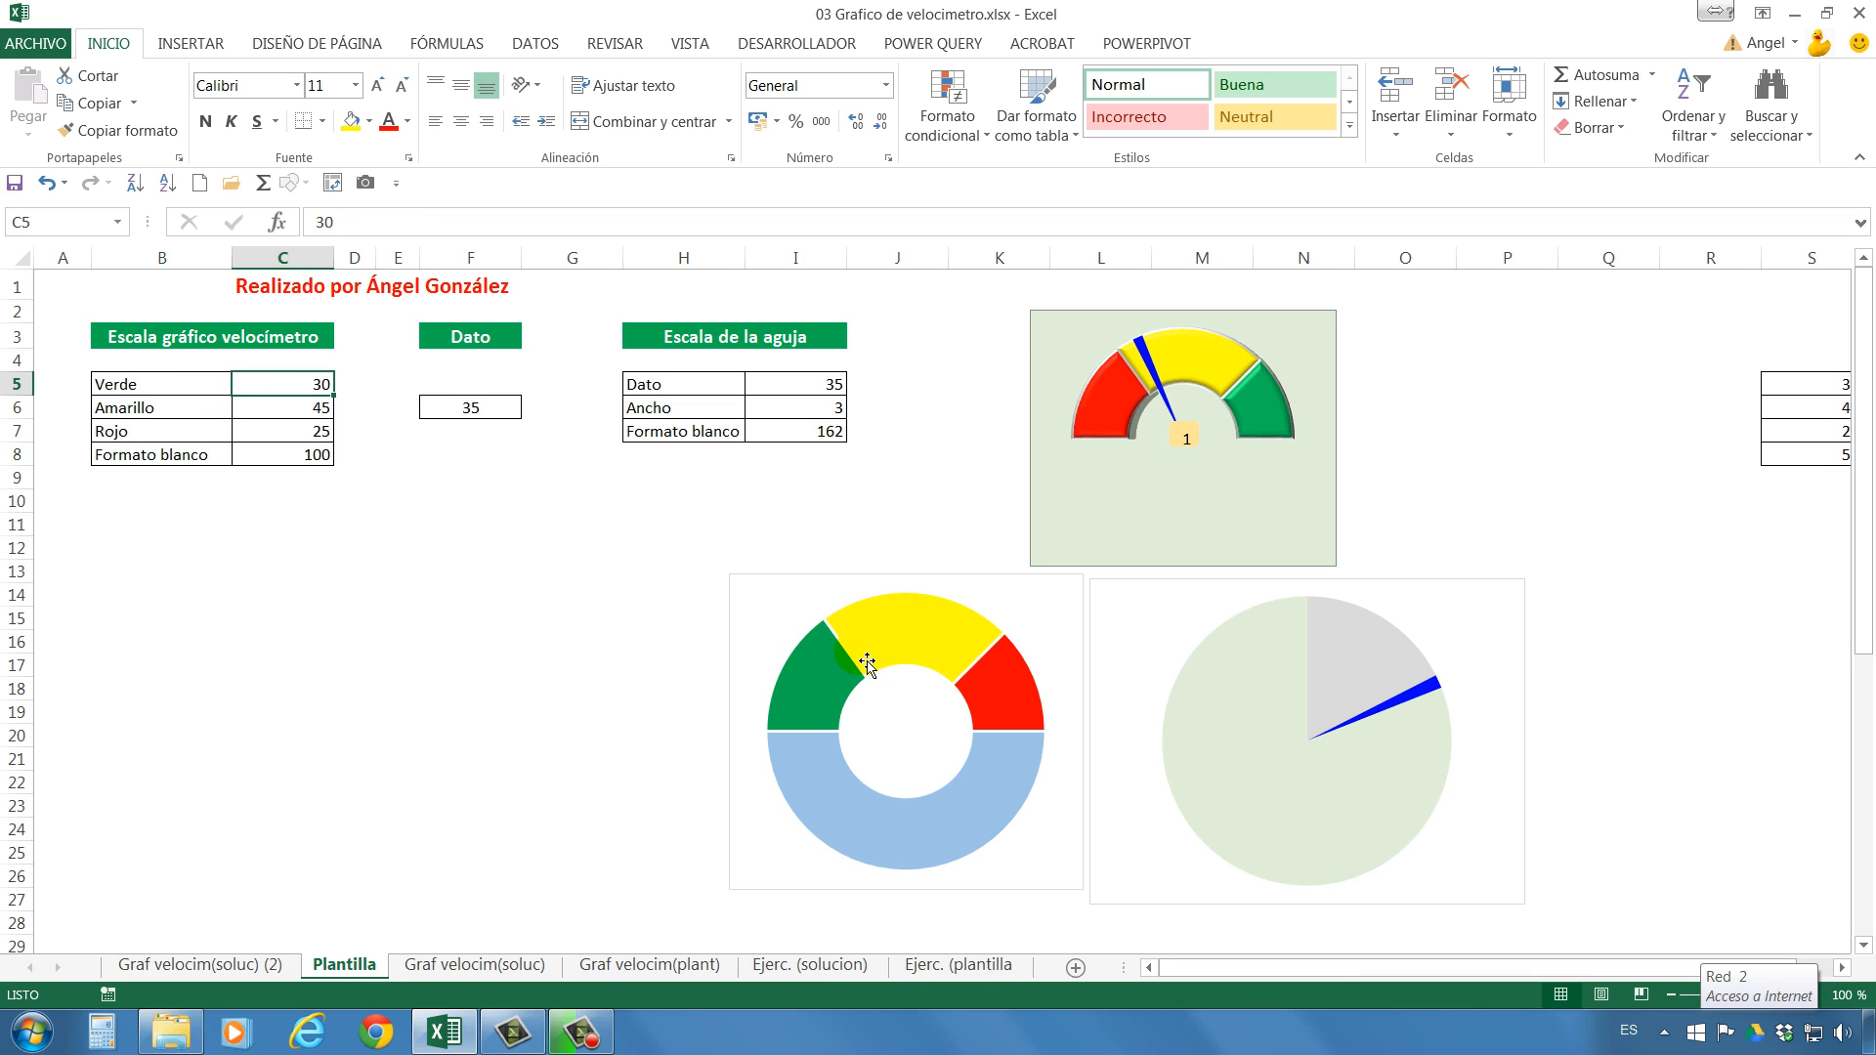
mouse_move(862, 666)
mouse_move(1007, 668)
Insert a doughnut chart from the scale values in C5:C8 and place it below the scale table.
drag(320, 387, 319, 457)
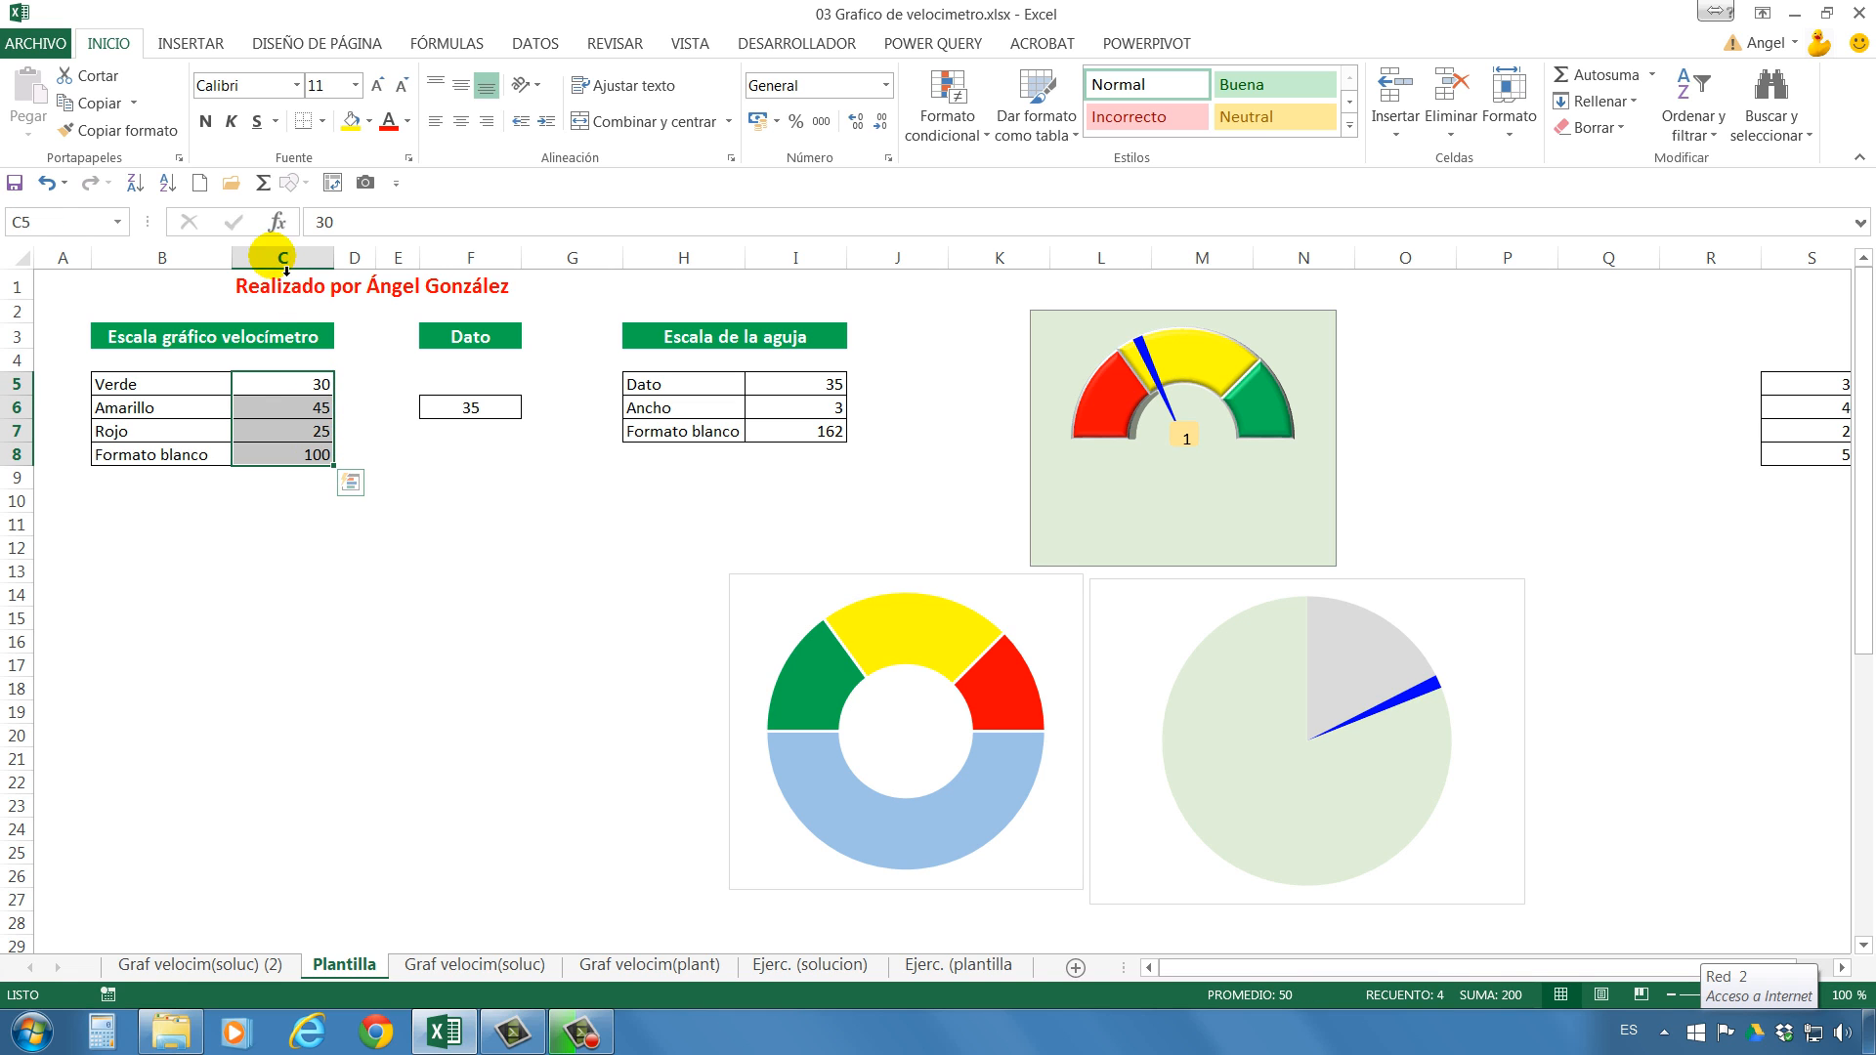
click(193, 46)
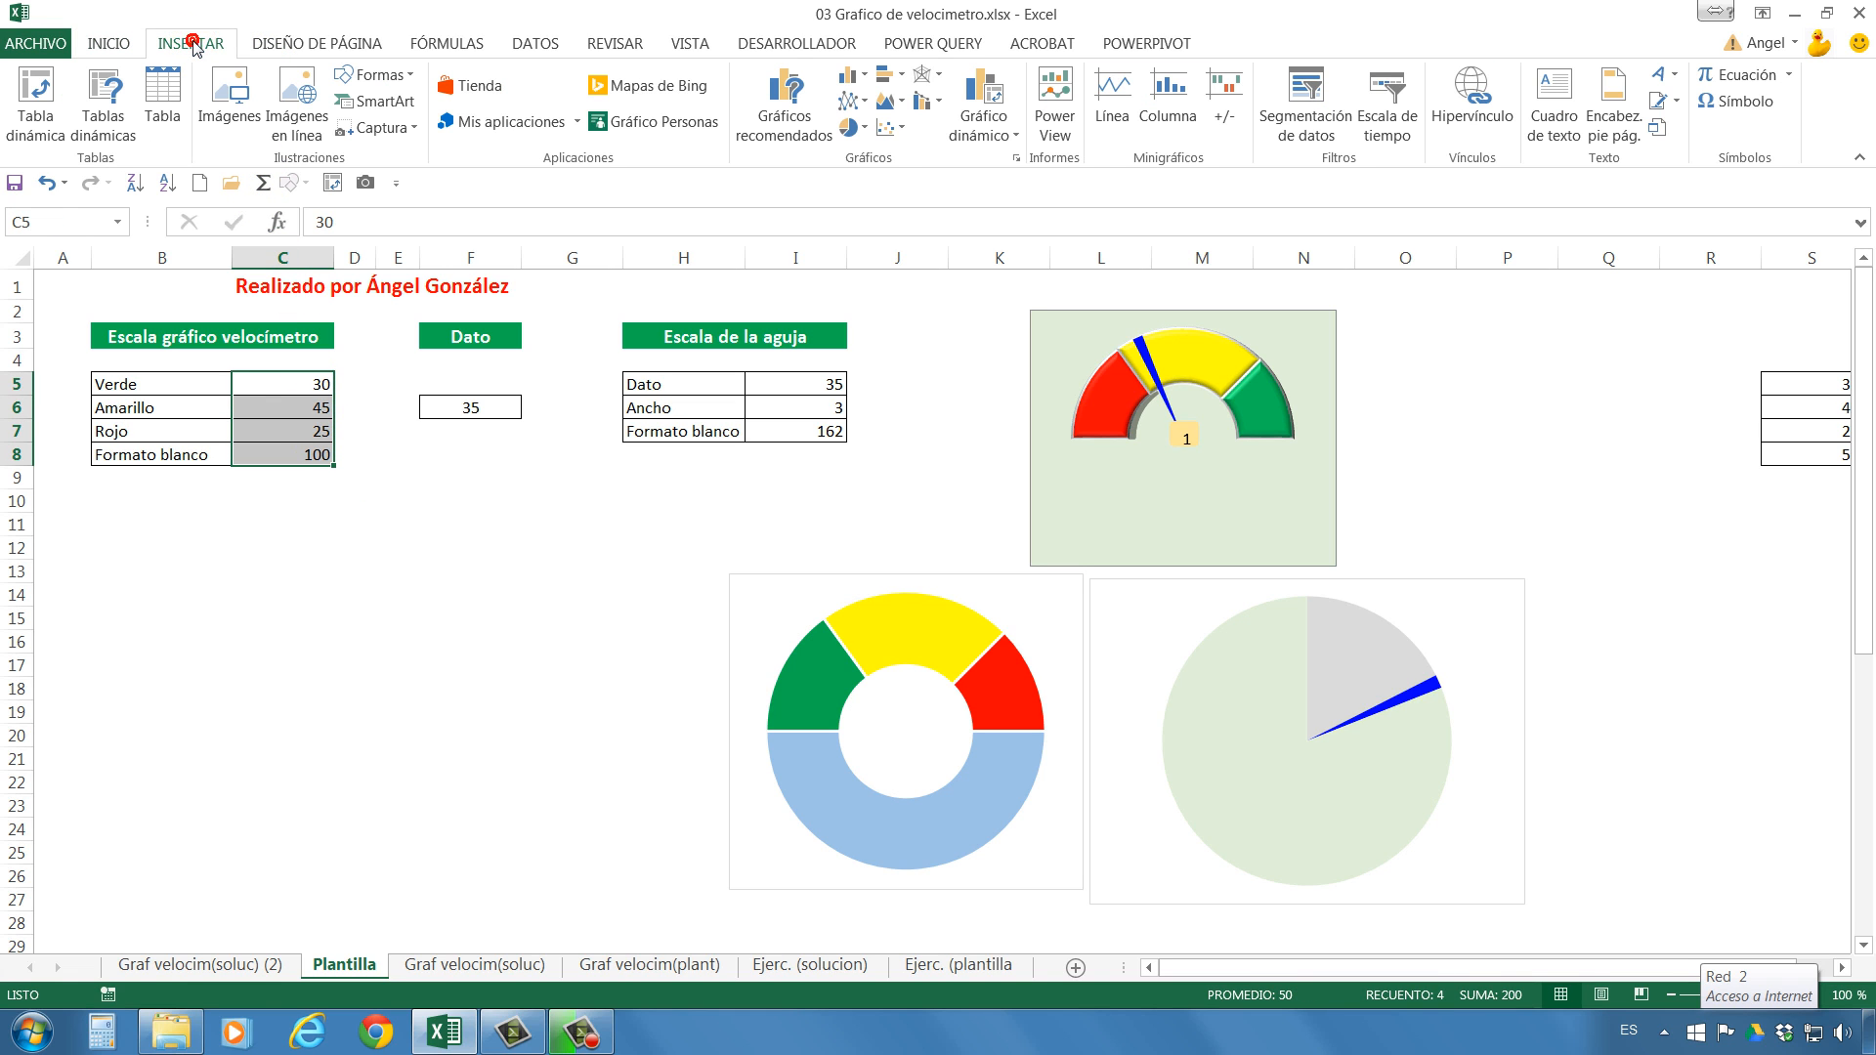
click(866, 131)
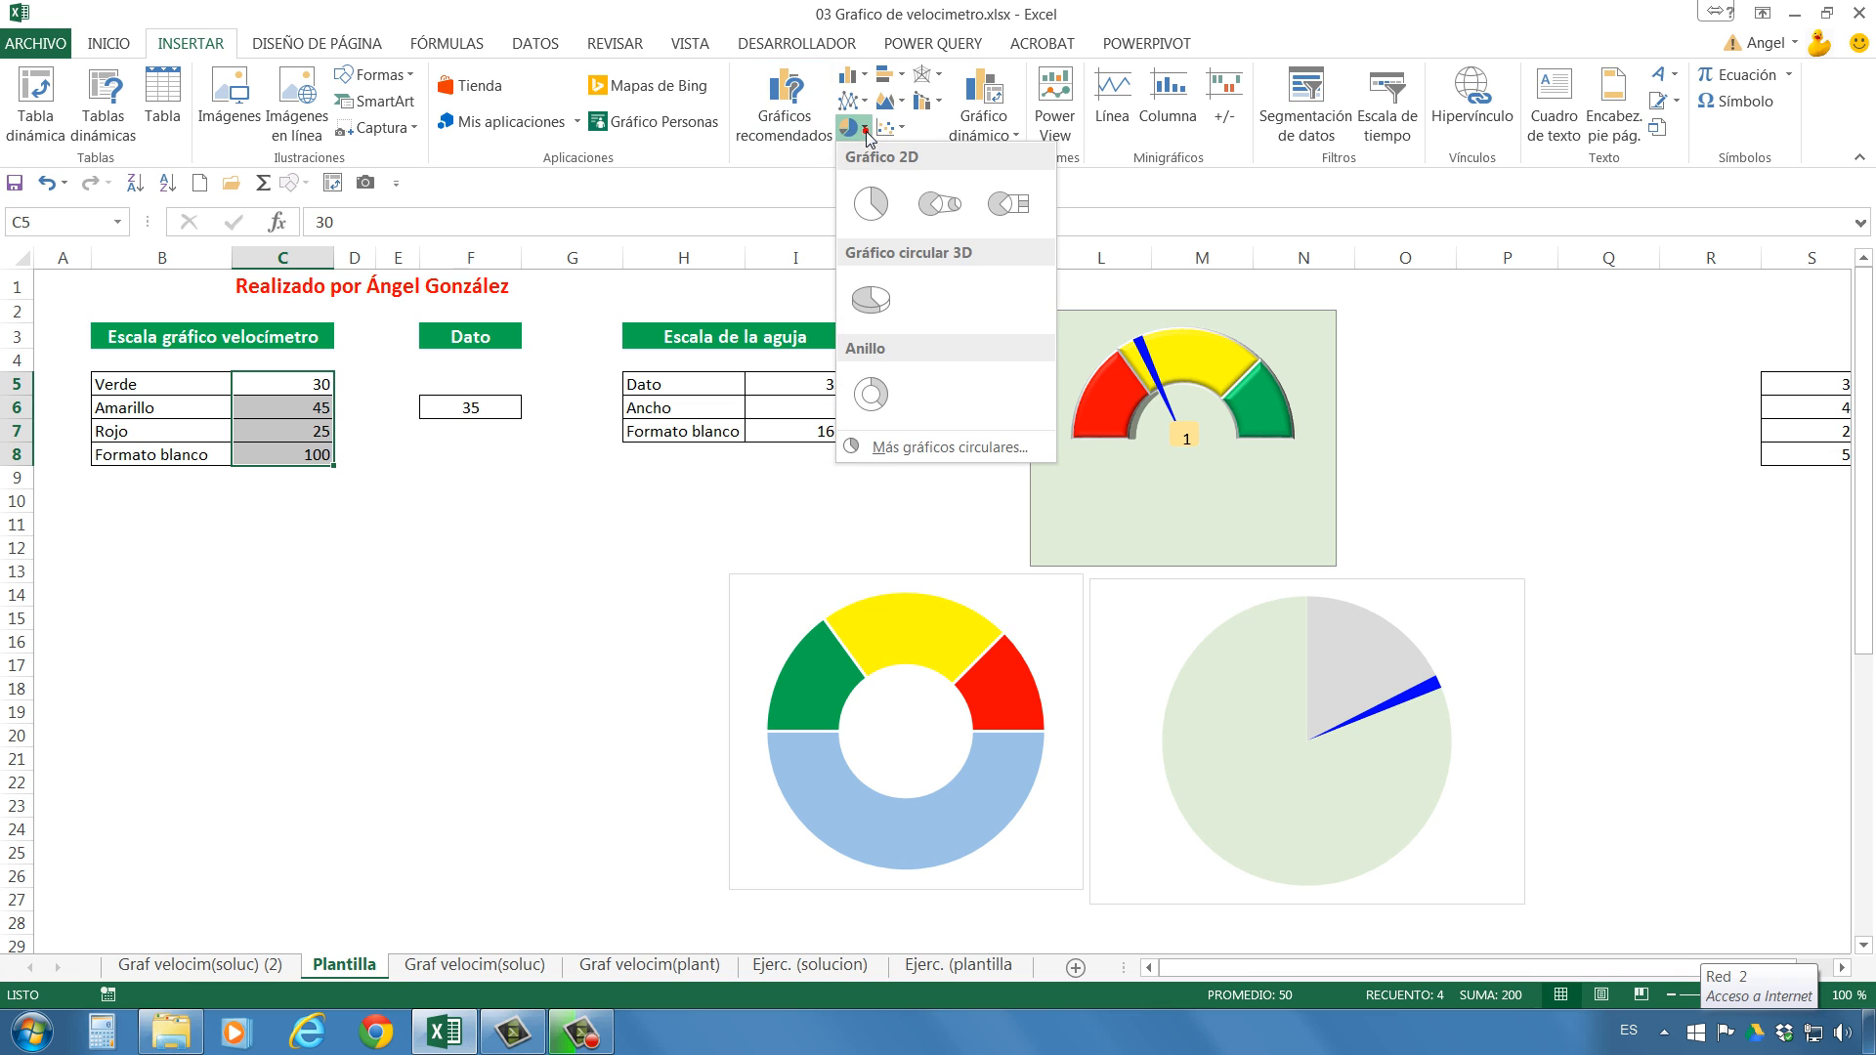
click(870, 394)
click(983, 464)
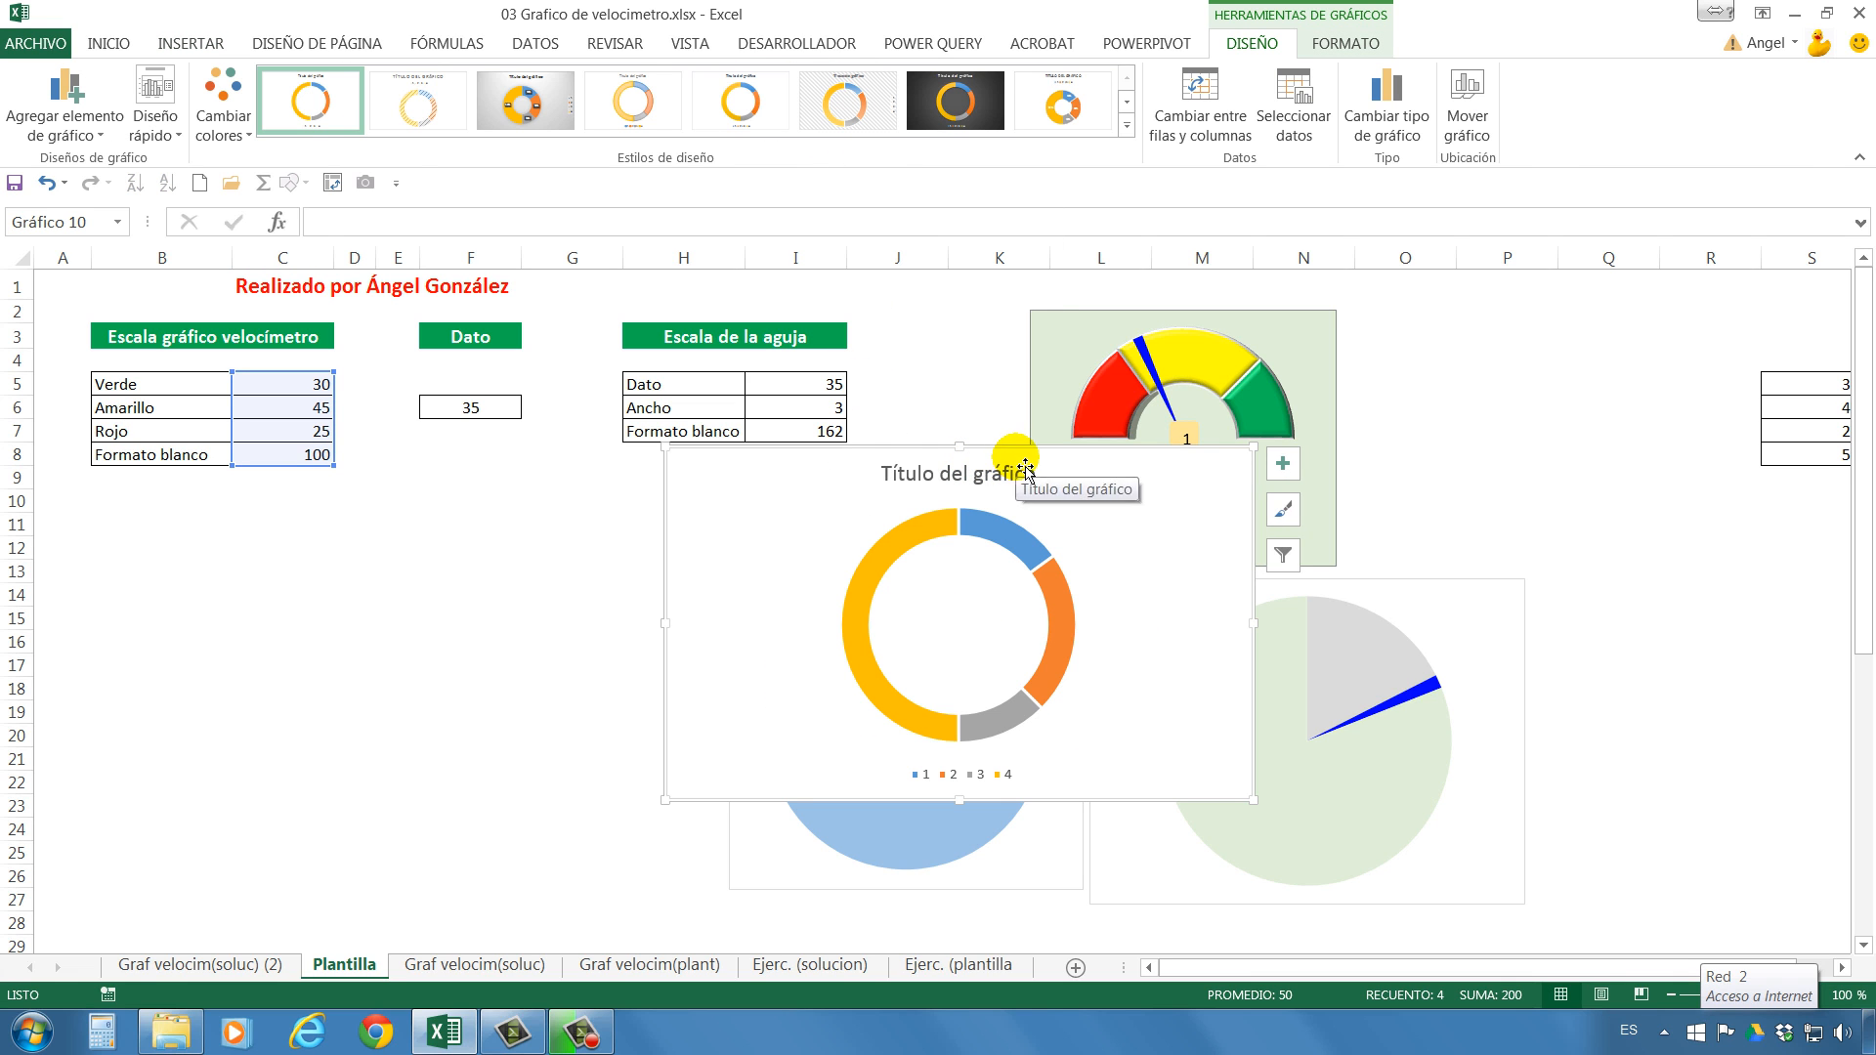
drag(1004, 469, 155, 574)
Delete the title and the legend from the new doughnut chart.
click(147, 650)
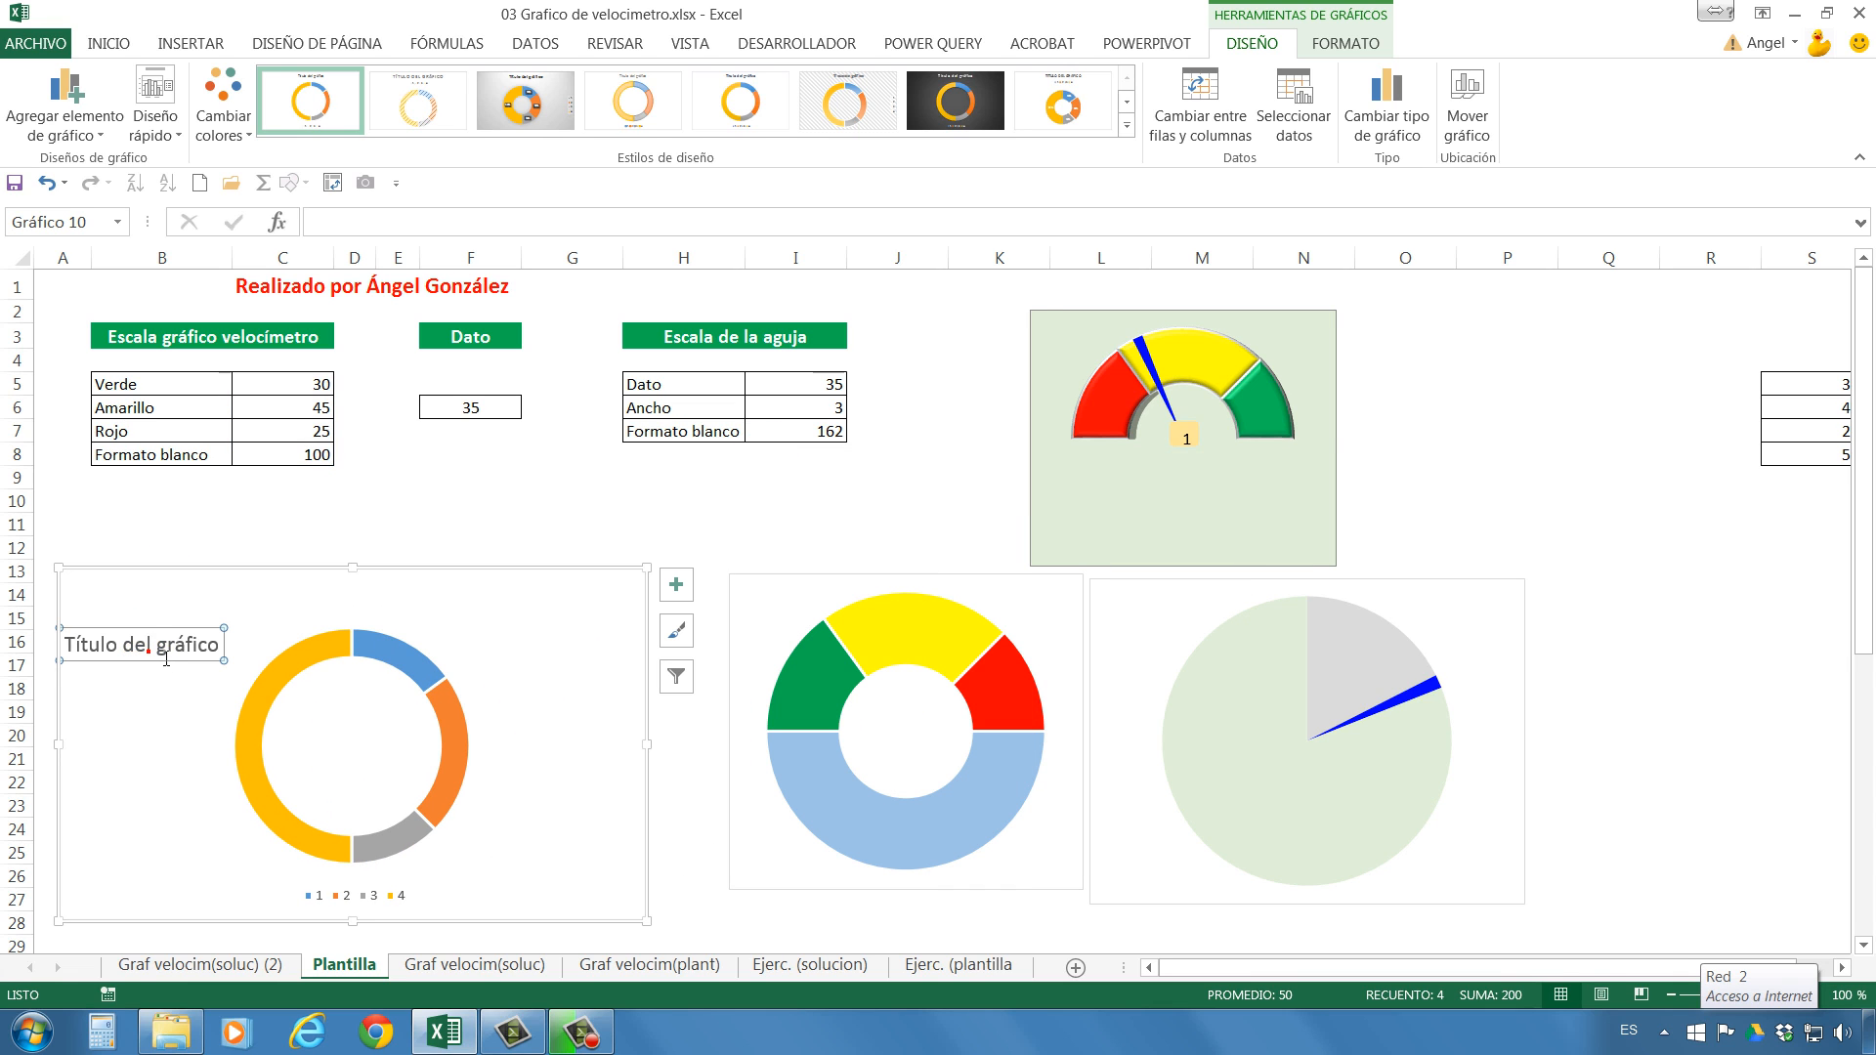
key(Delete)
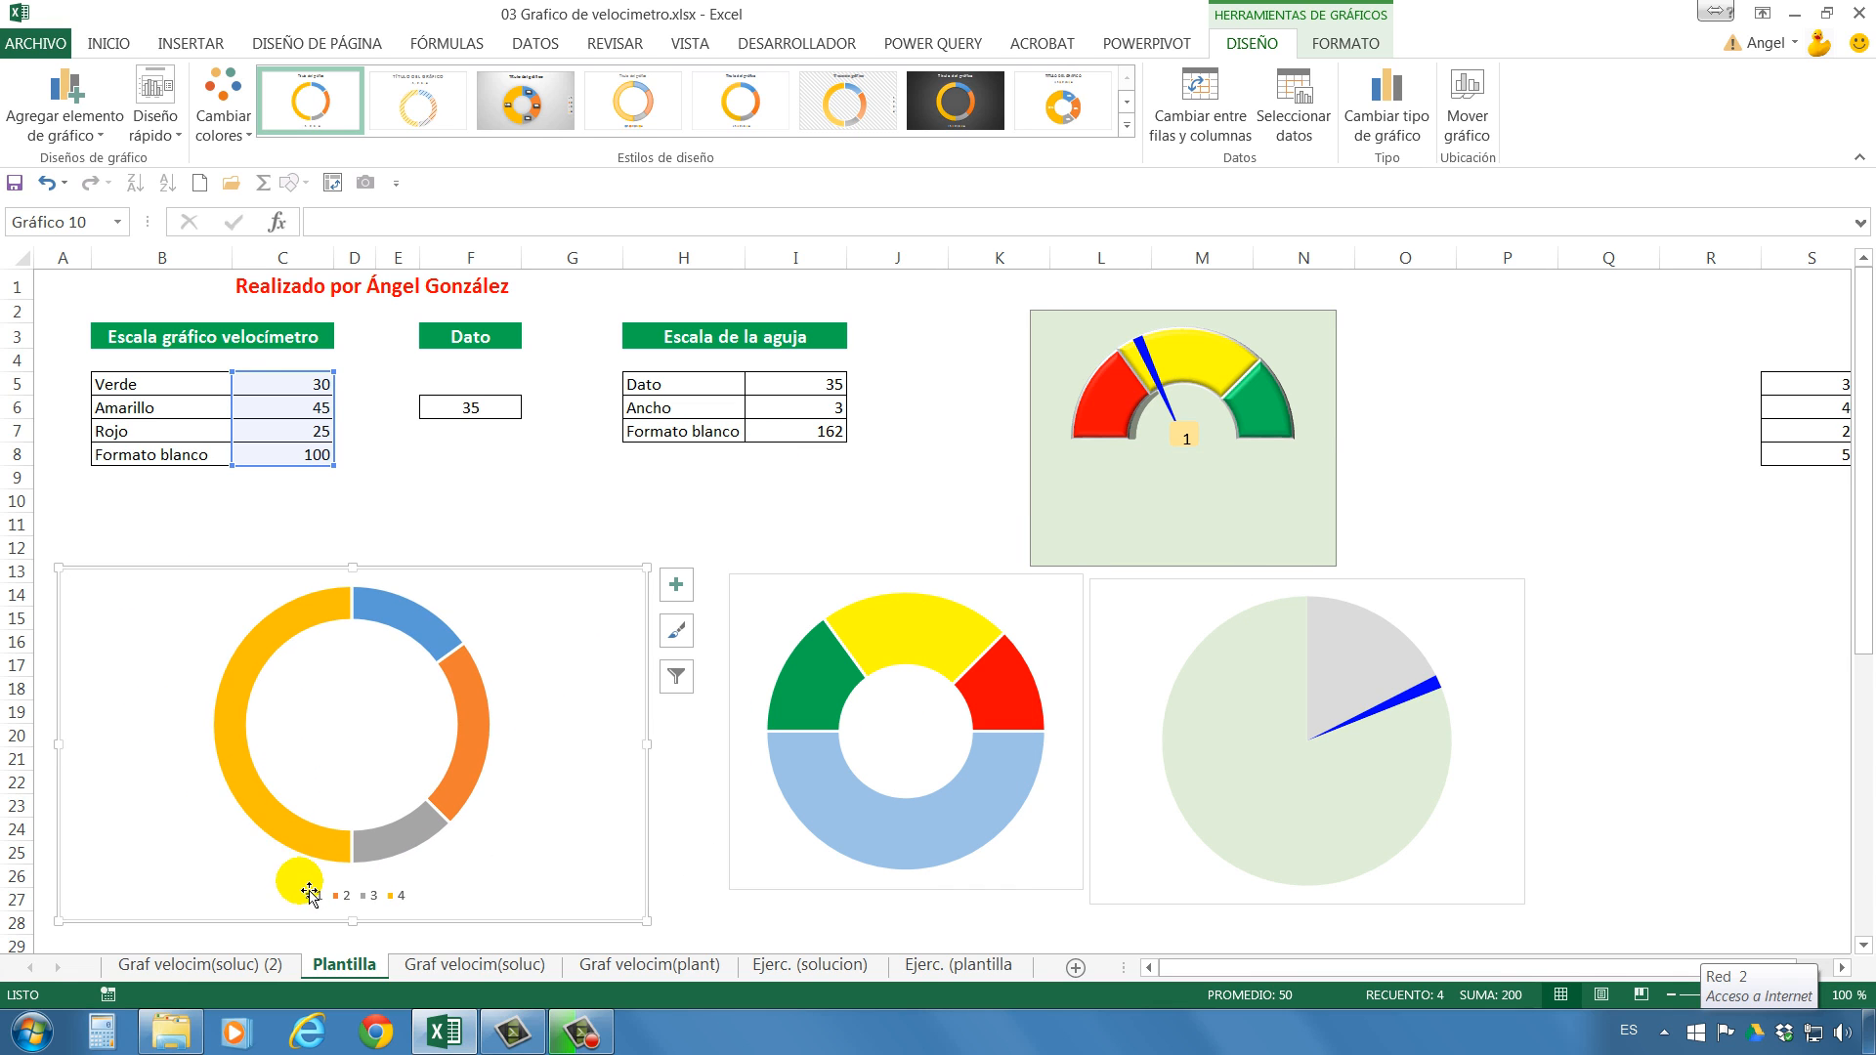
click(340, 897)
click(342, 897)
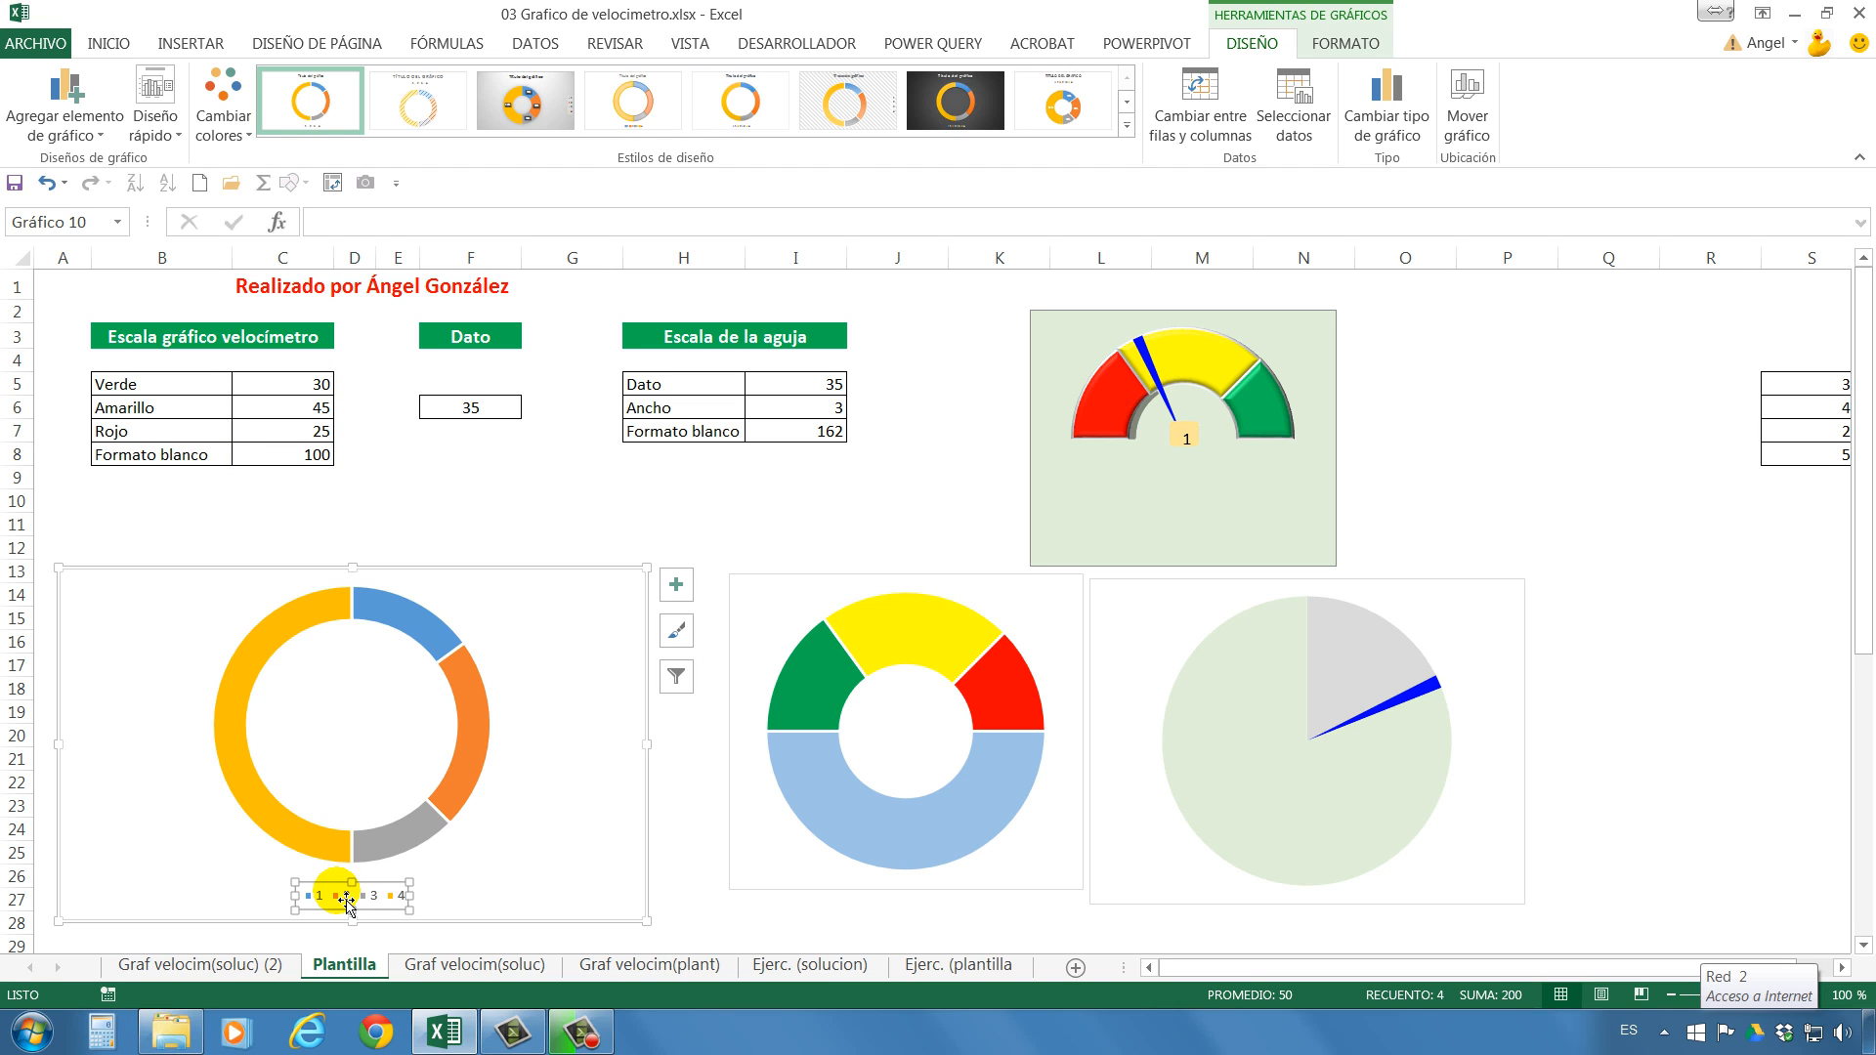
key(Delete)
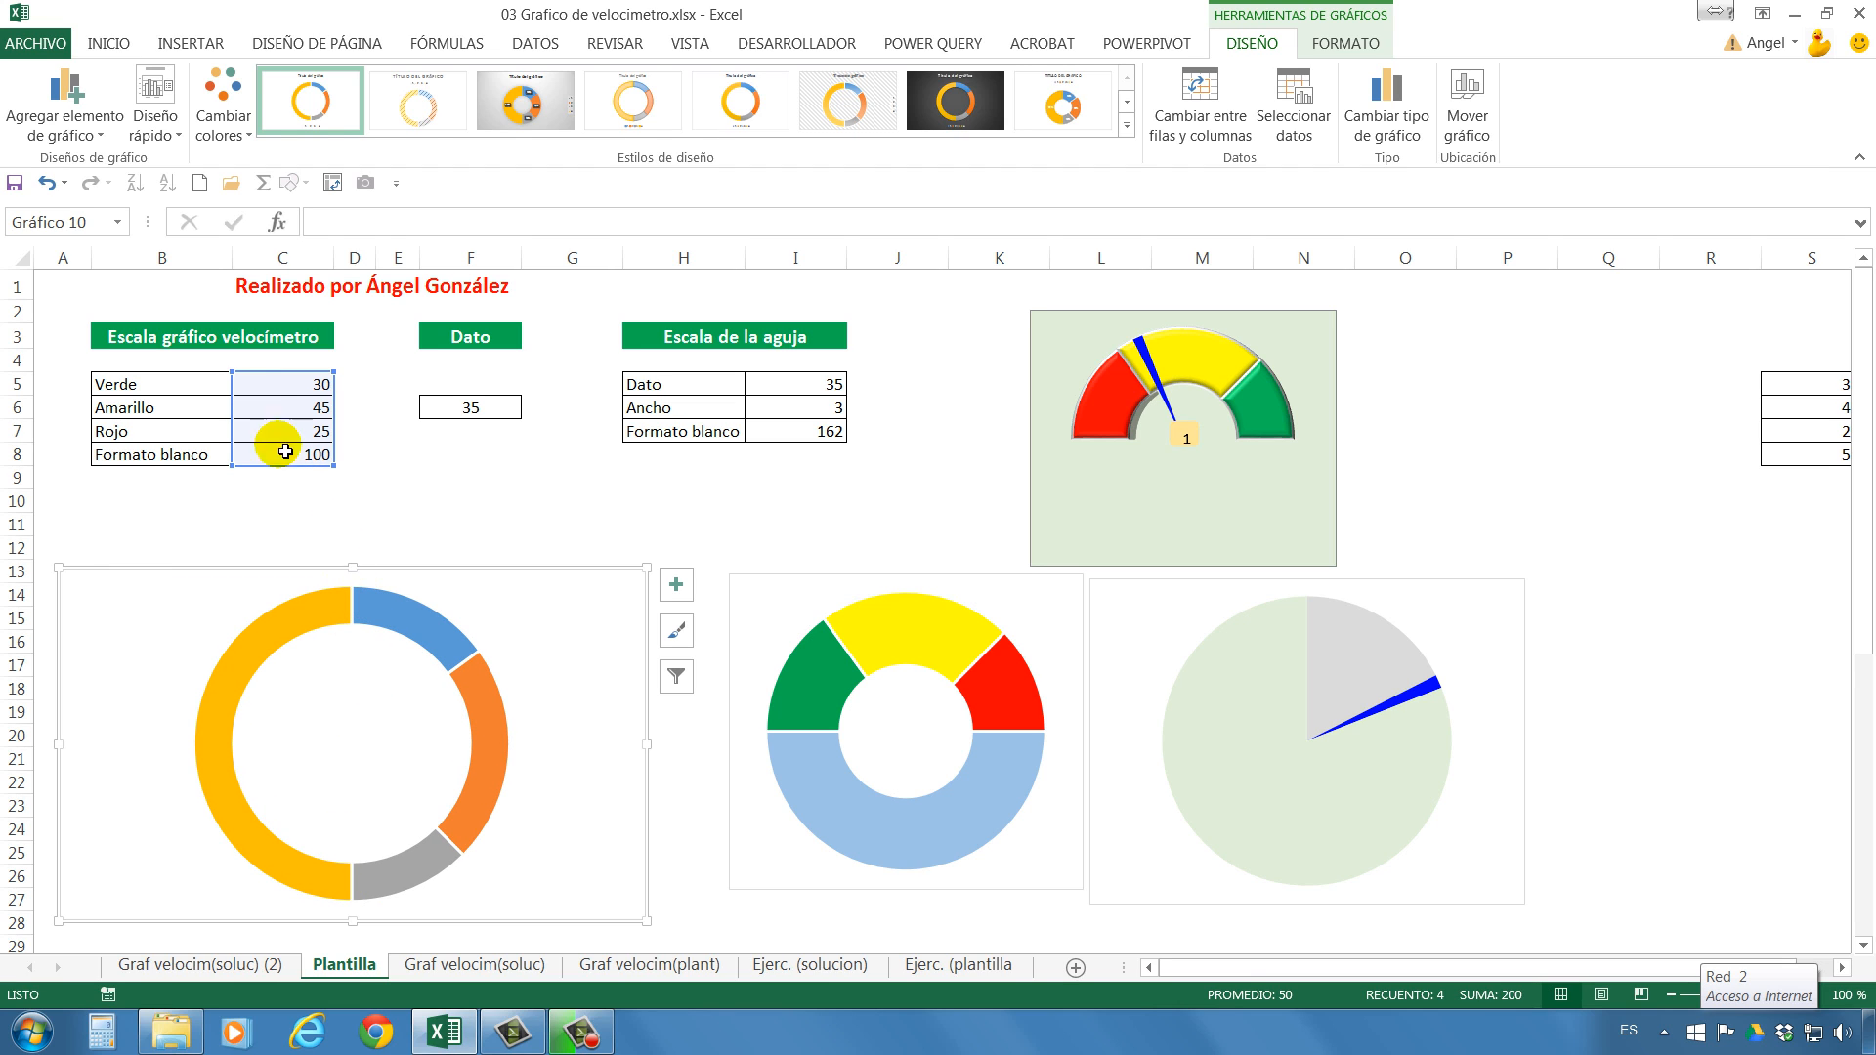
Open the data series formatting options for the new doughnut chart.
click(311, 395)
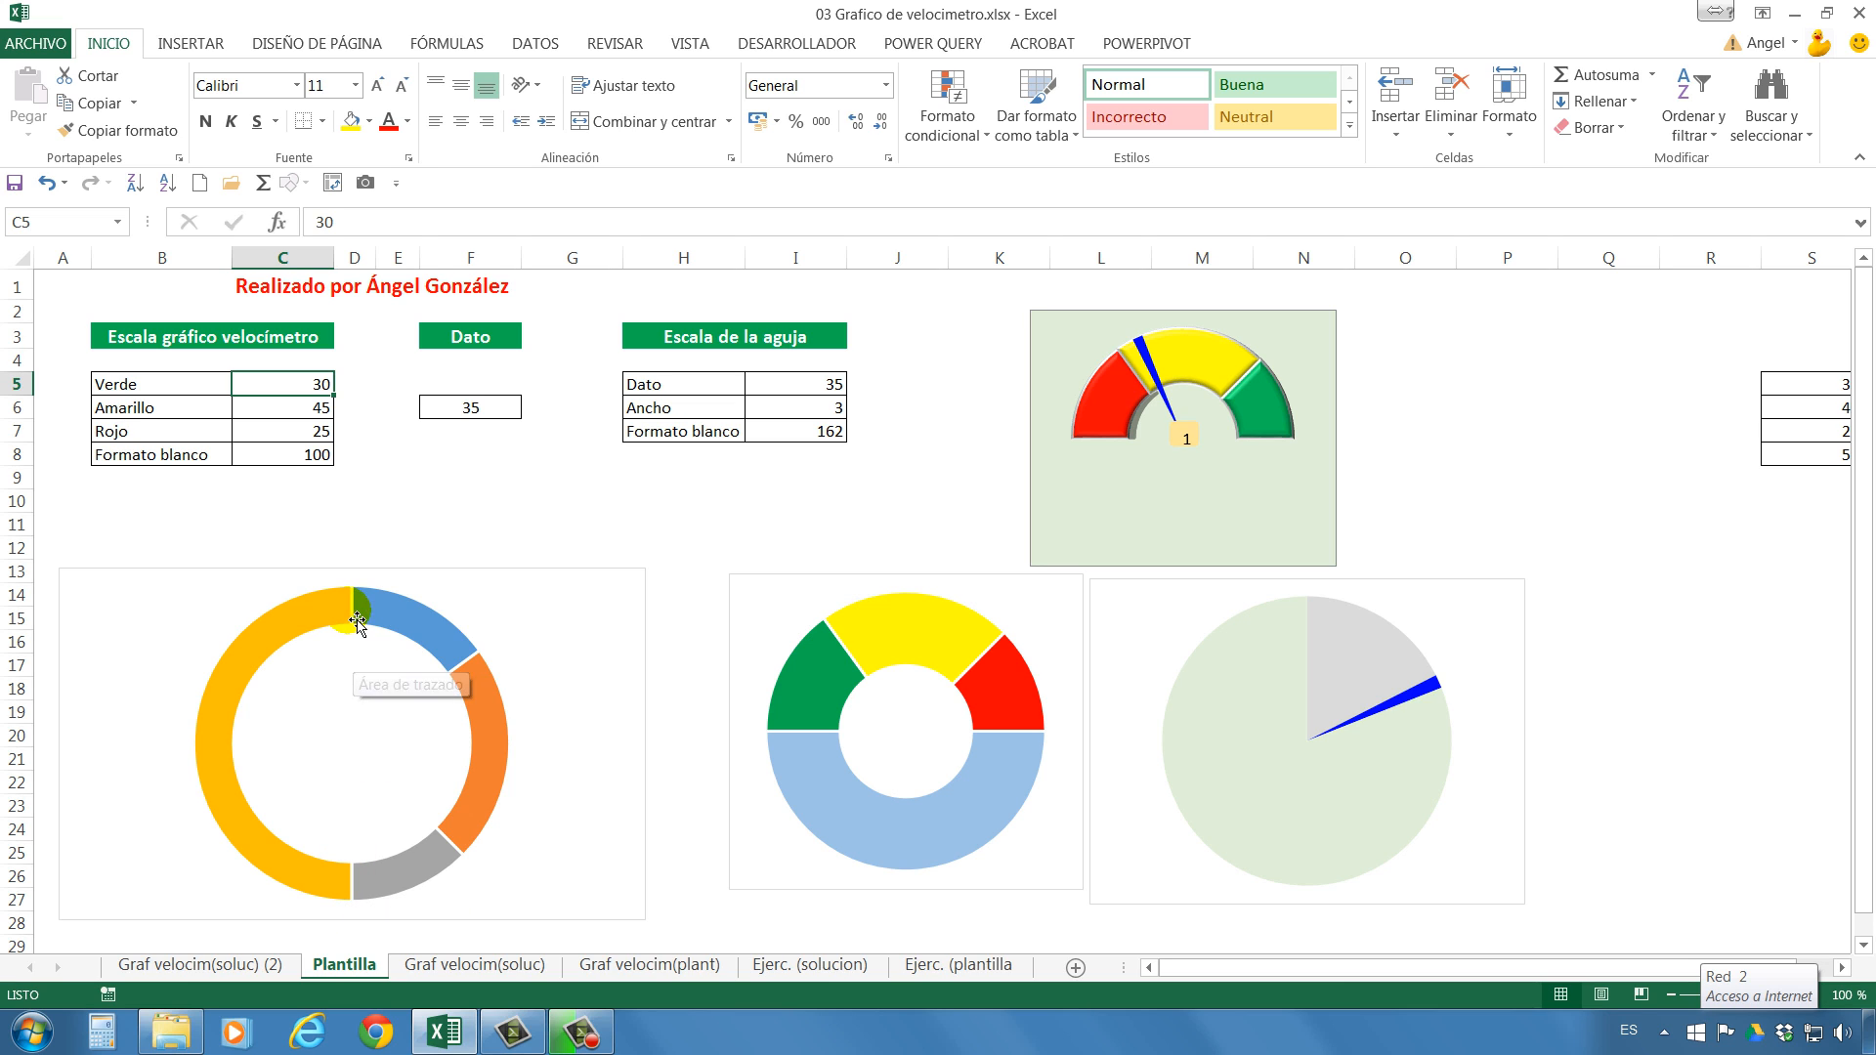
mouse_move(312, 617)
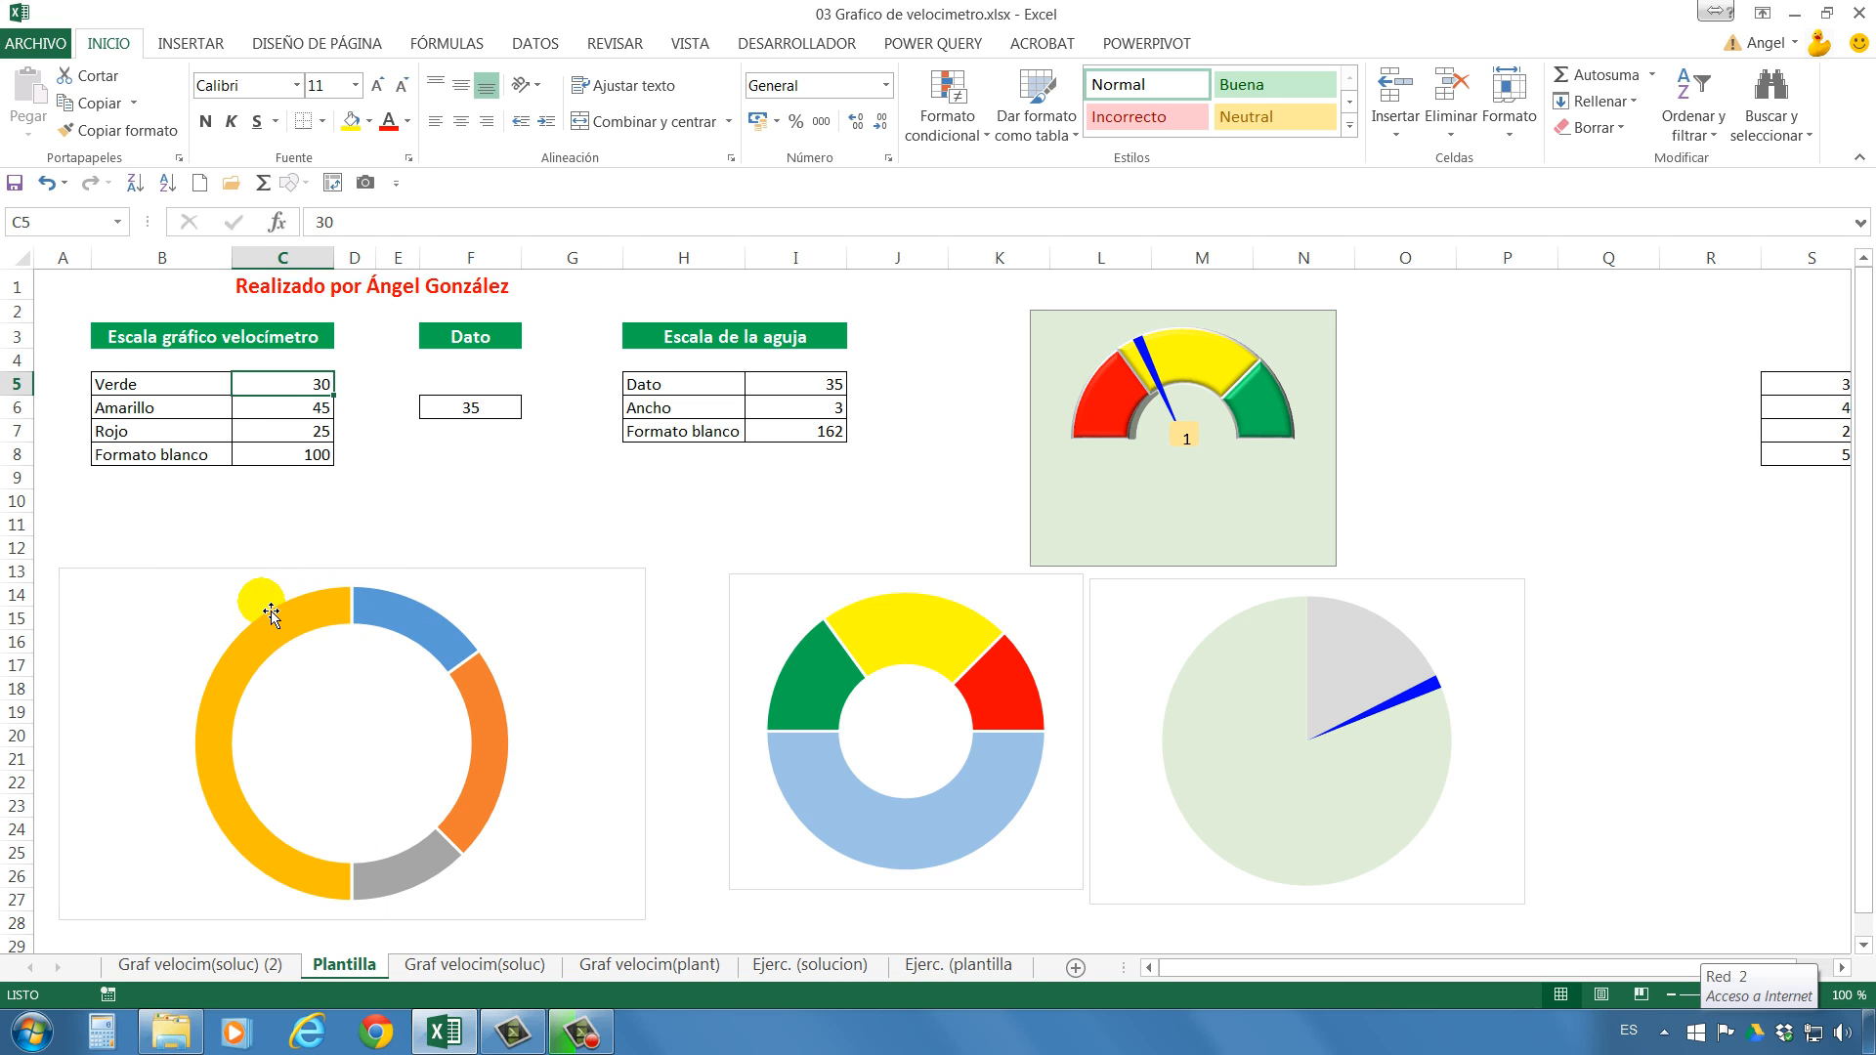
click(298, 640)
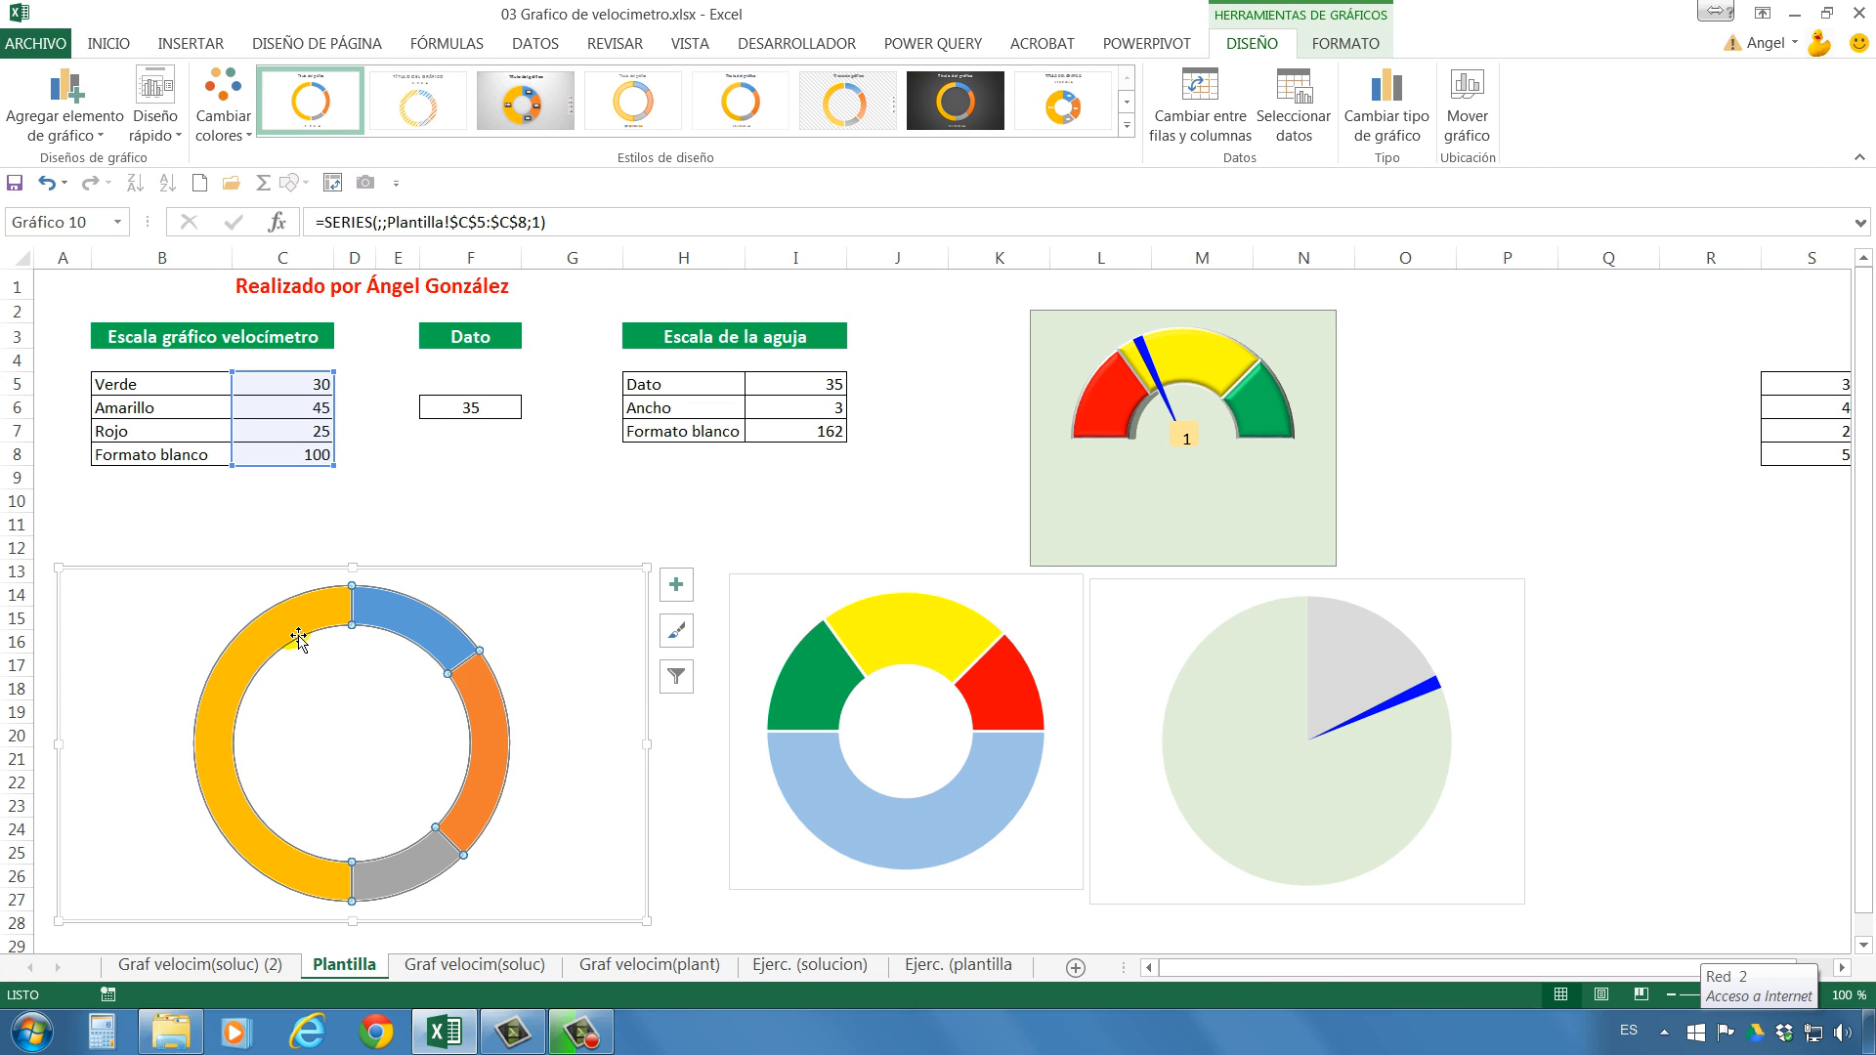
right_click(292, 632)
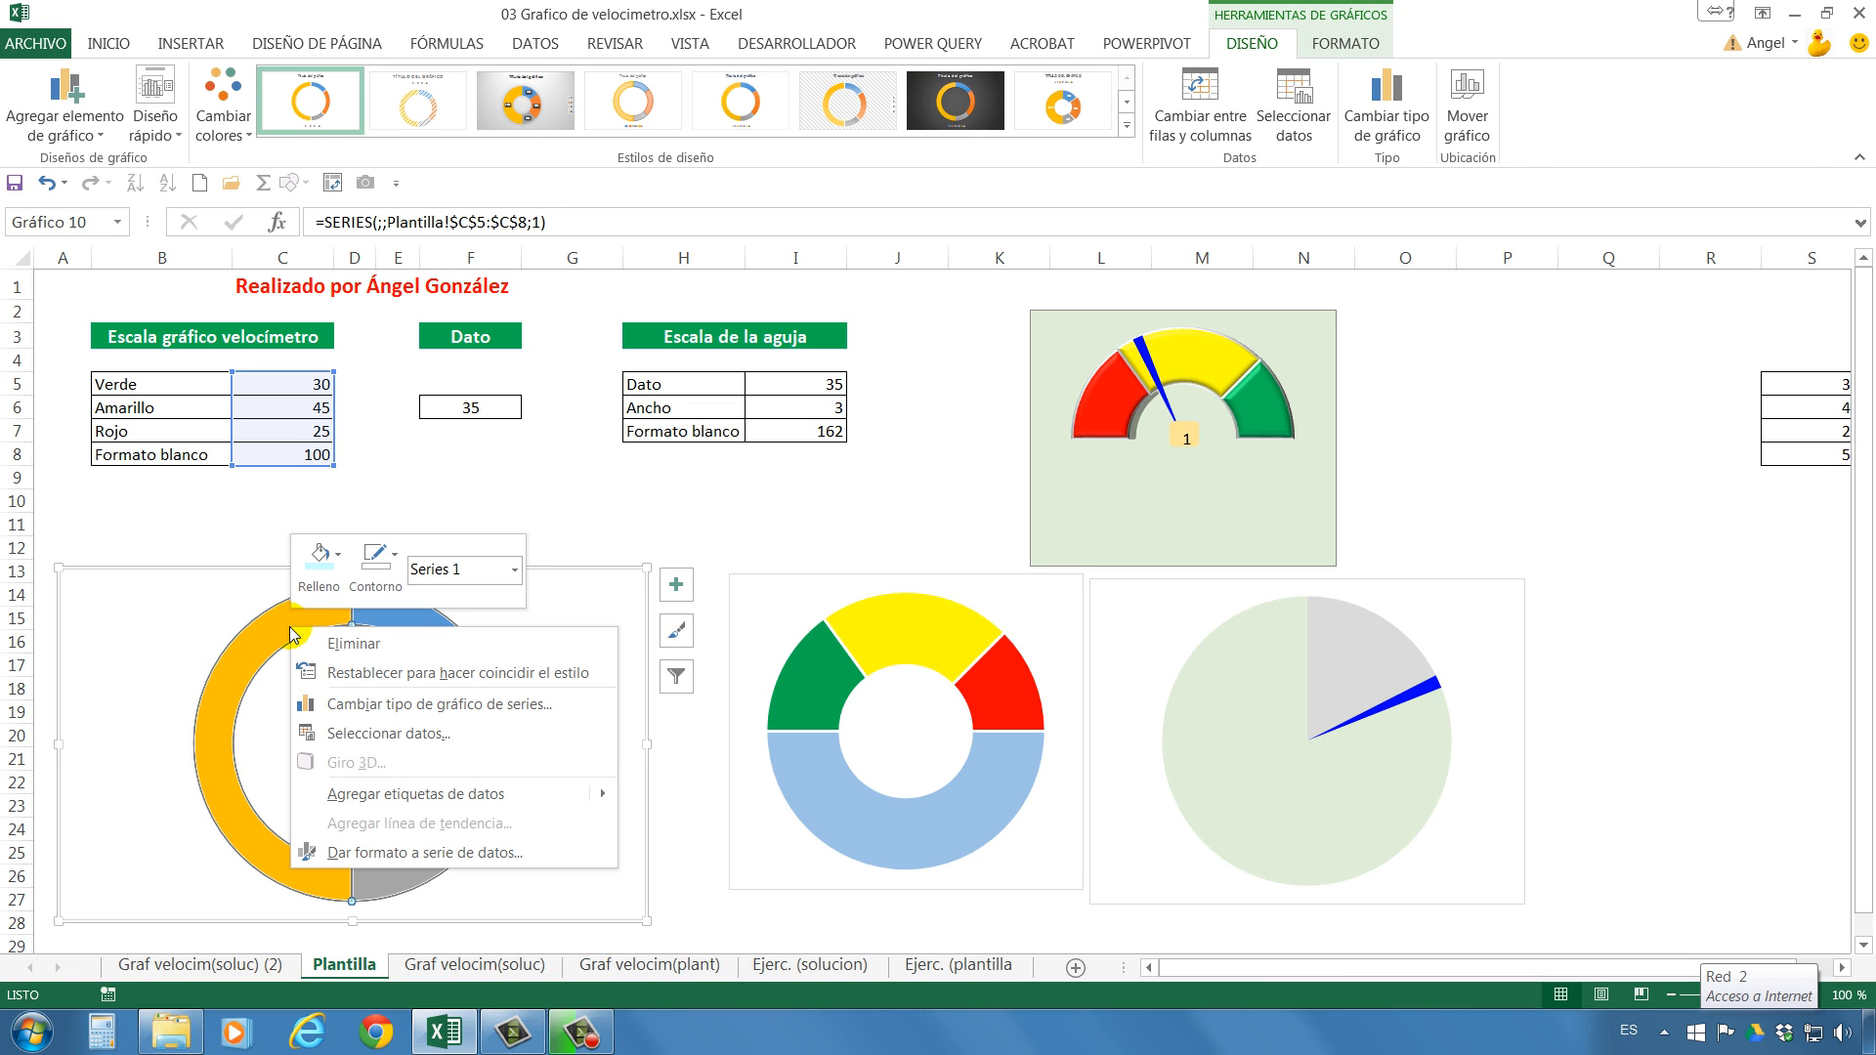
click(420, 860)
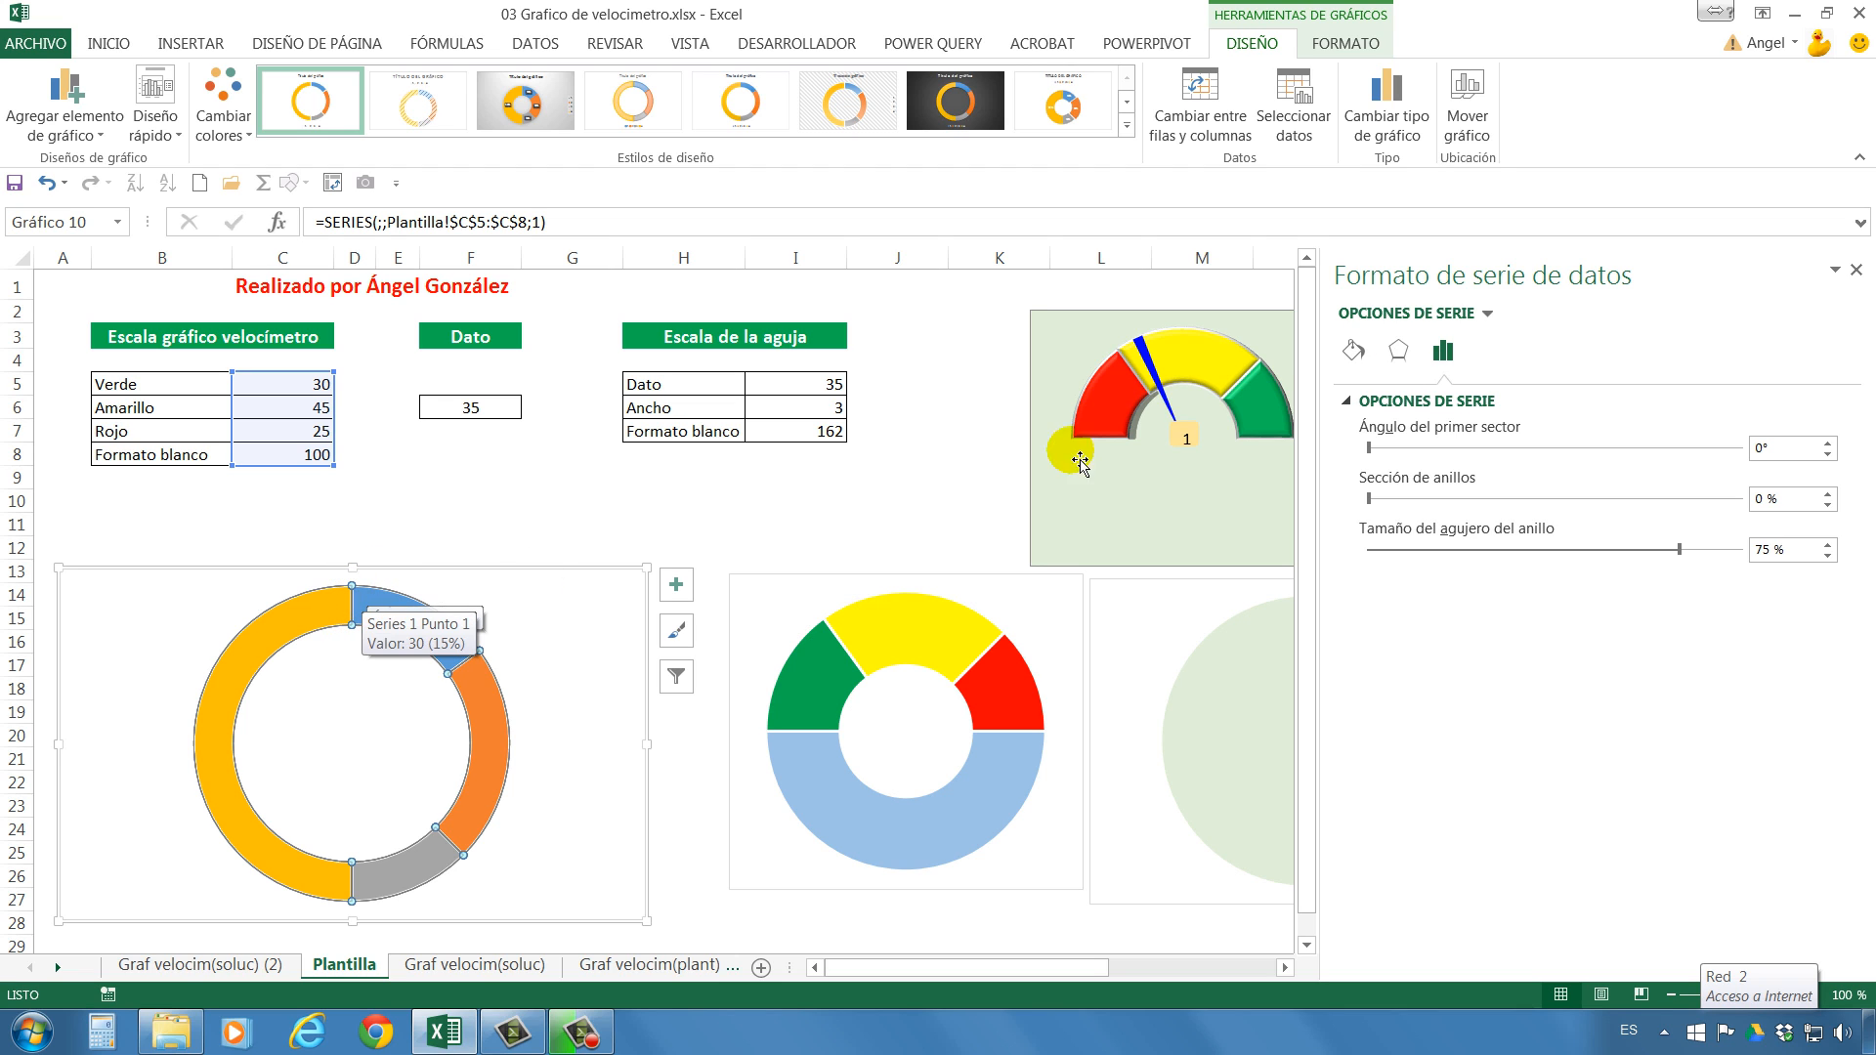
Try first-sector angles of 90° and 180° on the doughnut series.
click(1747, 456)
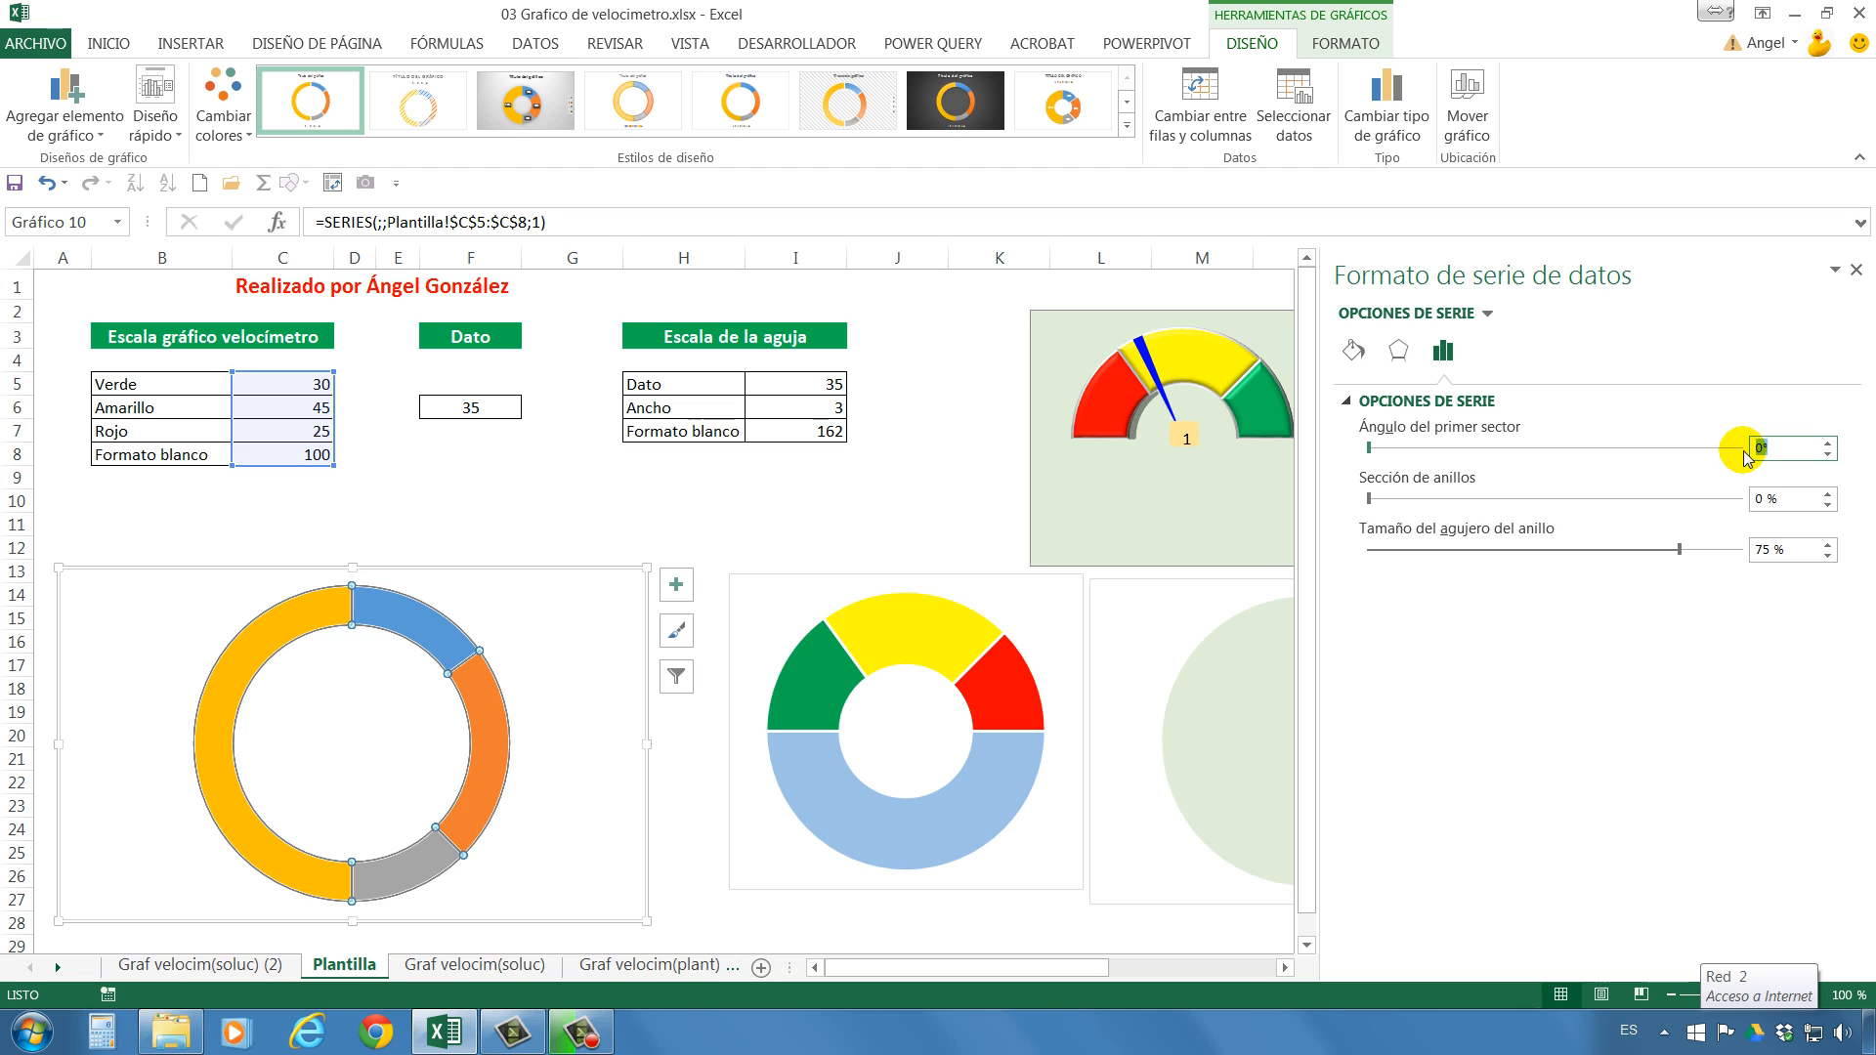
click(294, 596)
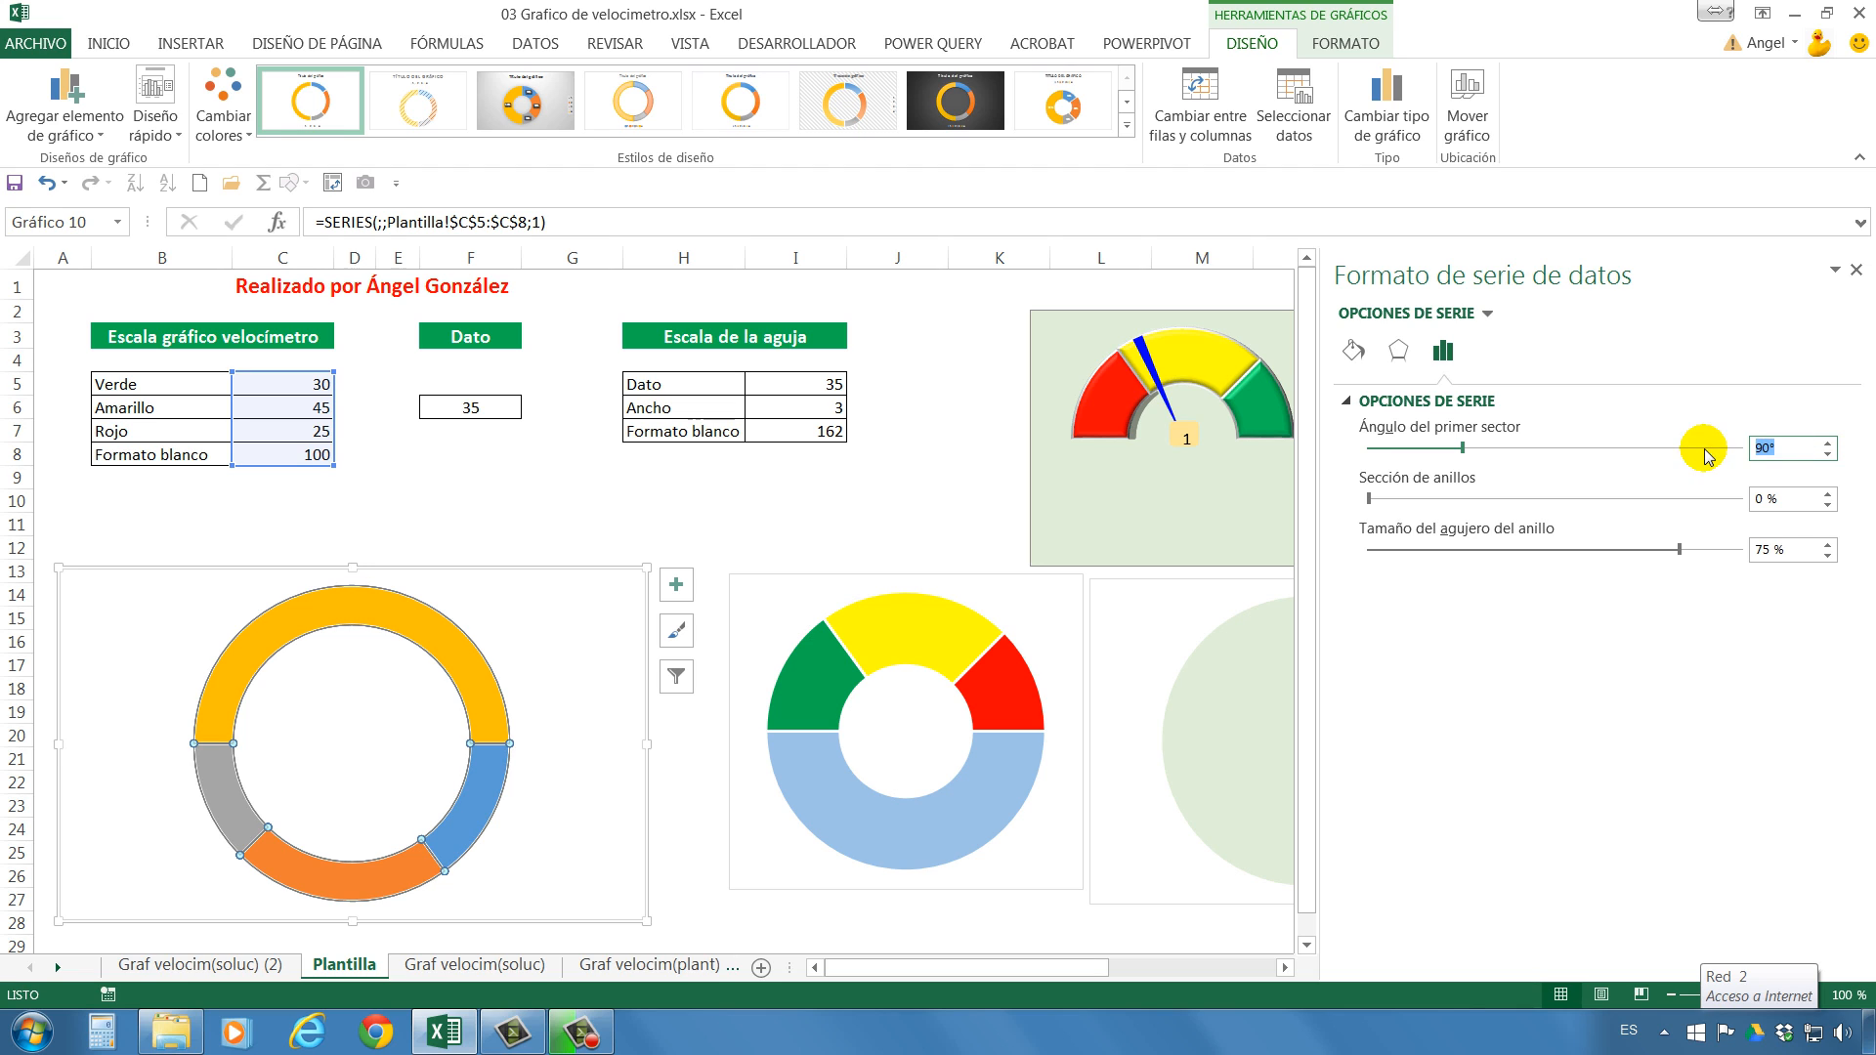
text(180)
key(Return)
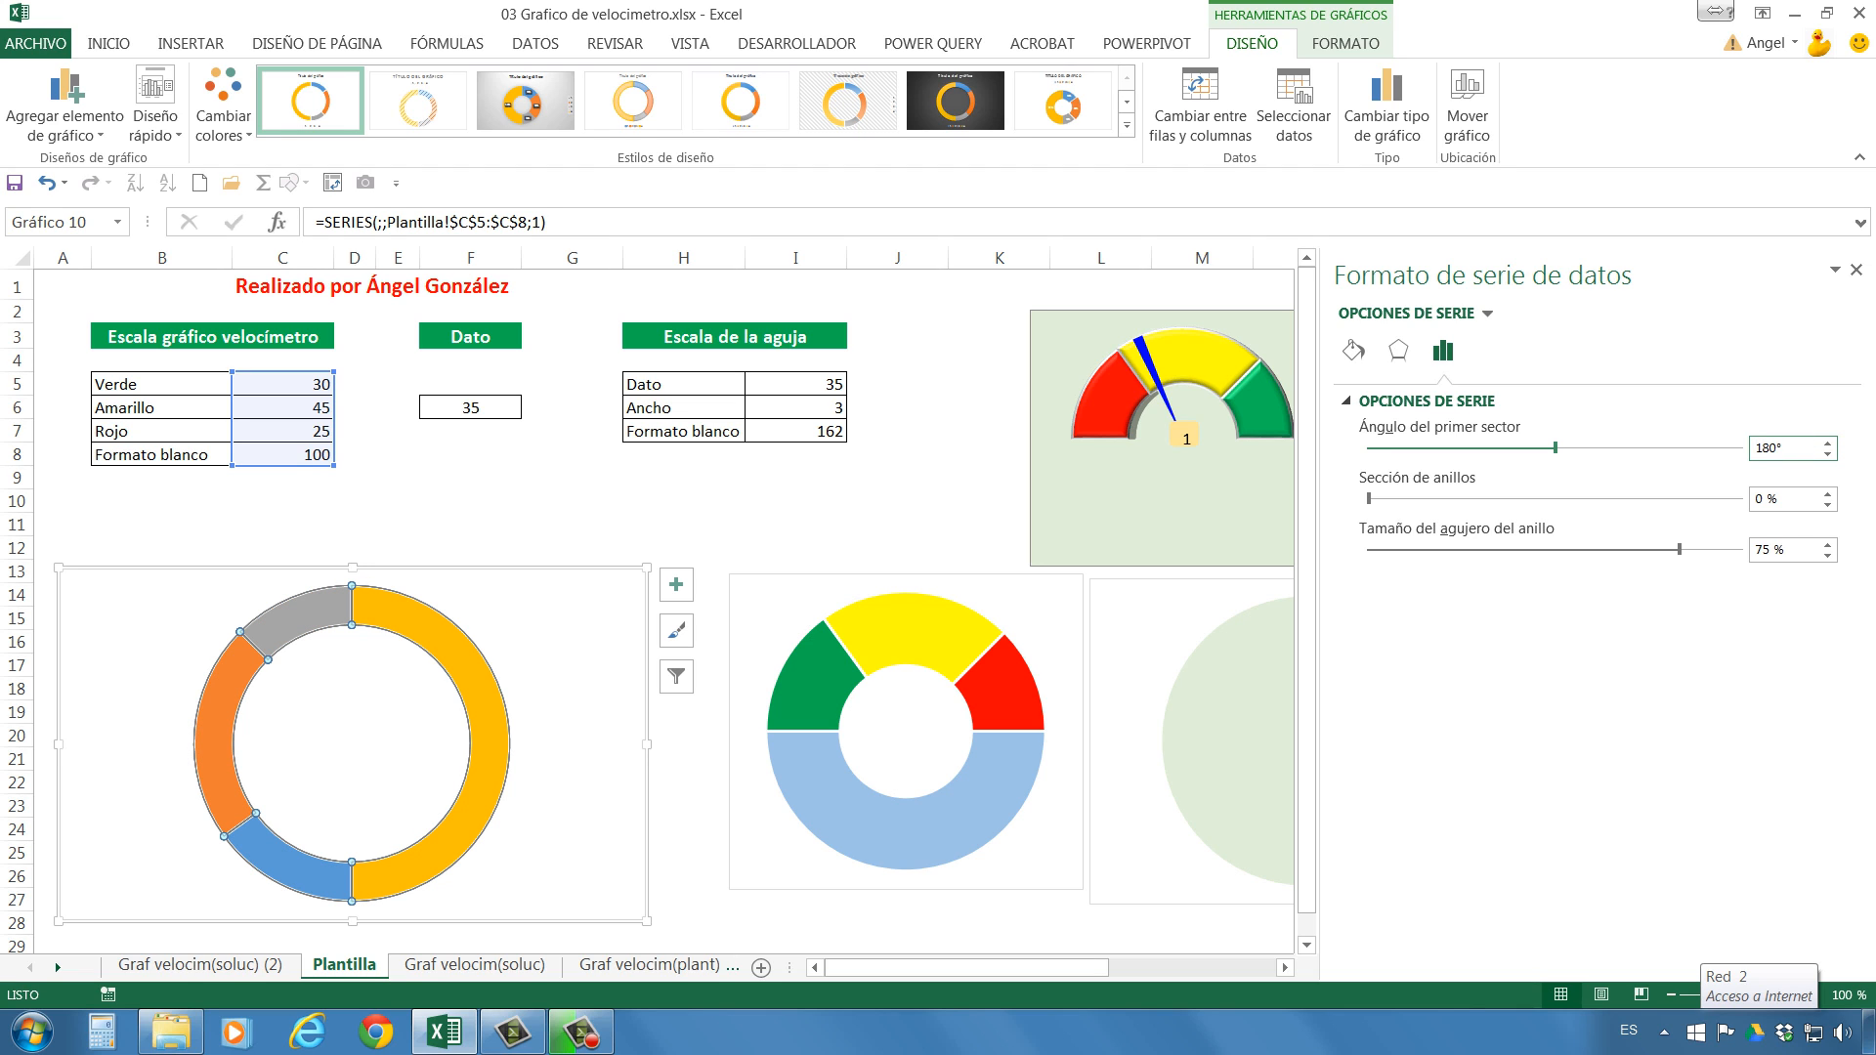
Set the doughnut series' first-sector angle to 270° and its hole size to 49 %.
drag(1800, 449, 1710, 457)
text(270)
key(Return)
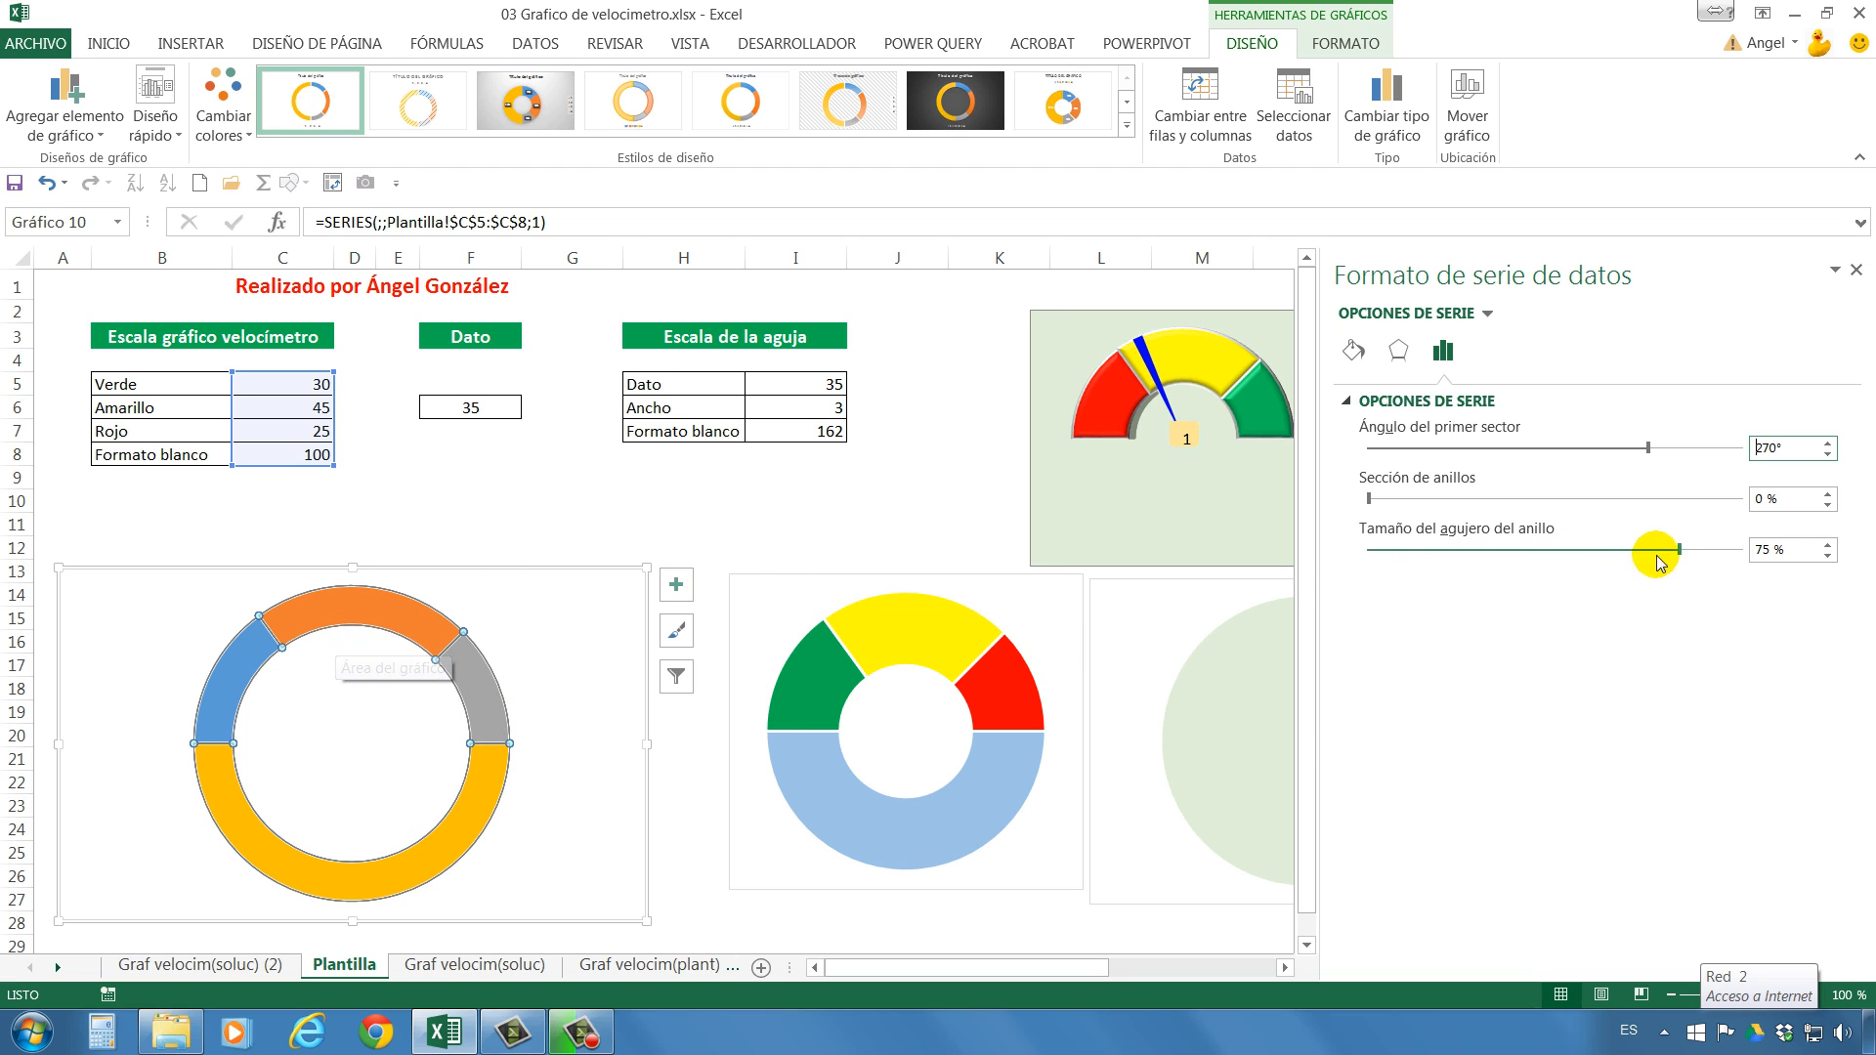
drag(1680, 551, 1573, 555)
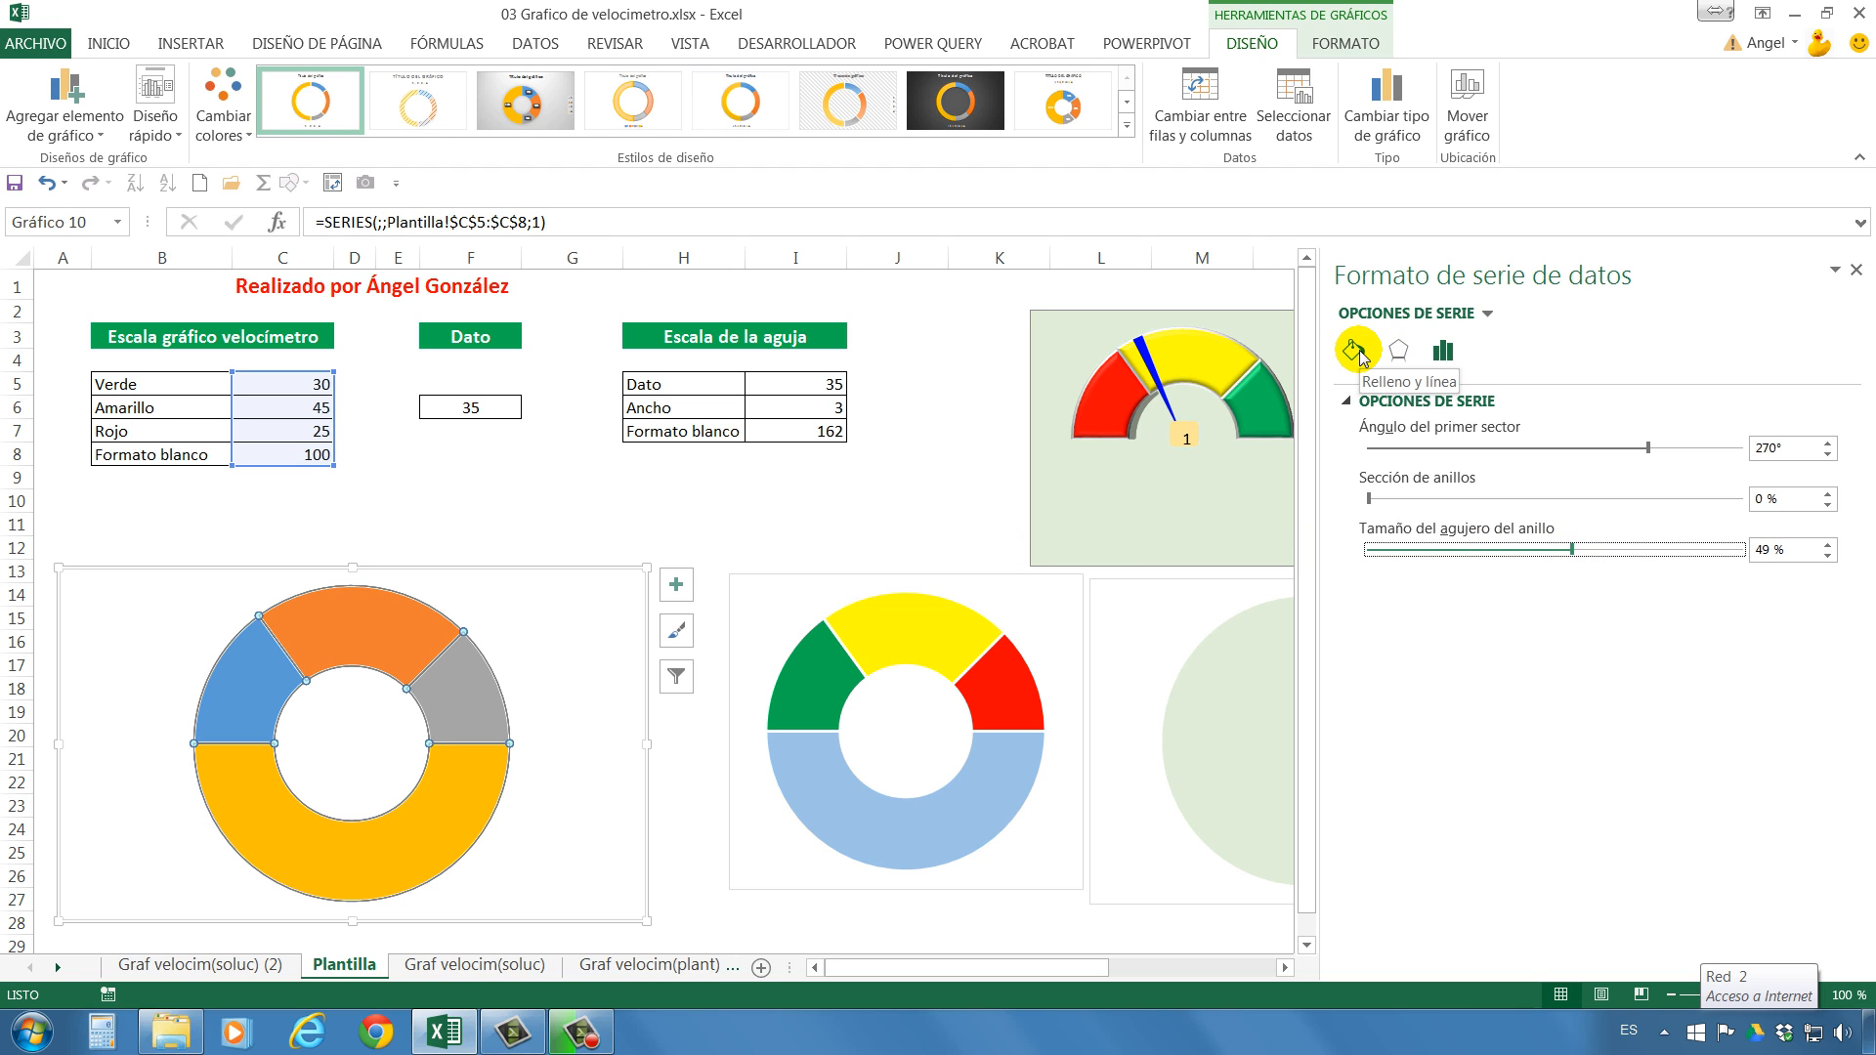
Format the doughnut's lower half sector, the Formato blanco value, with no fill and no border line.
click(468, 798)
click(491, 797)
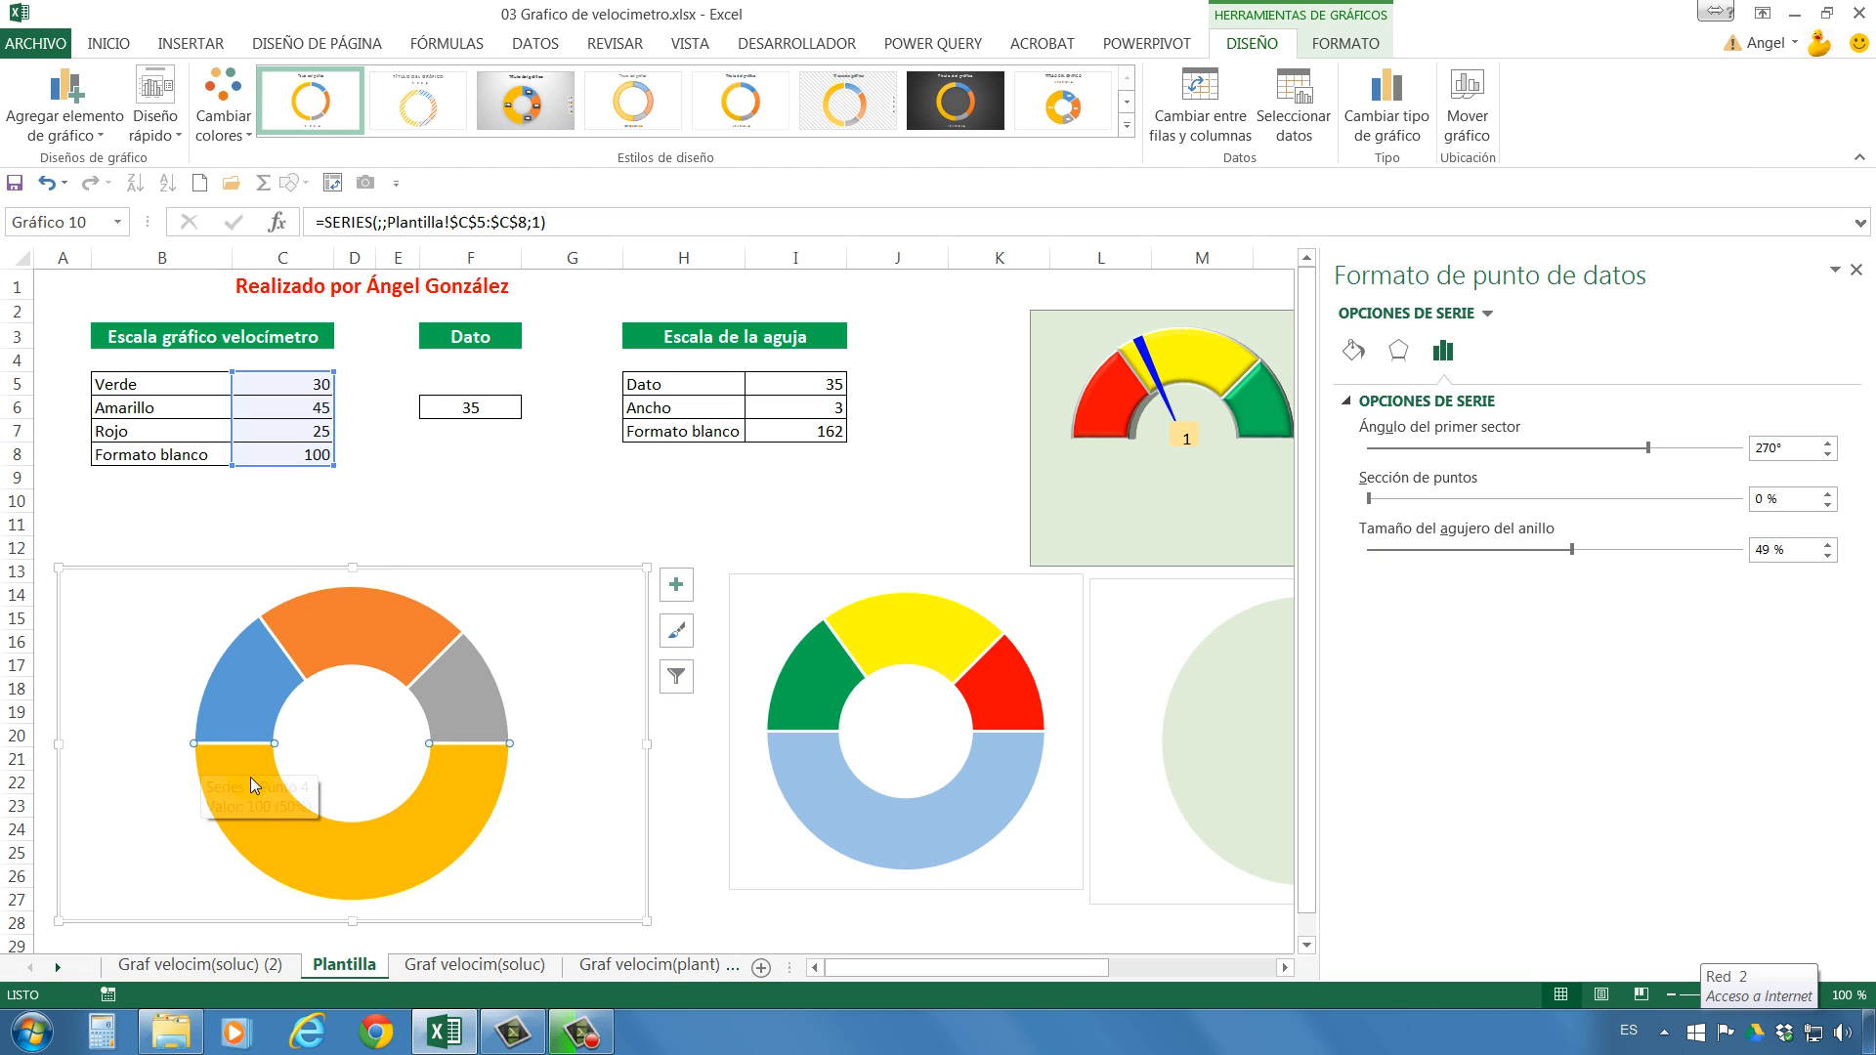
right_click(473, 796)
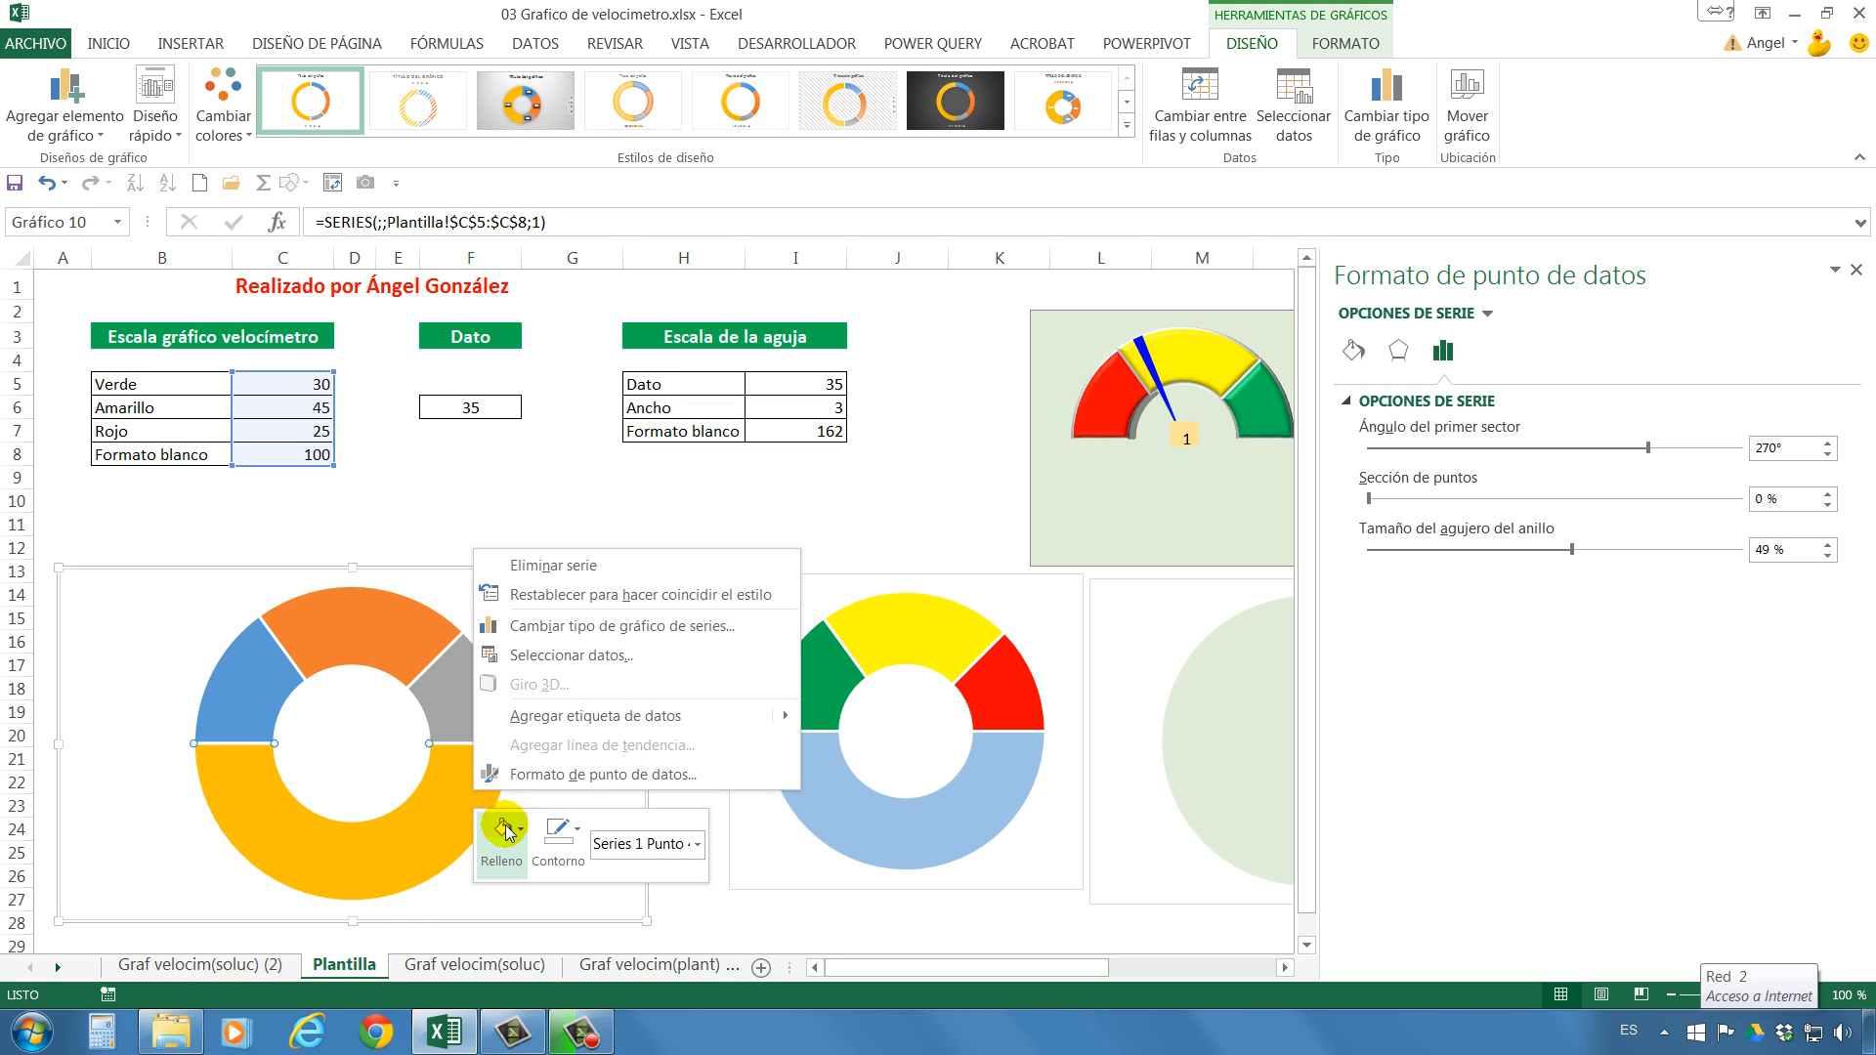
click(422, 876)
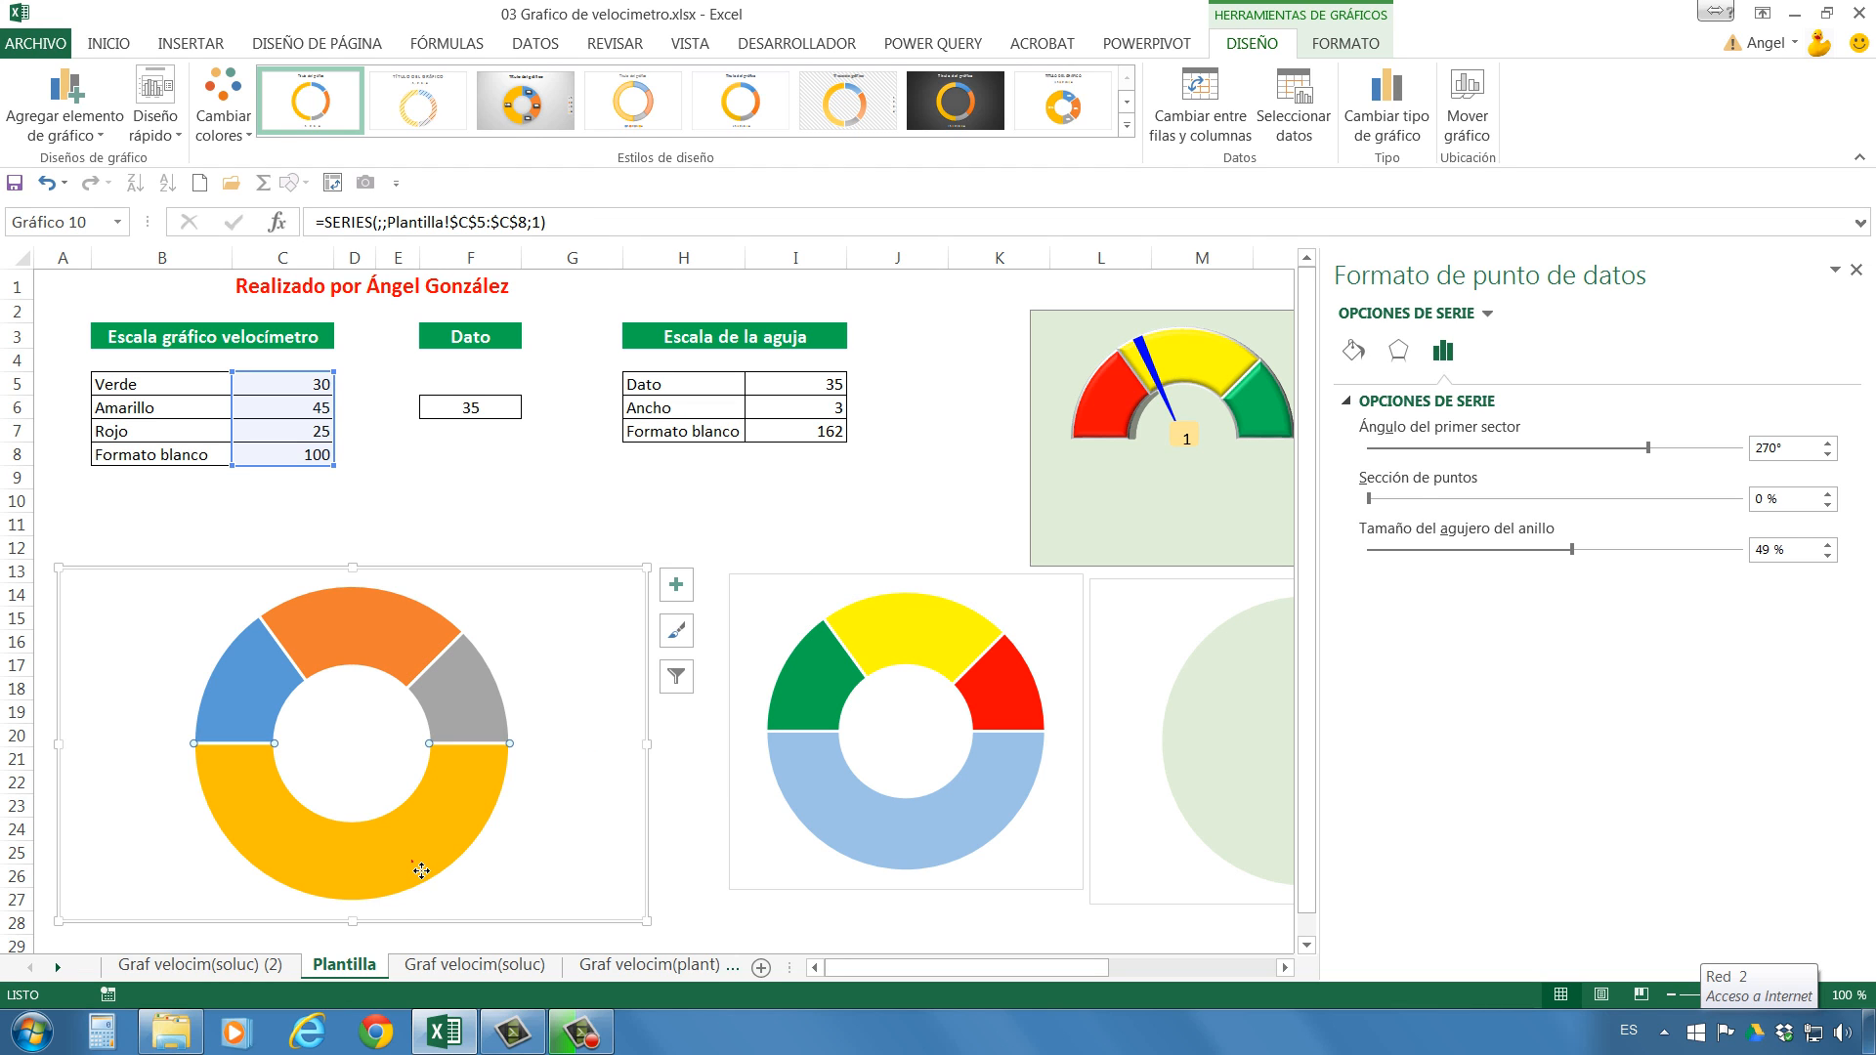
click(1355, 353)
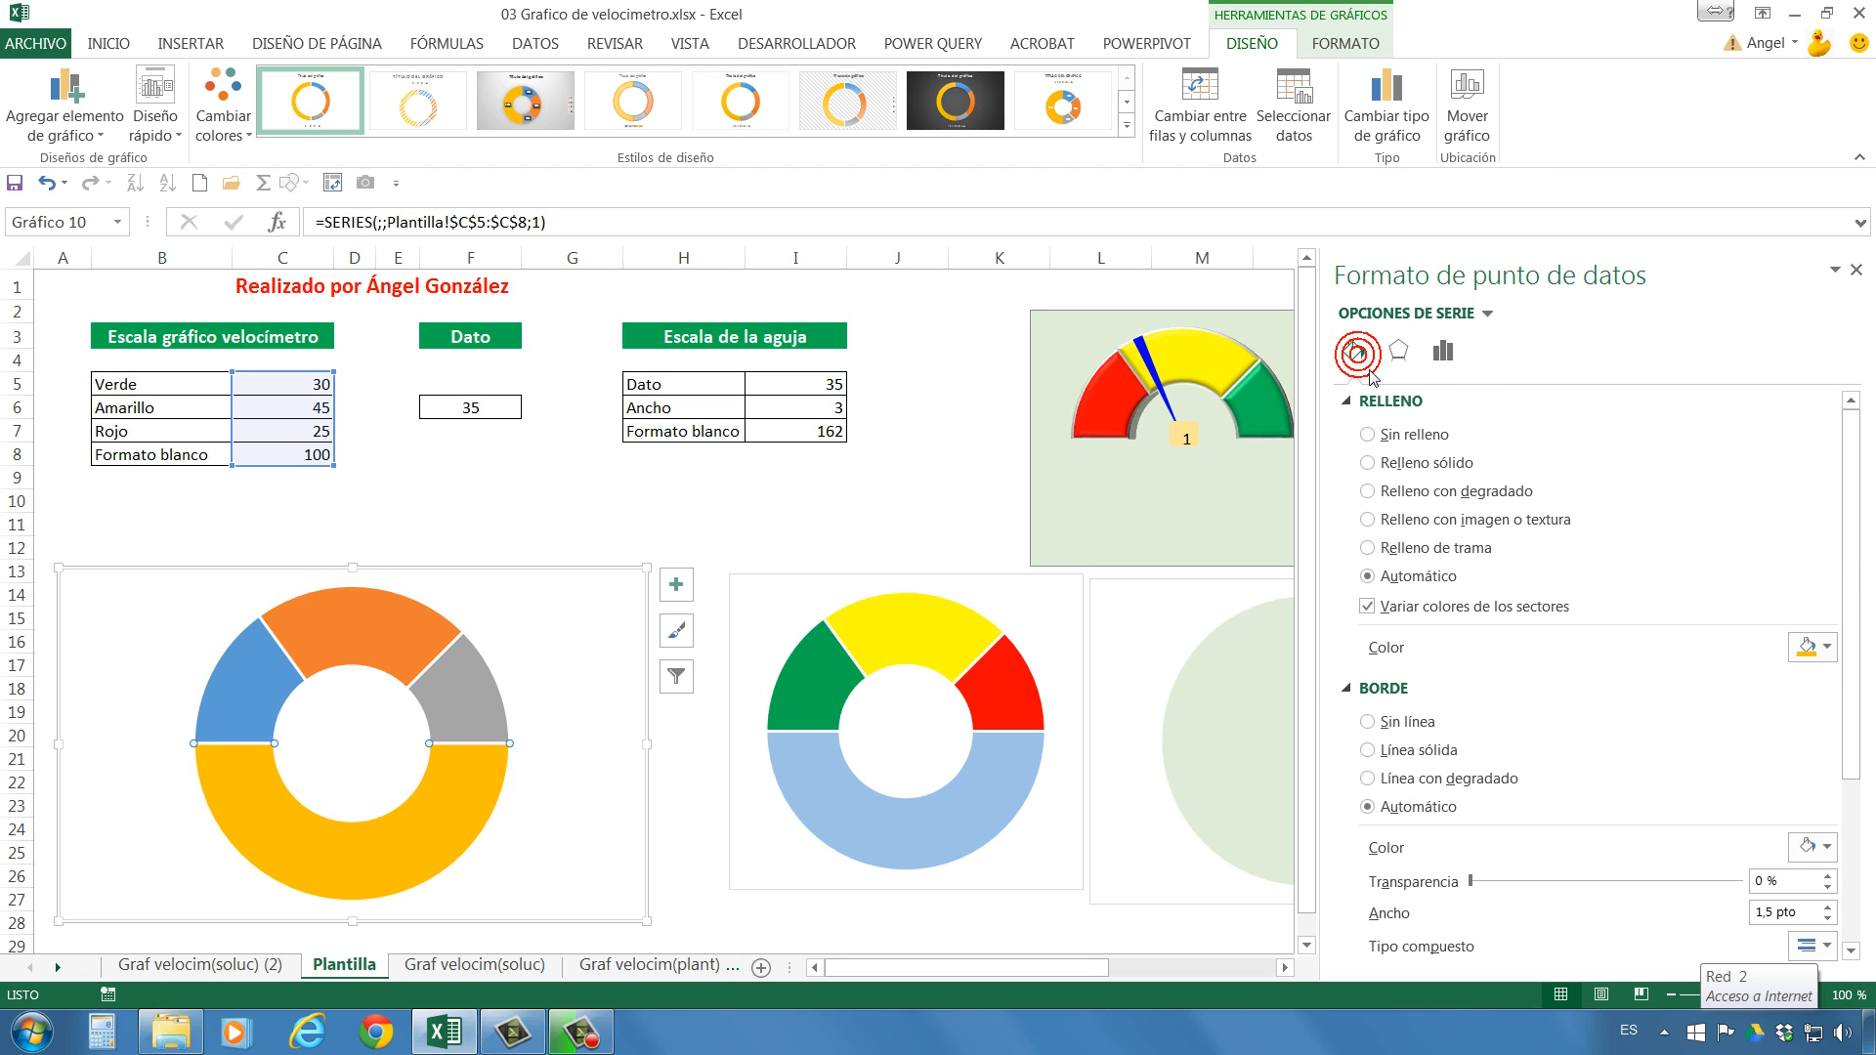
click(1373, 437)
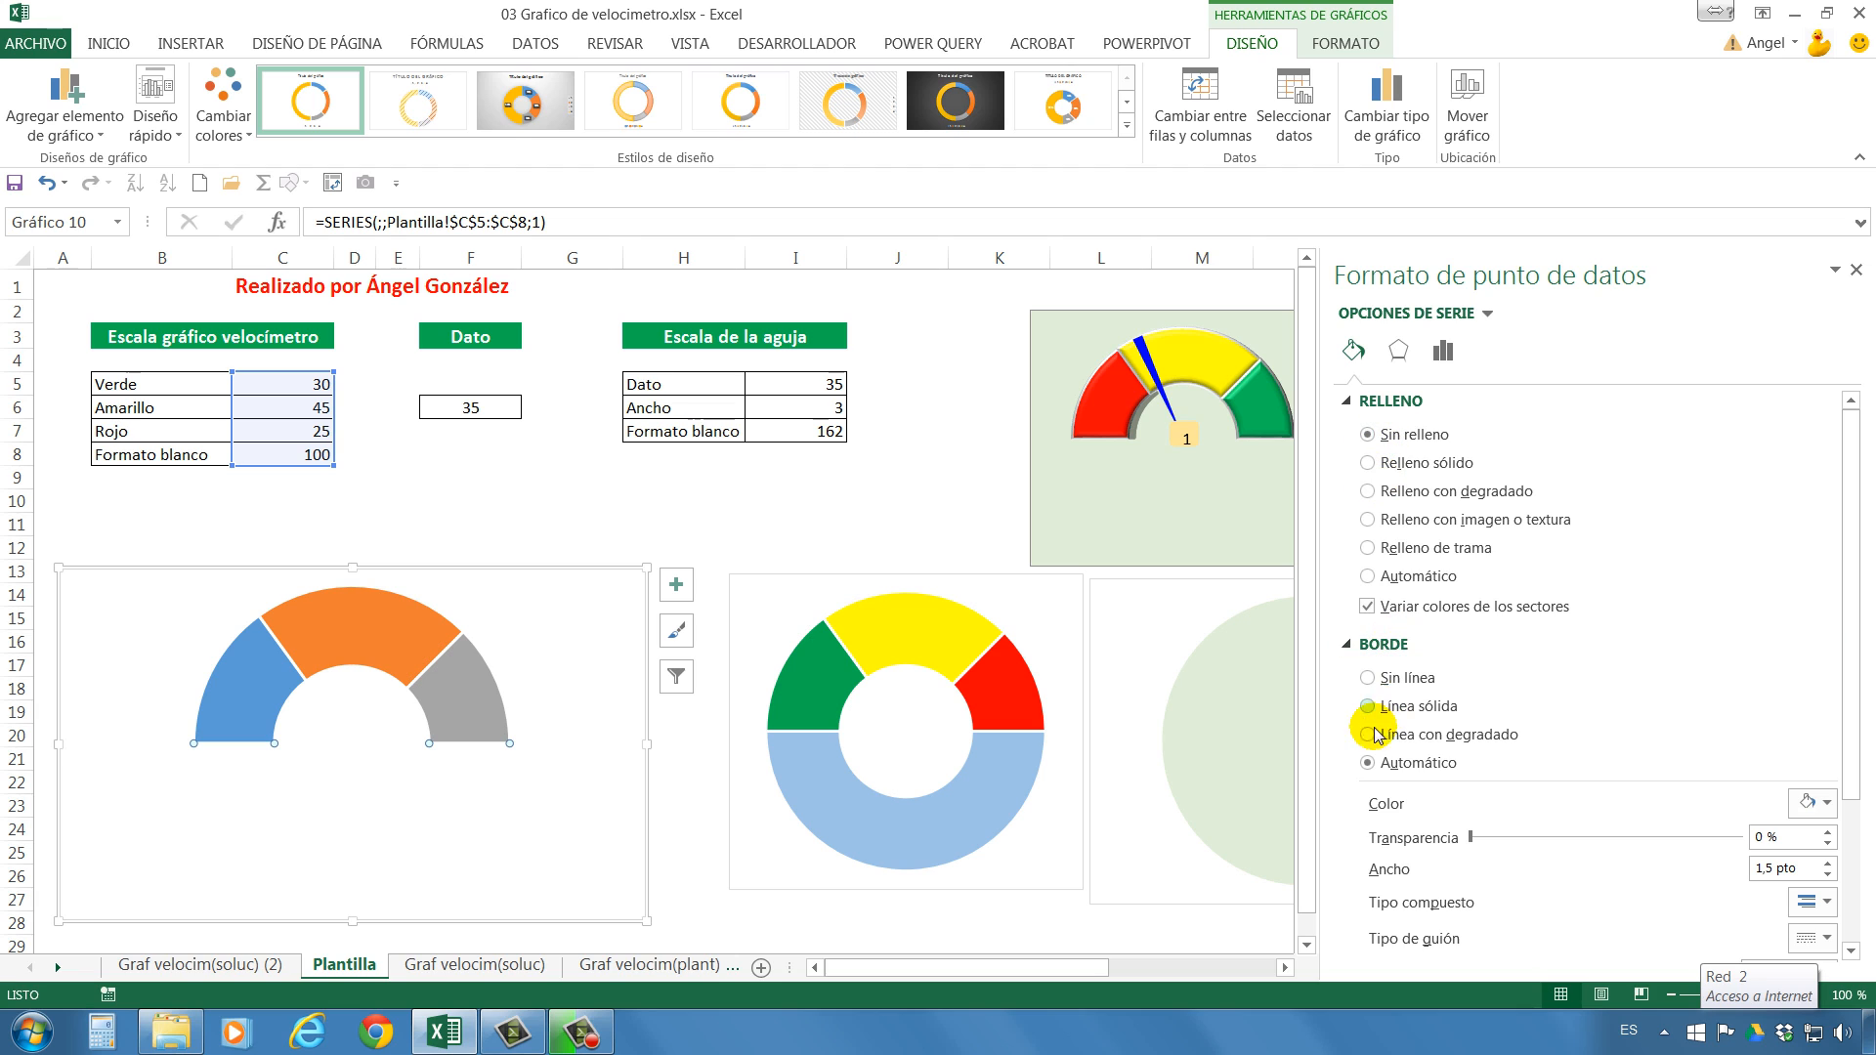
click(1375, 665)
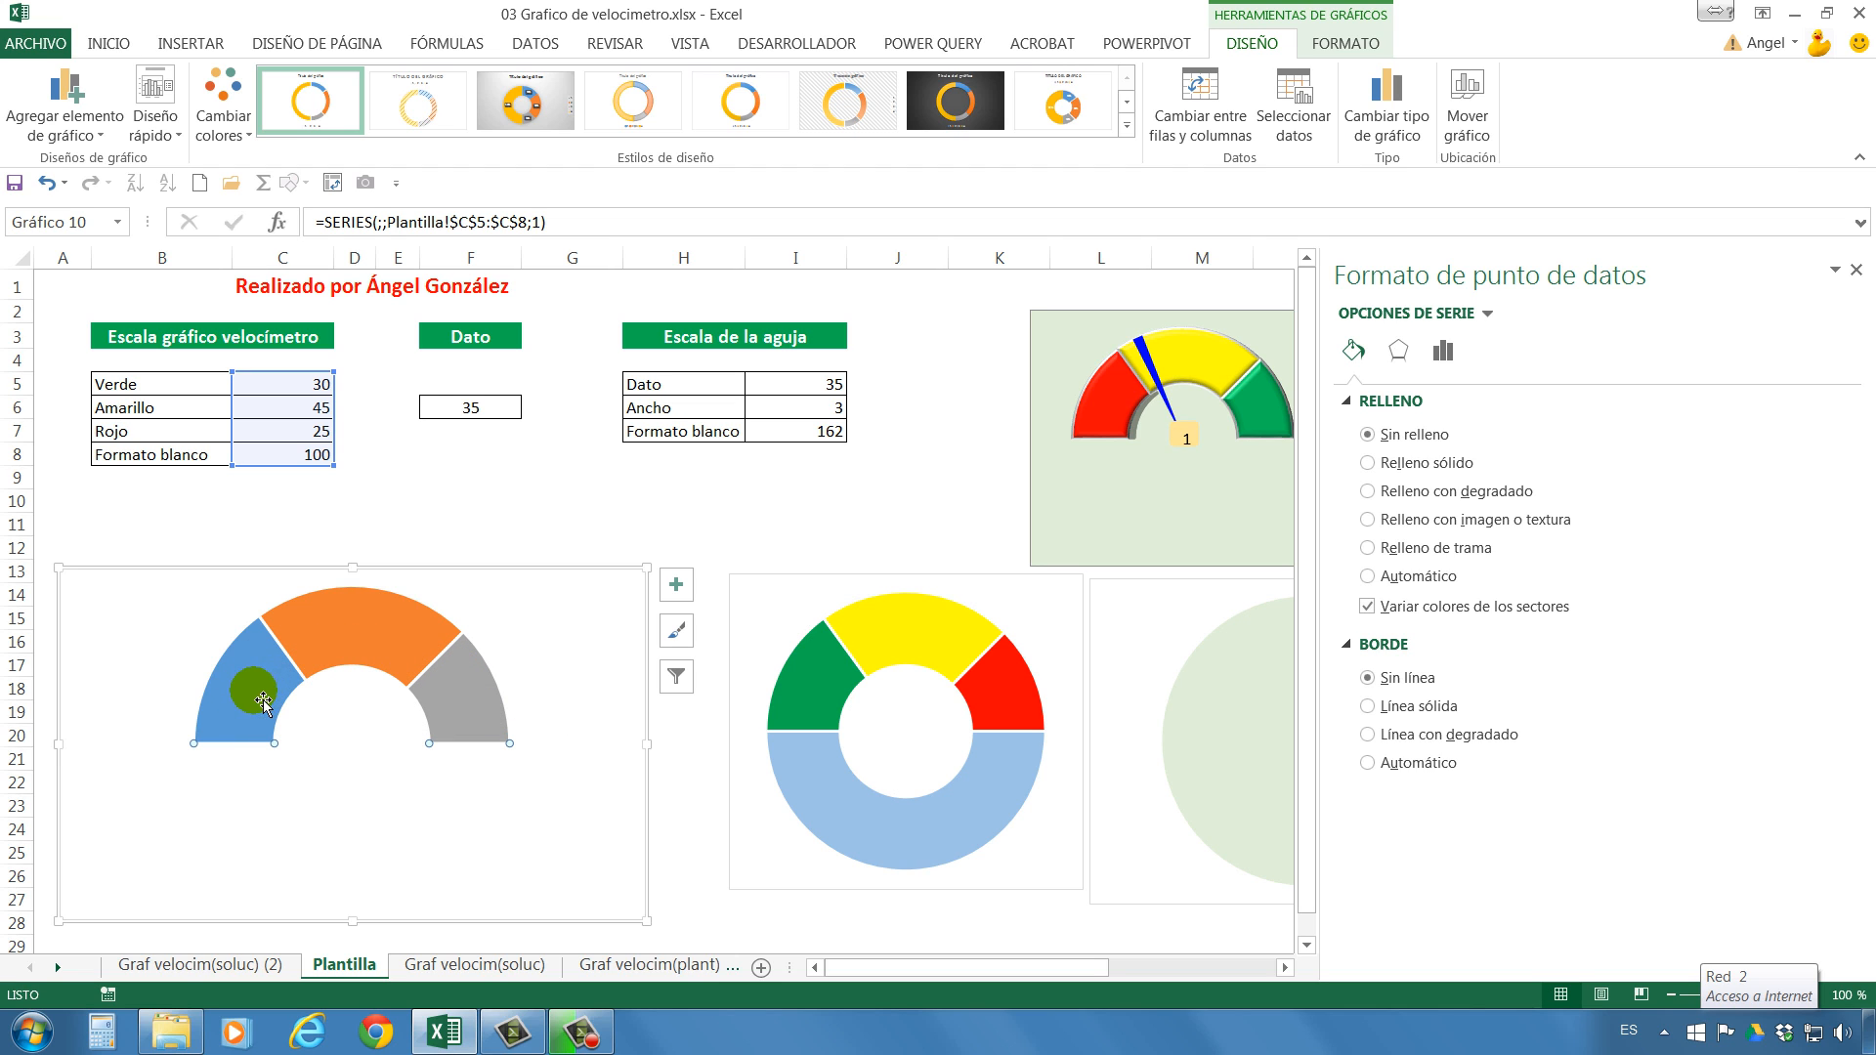
Fill the half-doughnut's Verde sector with standard green and its Amarillo sector with standard yellow.
click(261, 700)
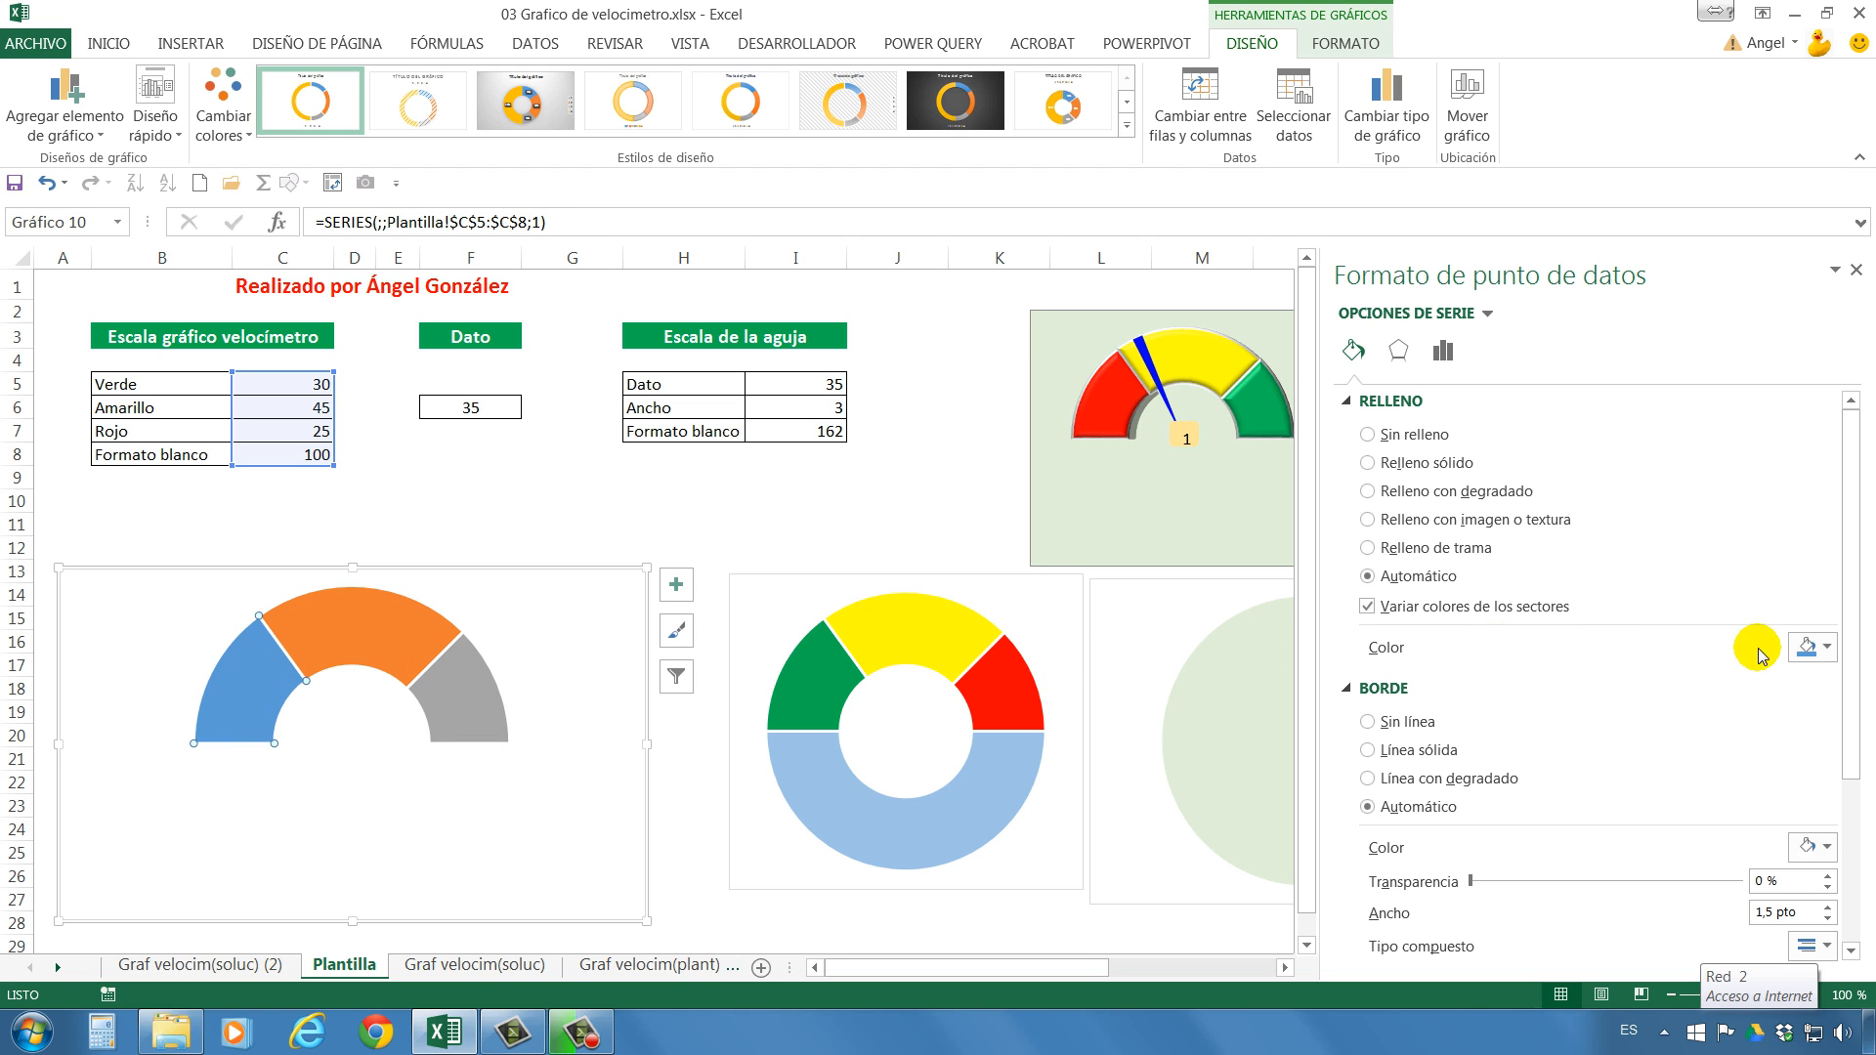
click(1816, 647)
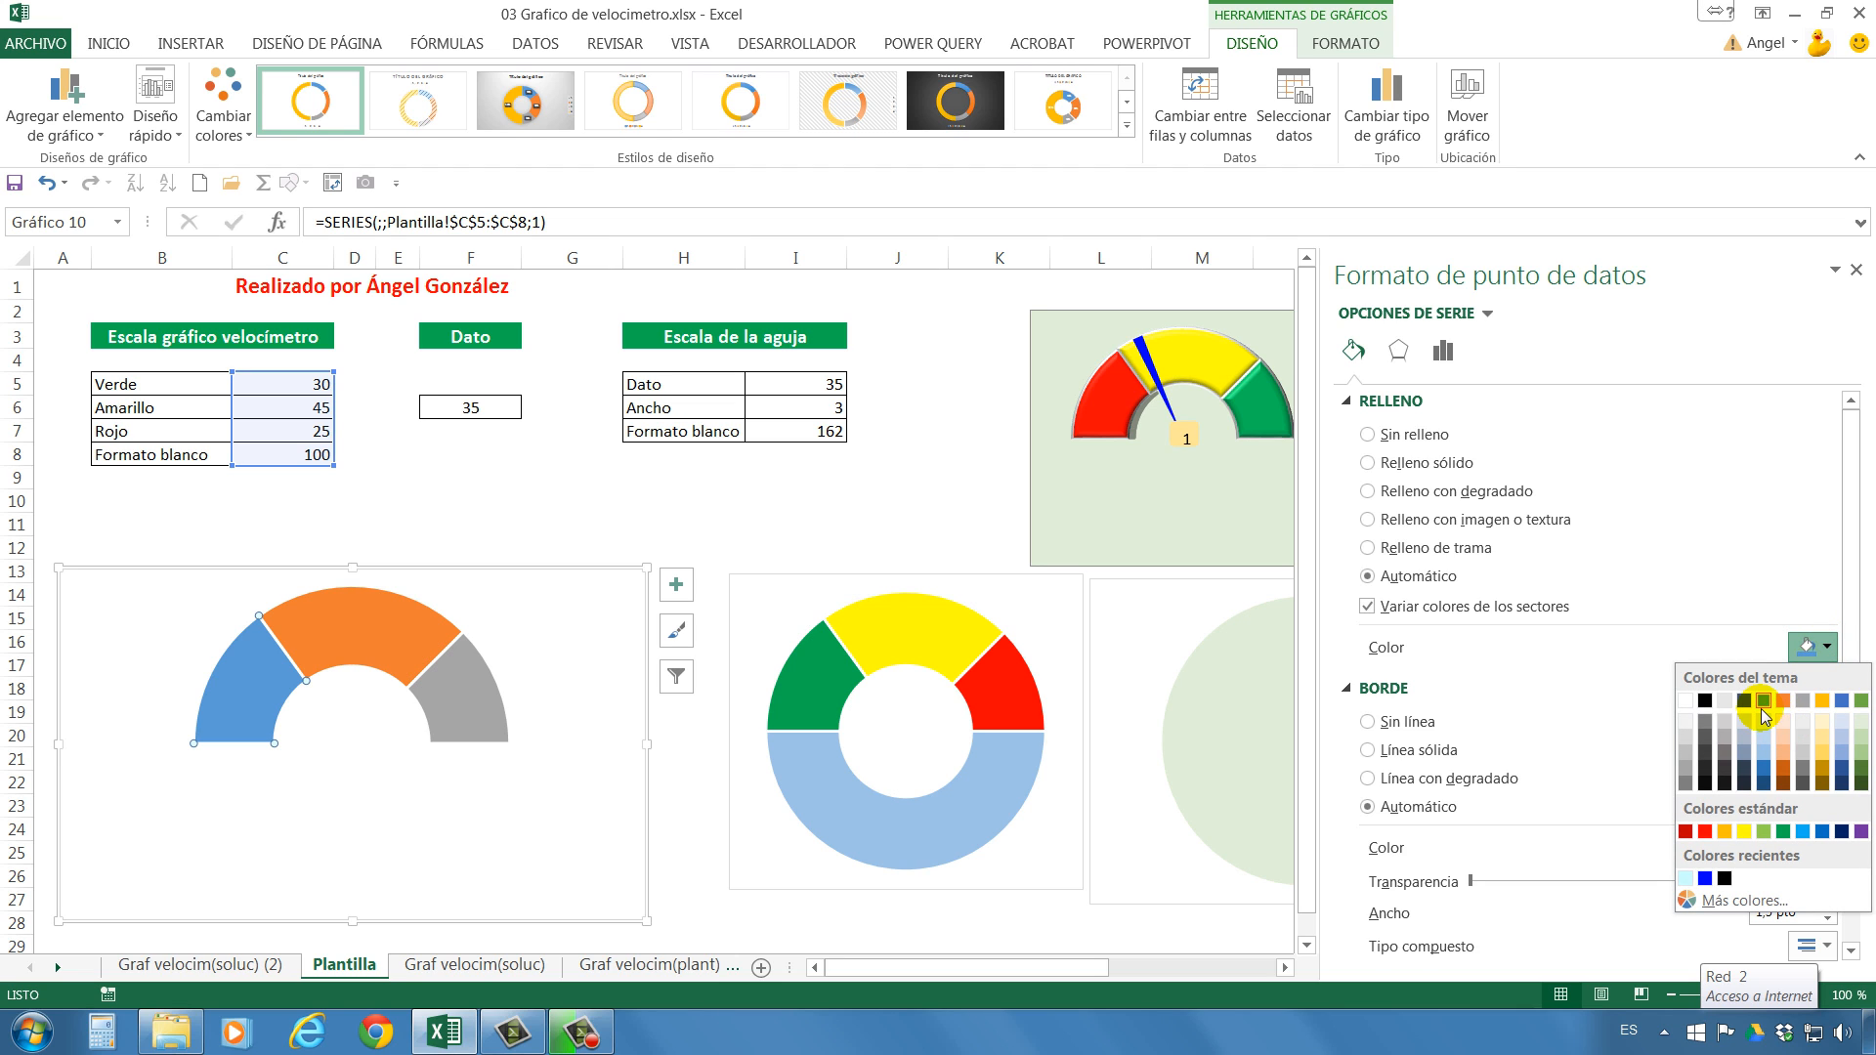
click(1787, 831)
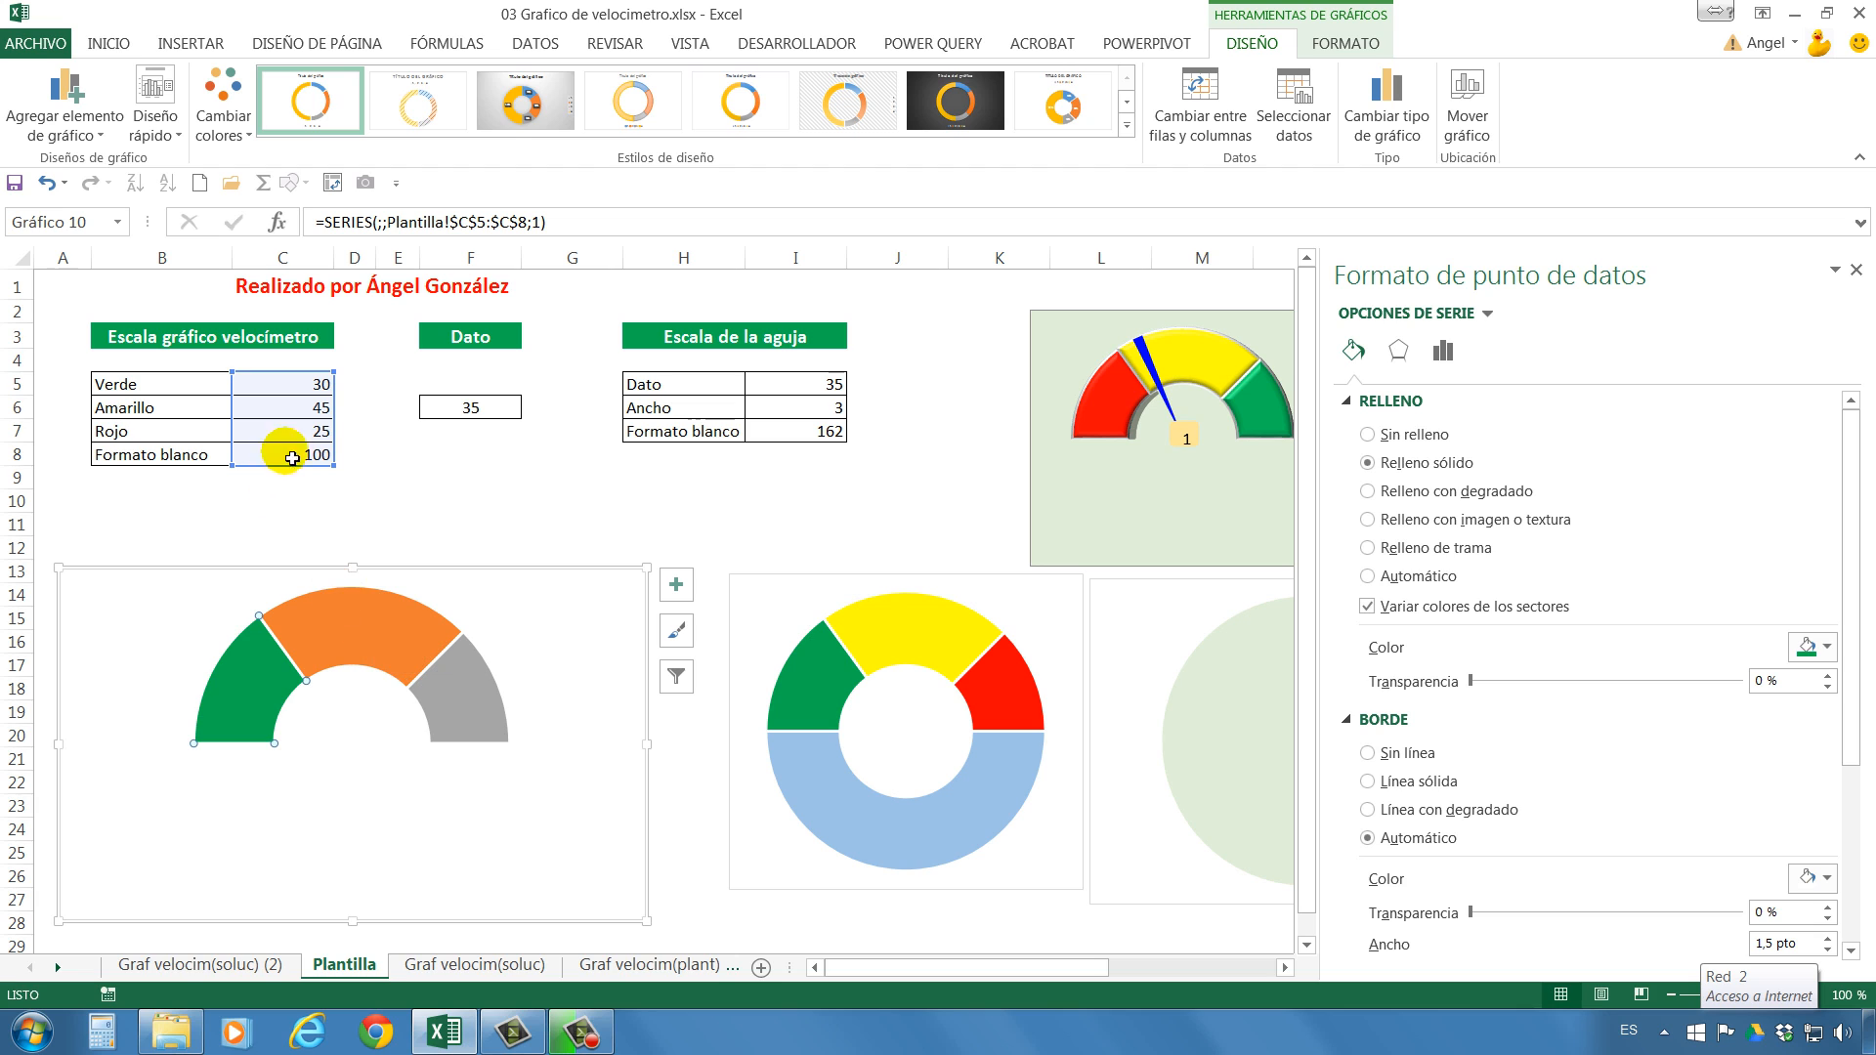
click(362, 639)
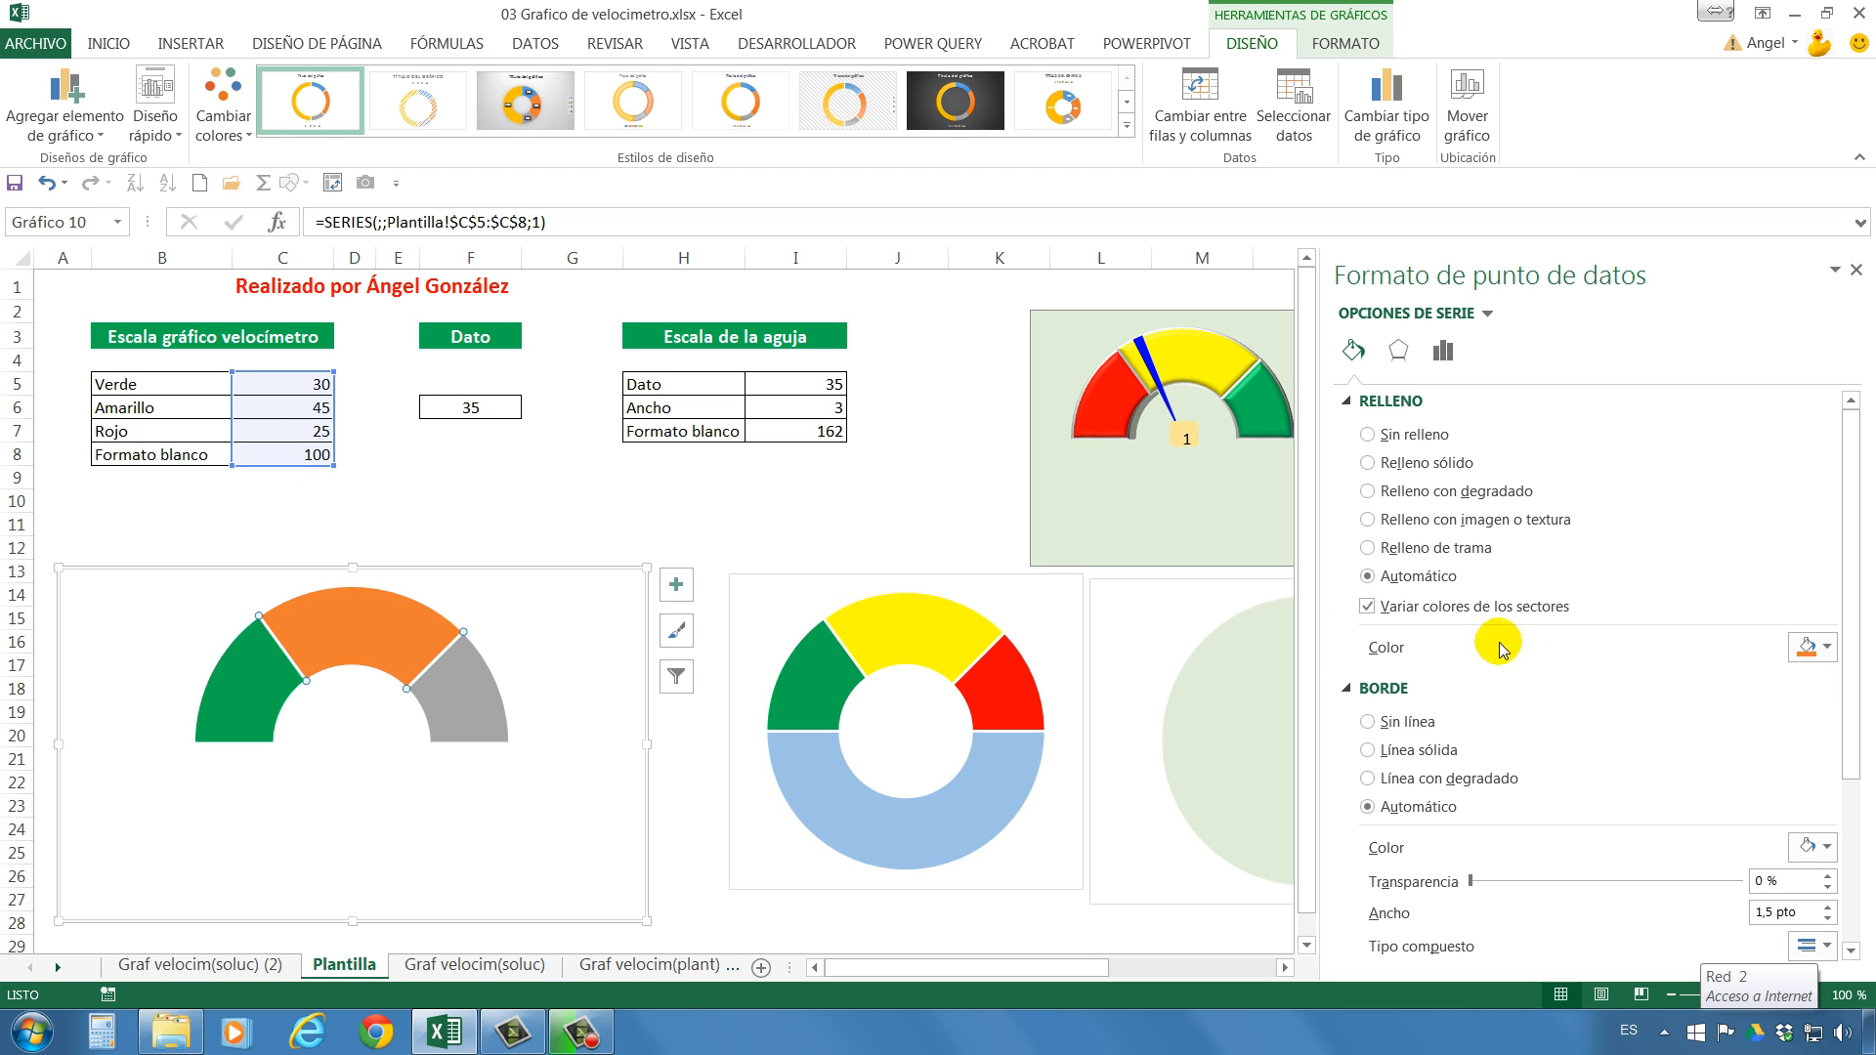
click(1827, 647)
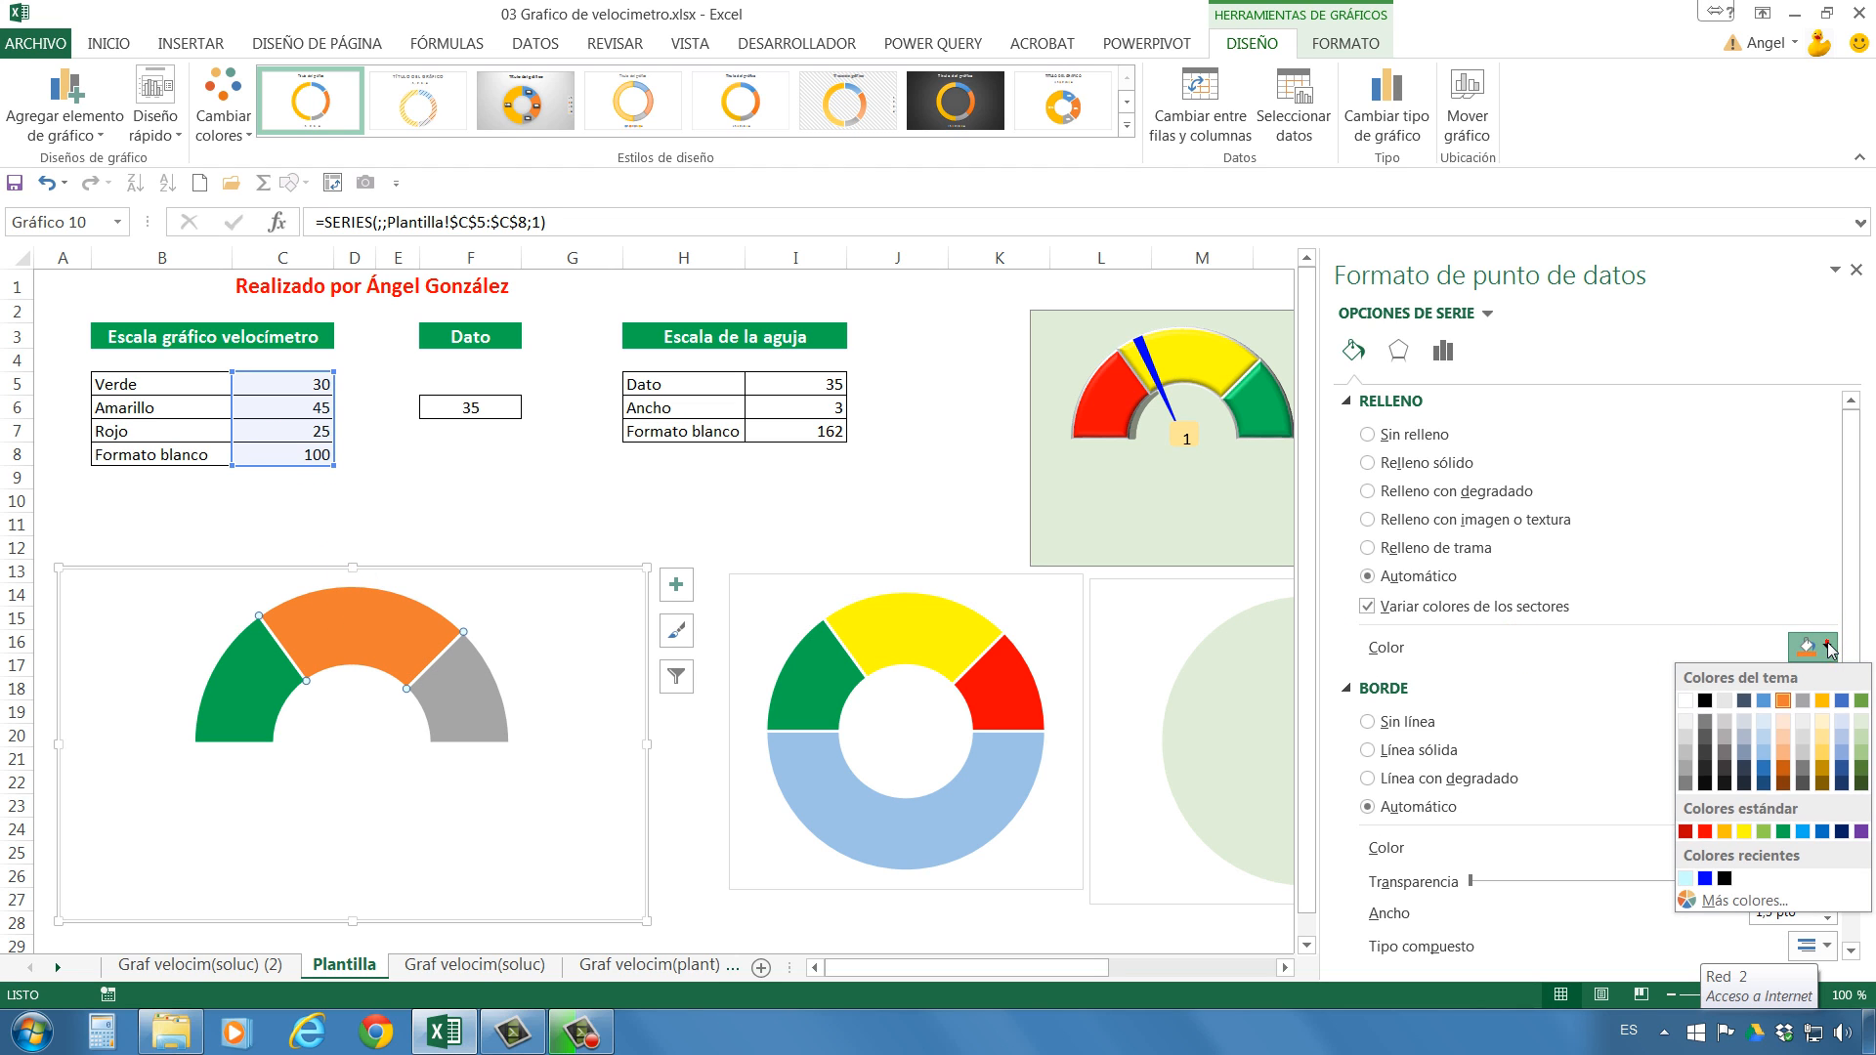
click(1744, 831)
Fill the half-doughnut's Rojo sector with standard red.
click(500, 702)
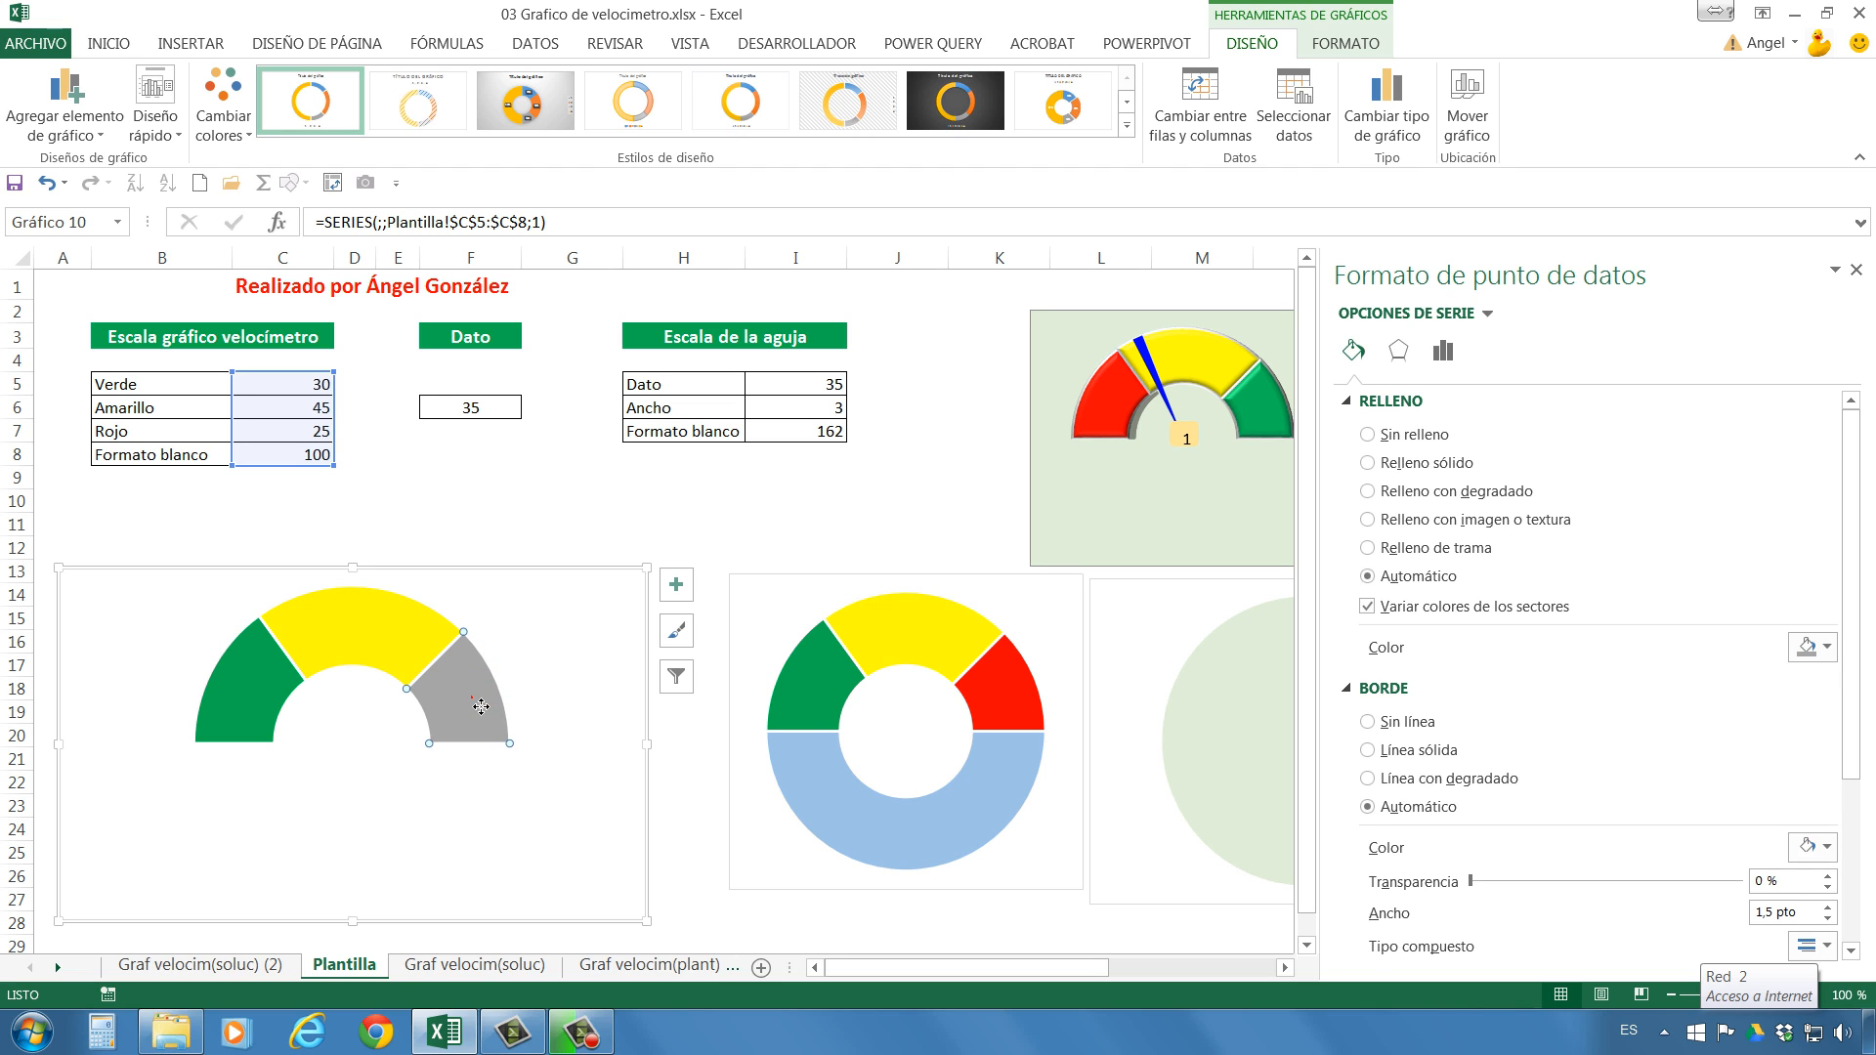
right_click(474, 699)
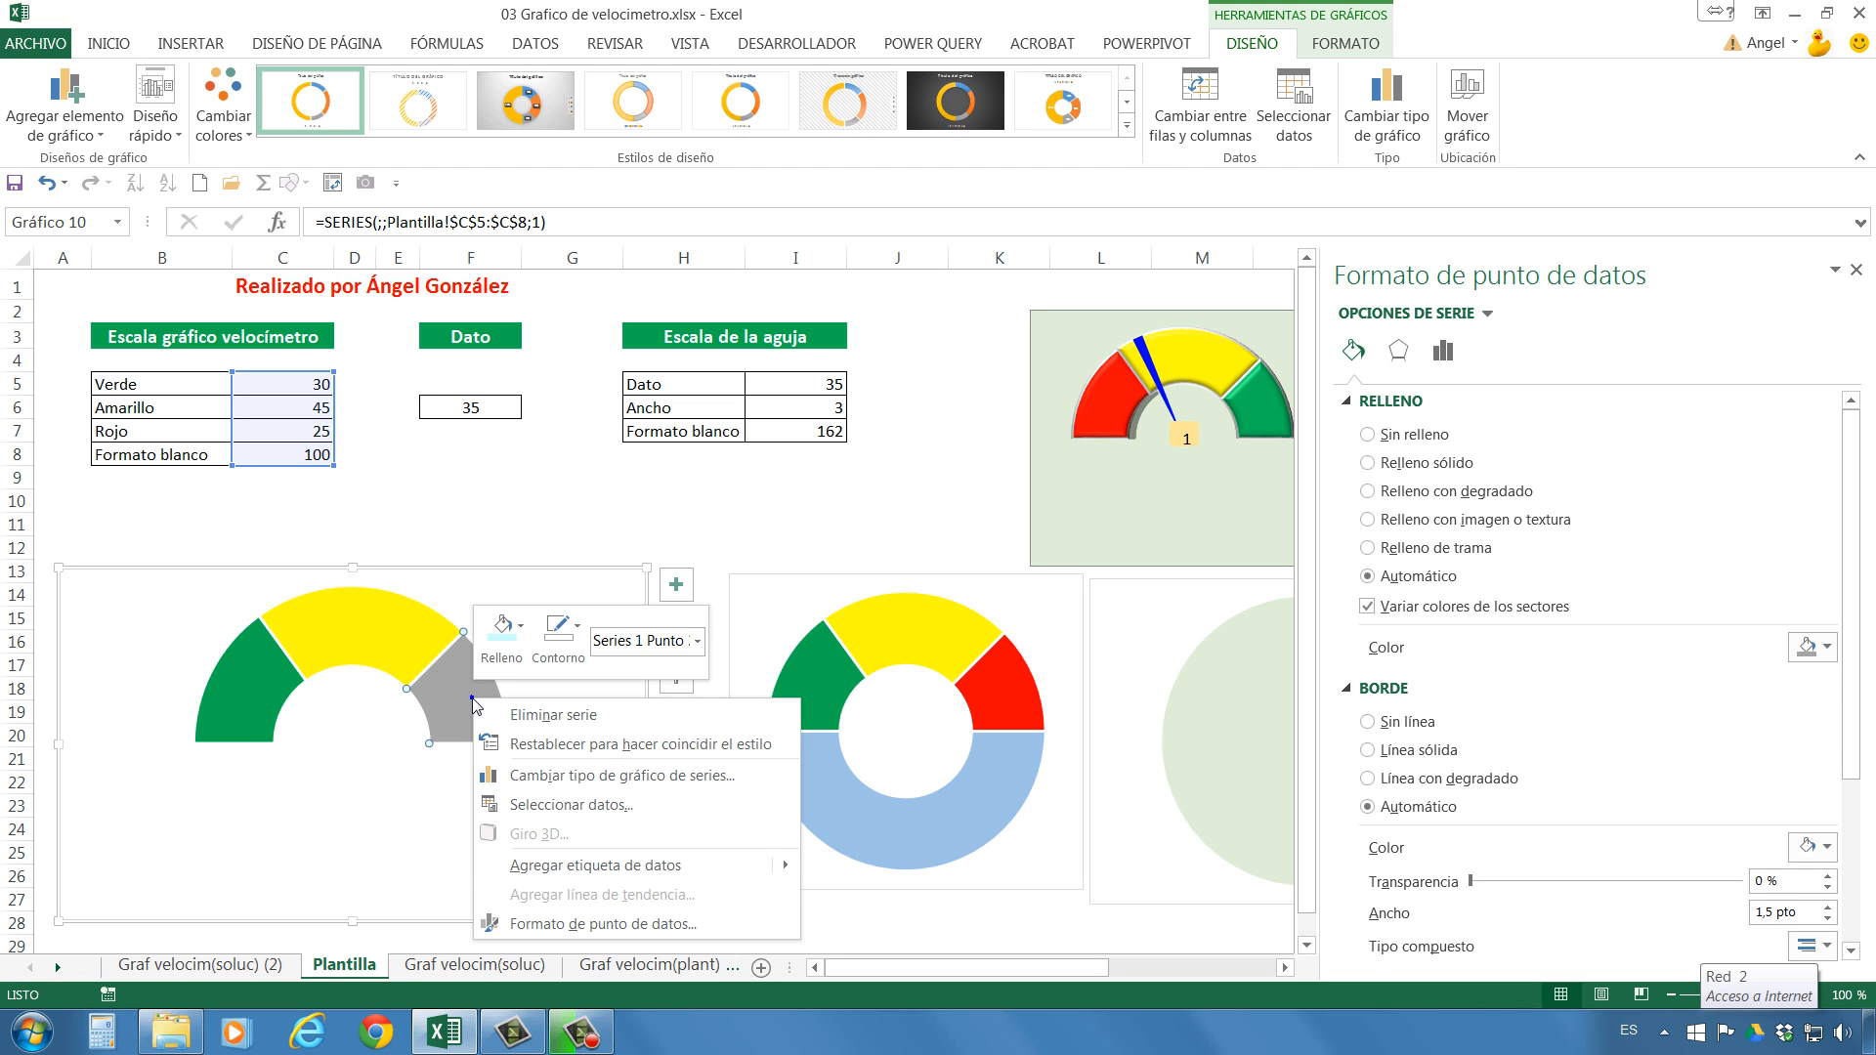
click(502, 633)
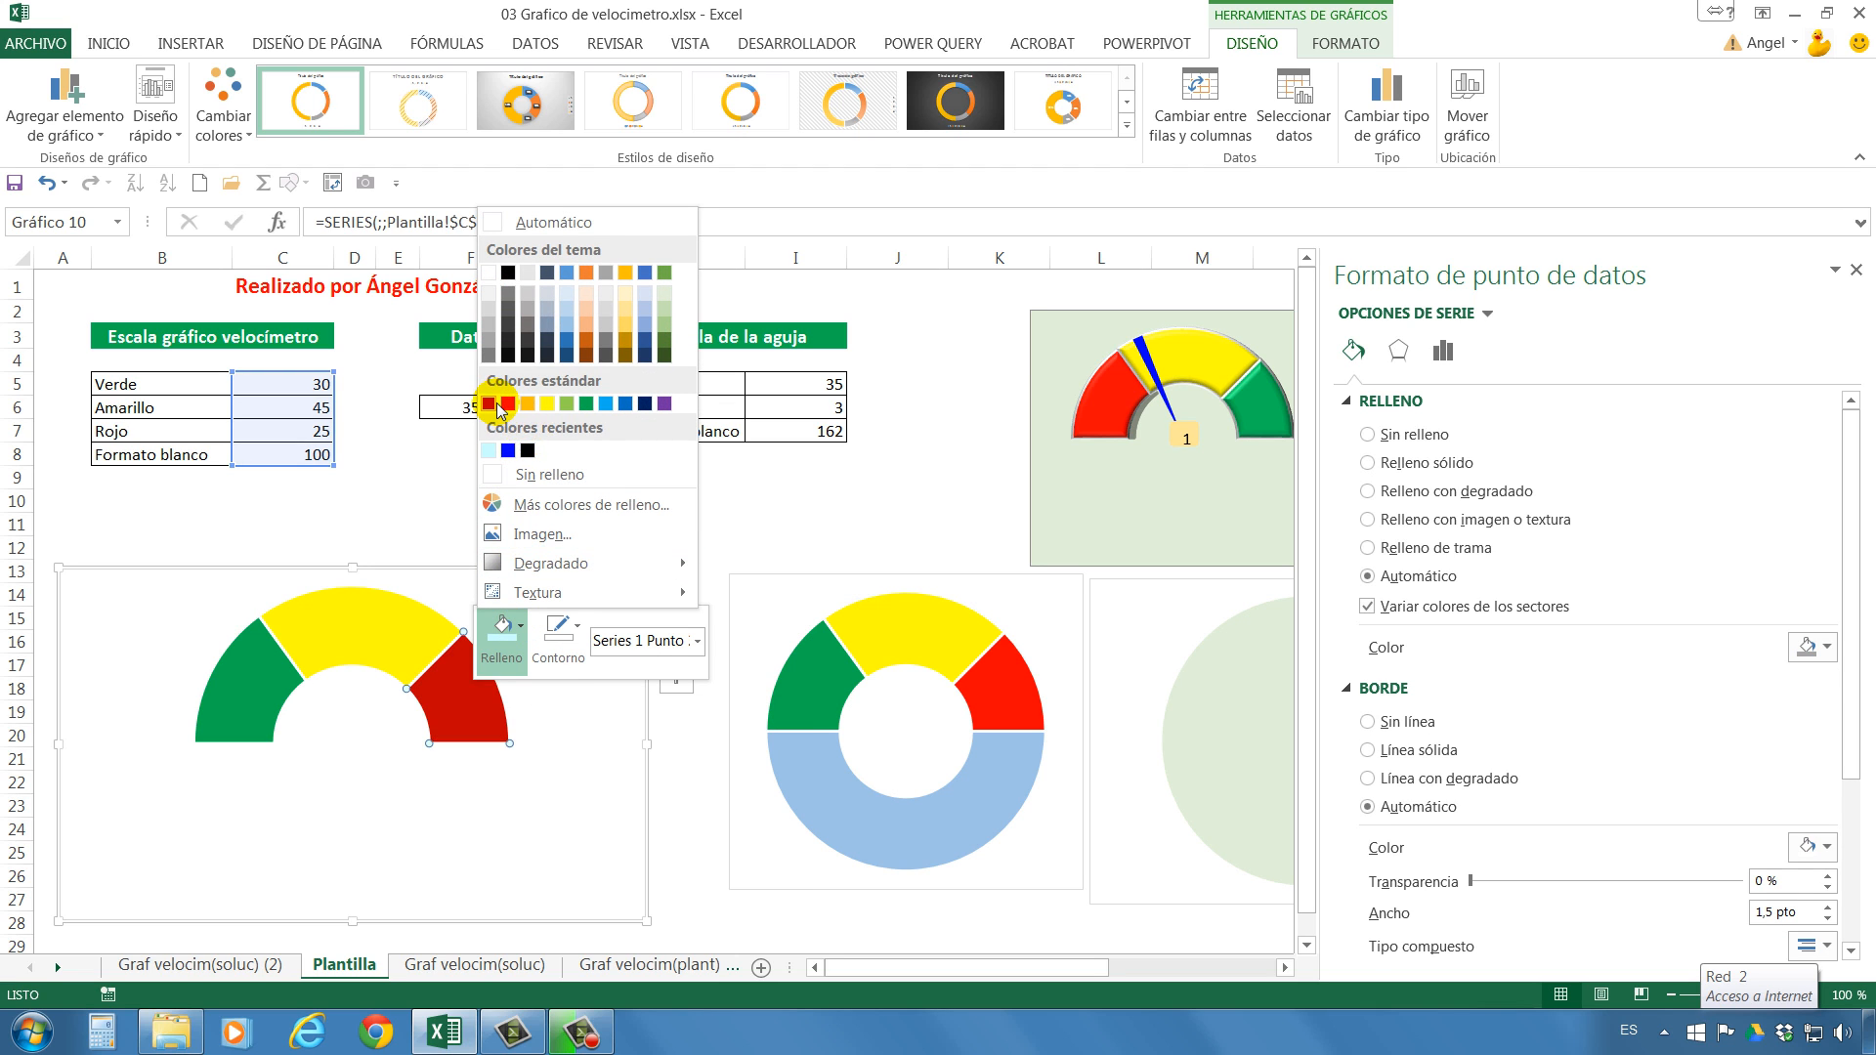
click(507, 403)
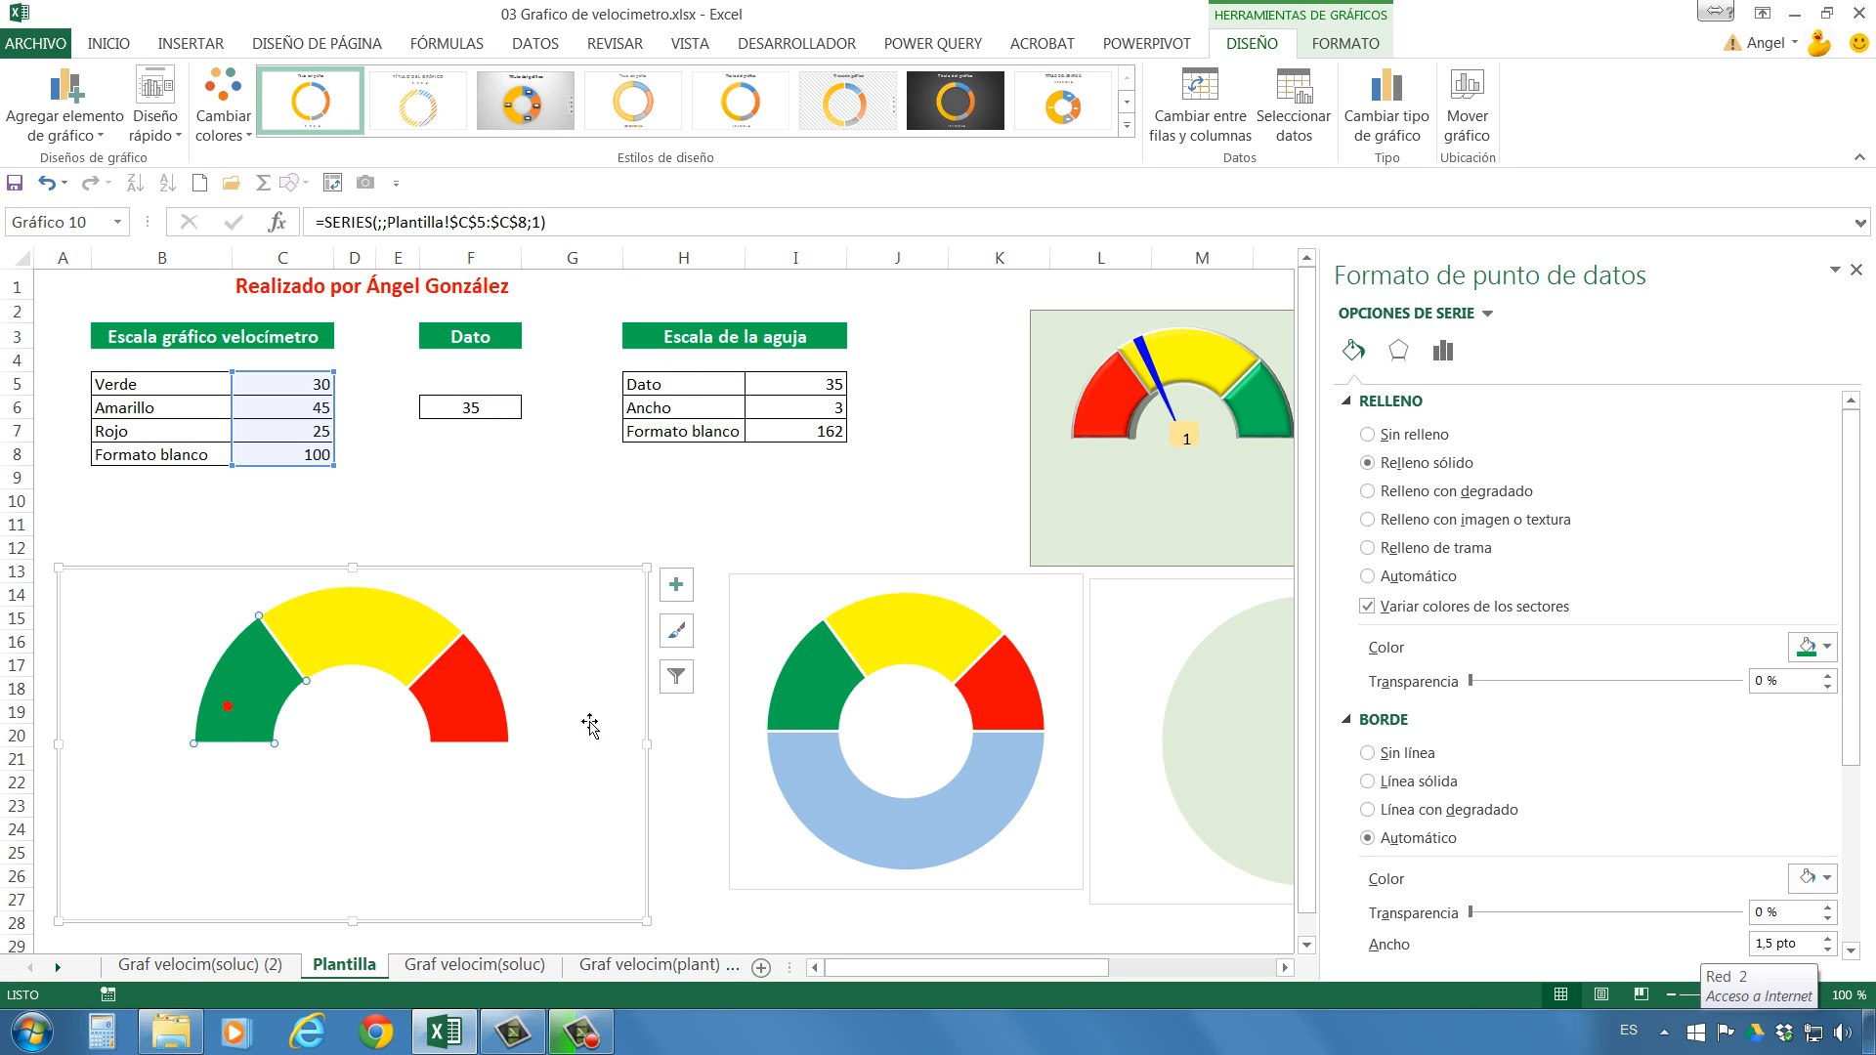
Remove the border lines from the half-doughnut's coloured sectors.
click(370, 633)
click(1366, 753)
click(494, 689)
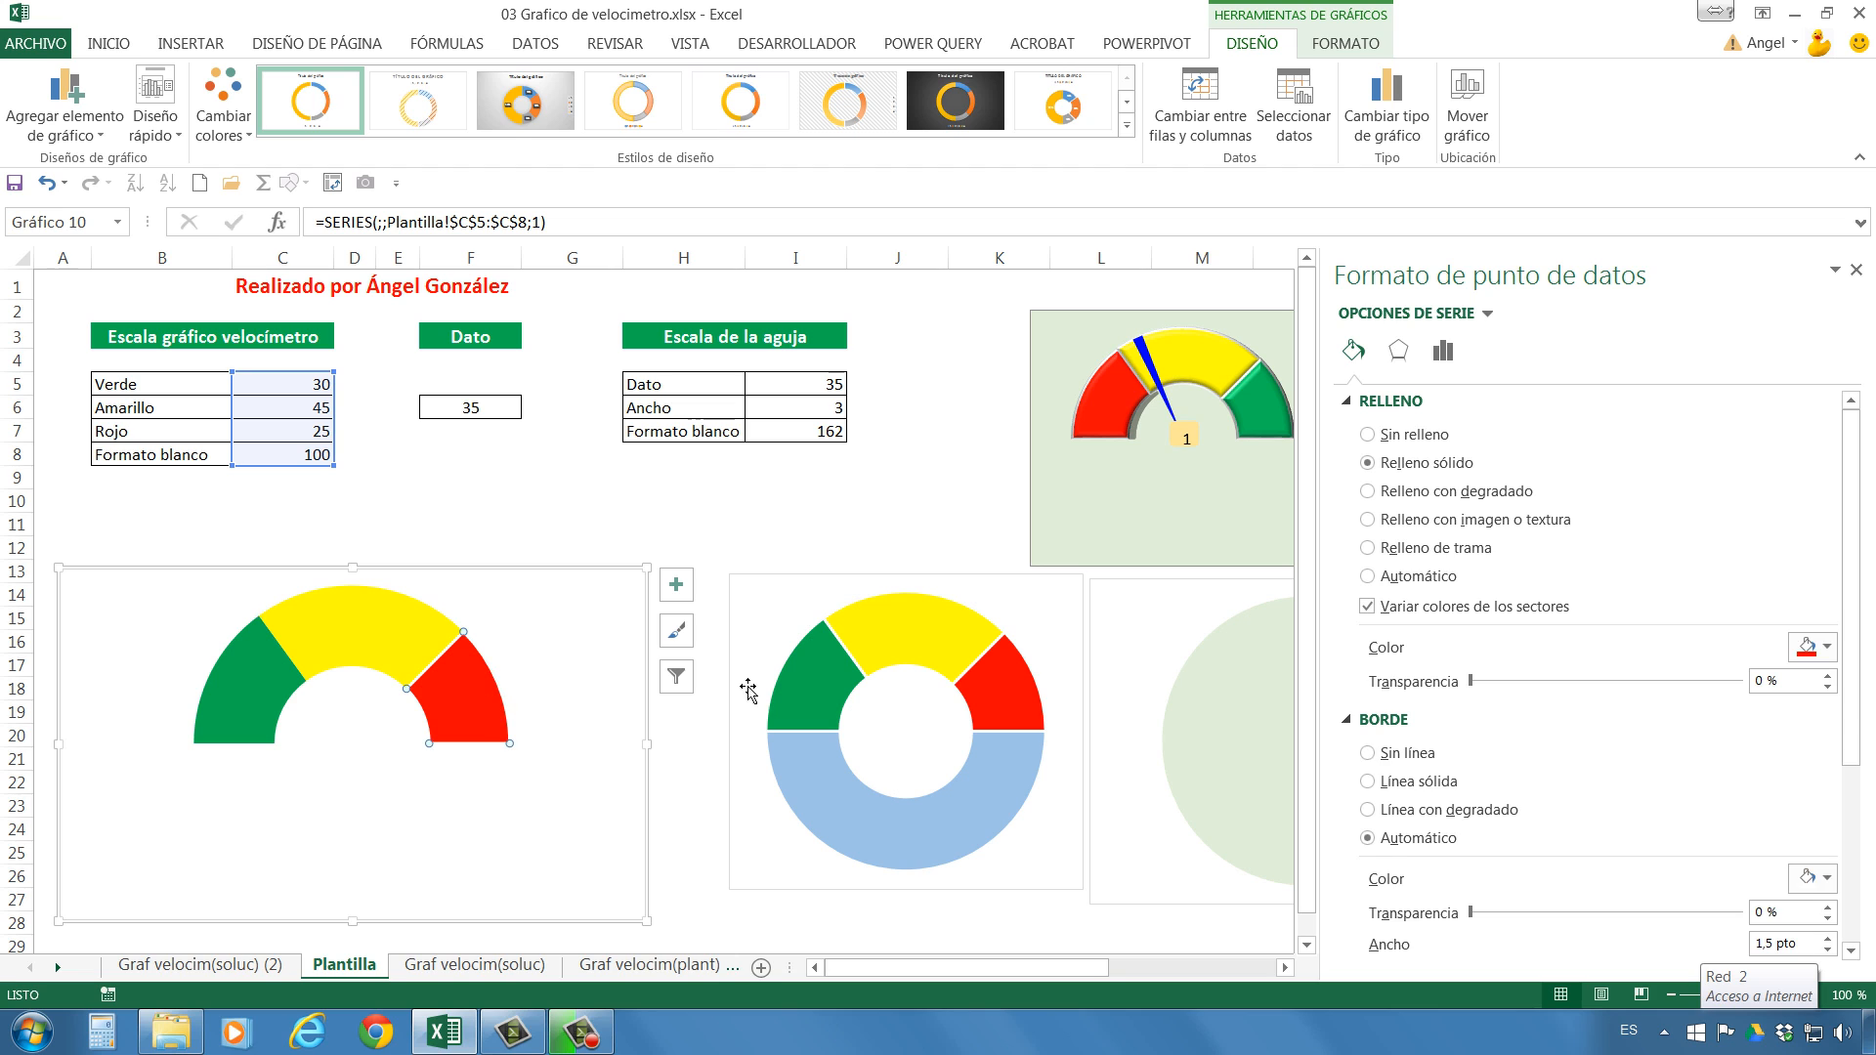
click(1381, 757)
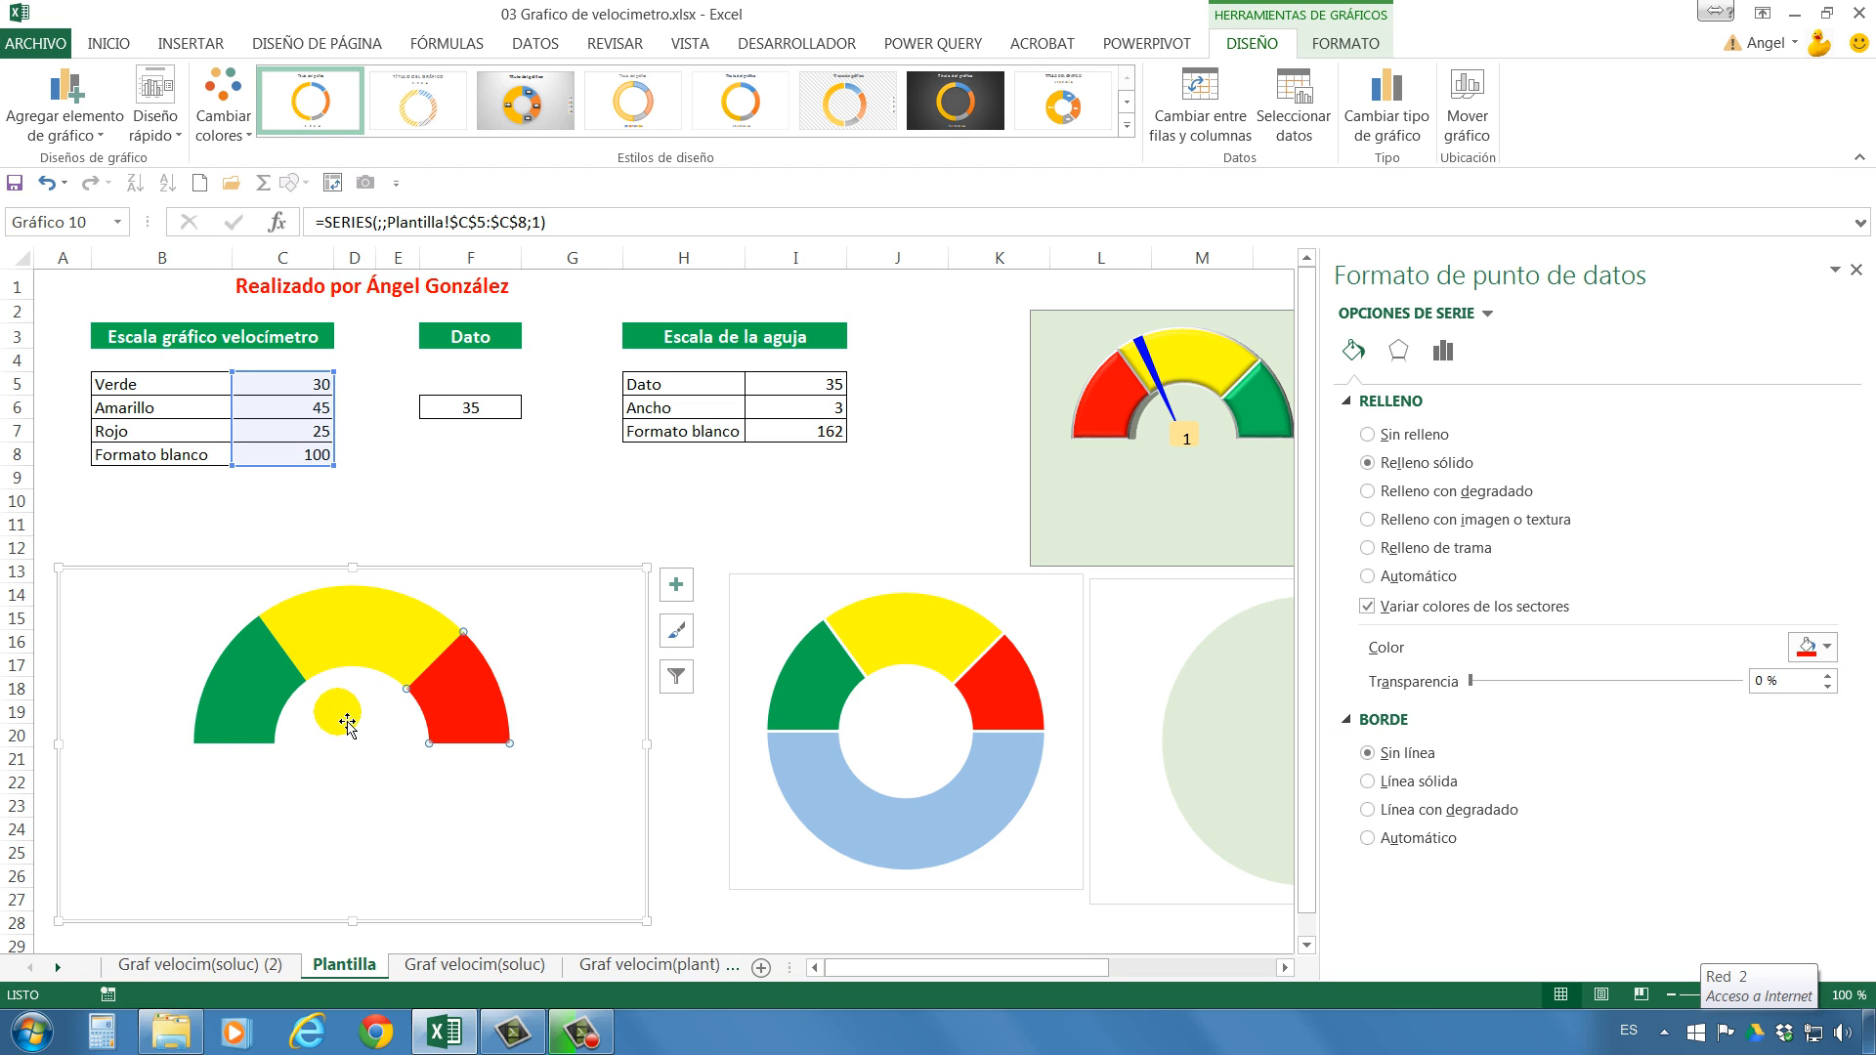
Fill the half-doughnut's chart area with the recently used light turquoise colour.
click(347, 721)
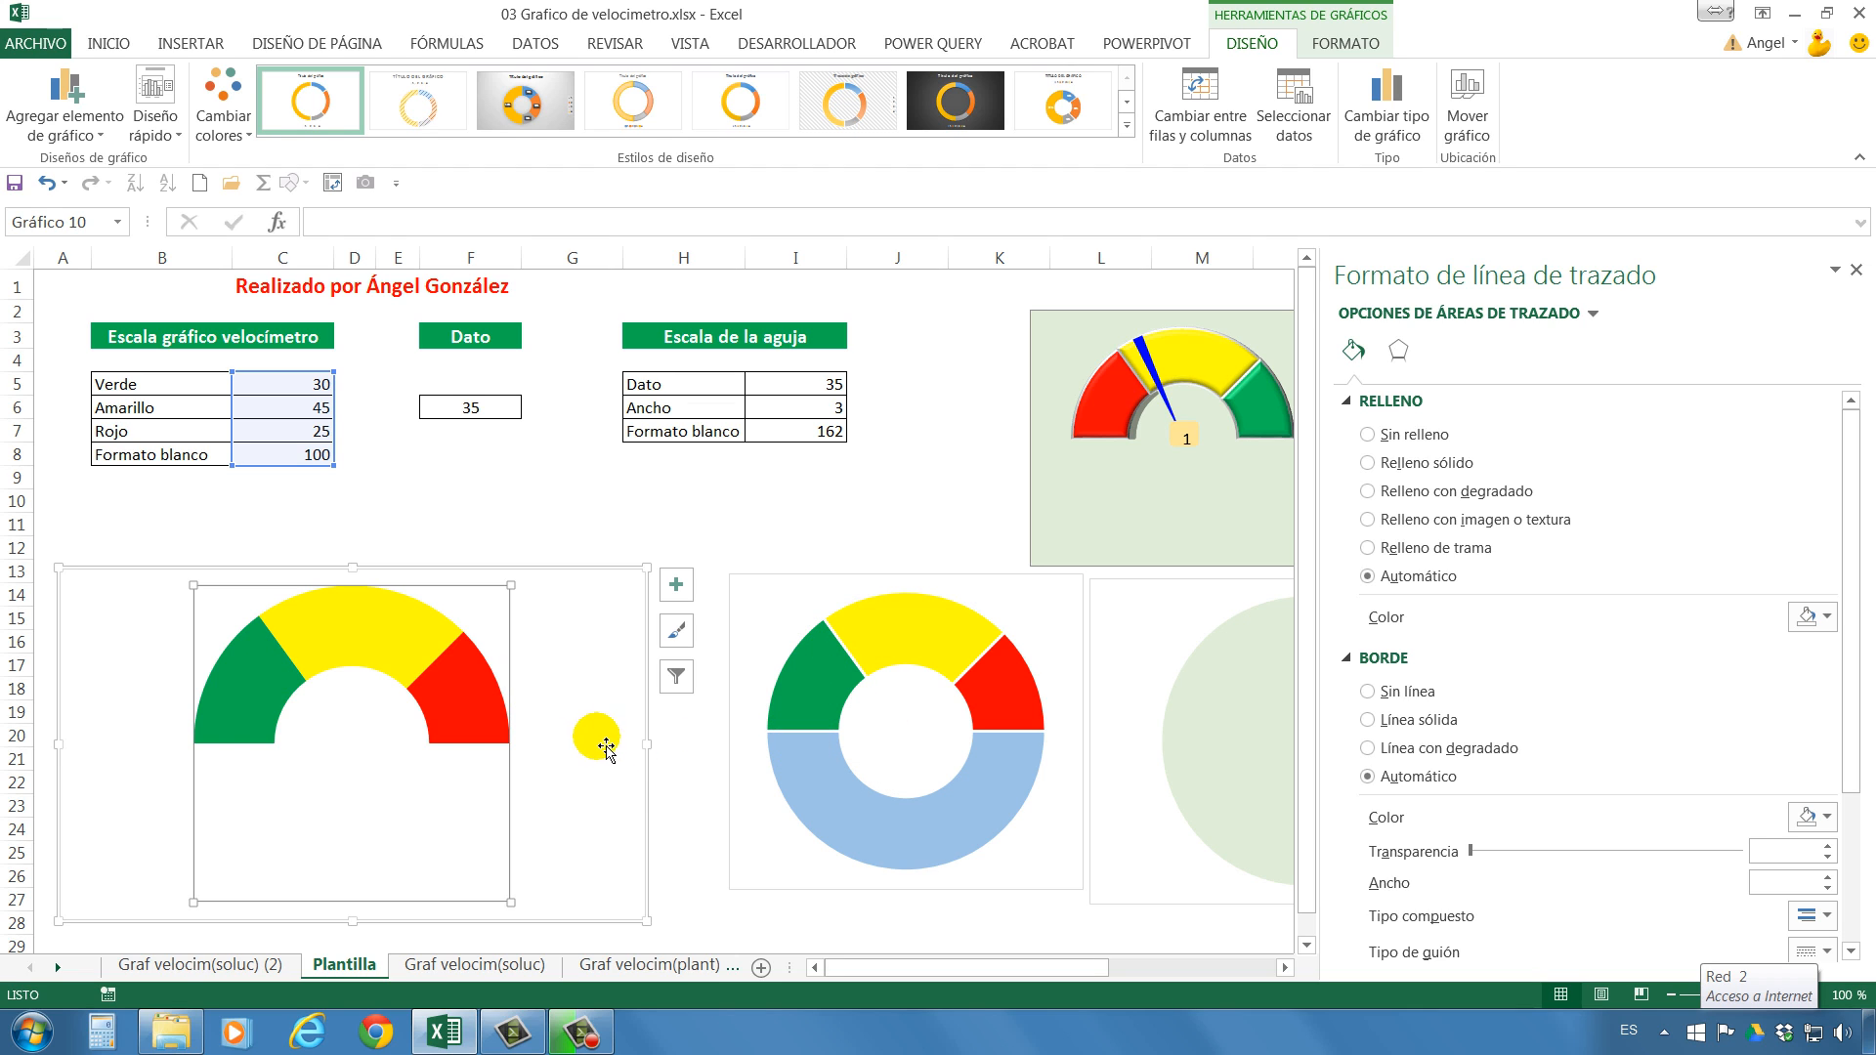
click(572, 612)
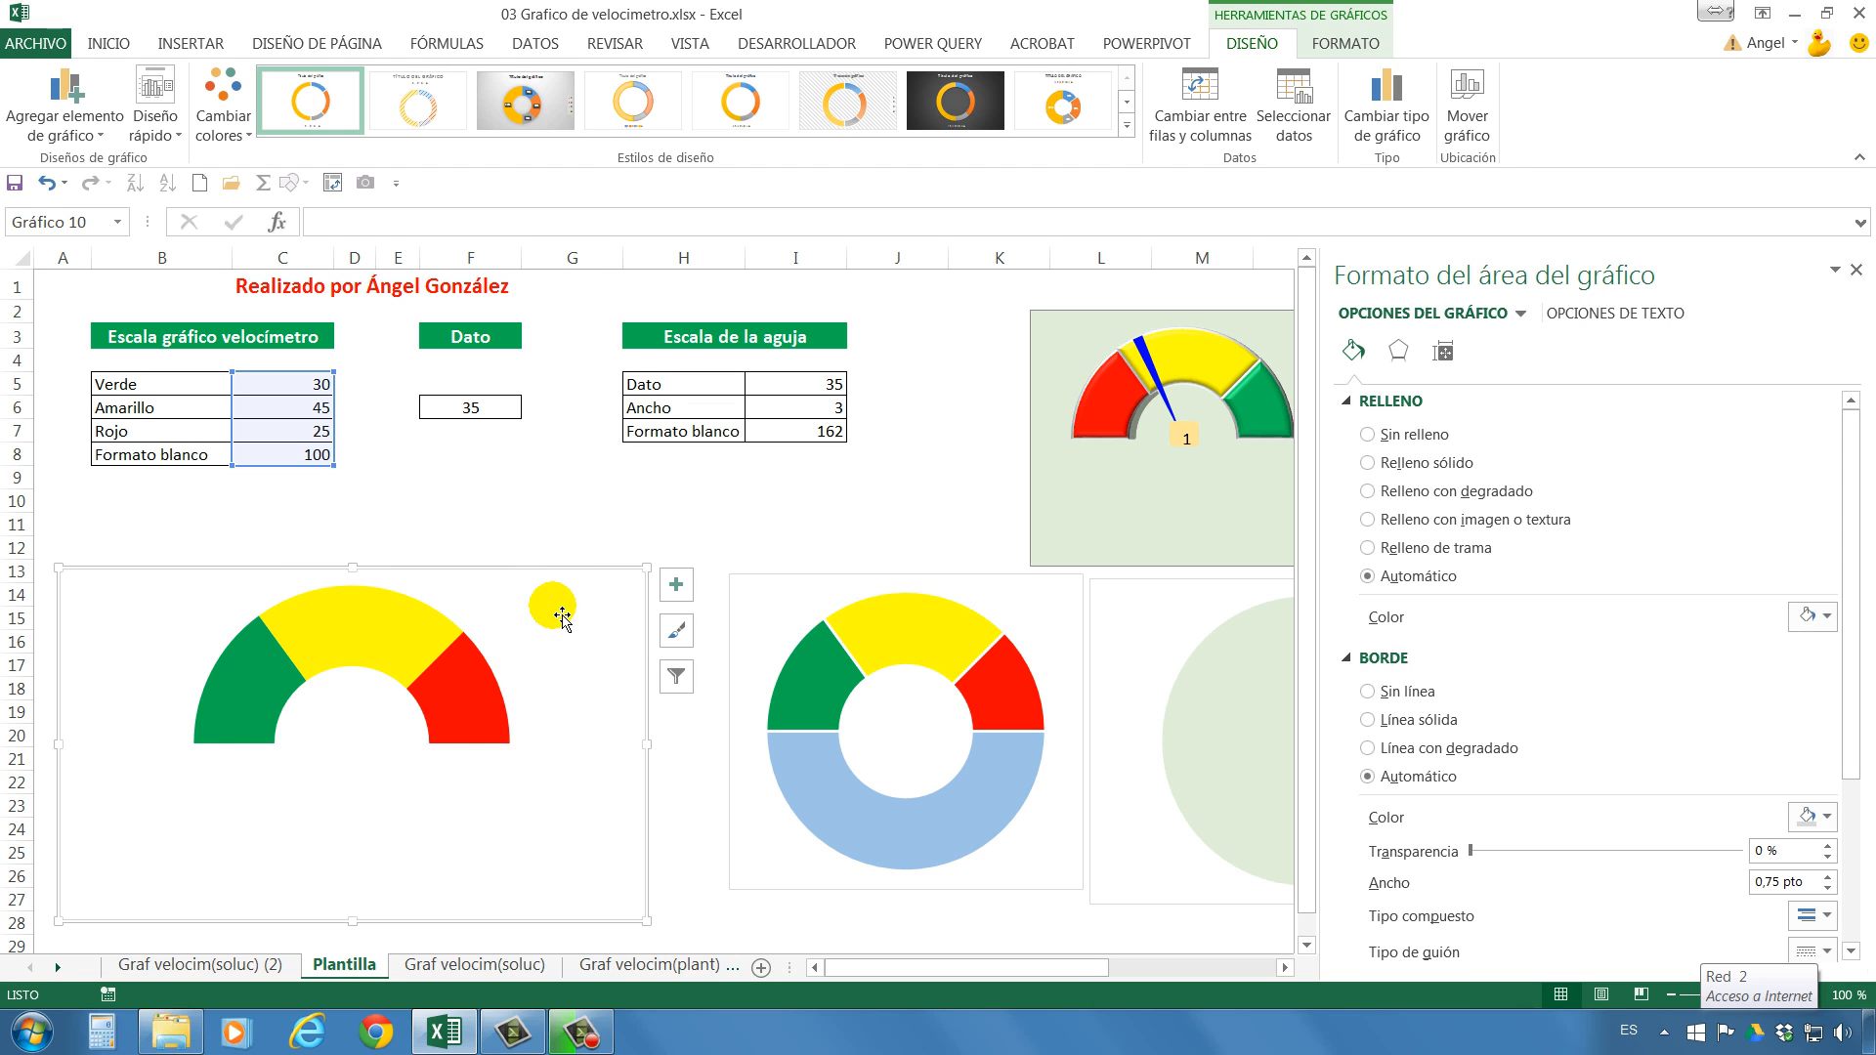
click(619, 605)
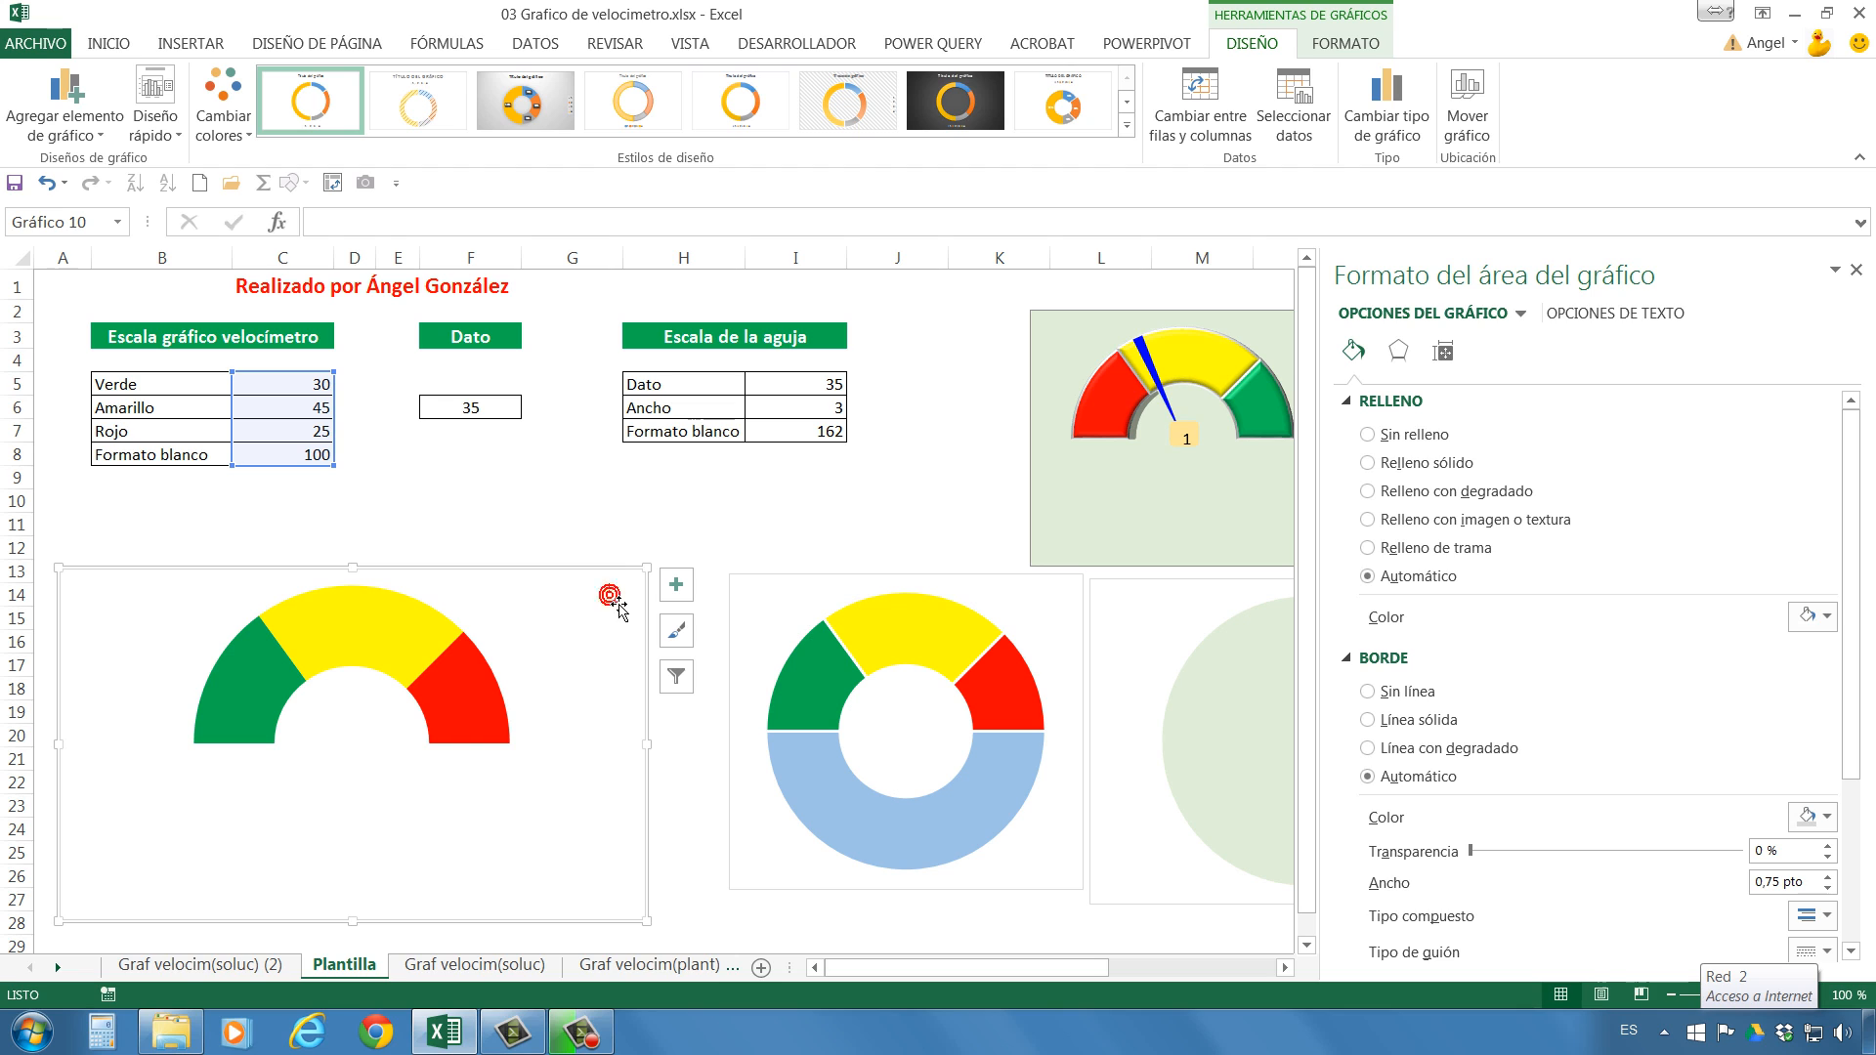
right_click(613, 603)
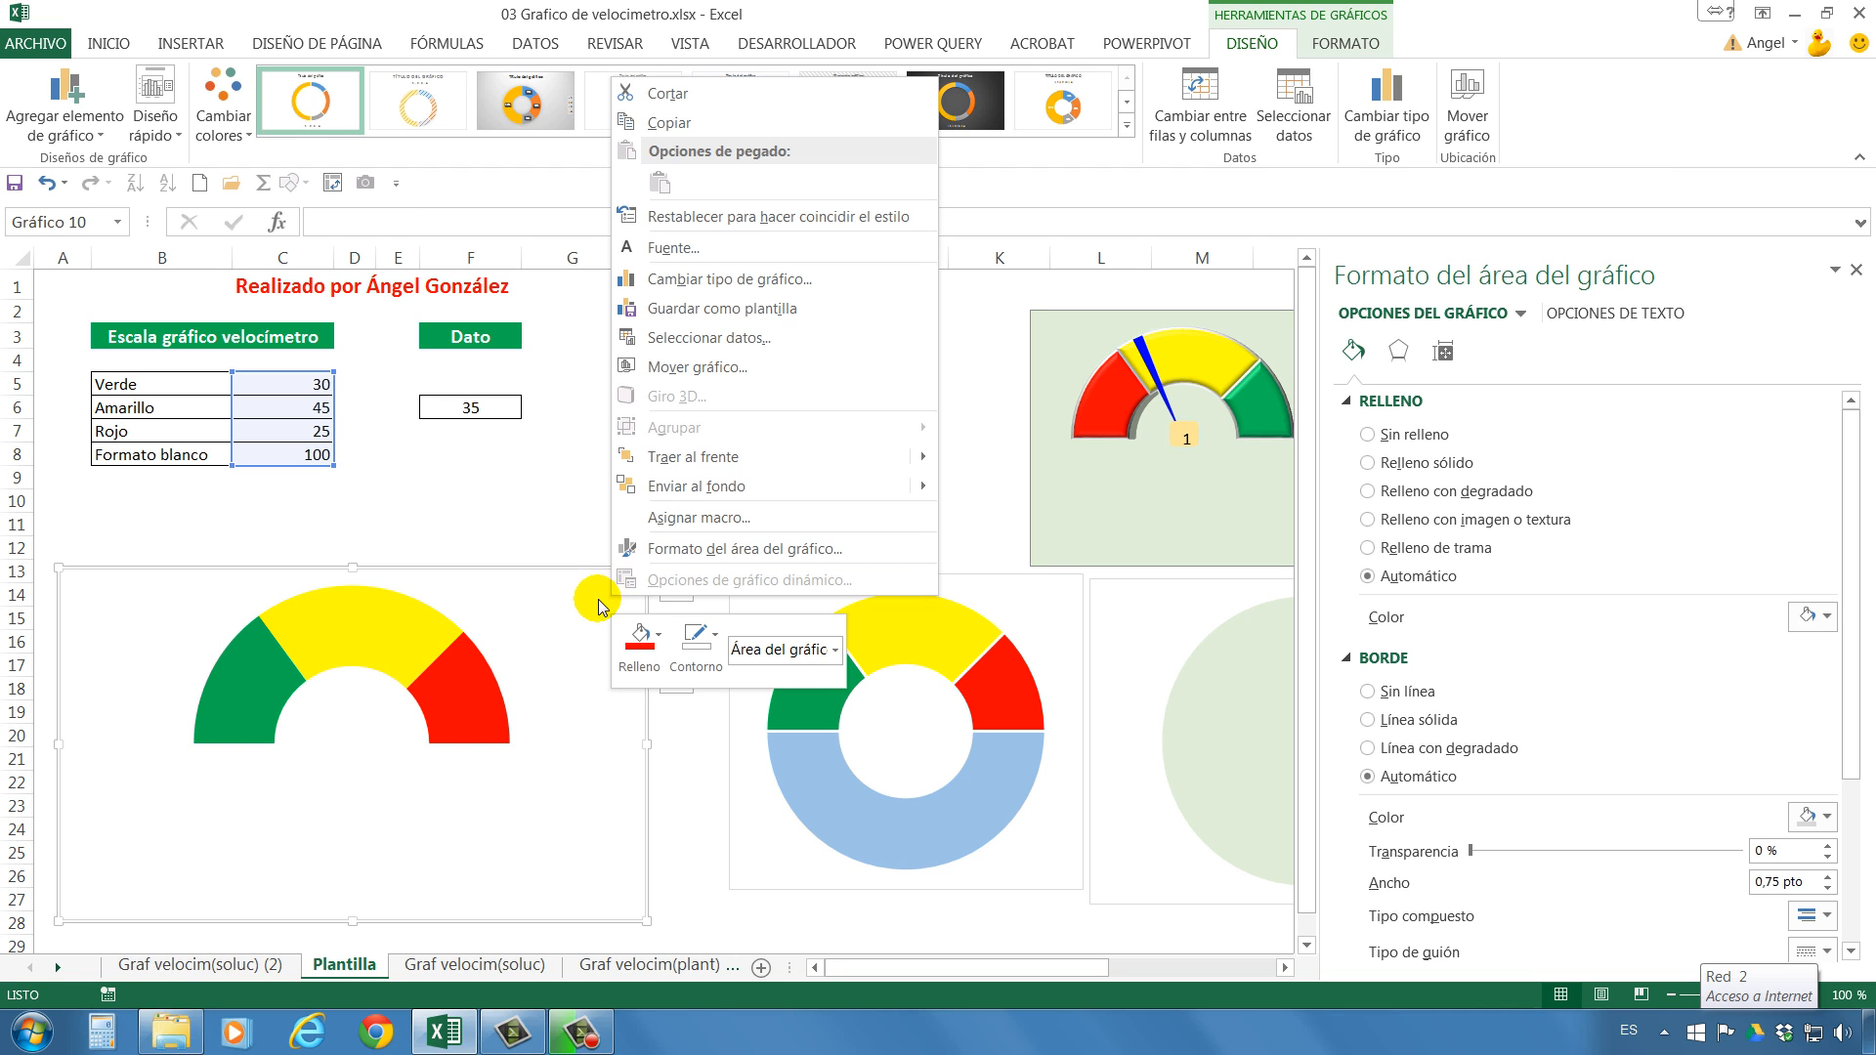
click(600, 606)
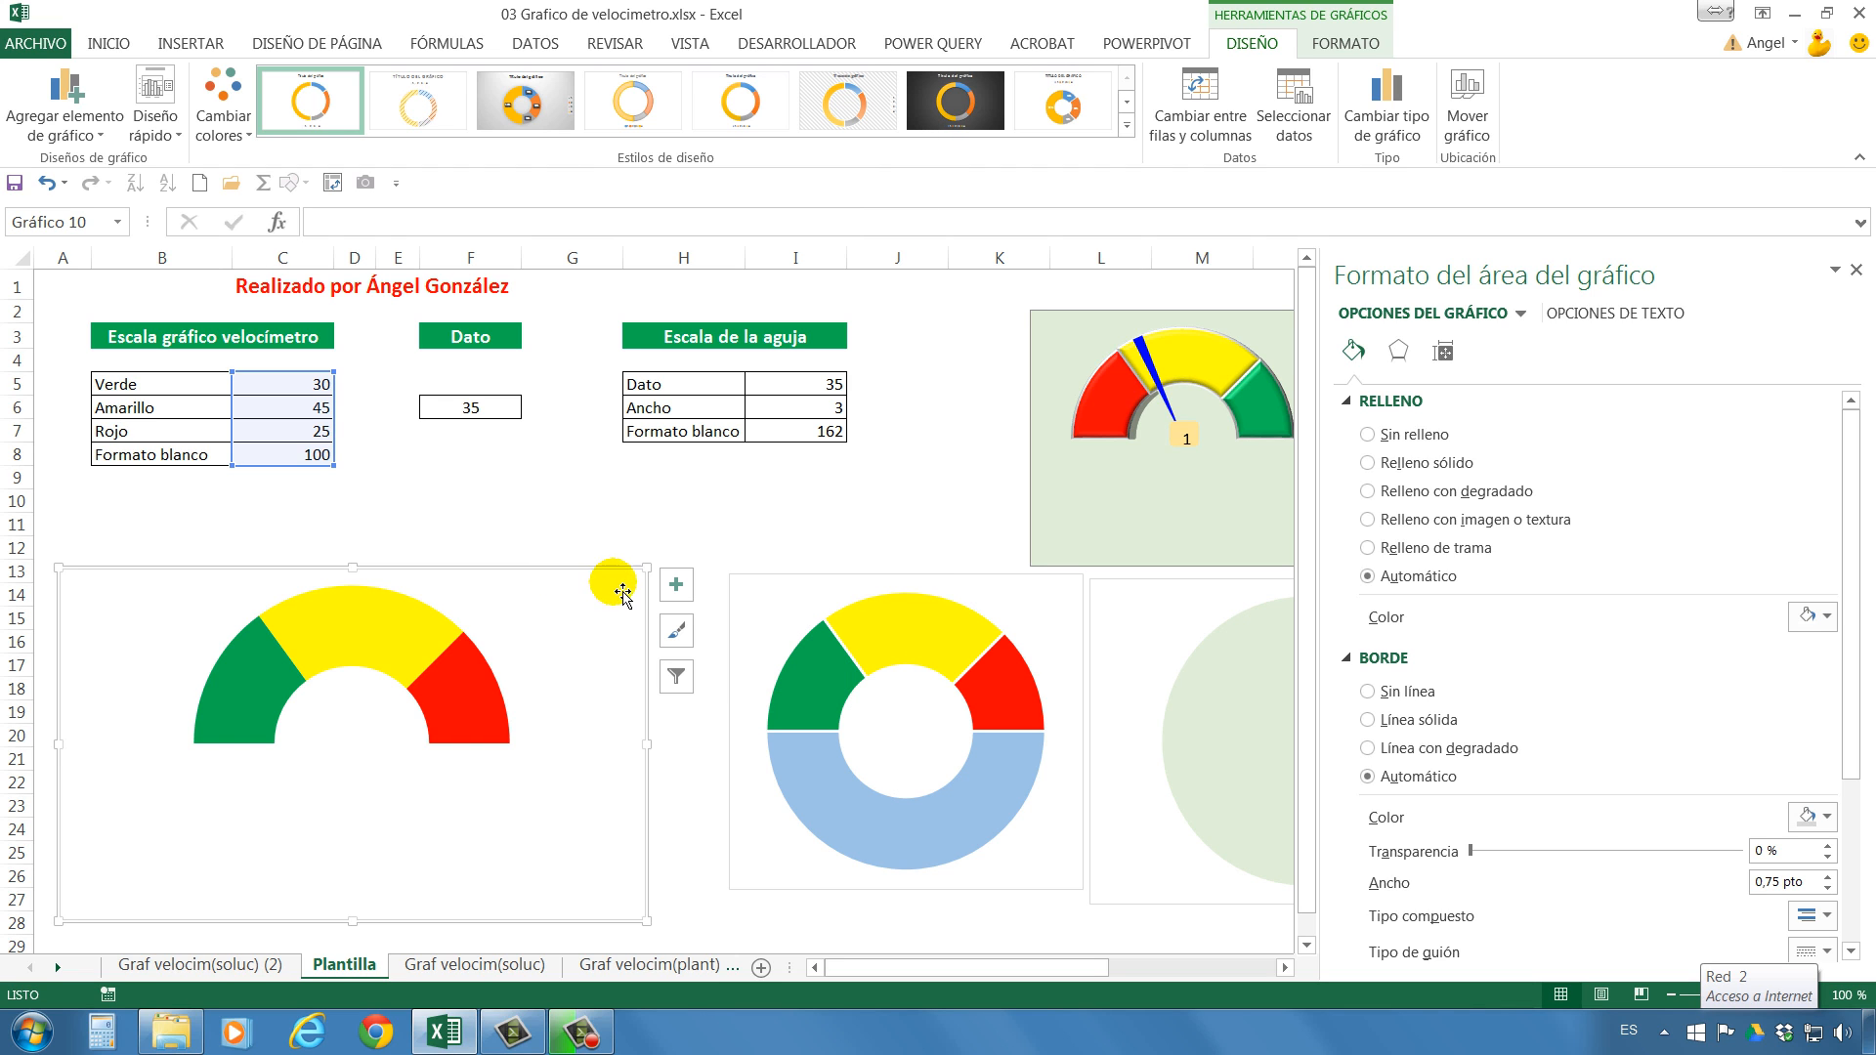
click(636, 632)
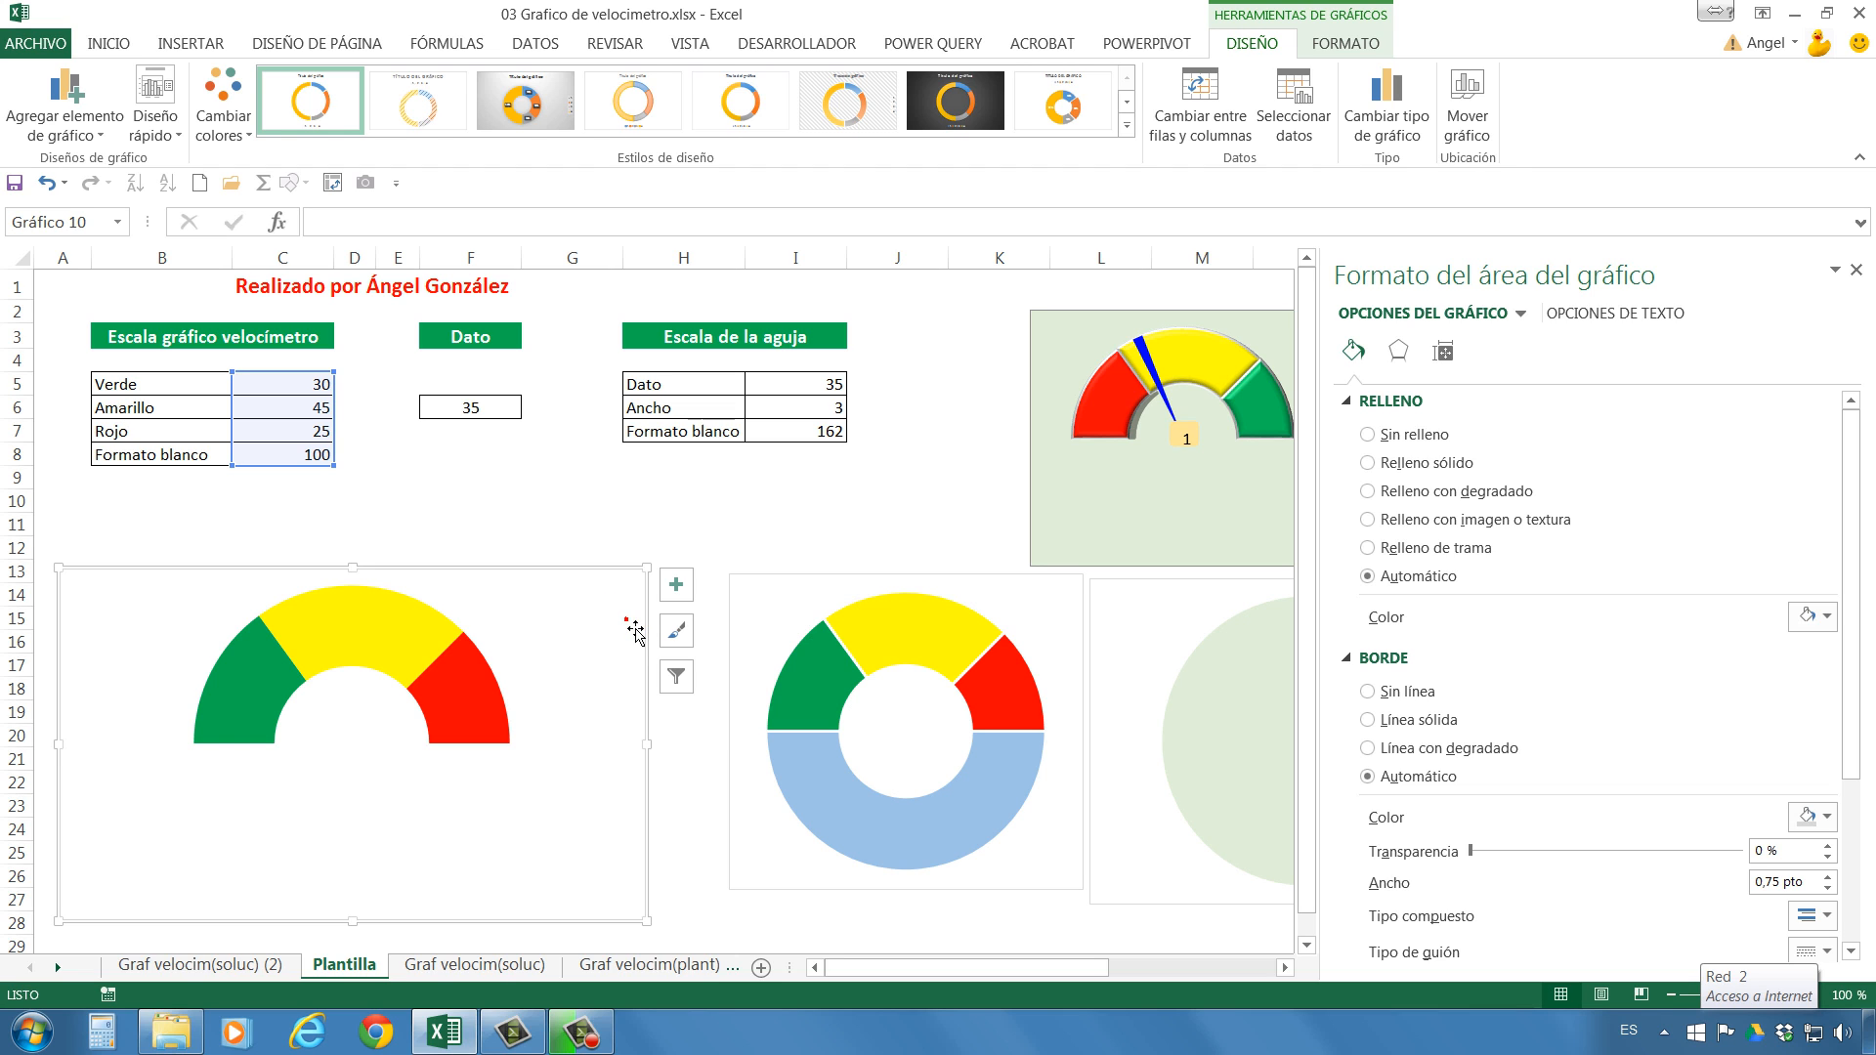
right_click(636, 632)
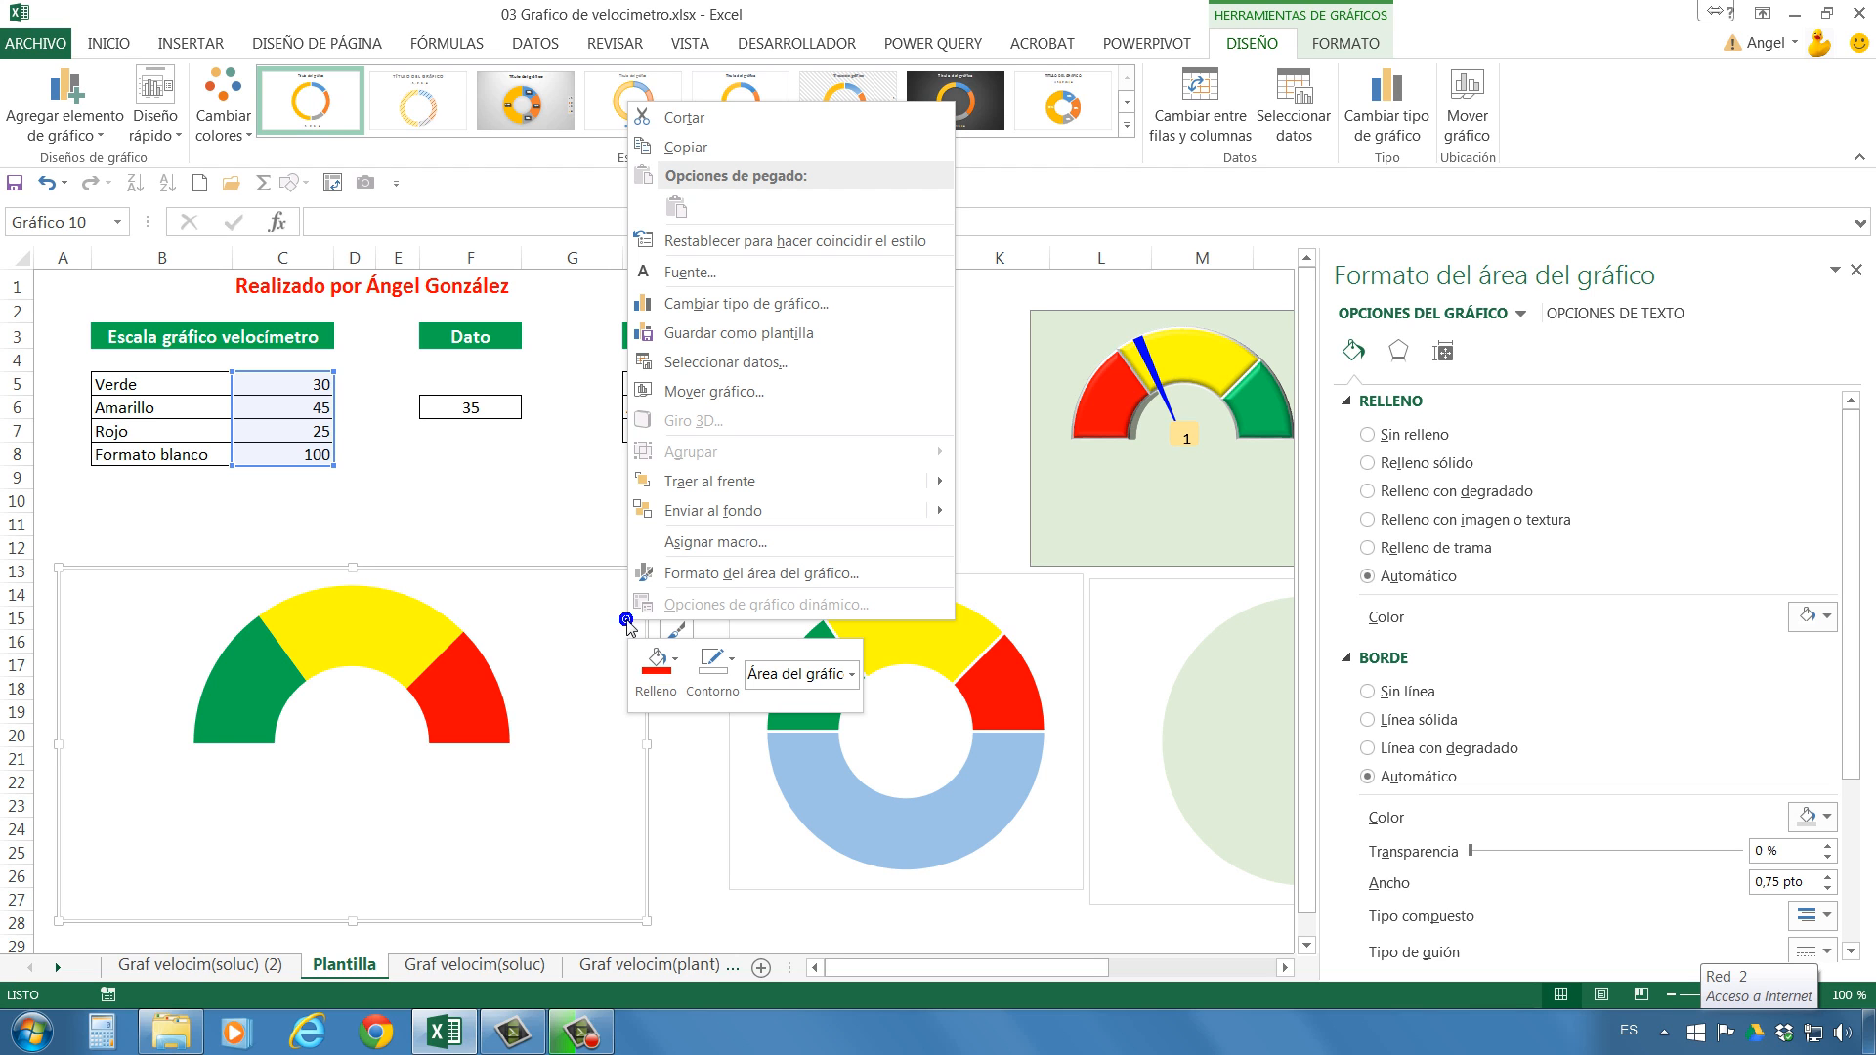
click(672, 658)
click(647, 488)
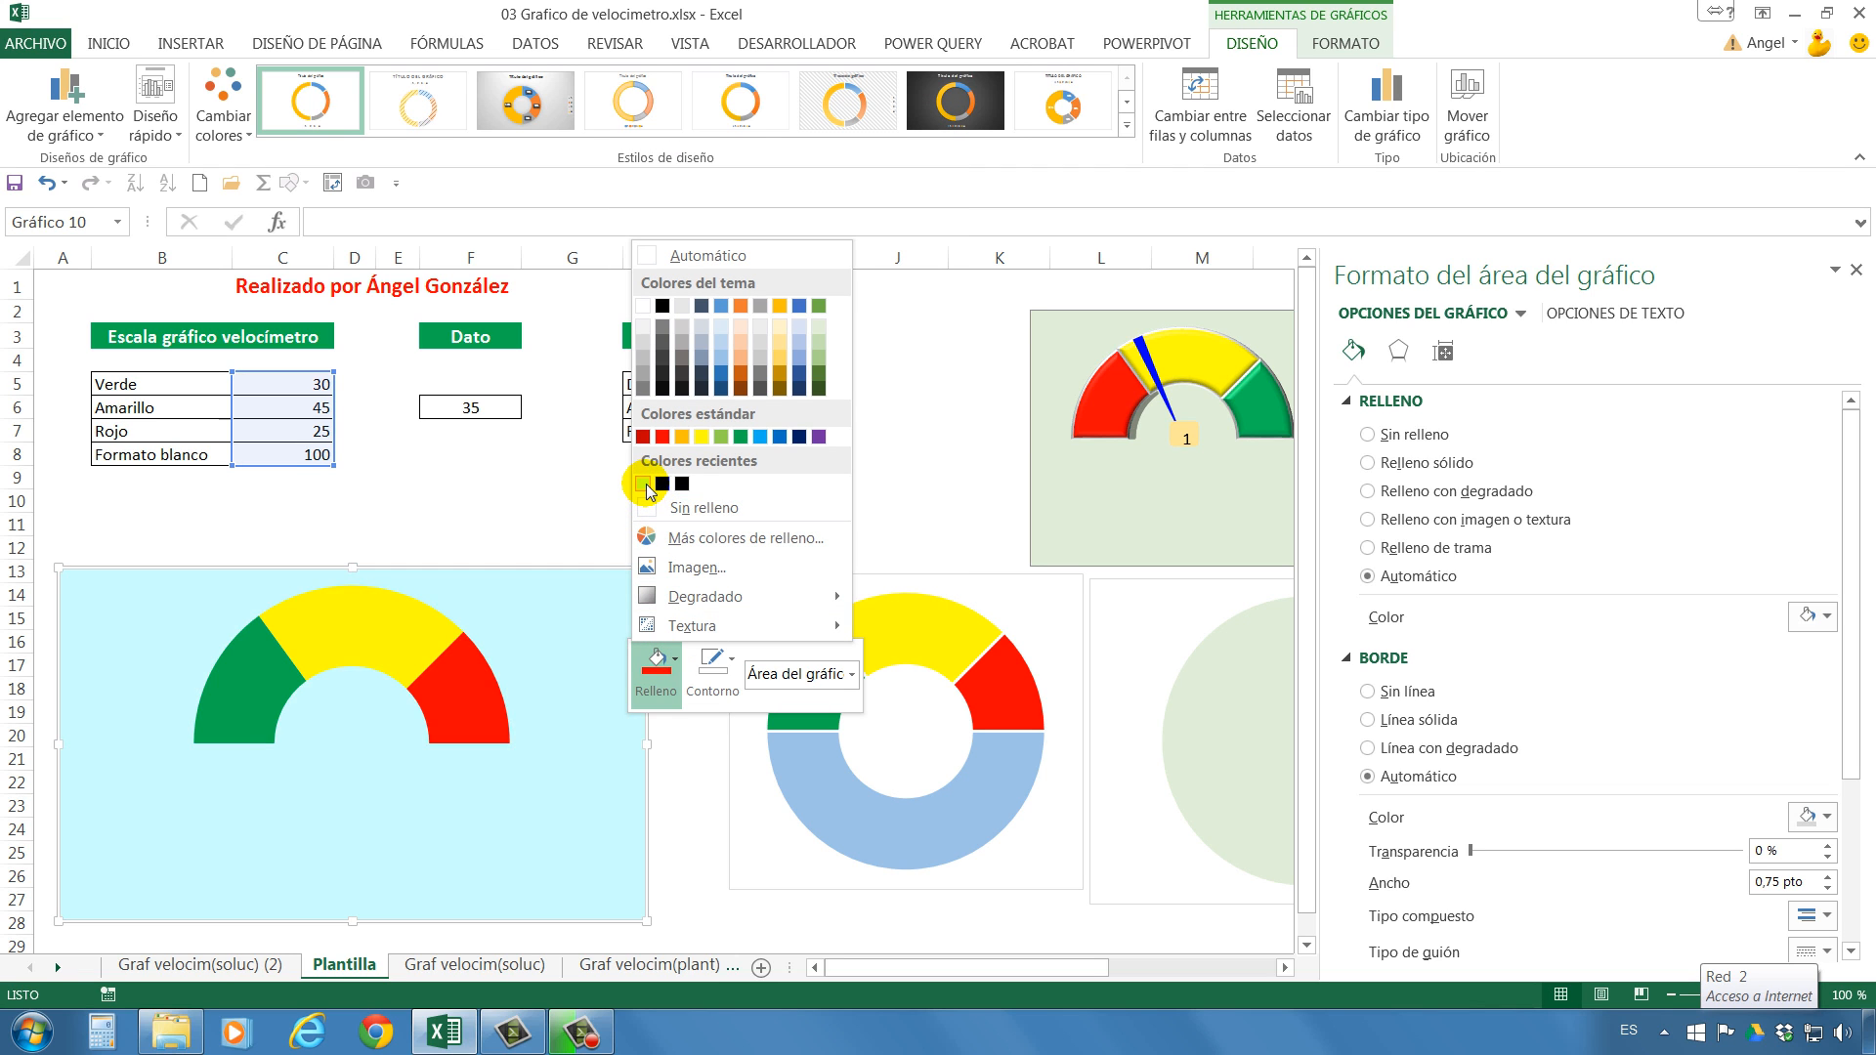
Delete the full doughnut chart with the blue lower half beside the half-doughnut chart.
click(794, 580)
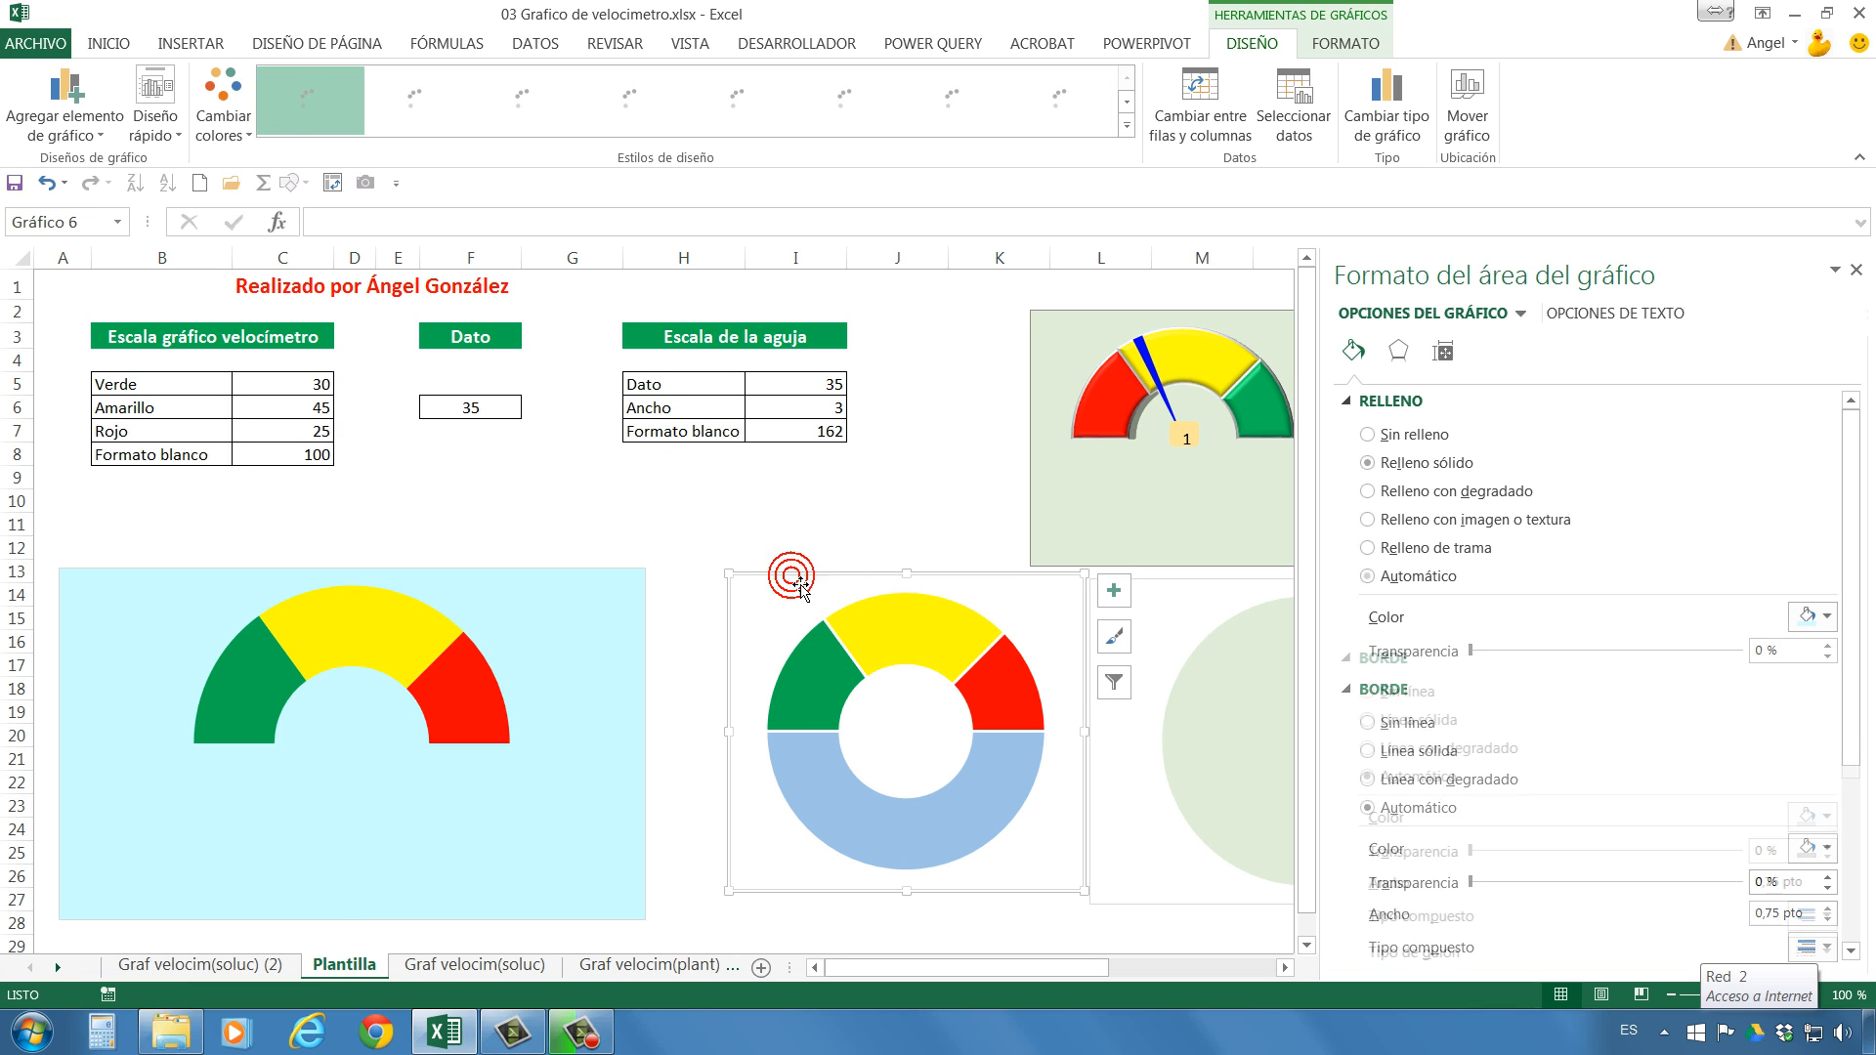
key(Delete)
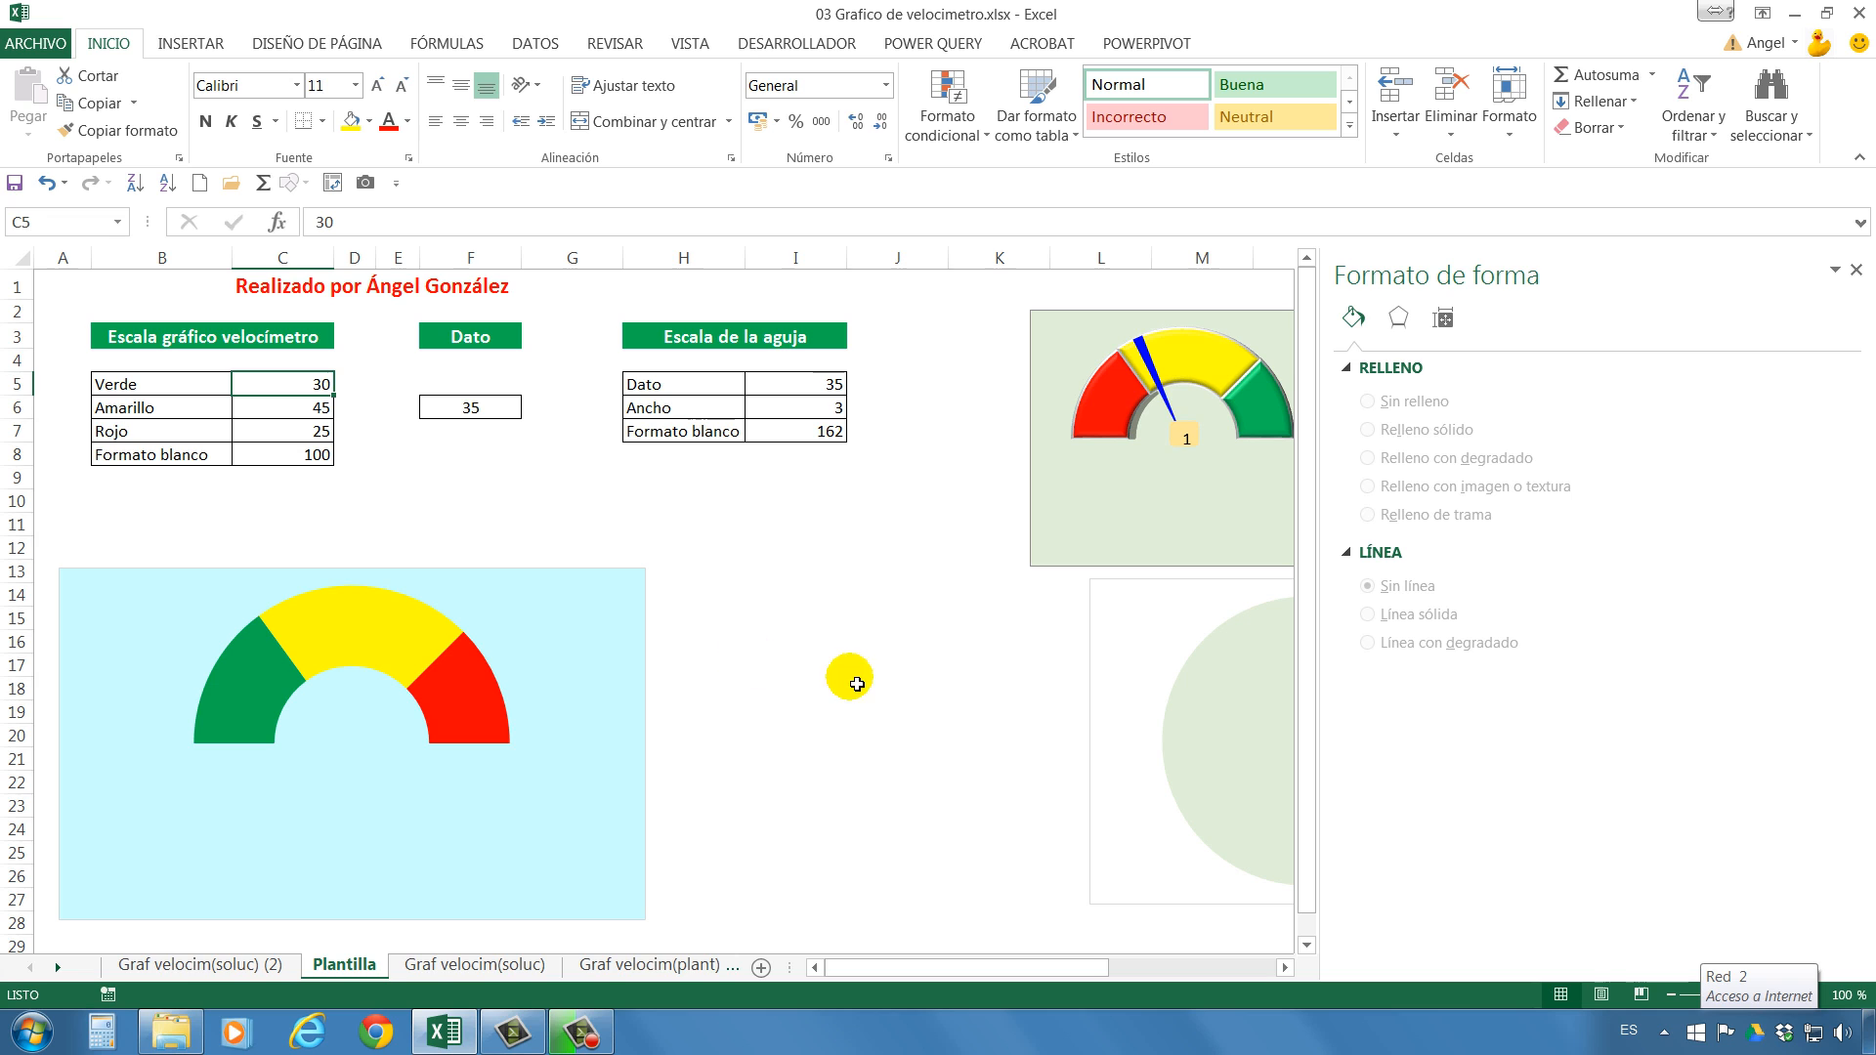
click(859, 689)
Move the bevelled red, yellow and green gauge chart from around row 34 up beside the half-doughnut chart.
scroll(859, 689, down, 7)
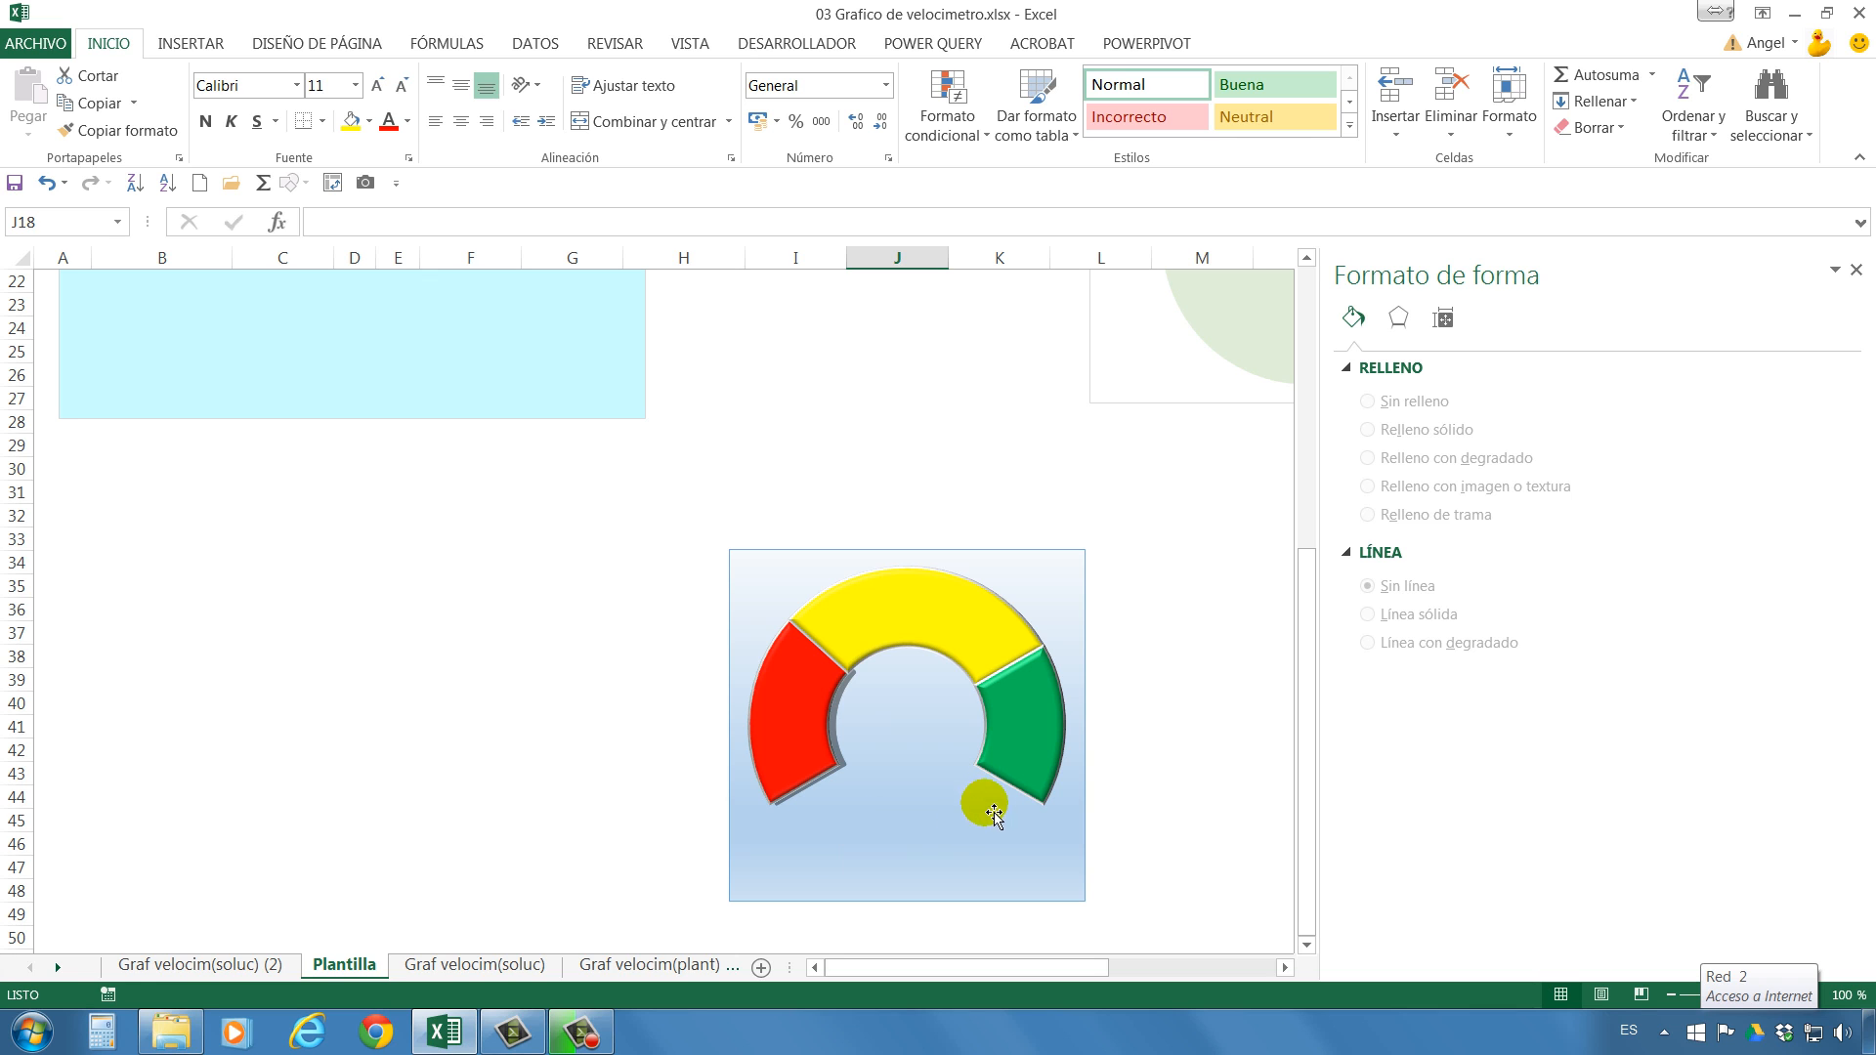
scroll(808, 649, up, 3)
click(817, 764)
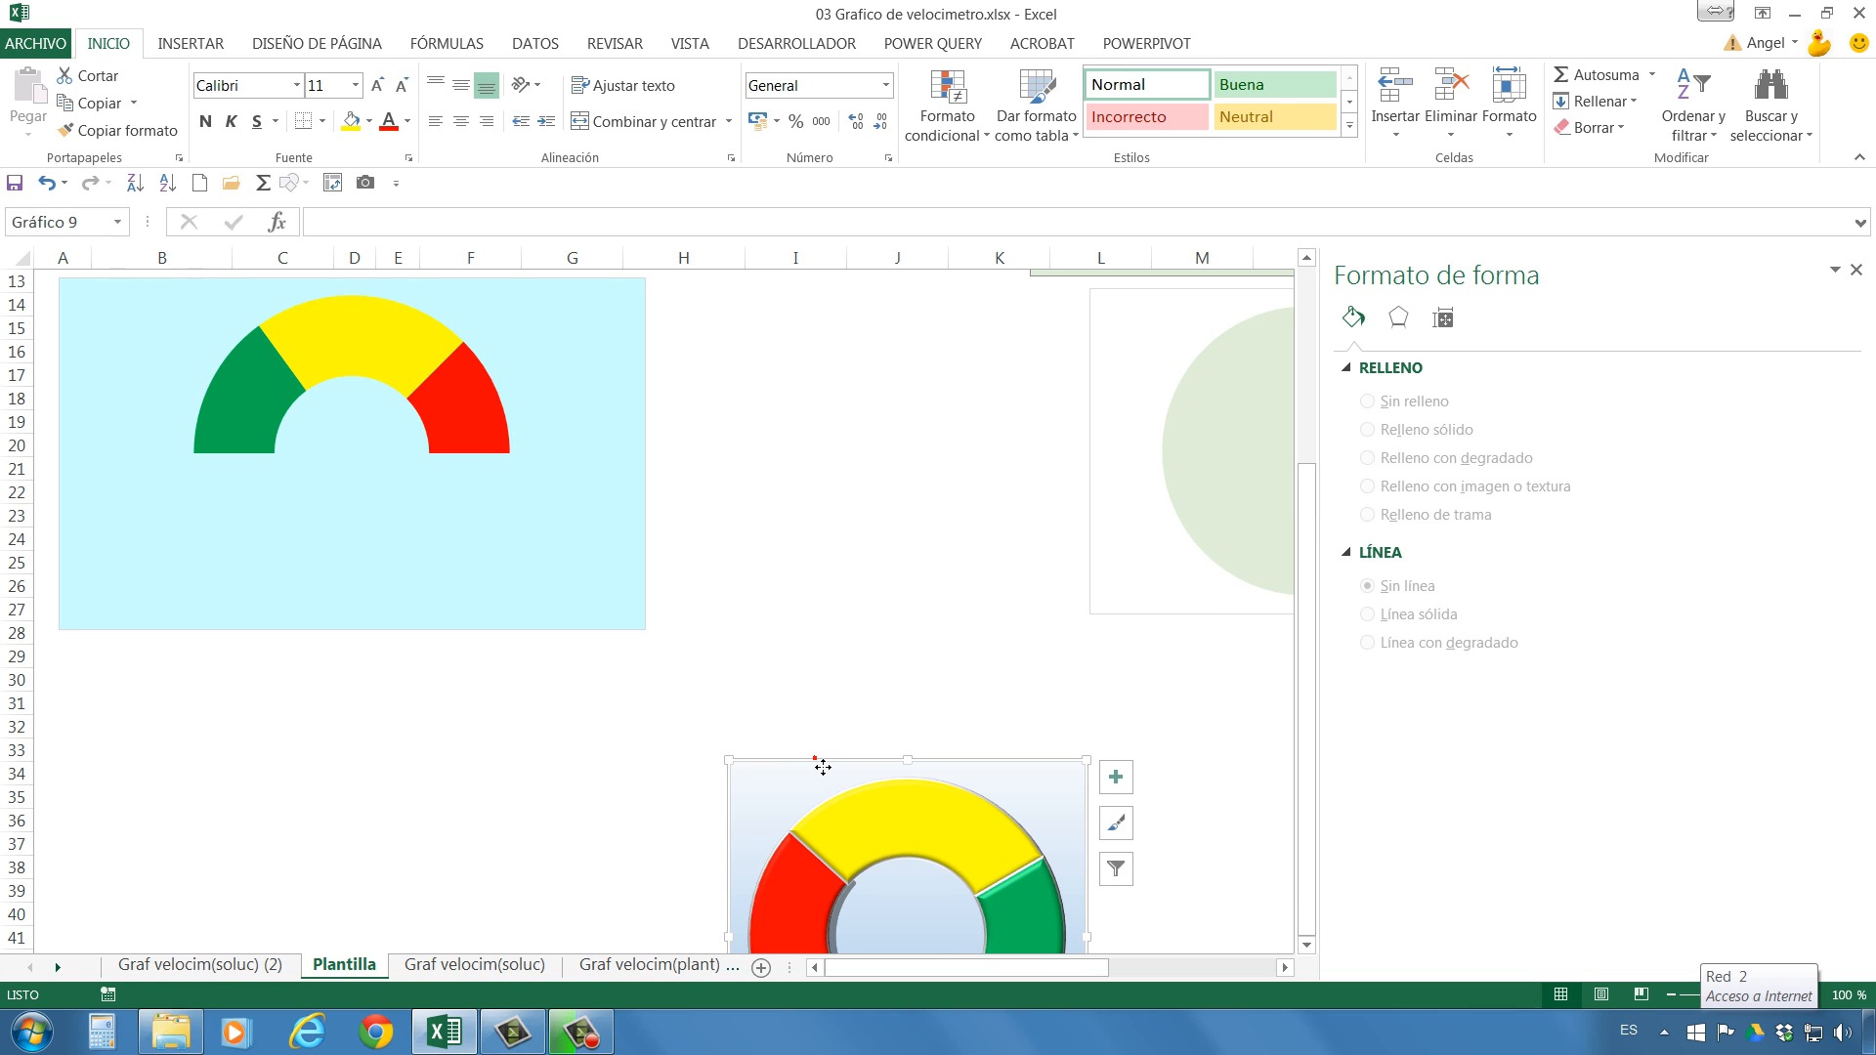
drag(817, 763, 756, 282)
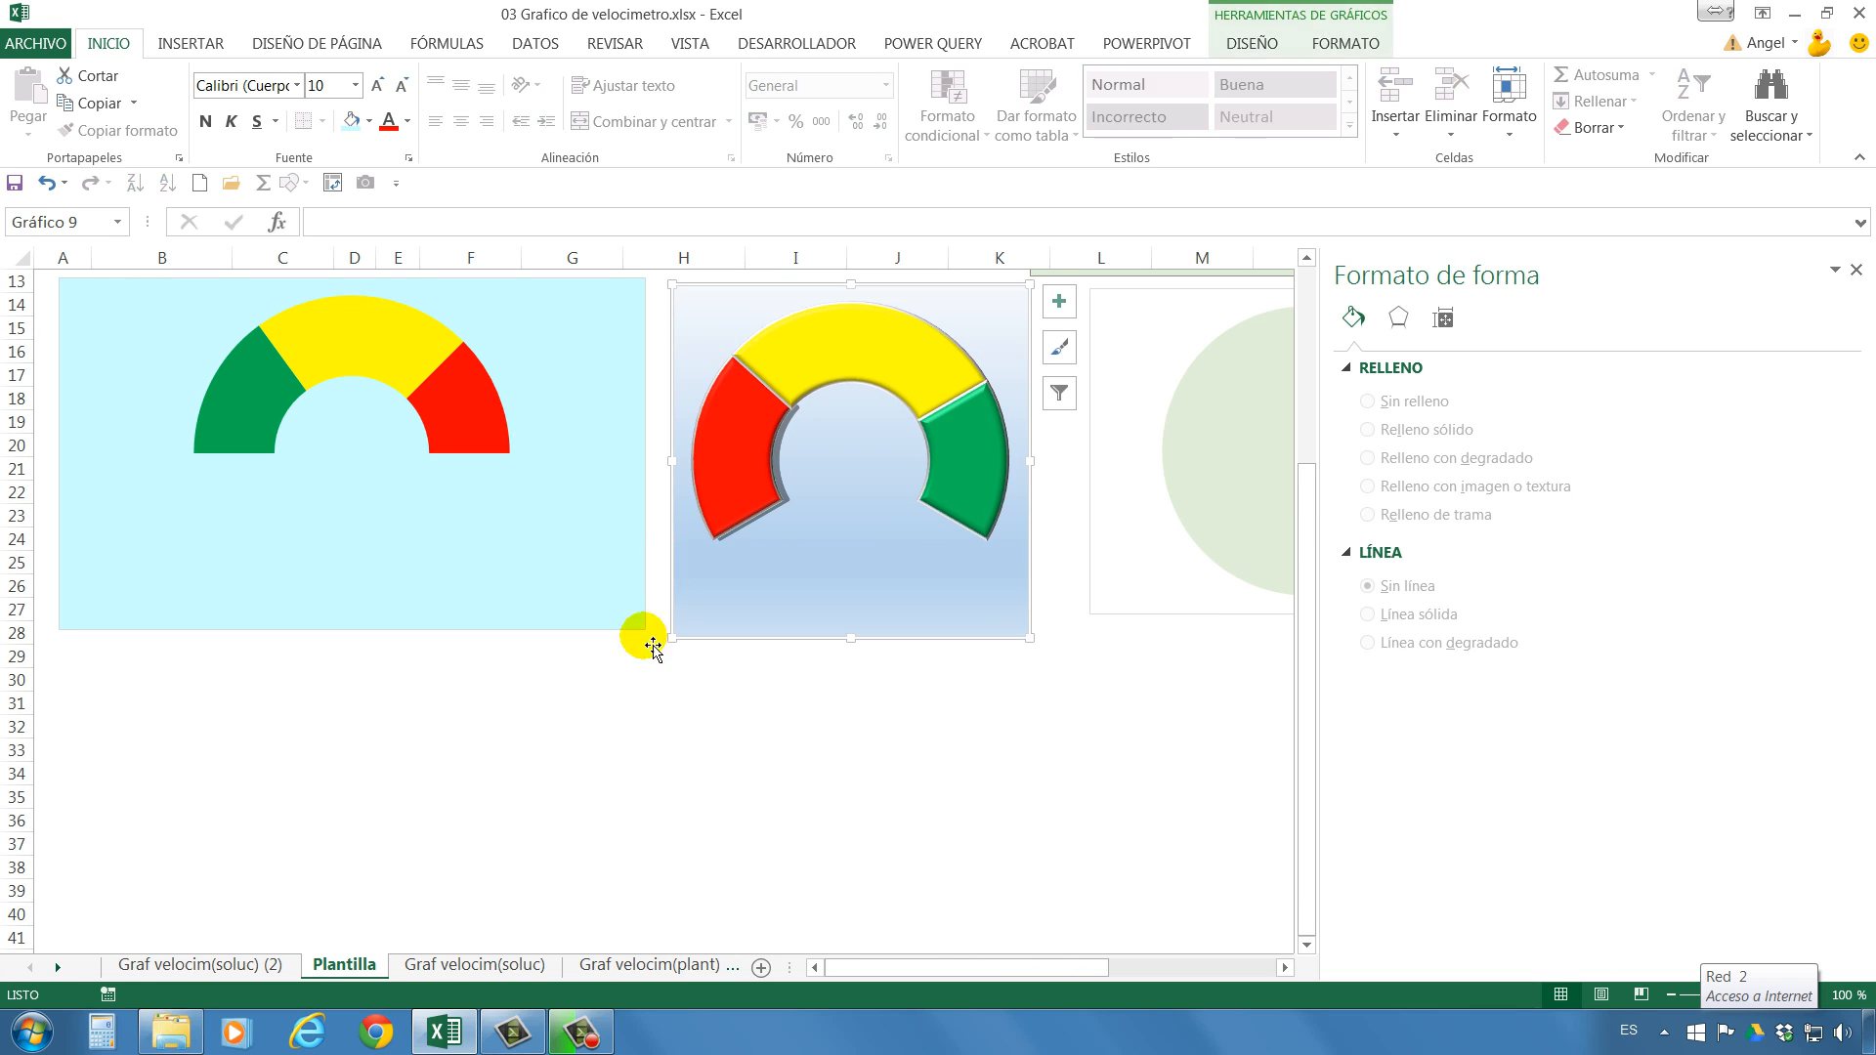
click(684, 750)
scroll(704, 723, up, 2)
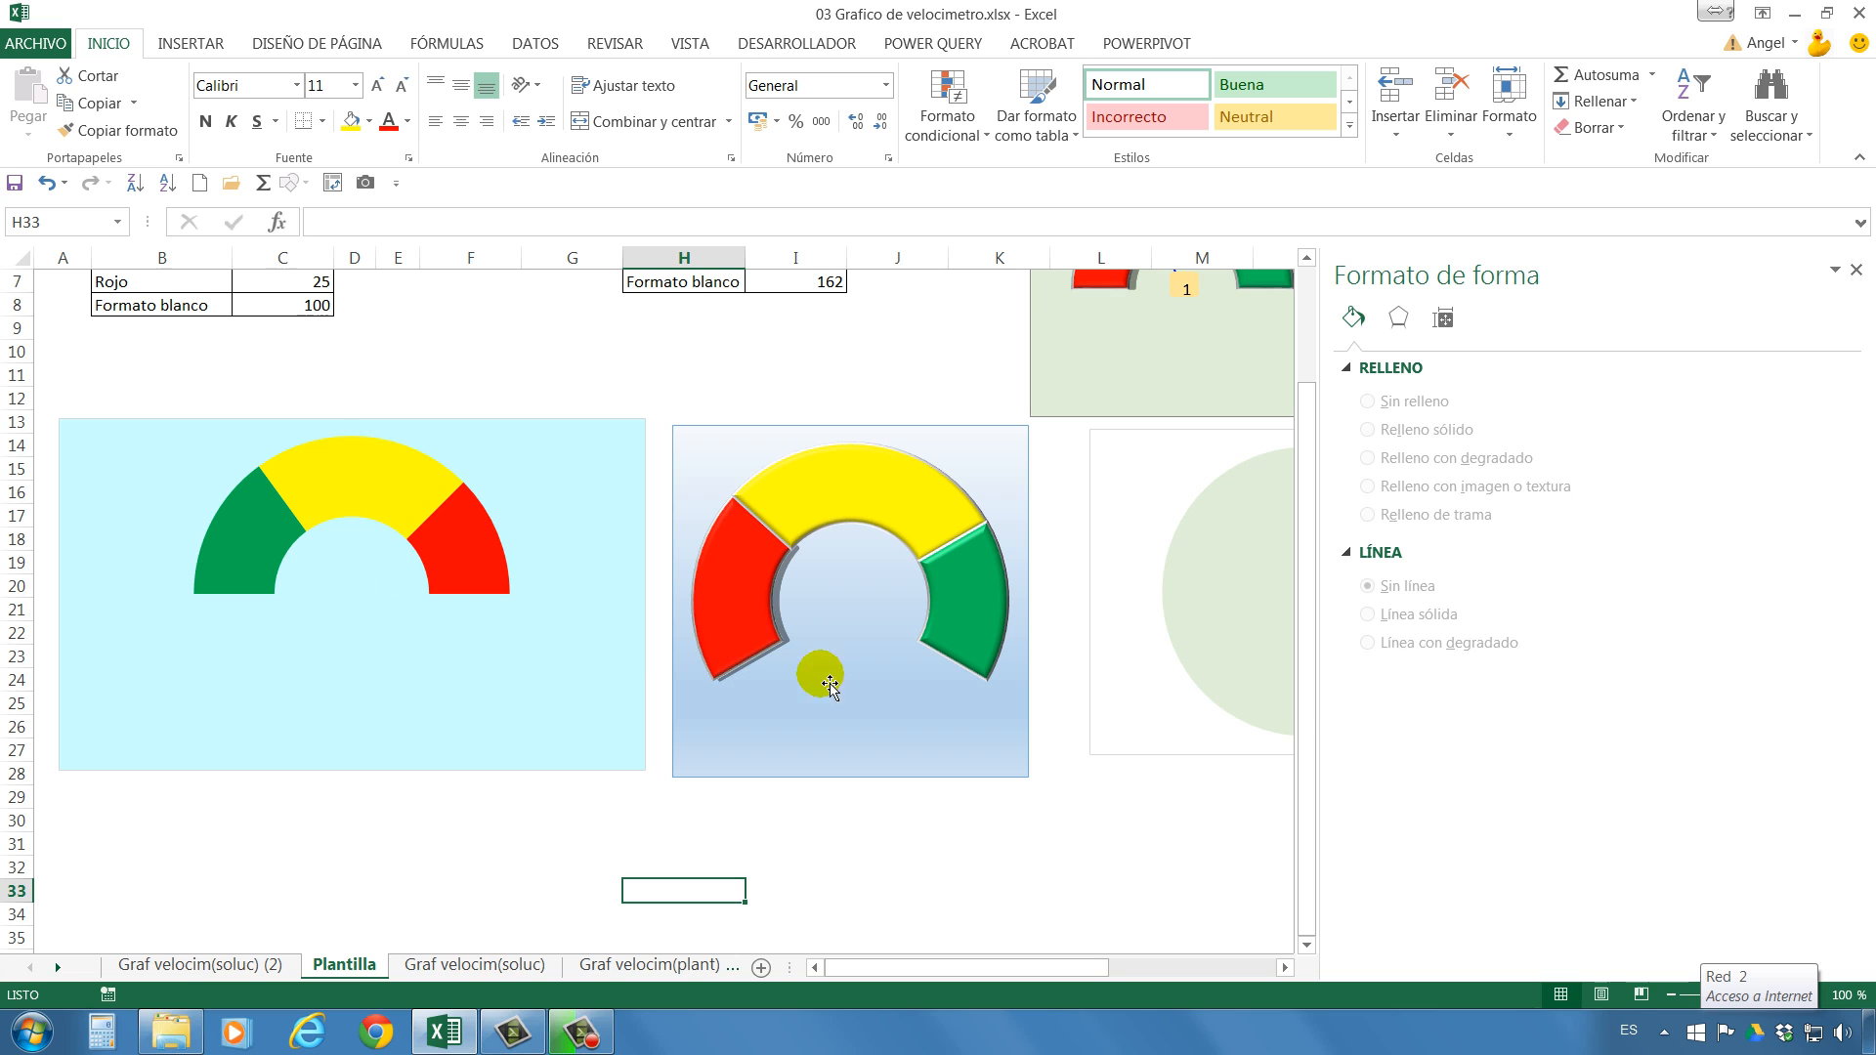
Delete the bevelled gauge chart with the blue gradient background.
click(803, 761)
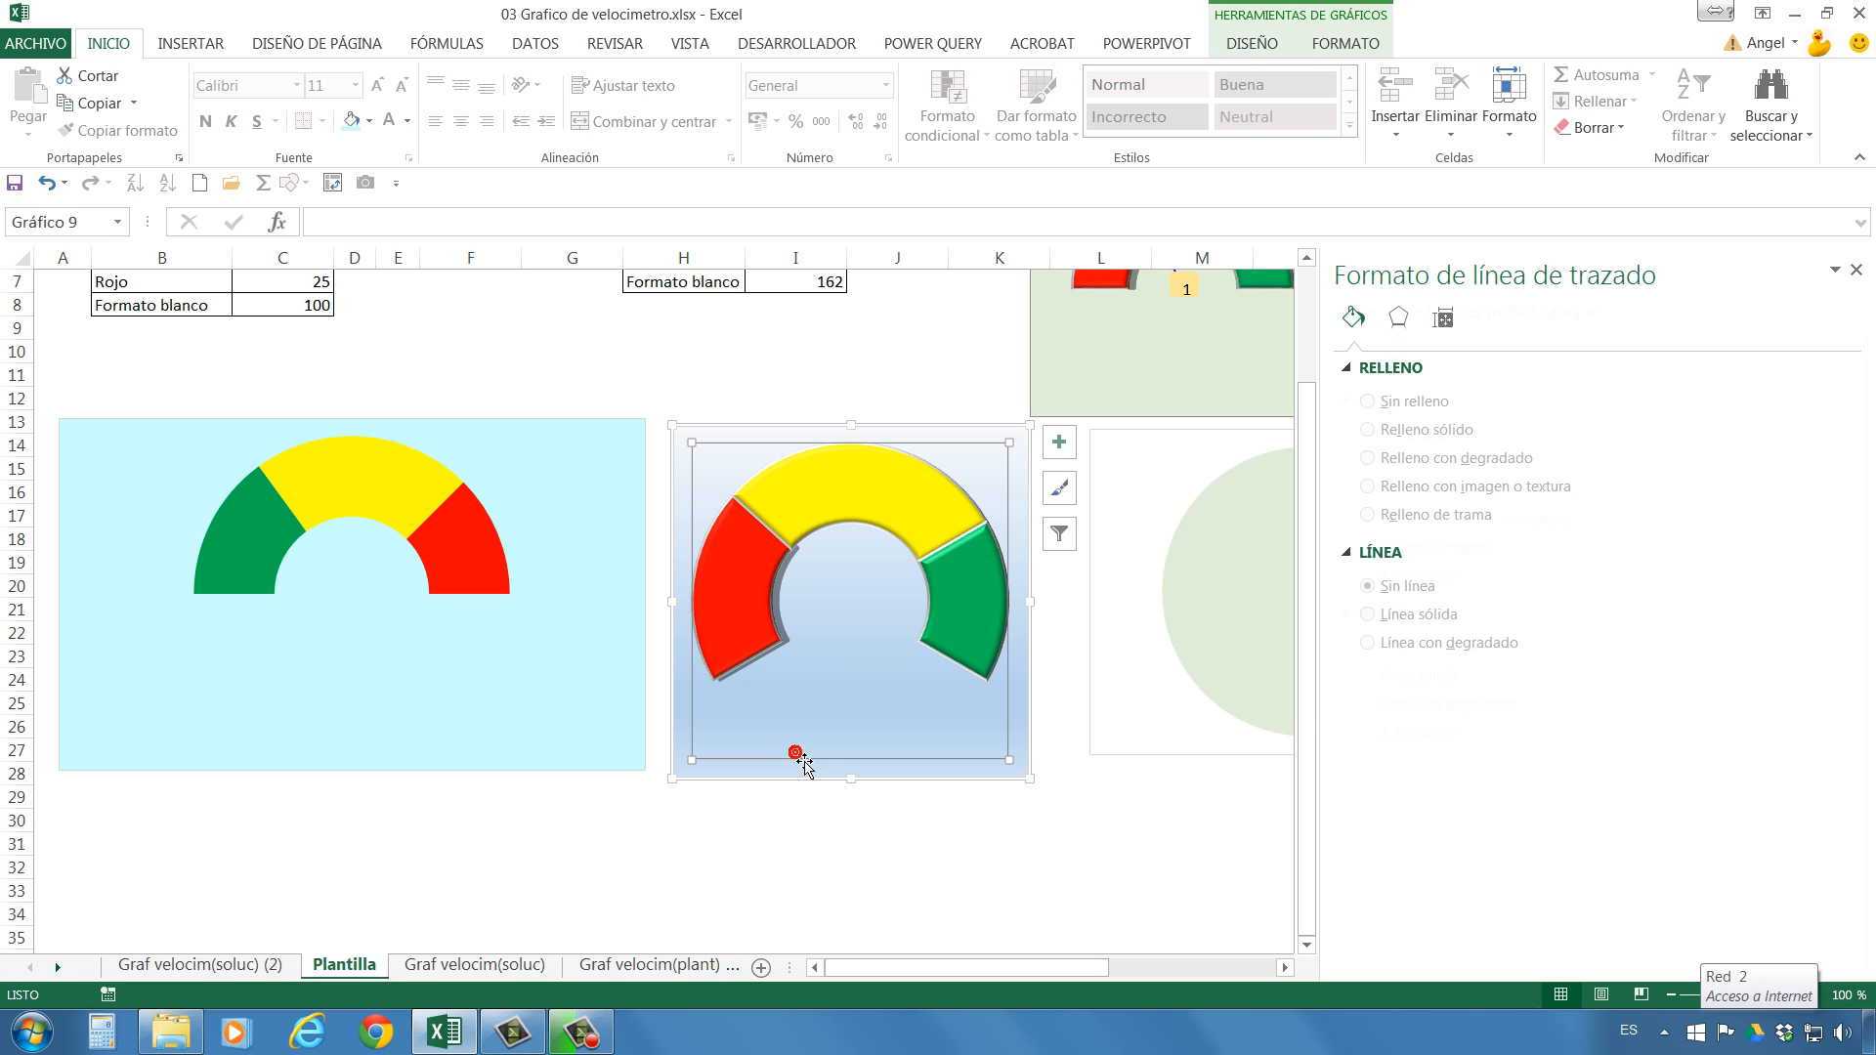
click(766, 776)
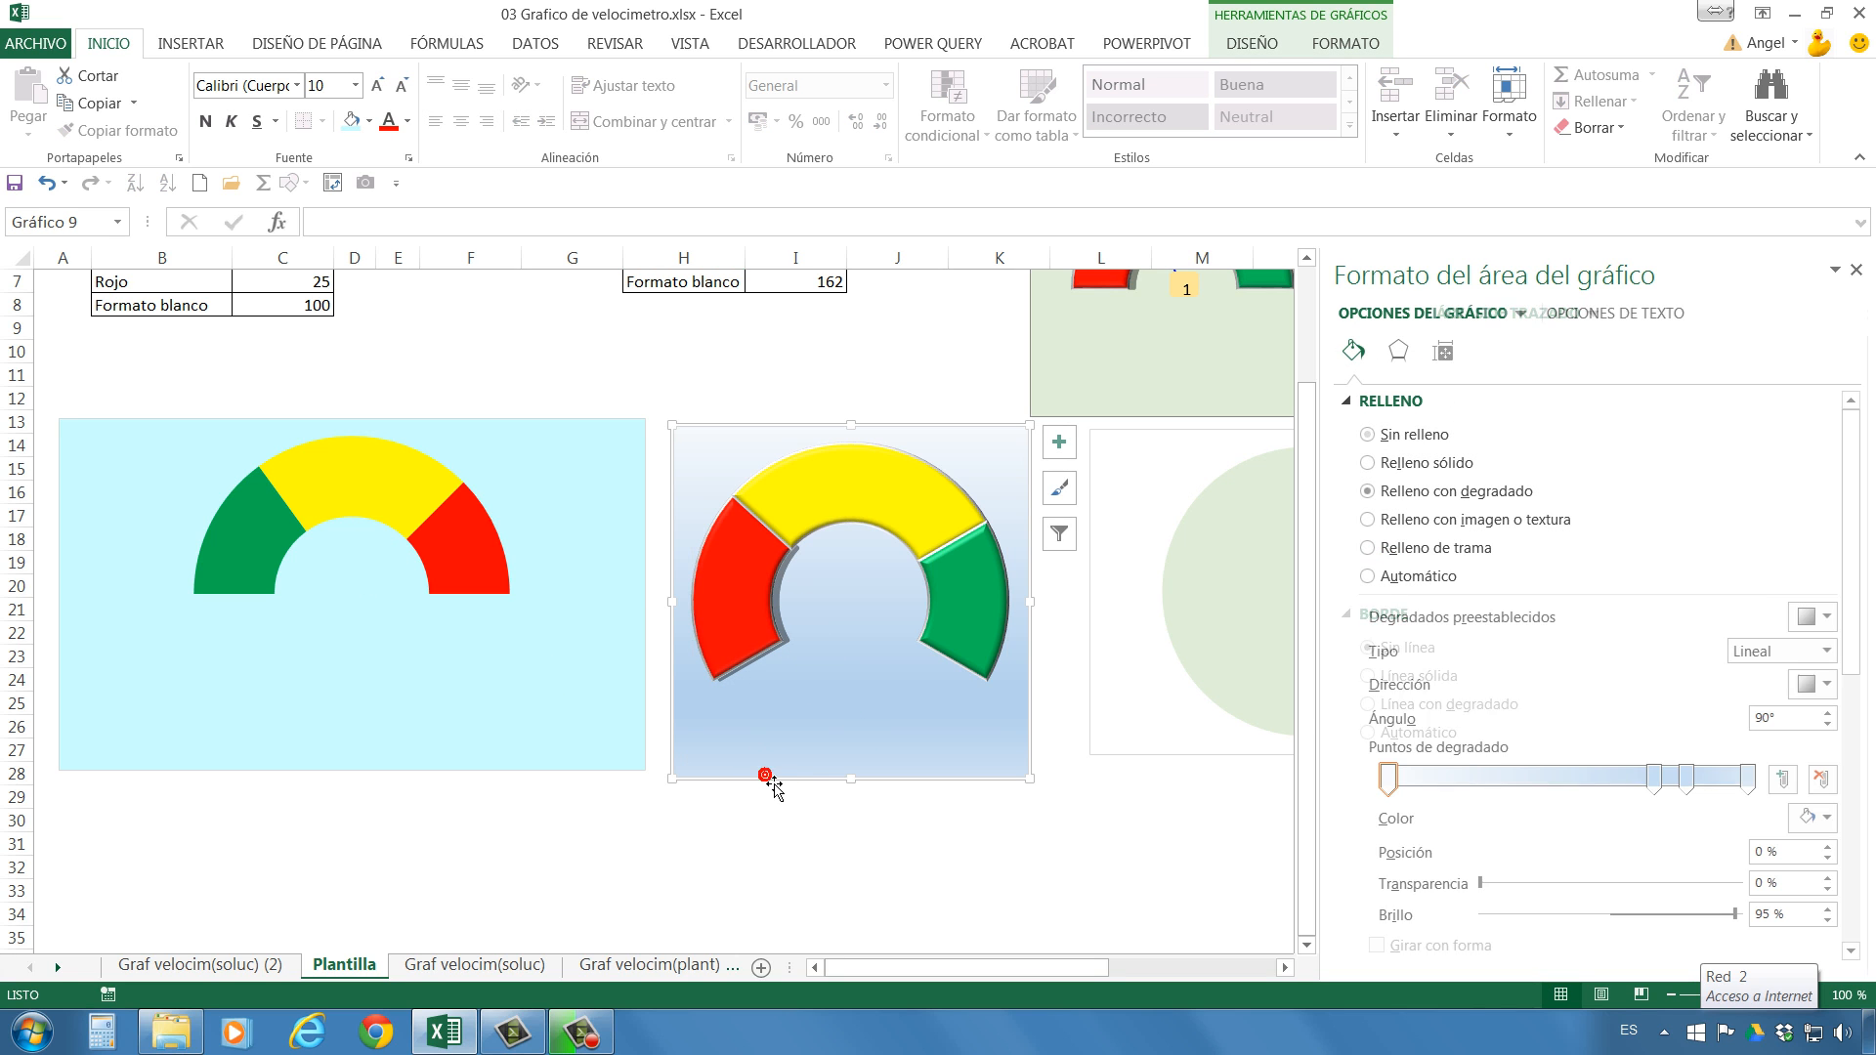
key(Delete)
scroll(807, 752, up, 2)
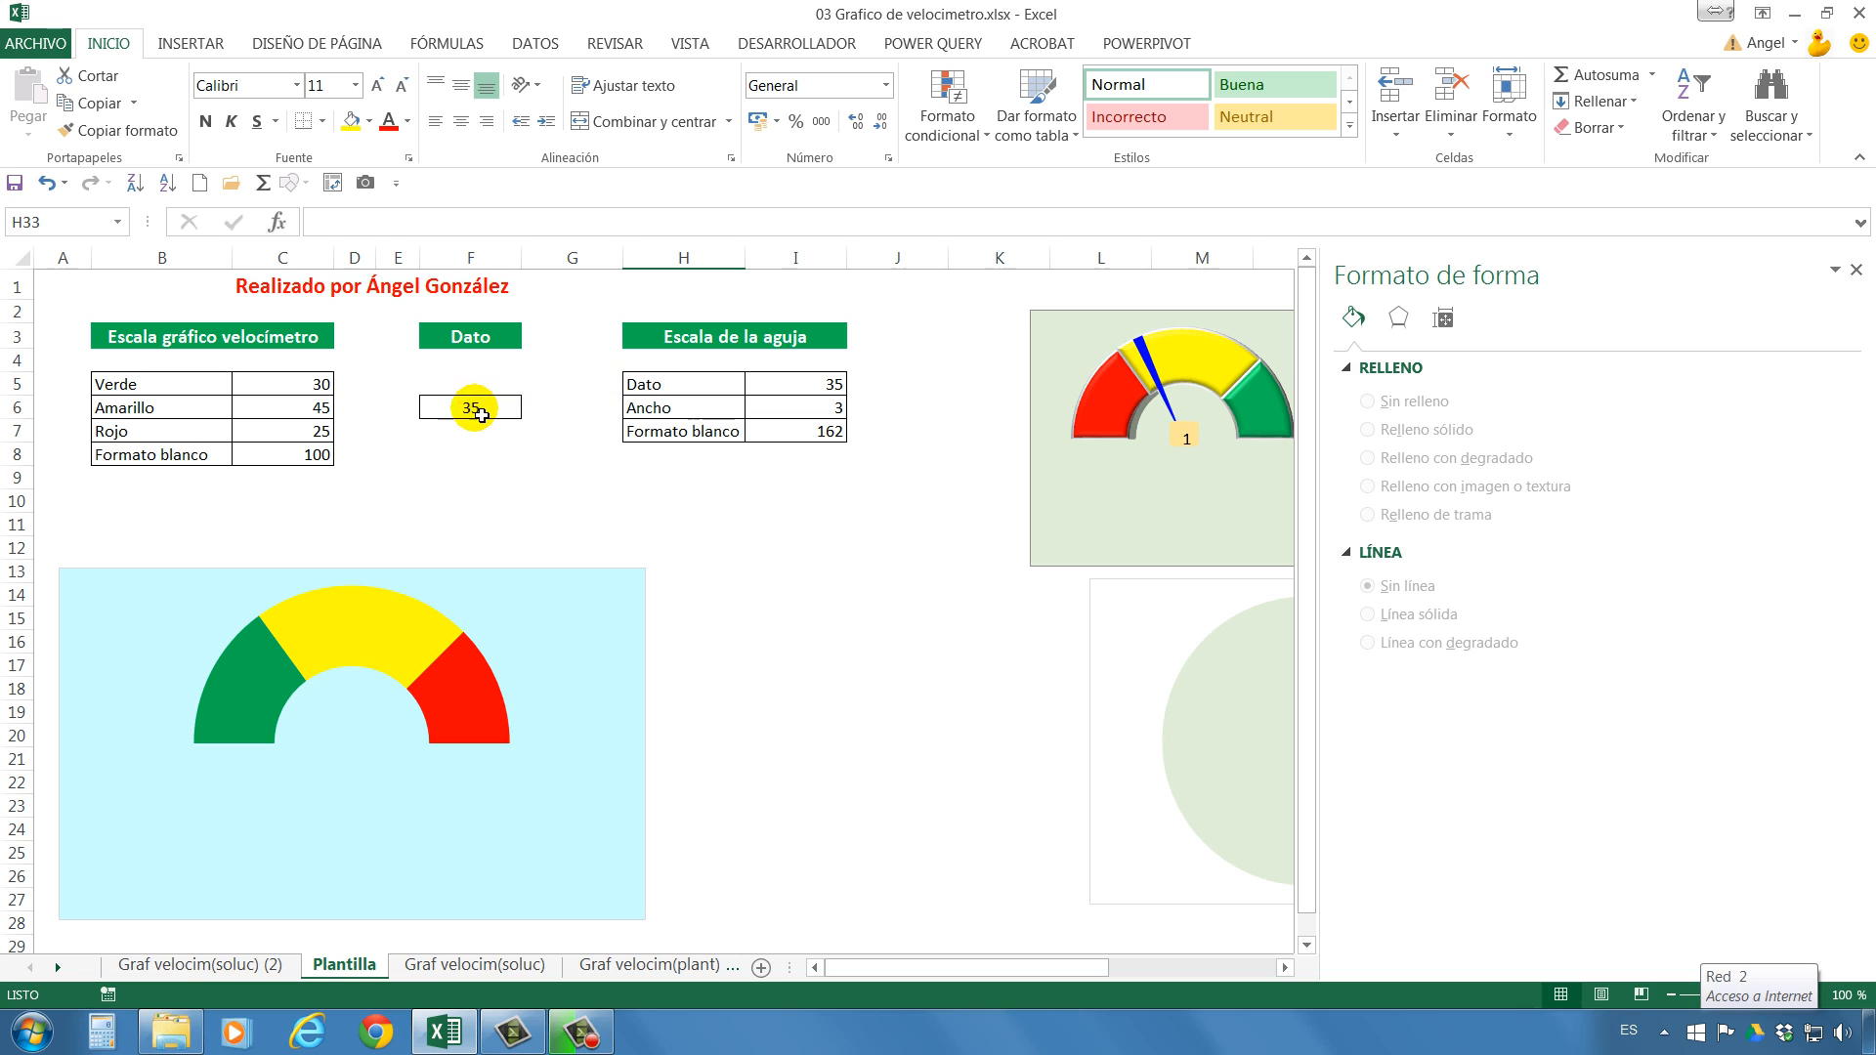
Check the needle scale's Dato and Ancho cells and move the needle pie chart beside the half-doughnut chart.
click(802, 387)
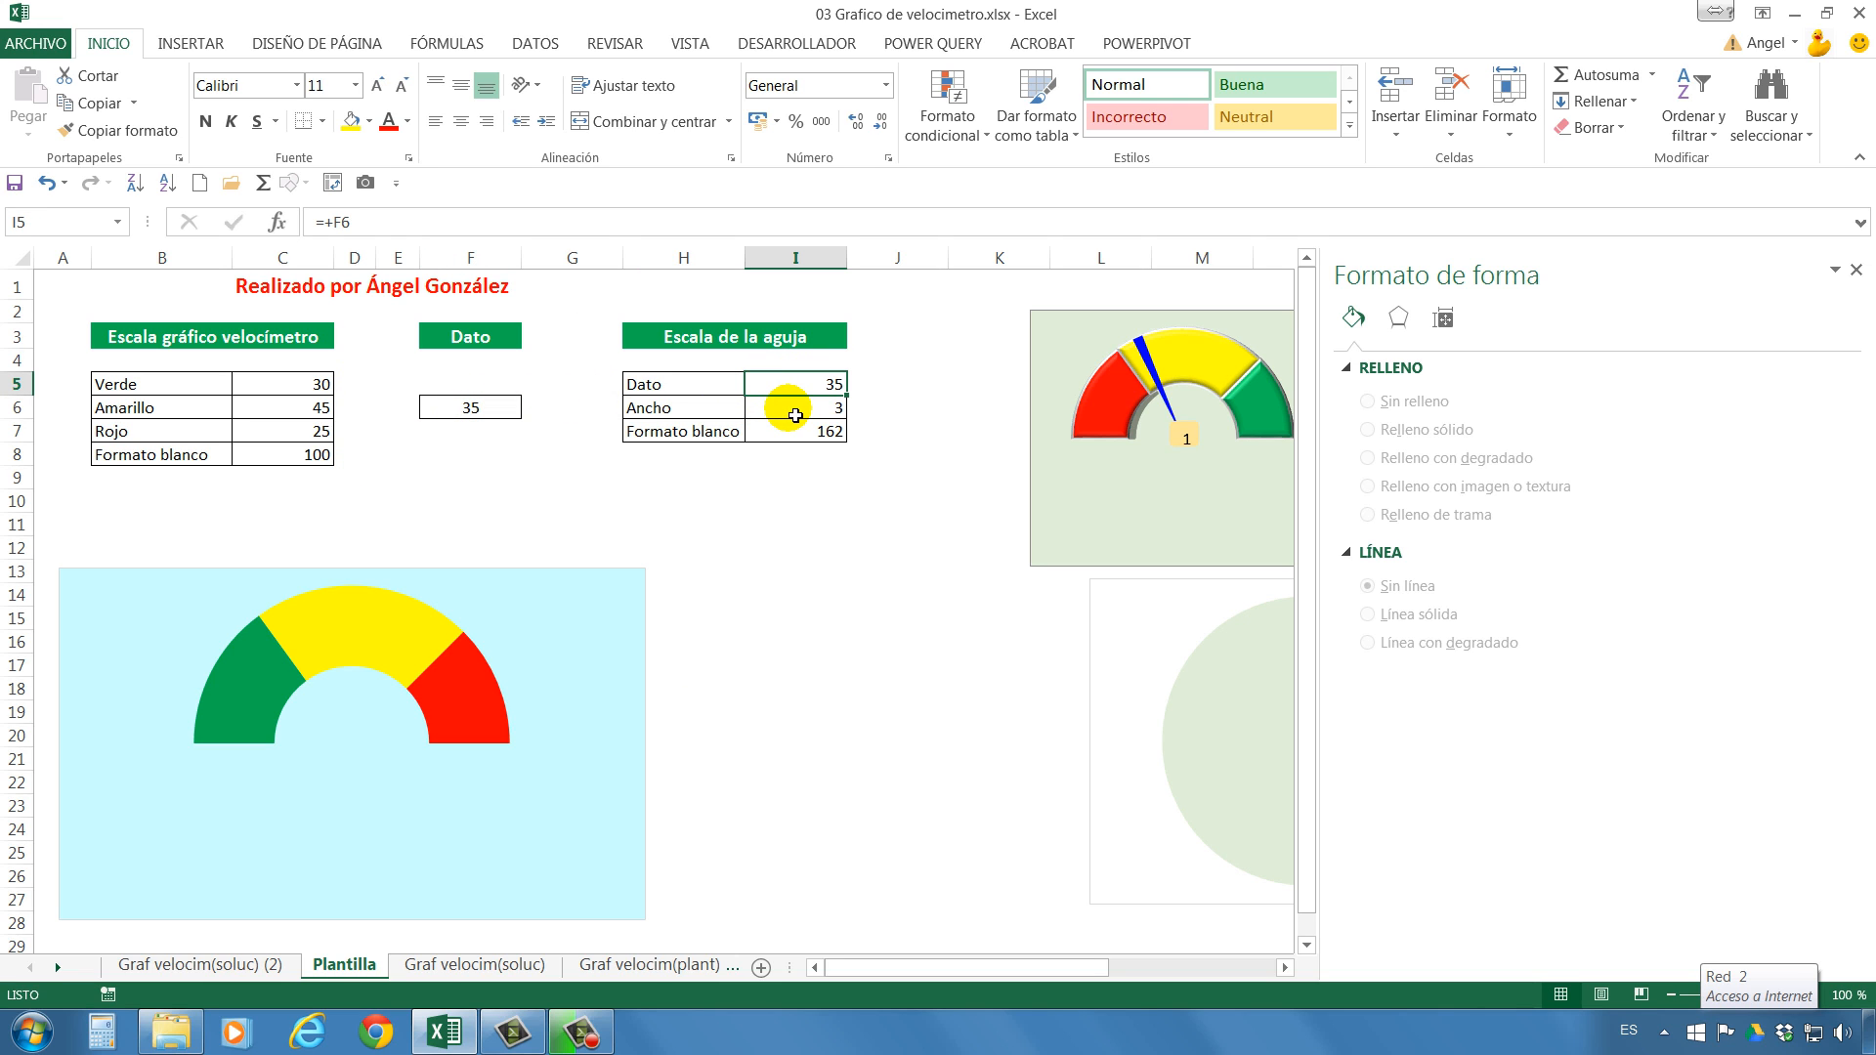
click(796, 416)
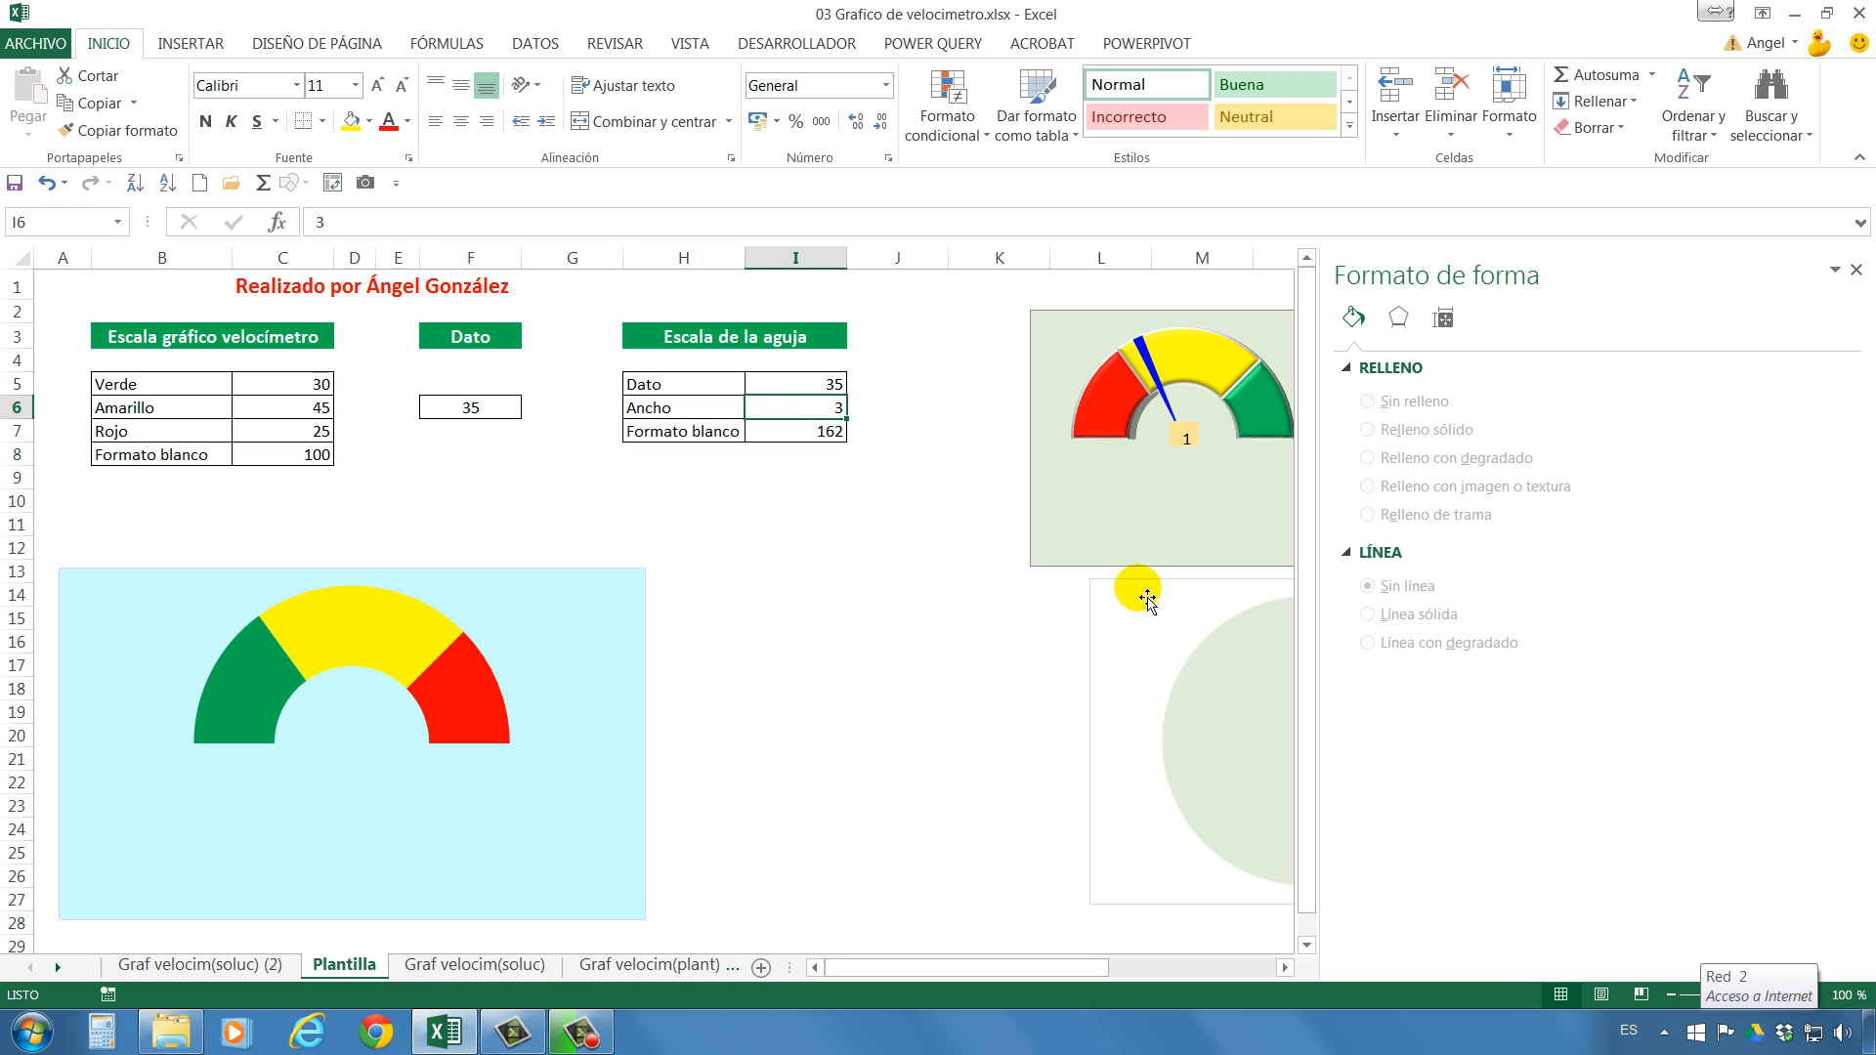
drag(1147, 597, 759, 625)
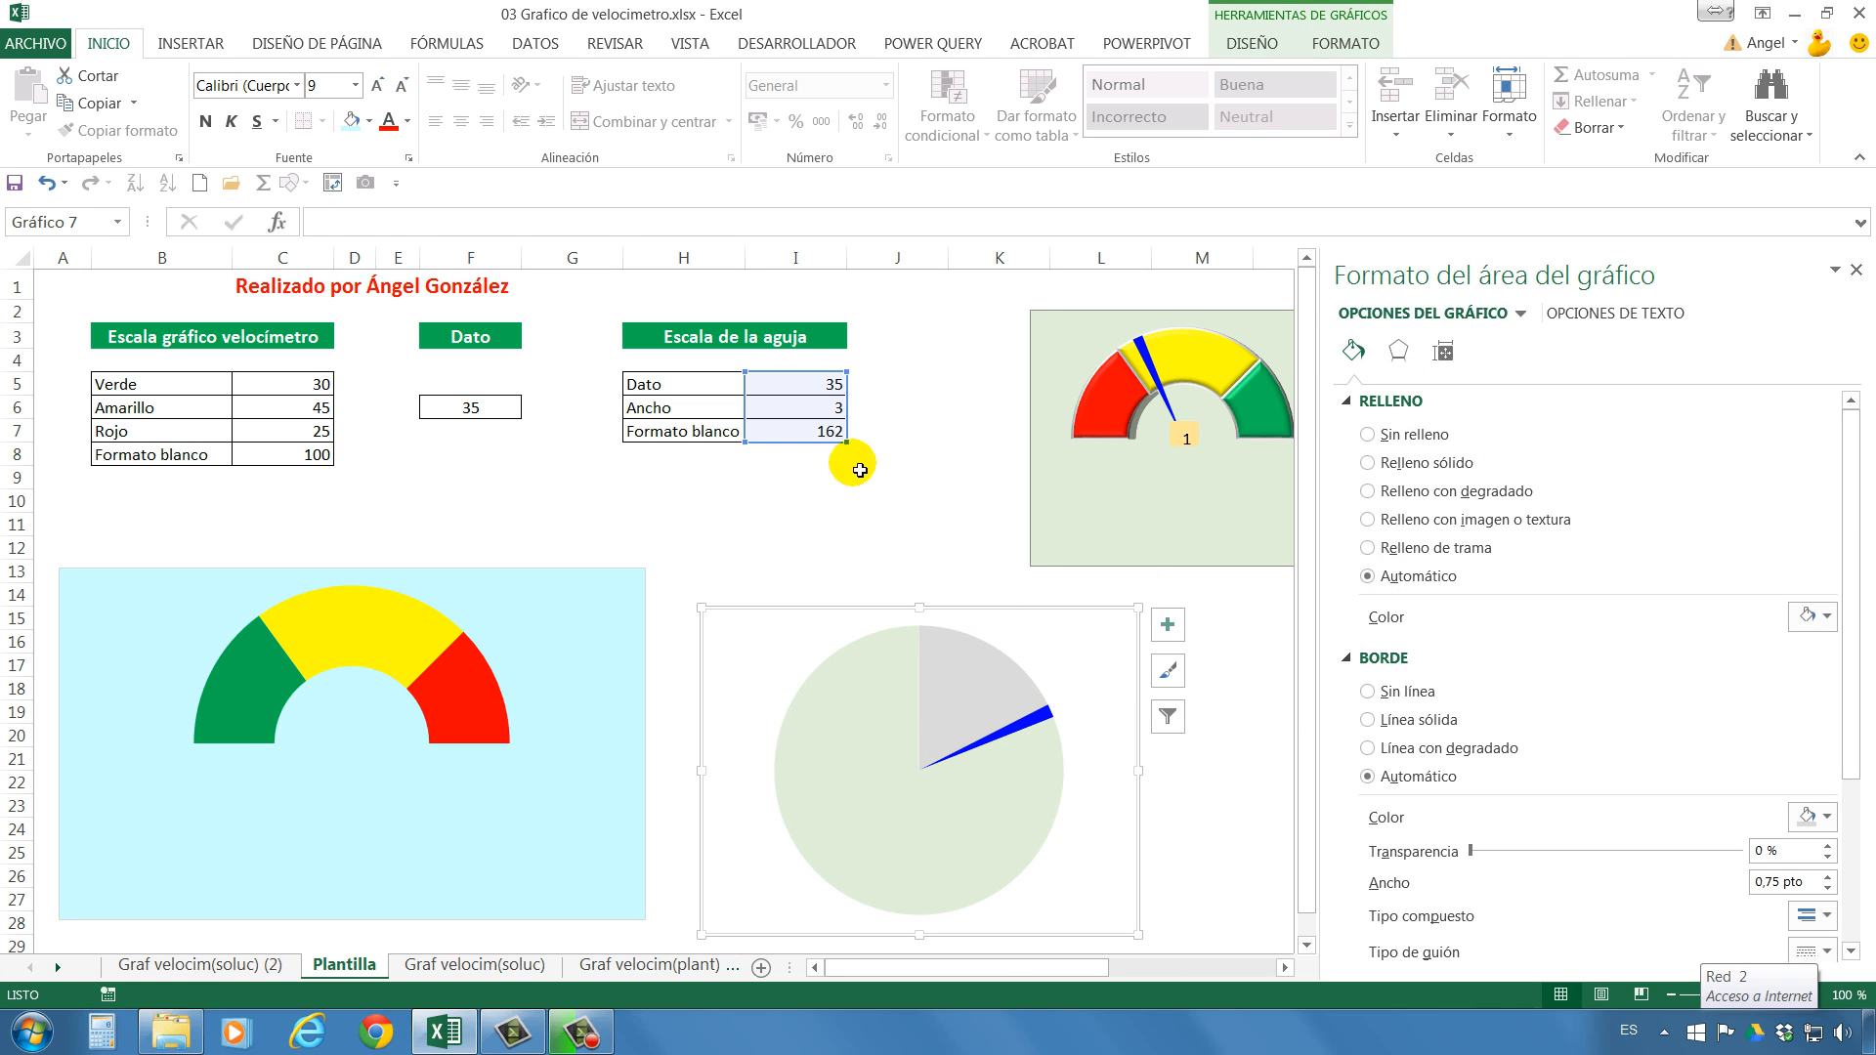
Set the needle scale's Ancho value in cell I6 to 5.
click(832, 415)
text(5)
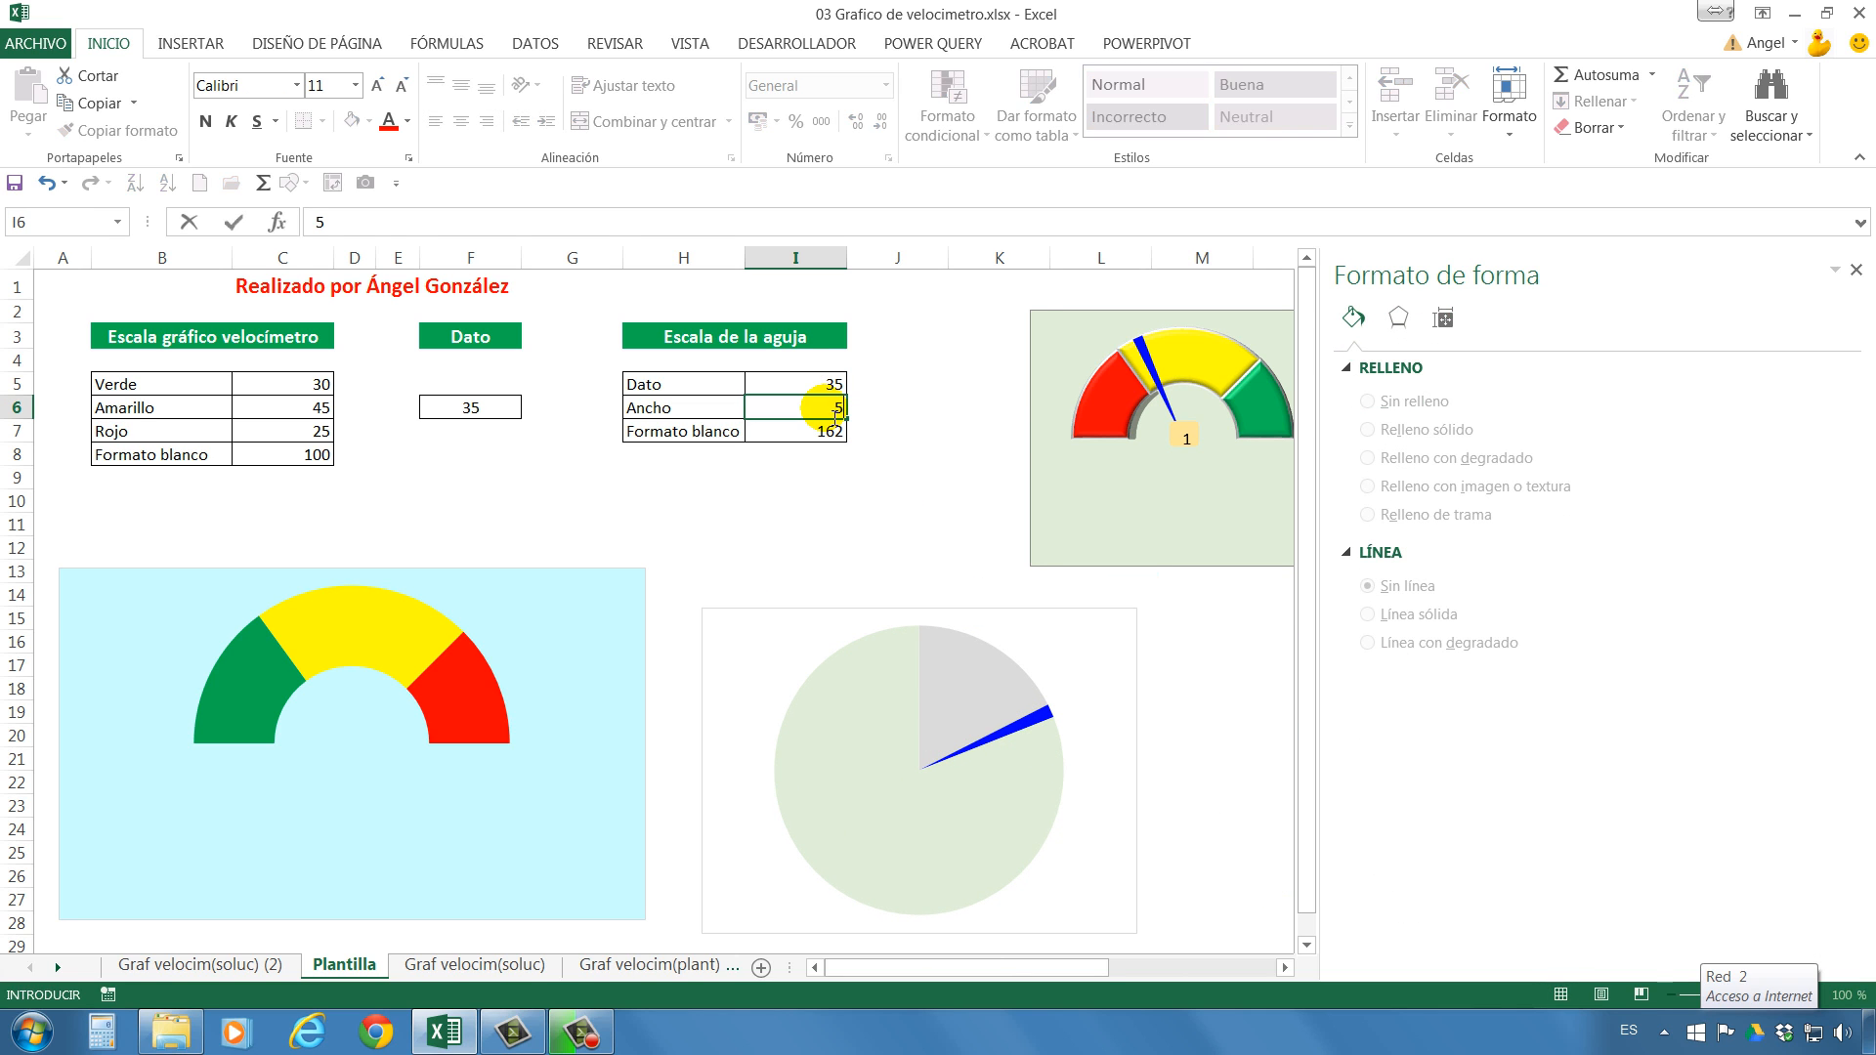
key(Return)
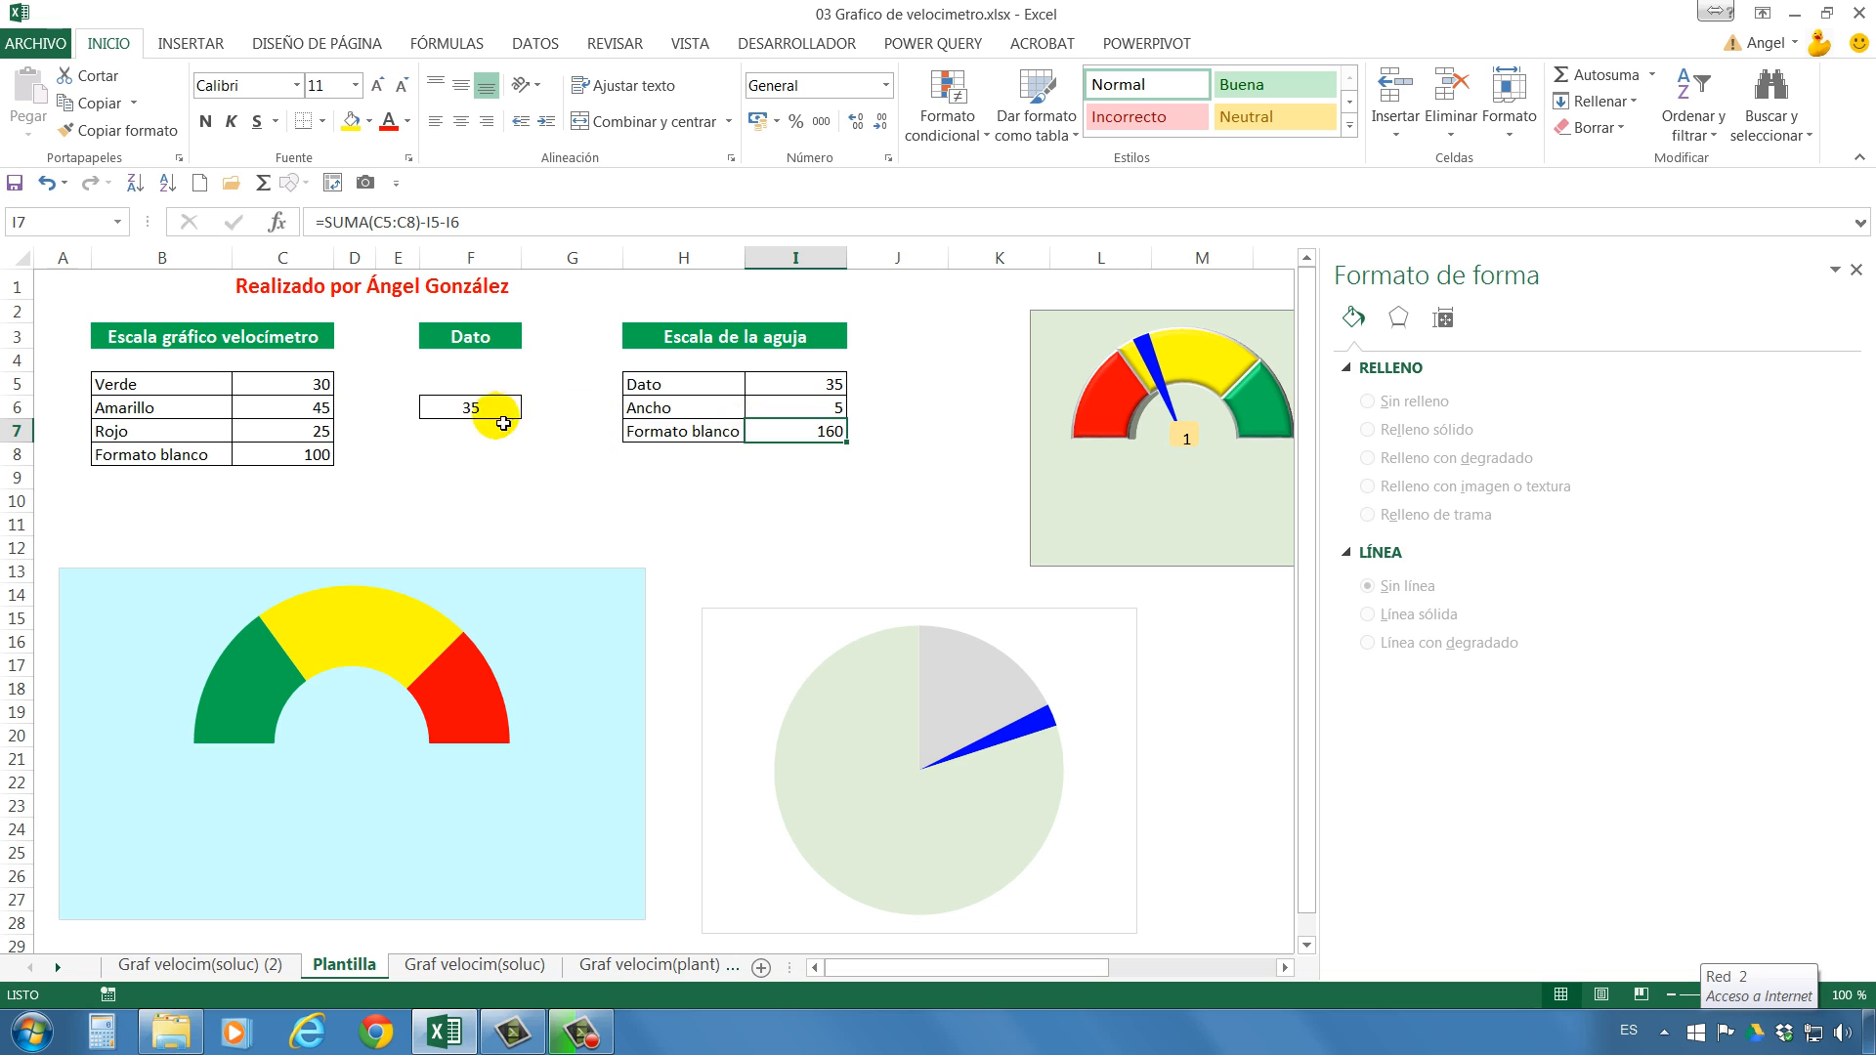
Set the Dato value in cell F6 to 15.
mouse_move(905, 629)
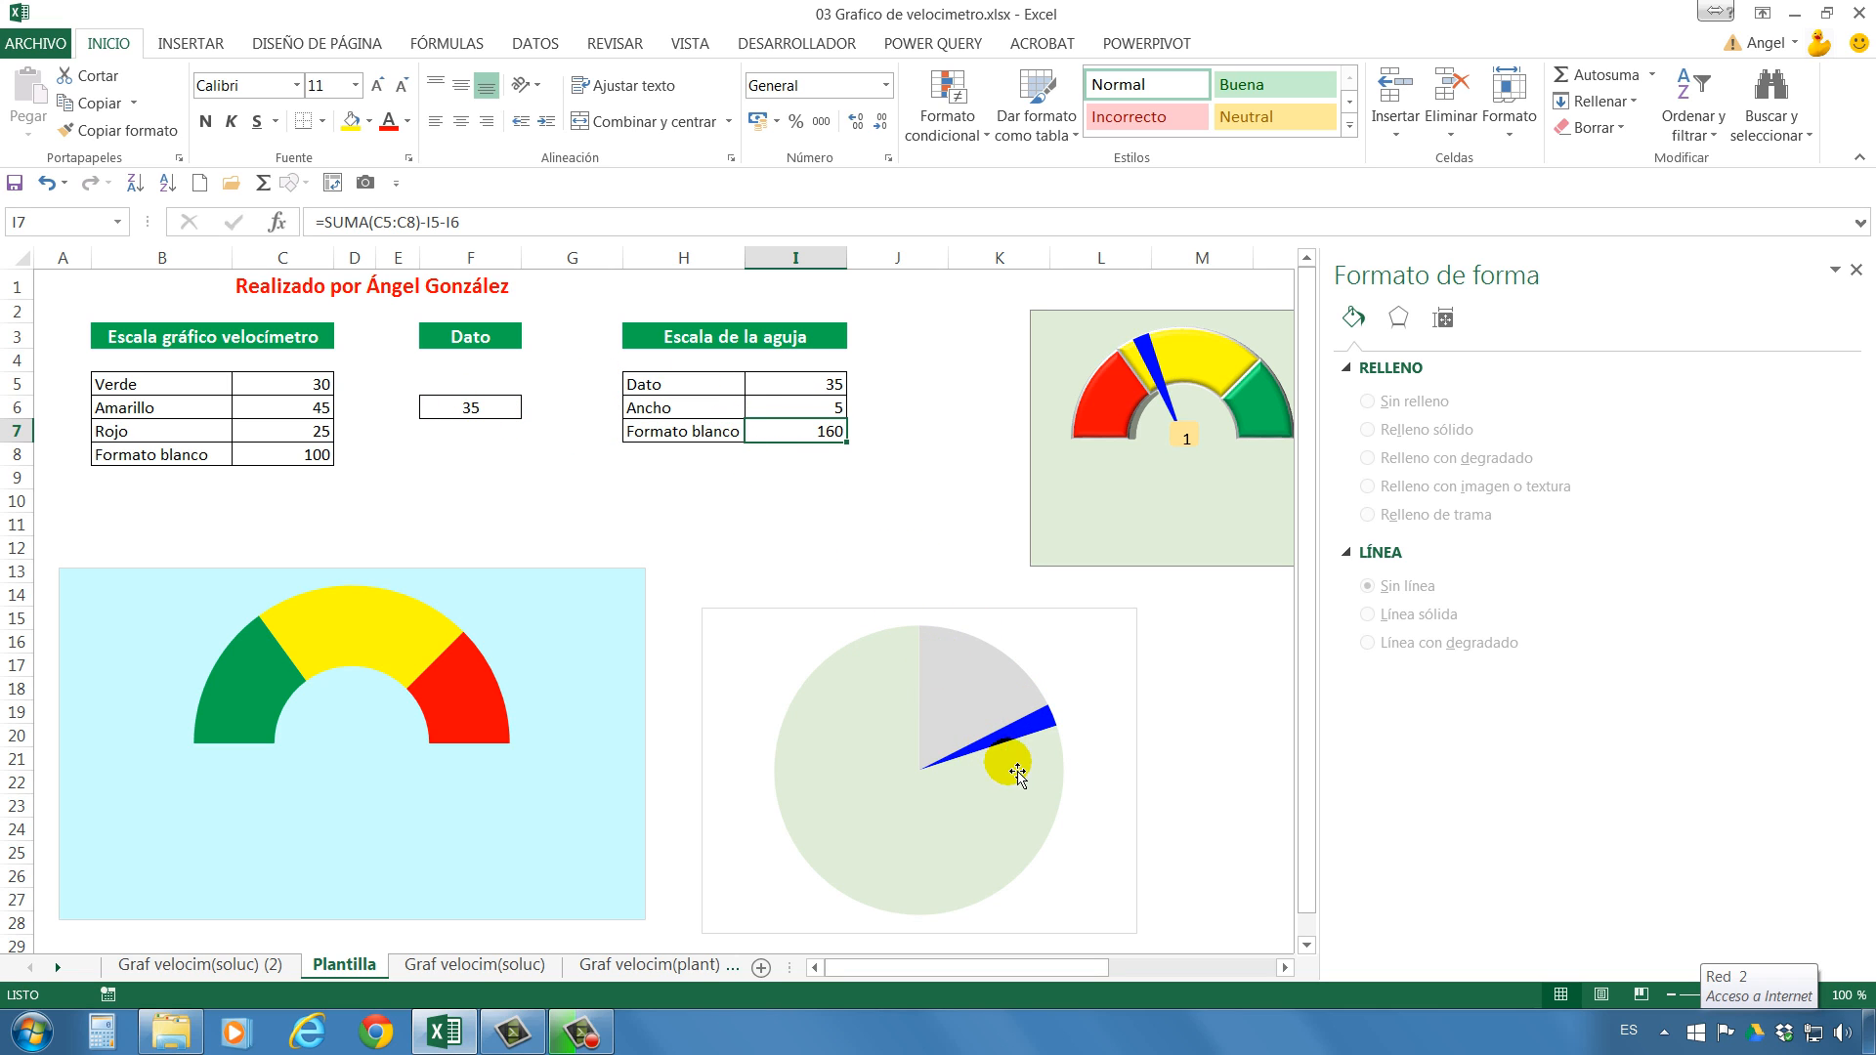
click(484, 418)
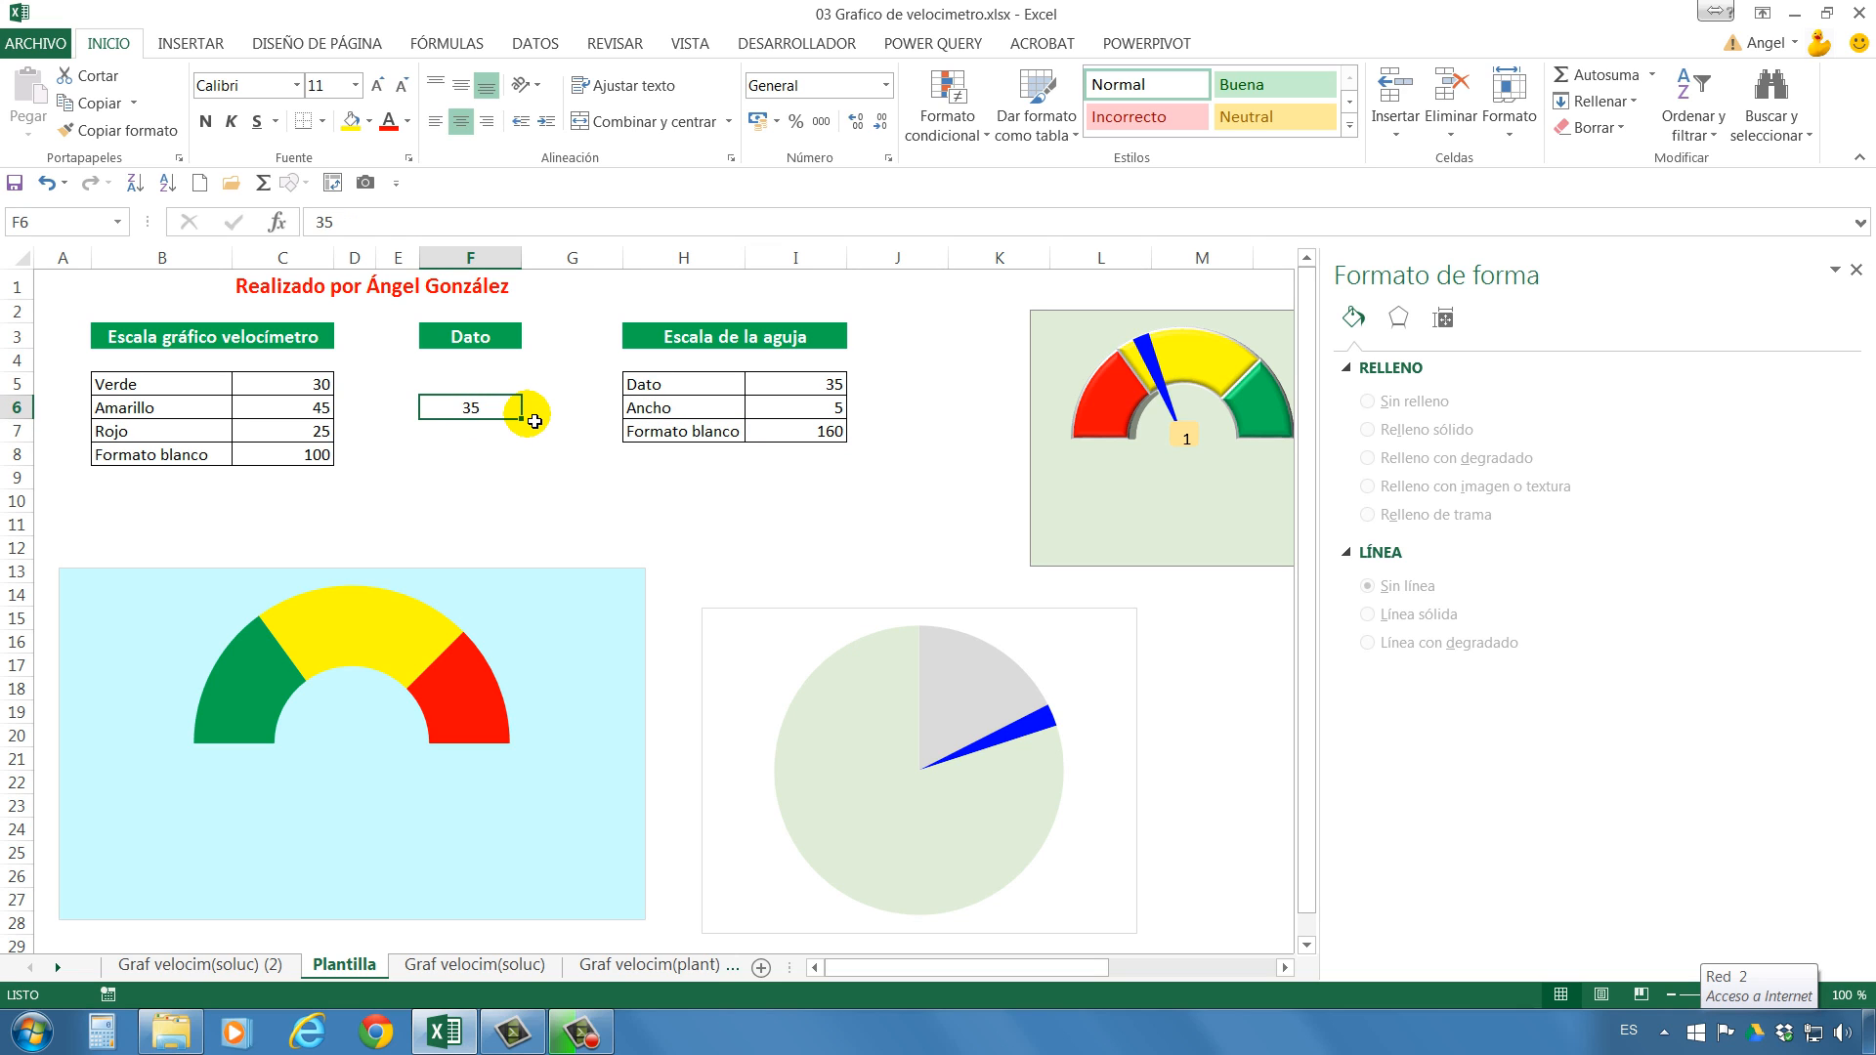
text(15)
key(Return)
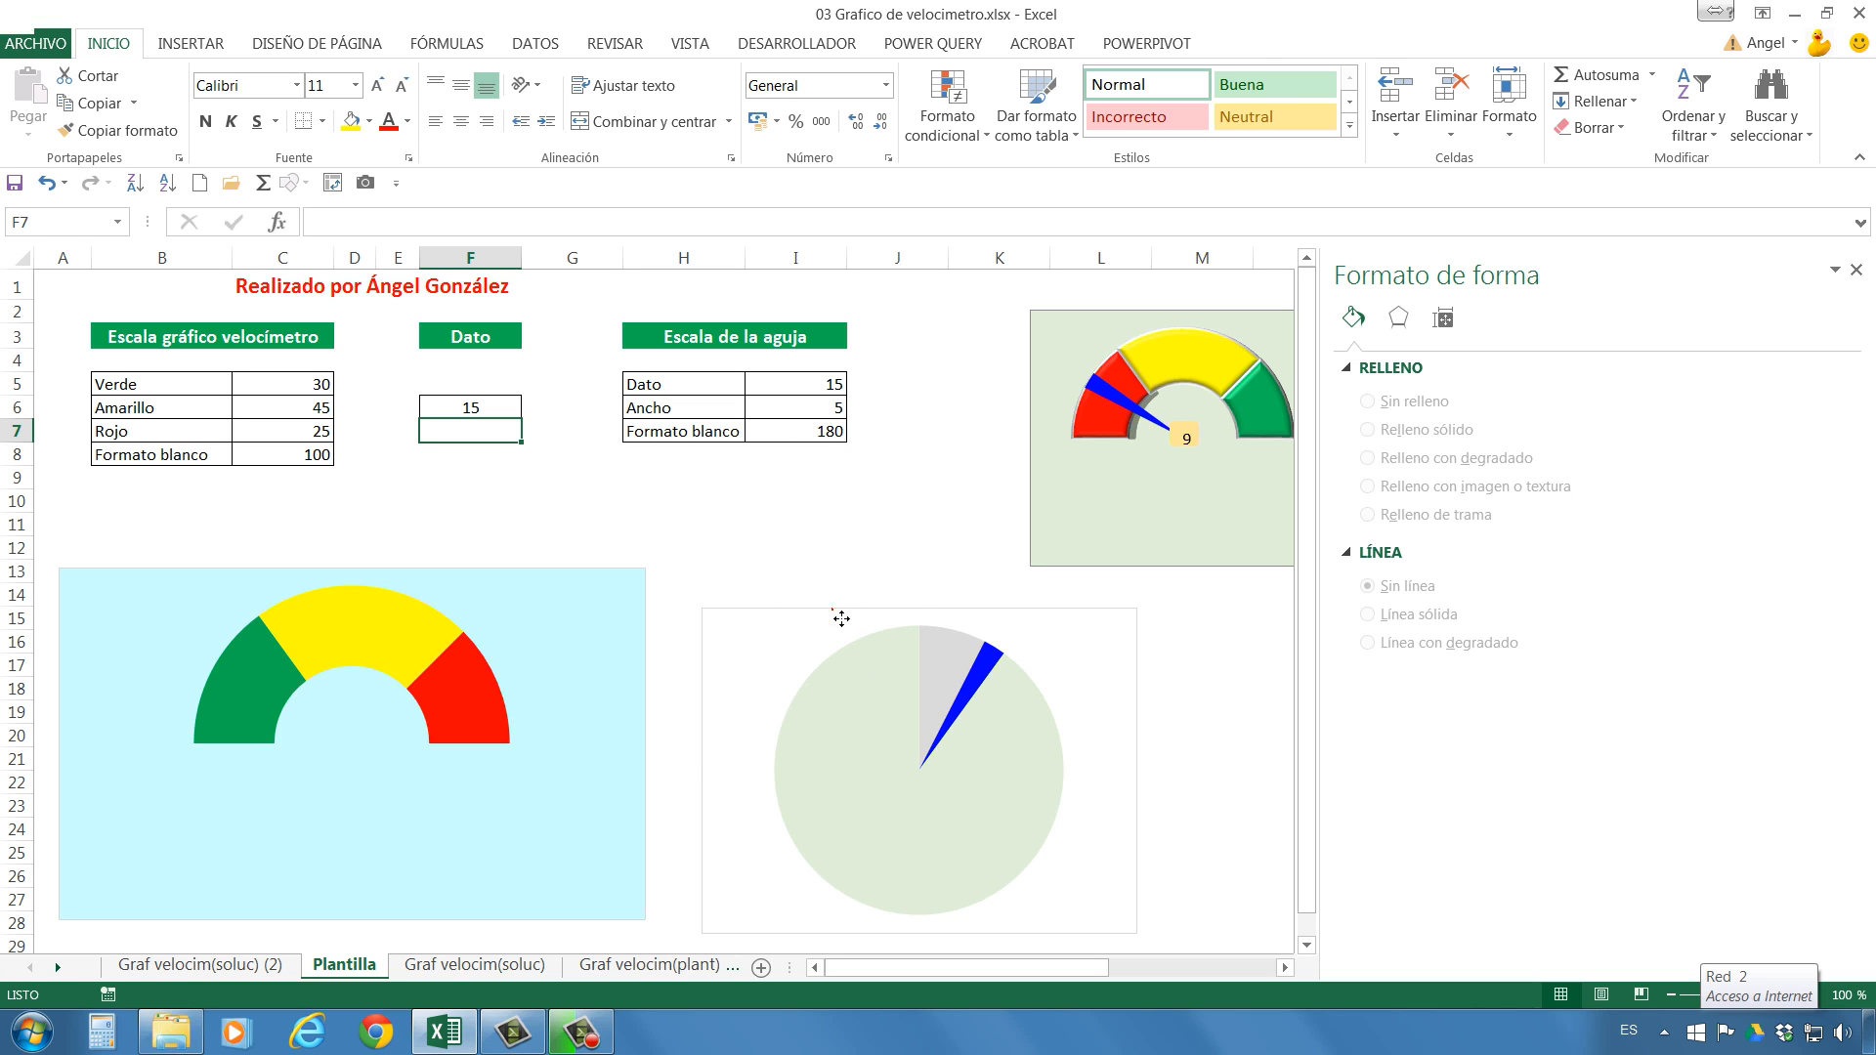
Delete the existing needle pie chart with the grey, blue and pale green slices.
click(841, 619)
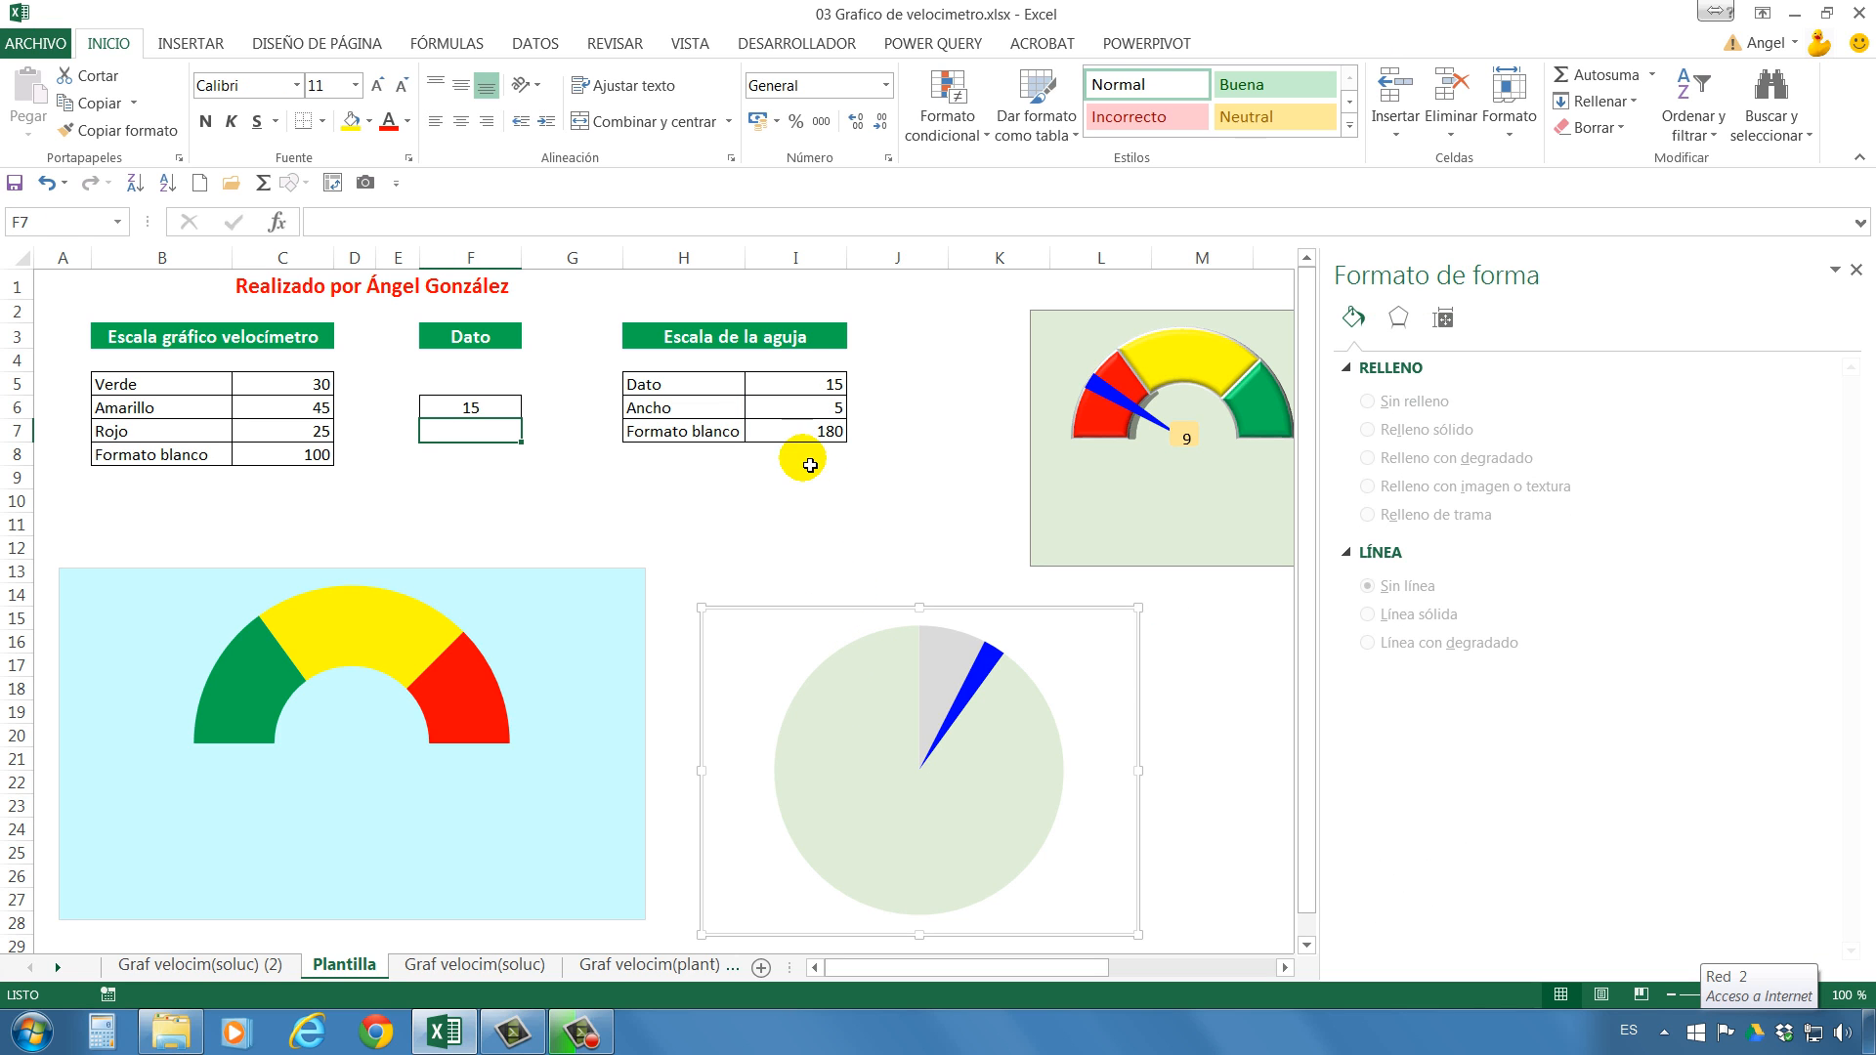
key(Delete)
Set the needle scale's Ancho value in cell I6 to 3 and check the Formato blanco formula in I7.
click(815, 392)
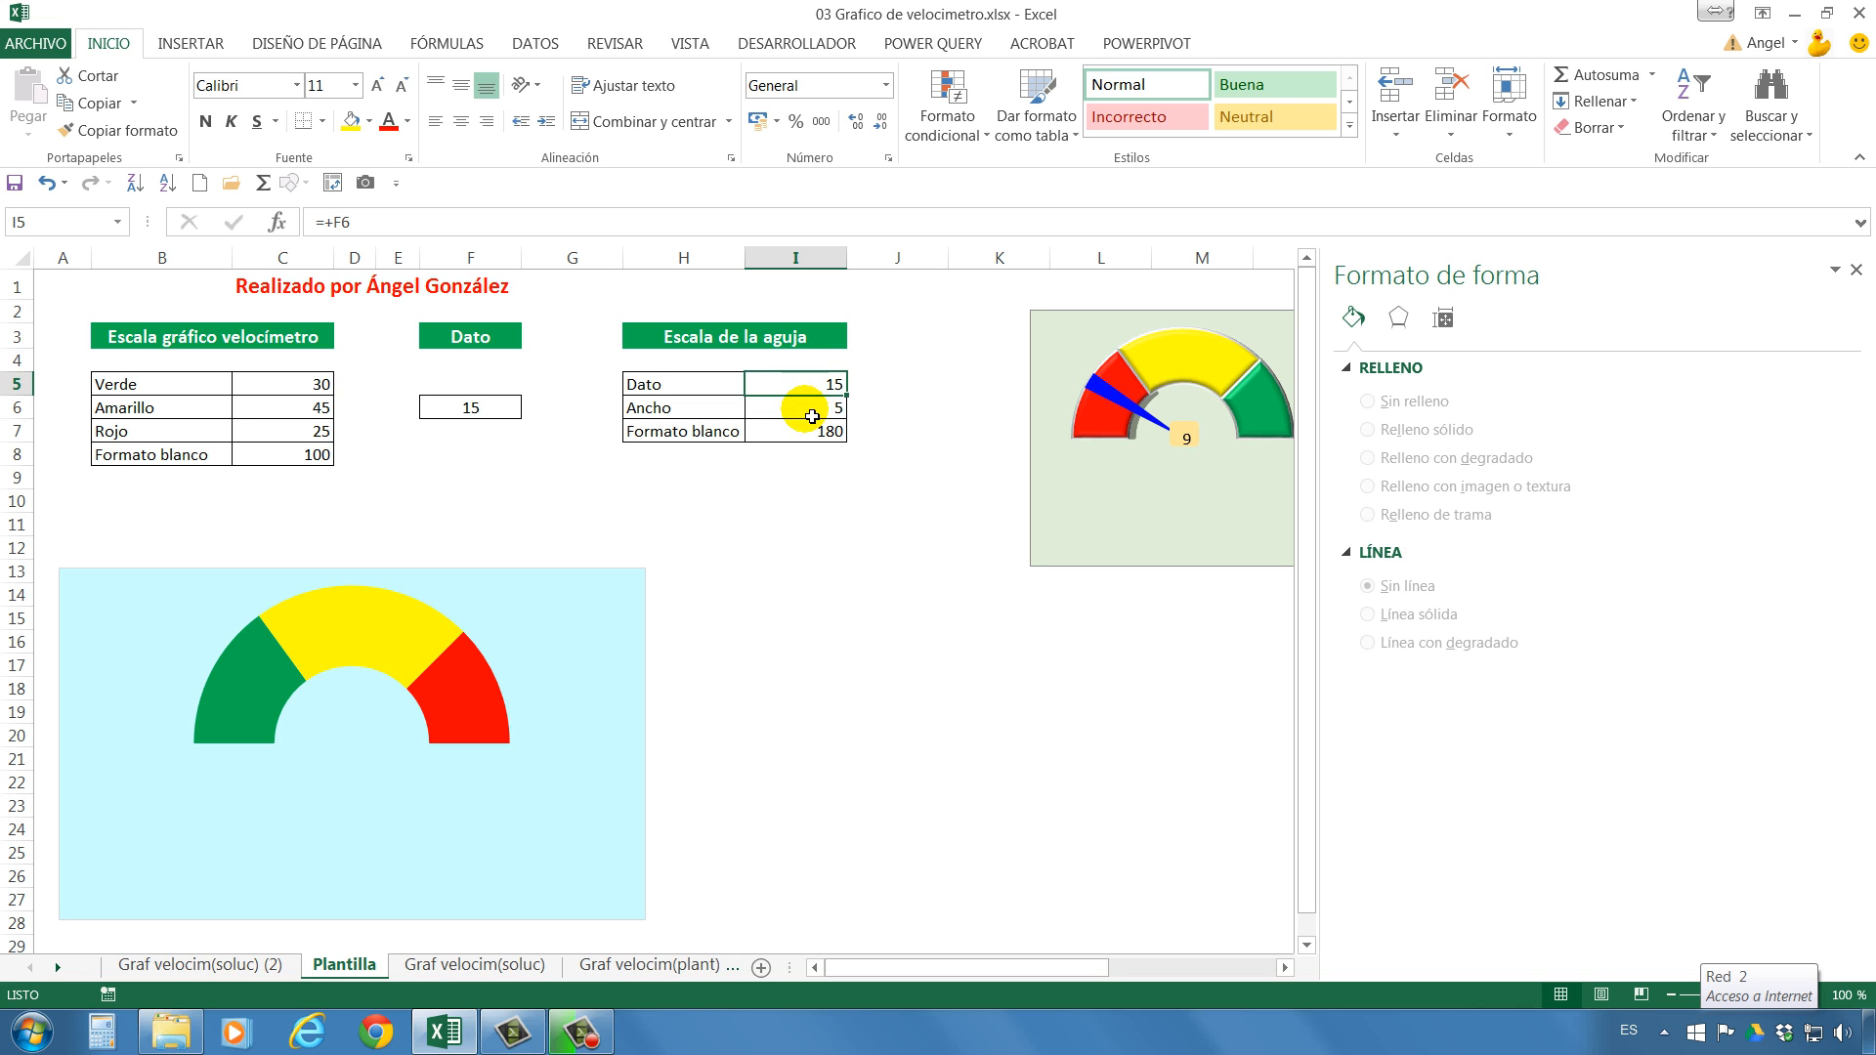
click(809, 415)
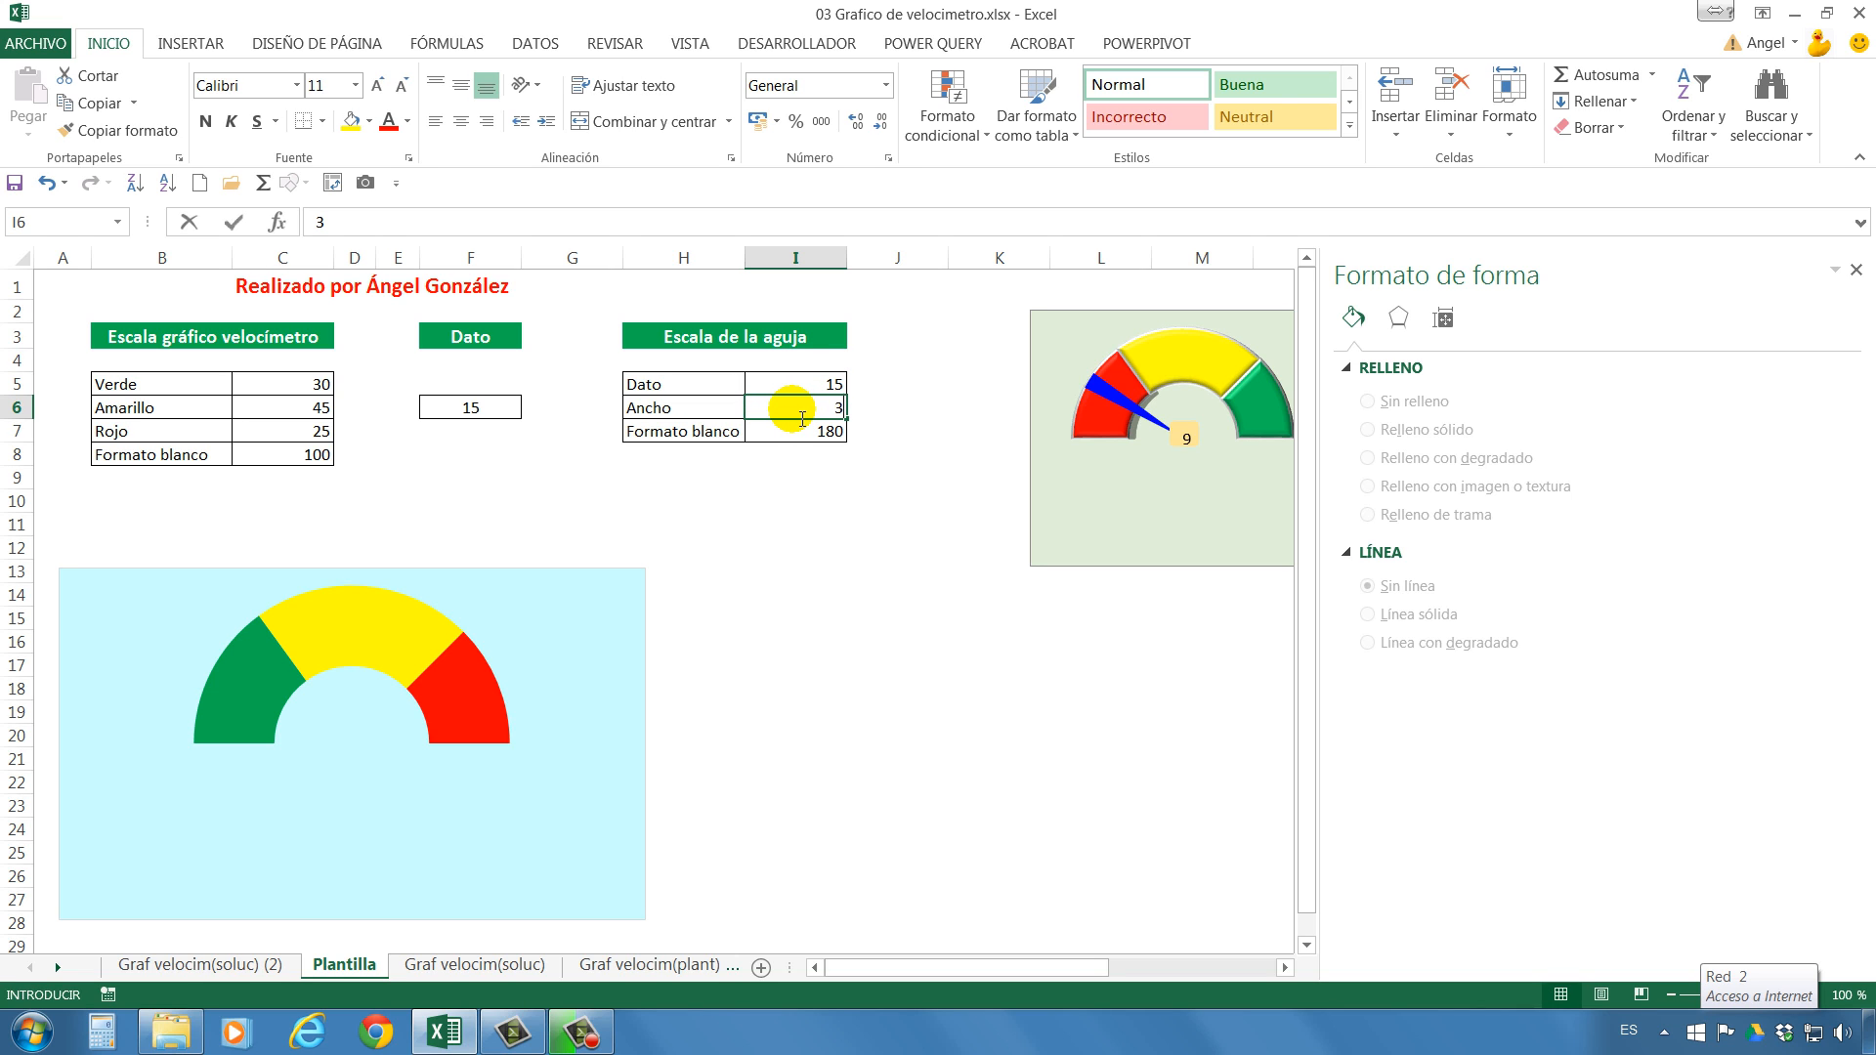
text(3)
key(Return)
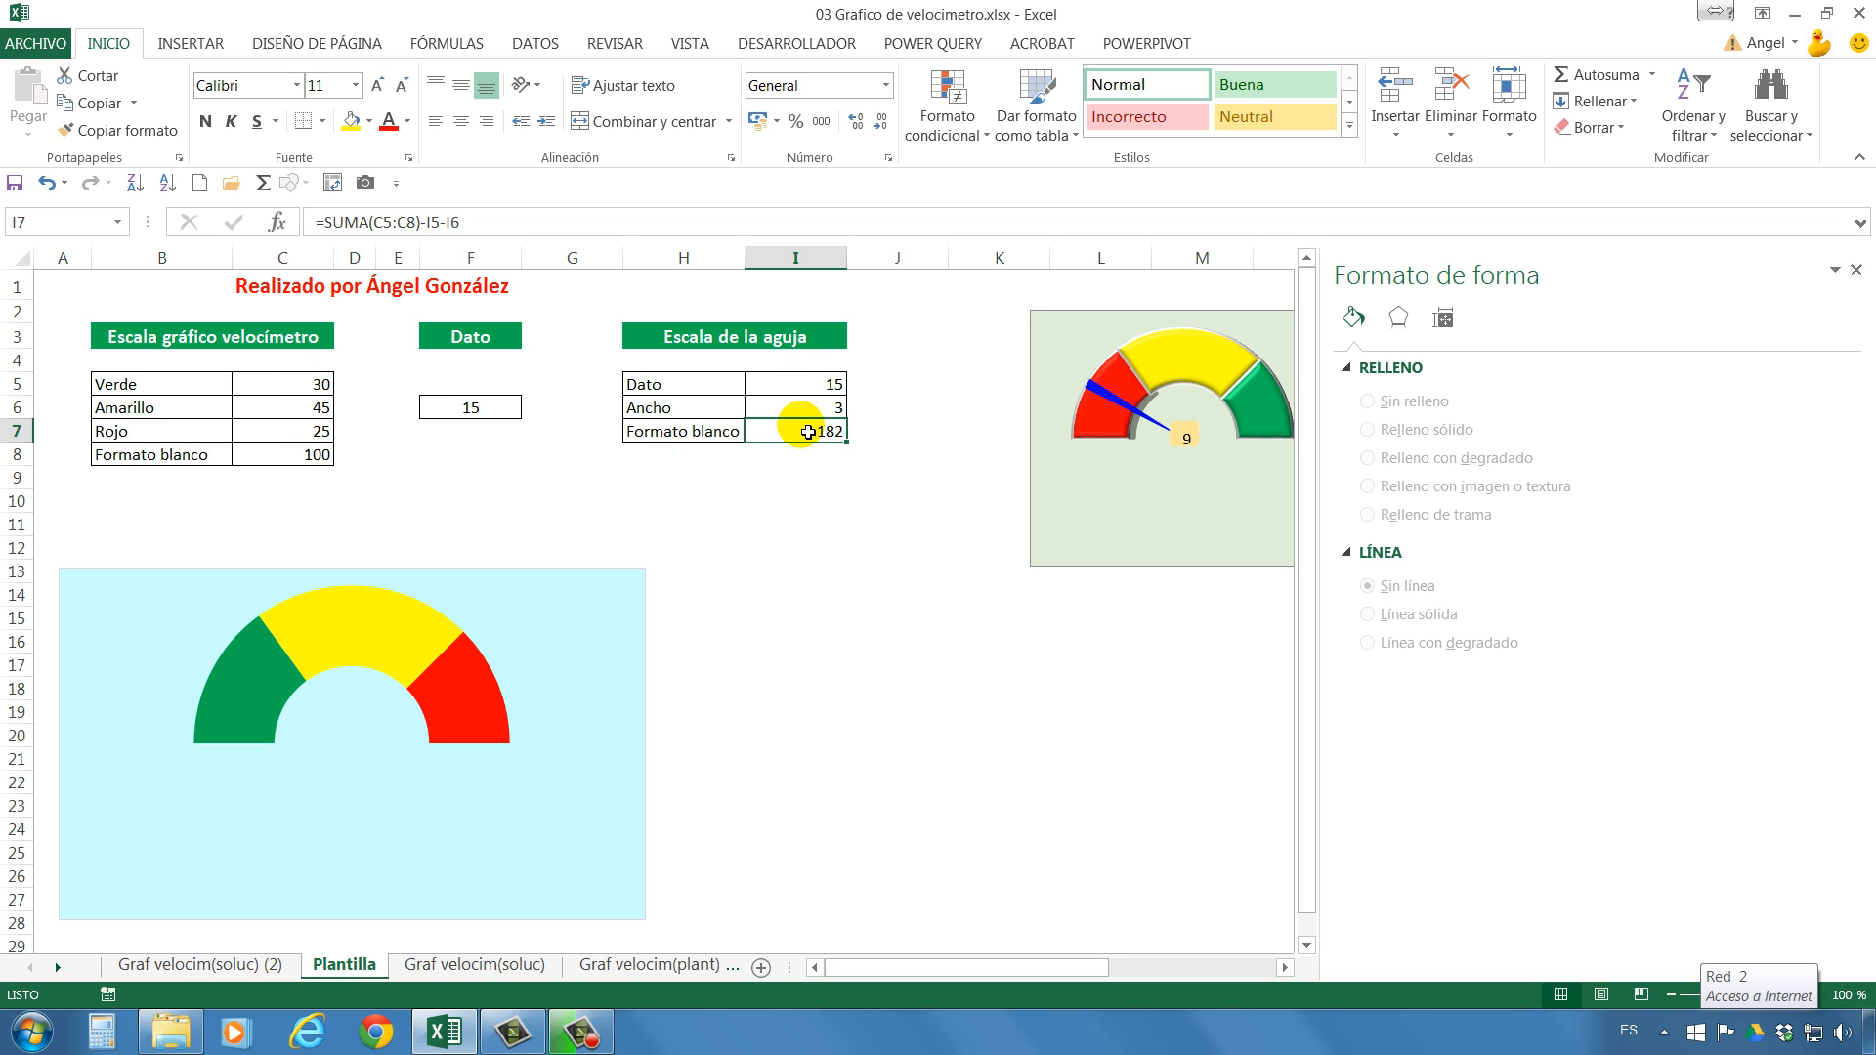
click(379, 221)
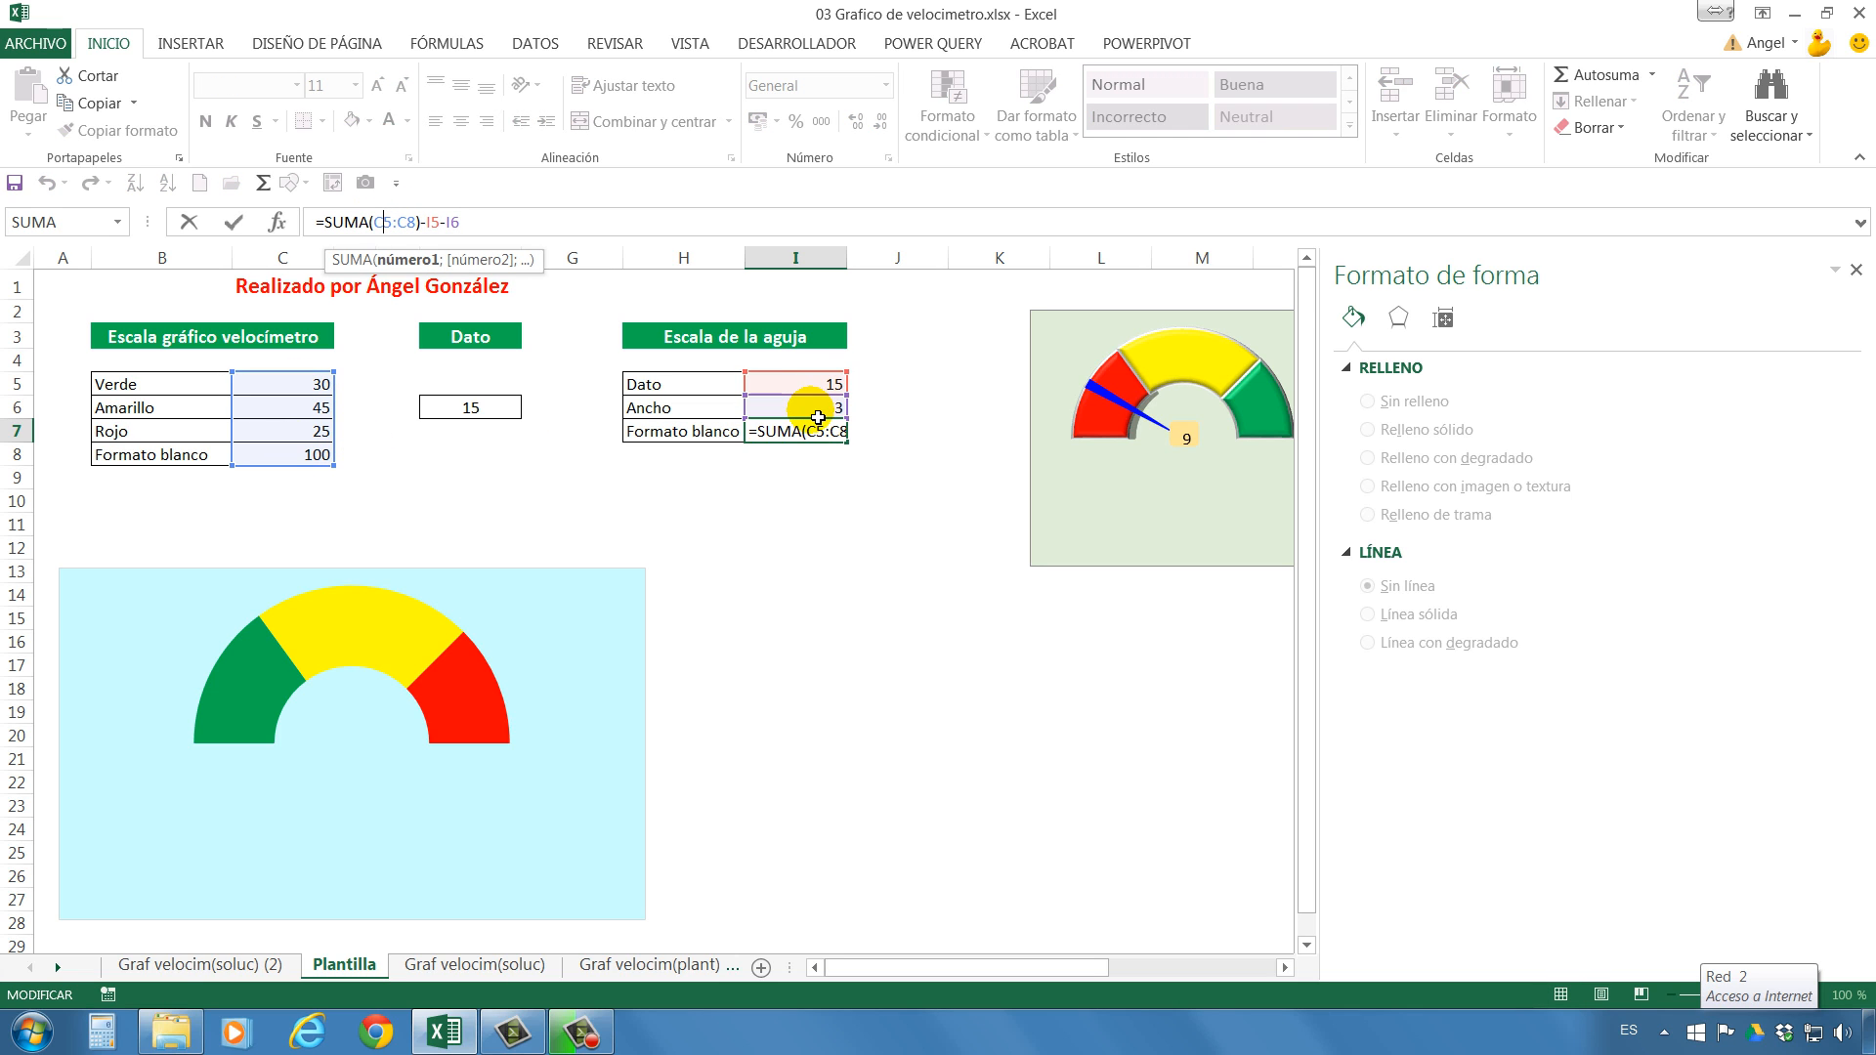
key(ctrl+Return)
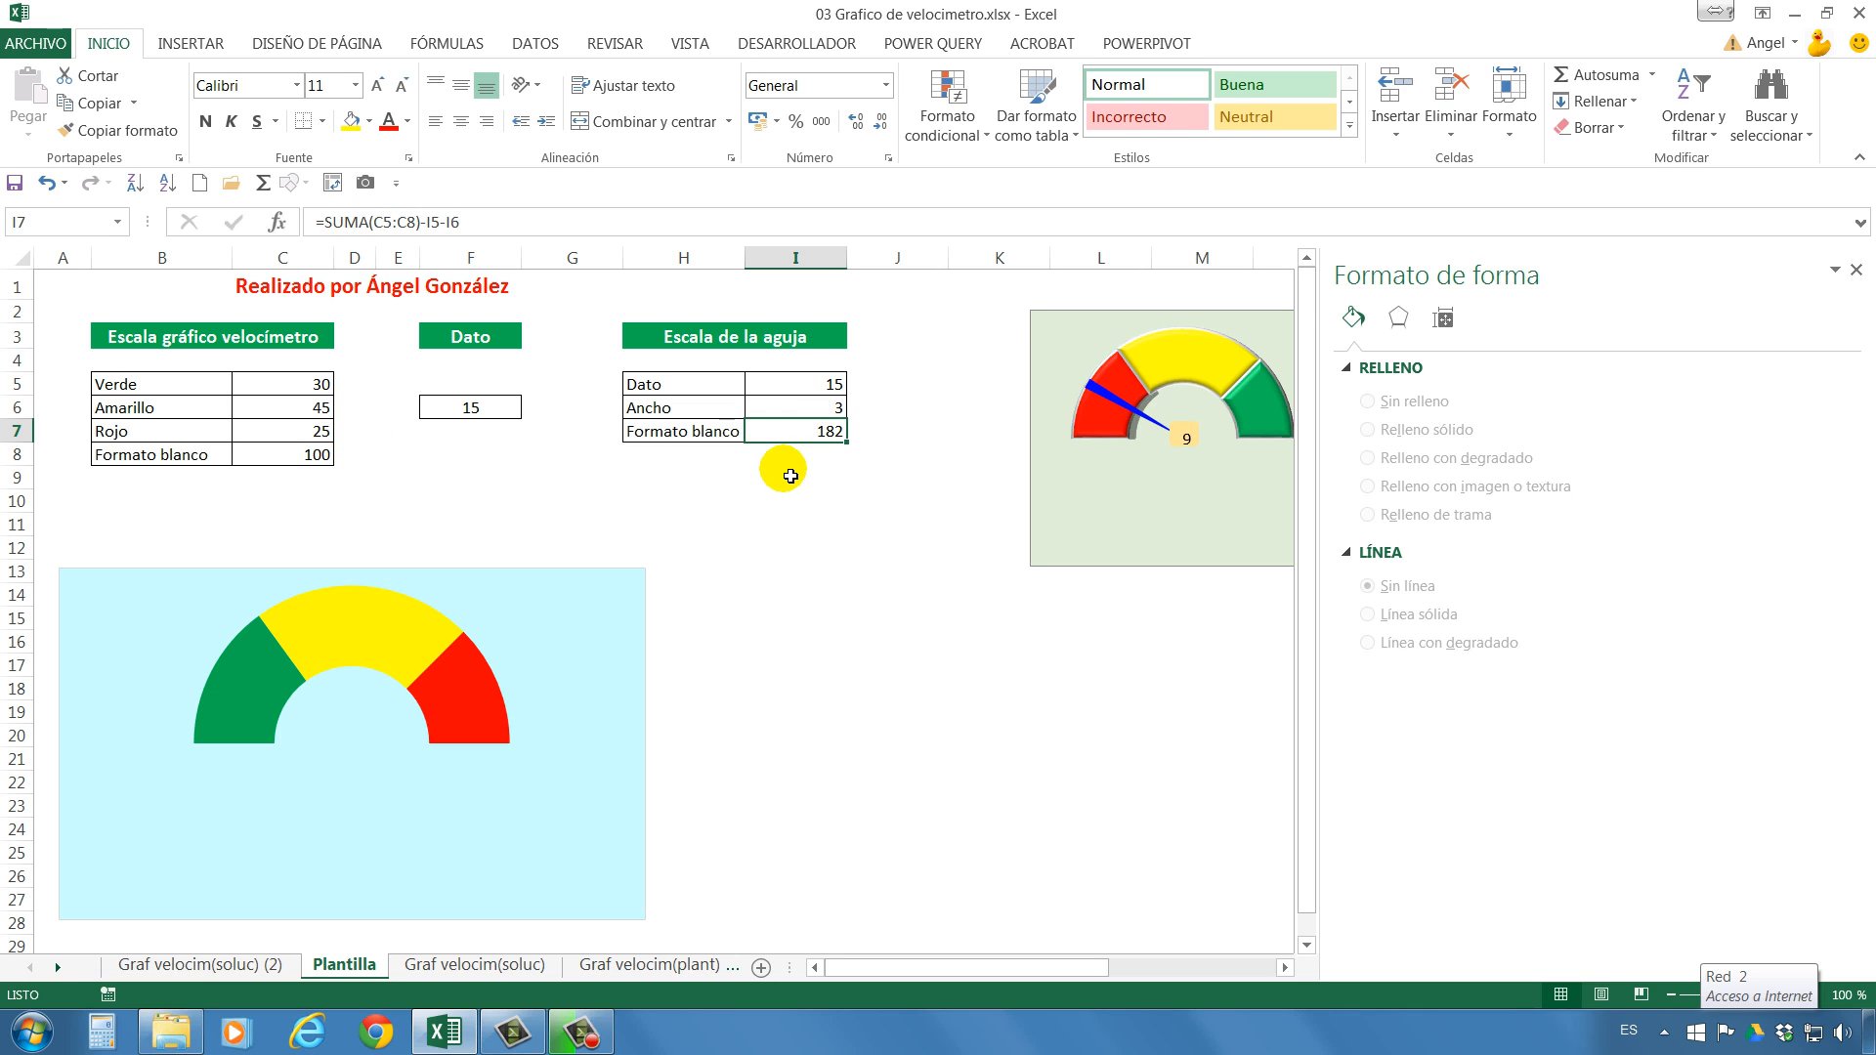
Insert a 2D pie chart from the needle scale values in I5:I7 and place it beside the half-doughnut chart.
drag(809, 381, 822, 440)
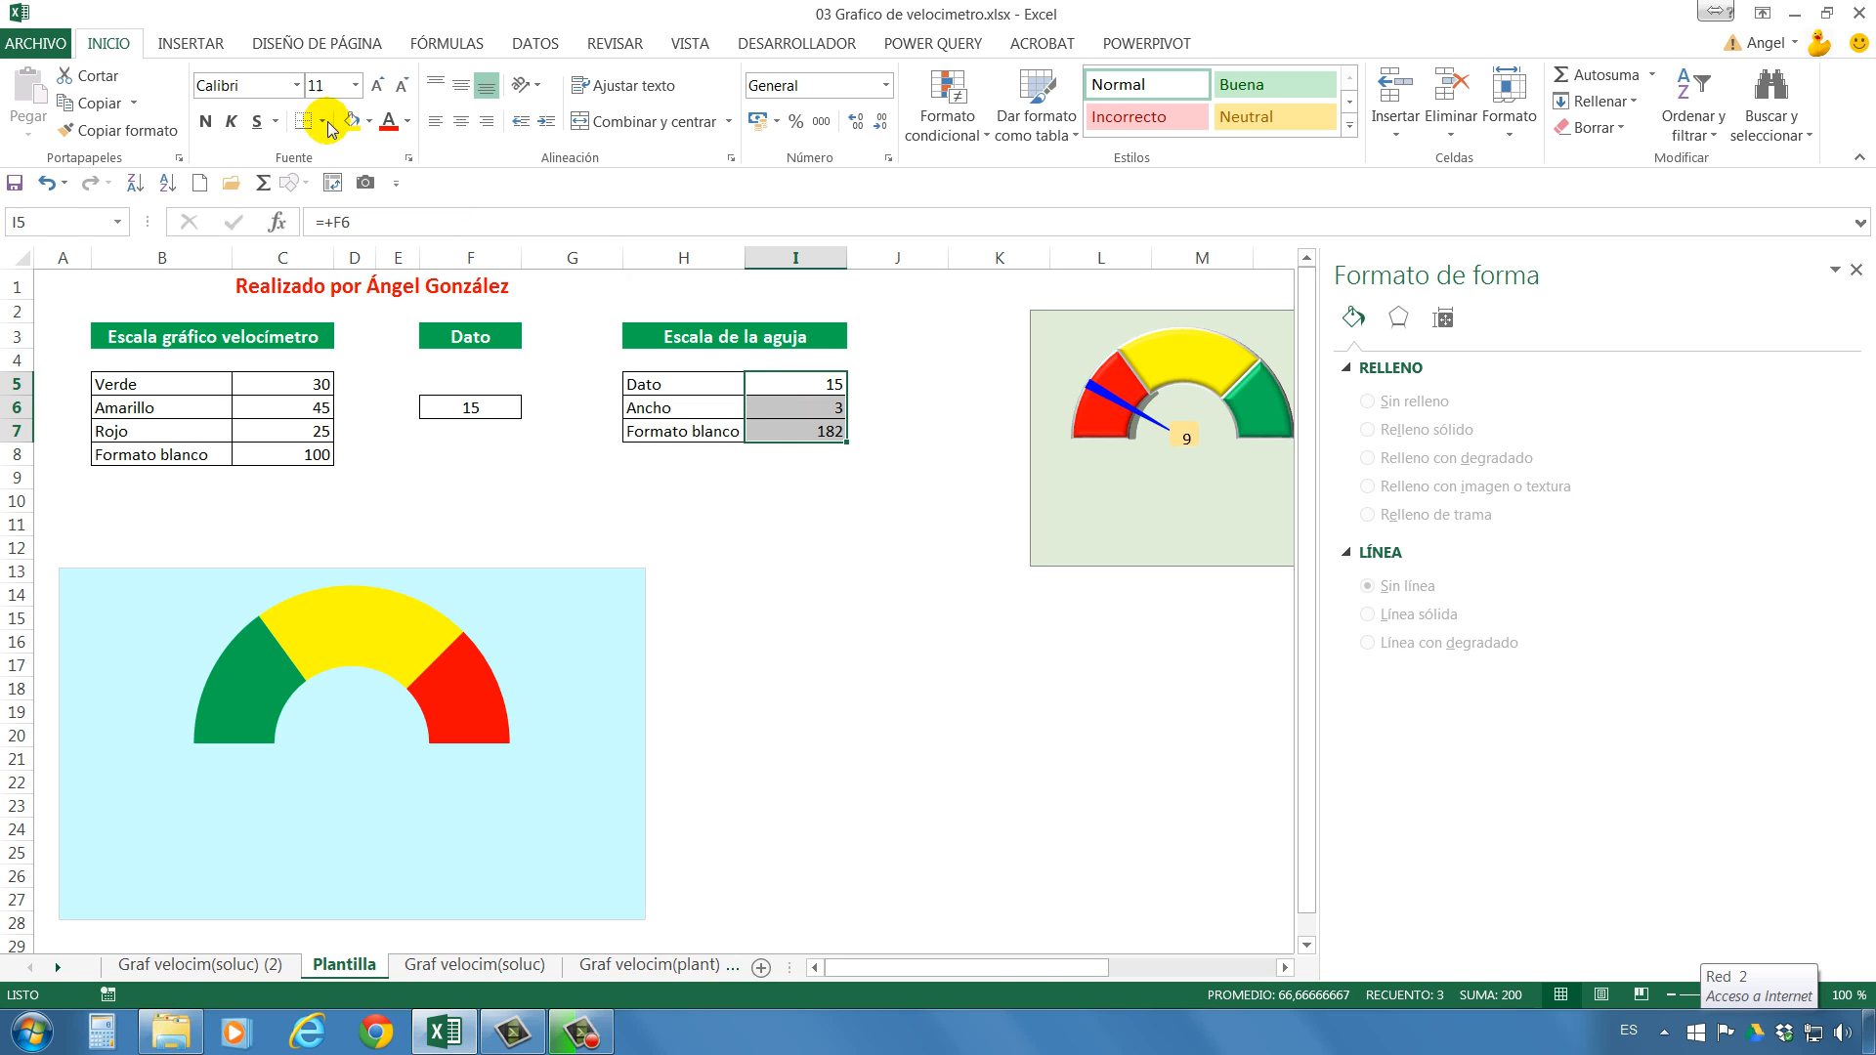
click(181, 43)
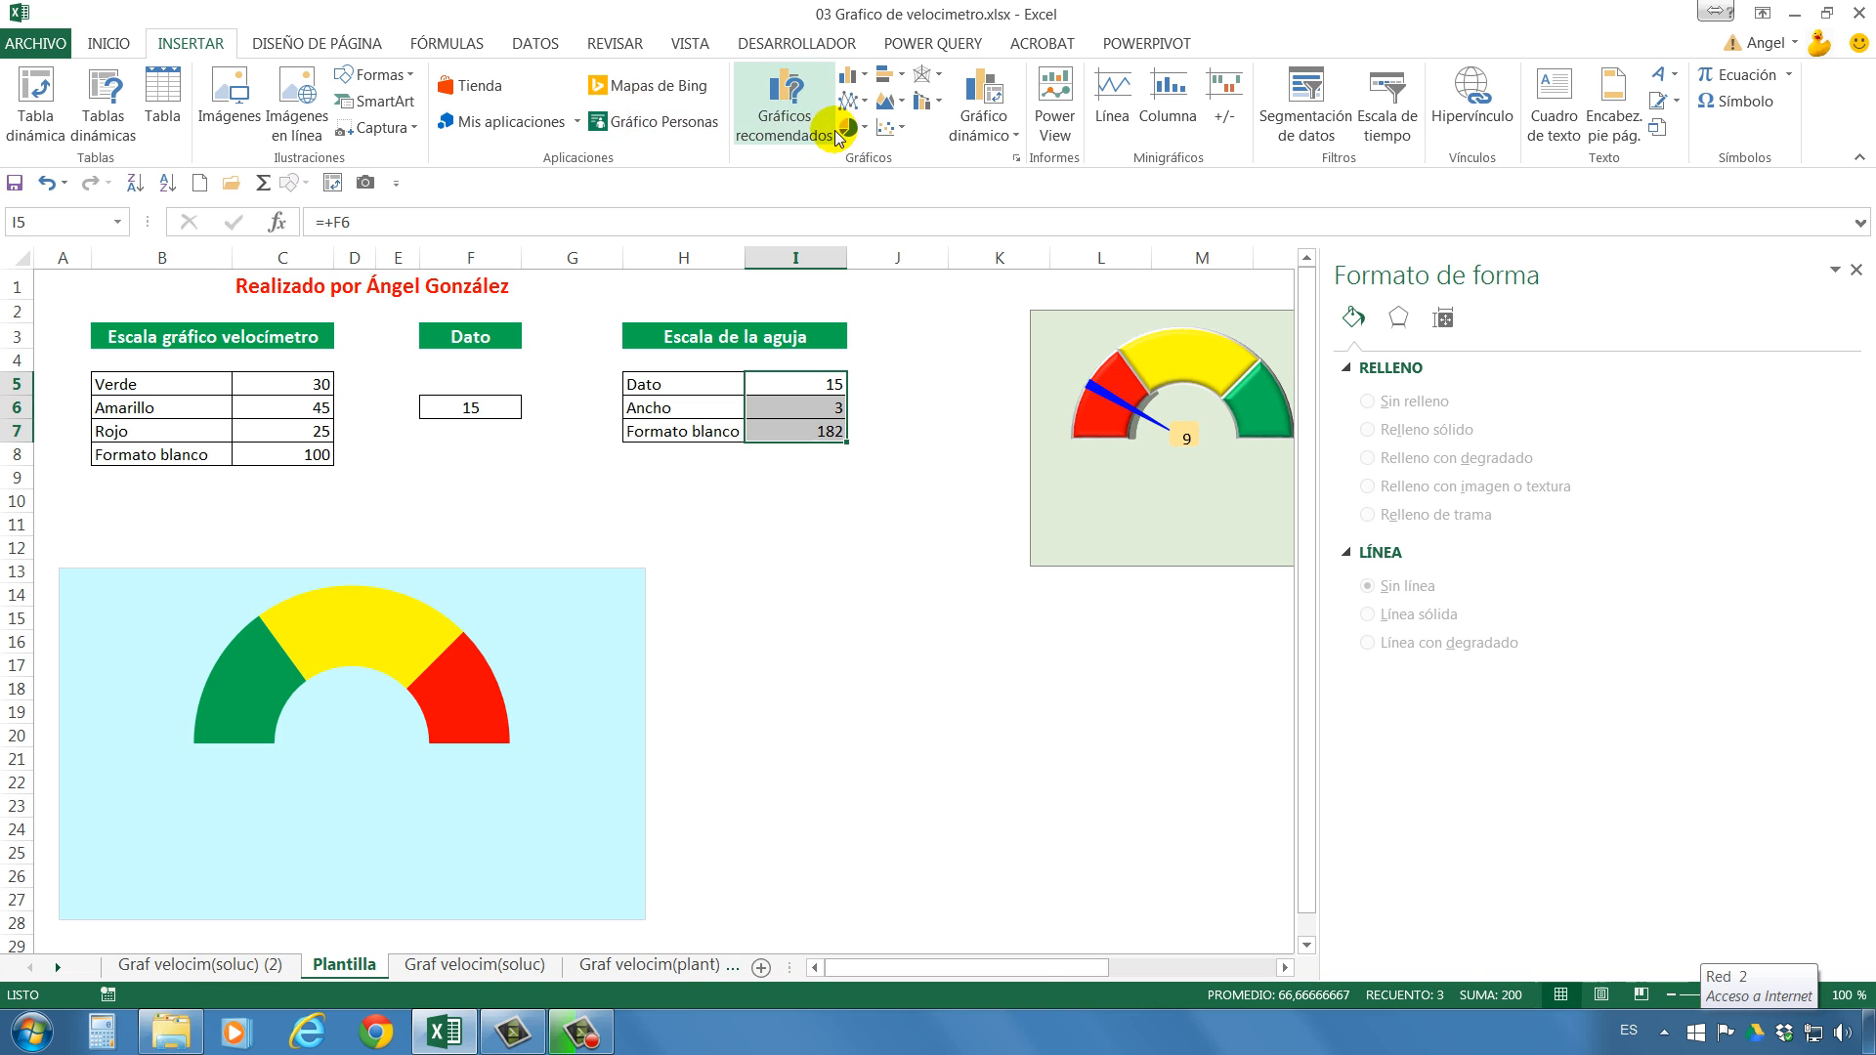
click(865, 128)
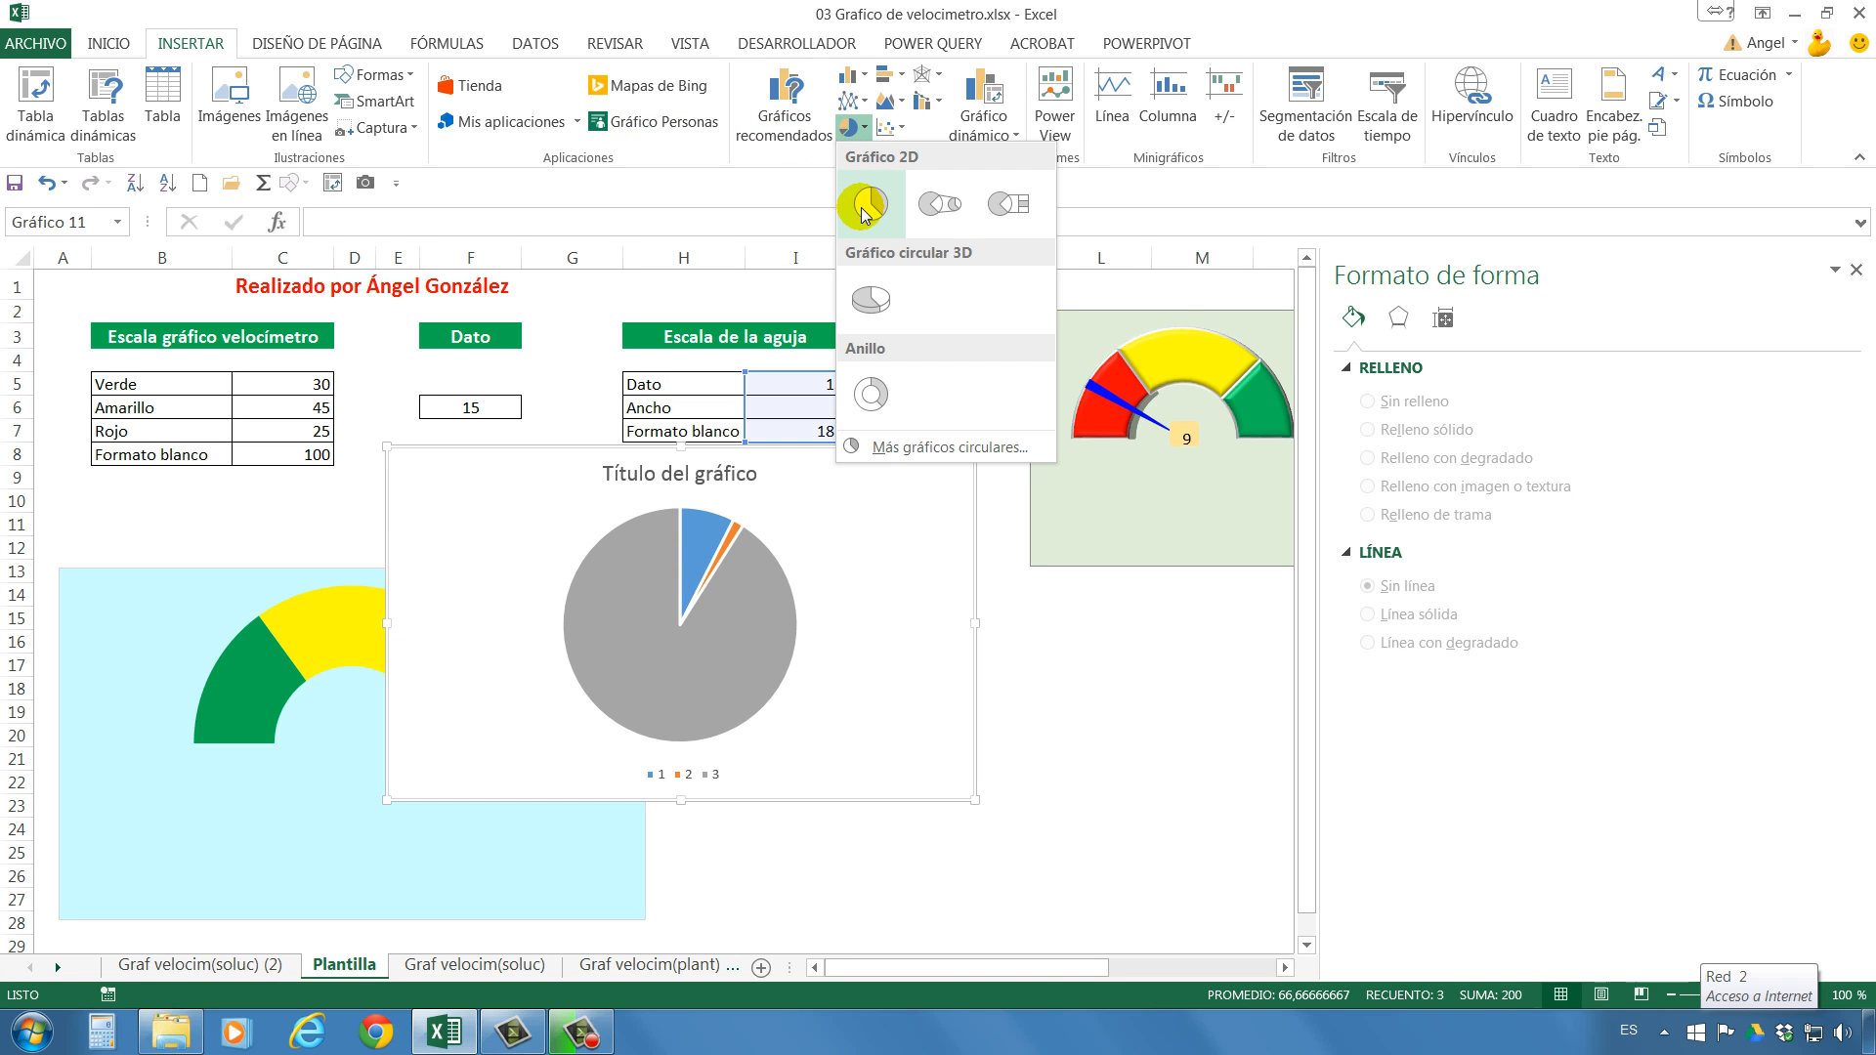
click(865, 208)
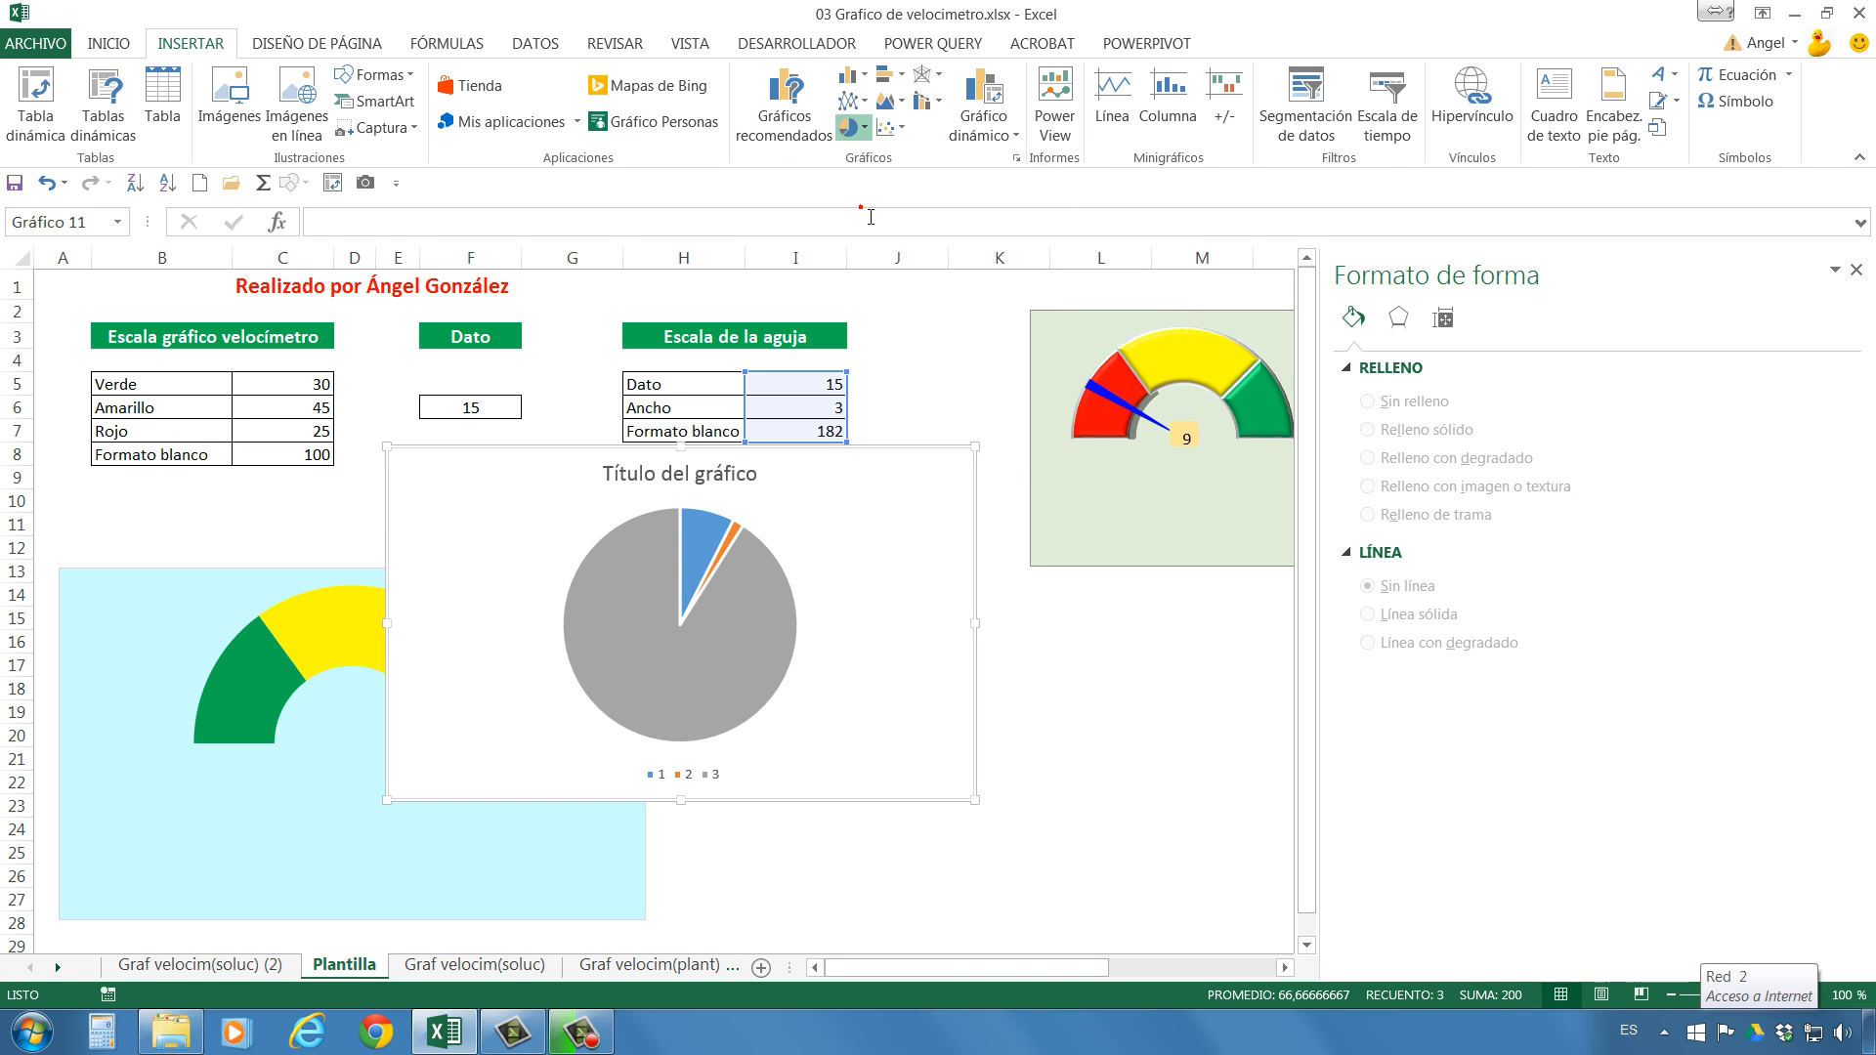
drag(862, 450, 1114, 570)
Delete the title and the legend from the new pie chart.
click(1003, 596)
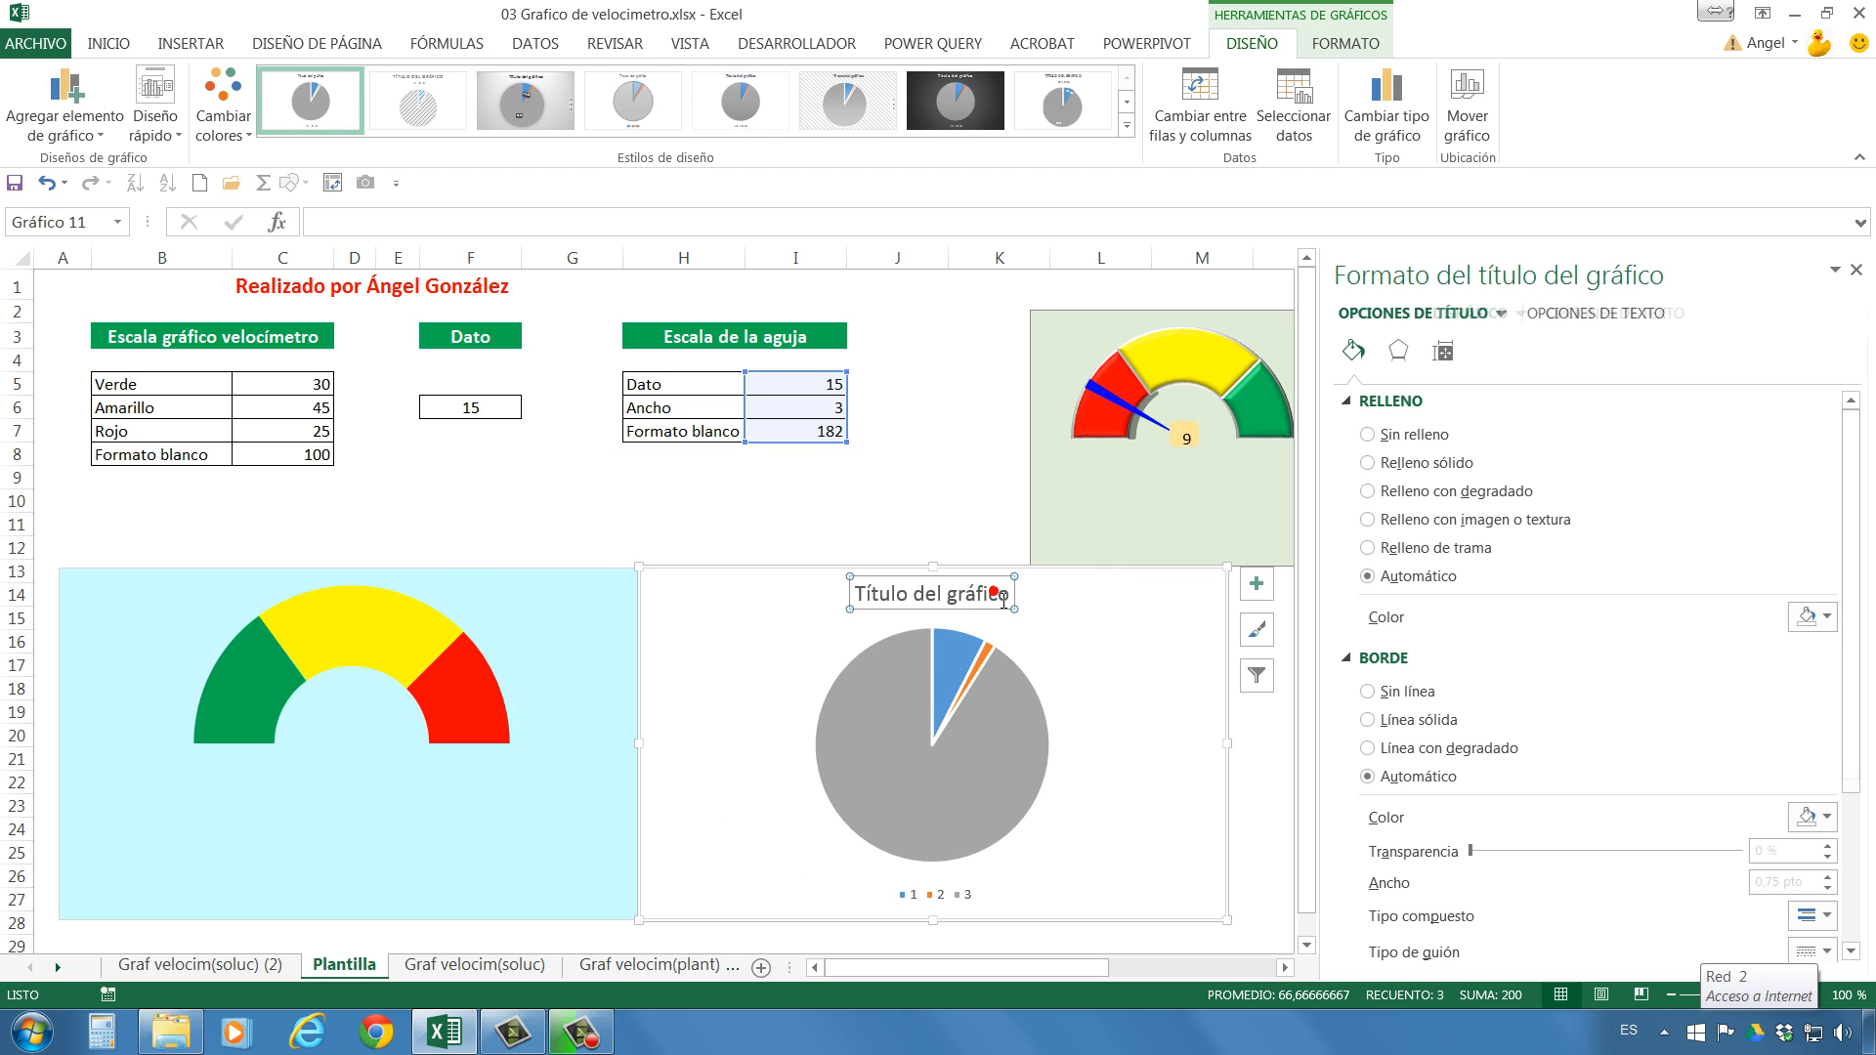
key(Delete)
click(943, 894)
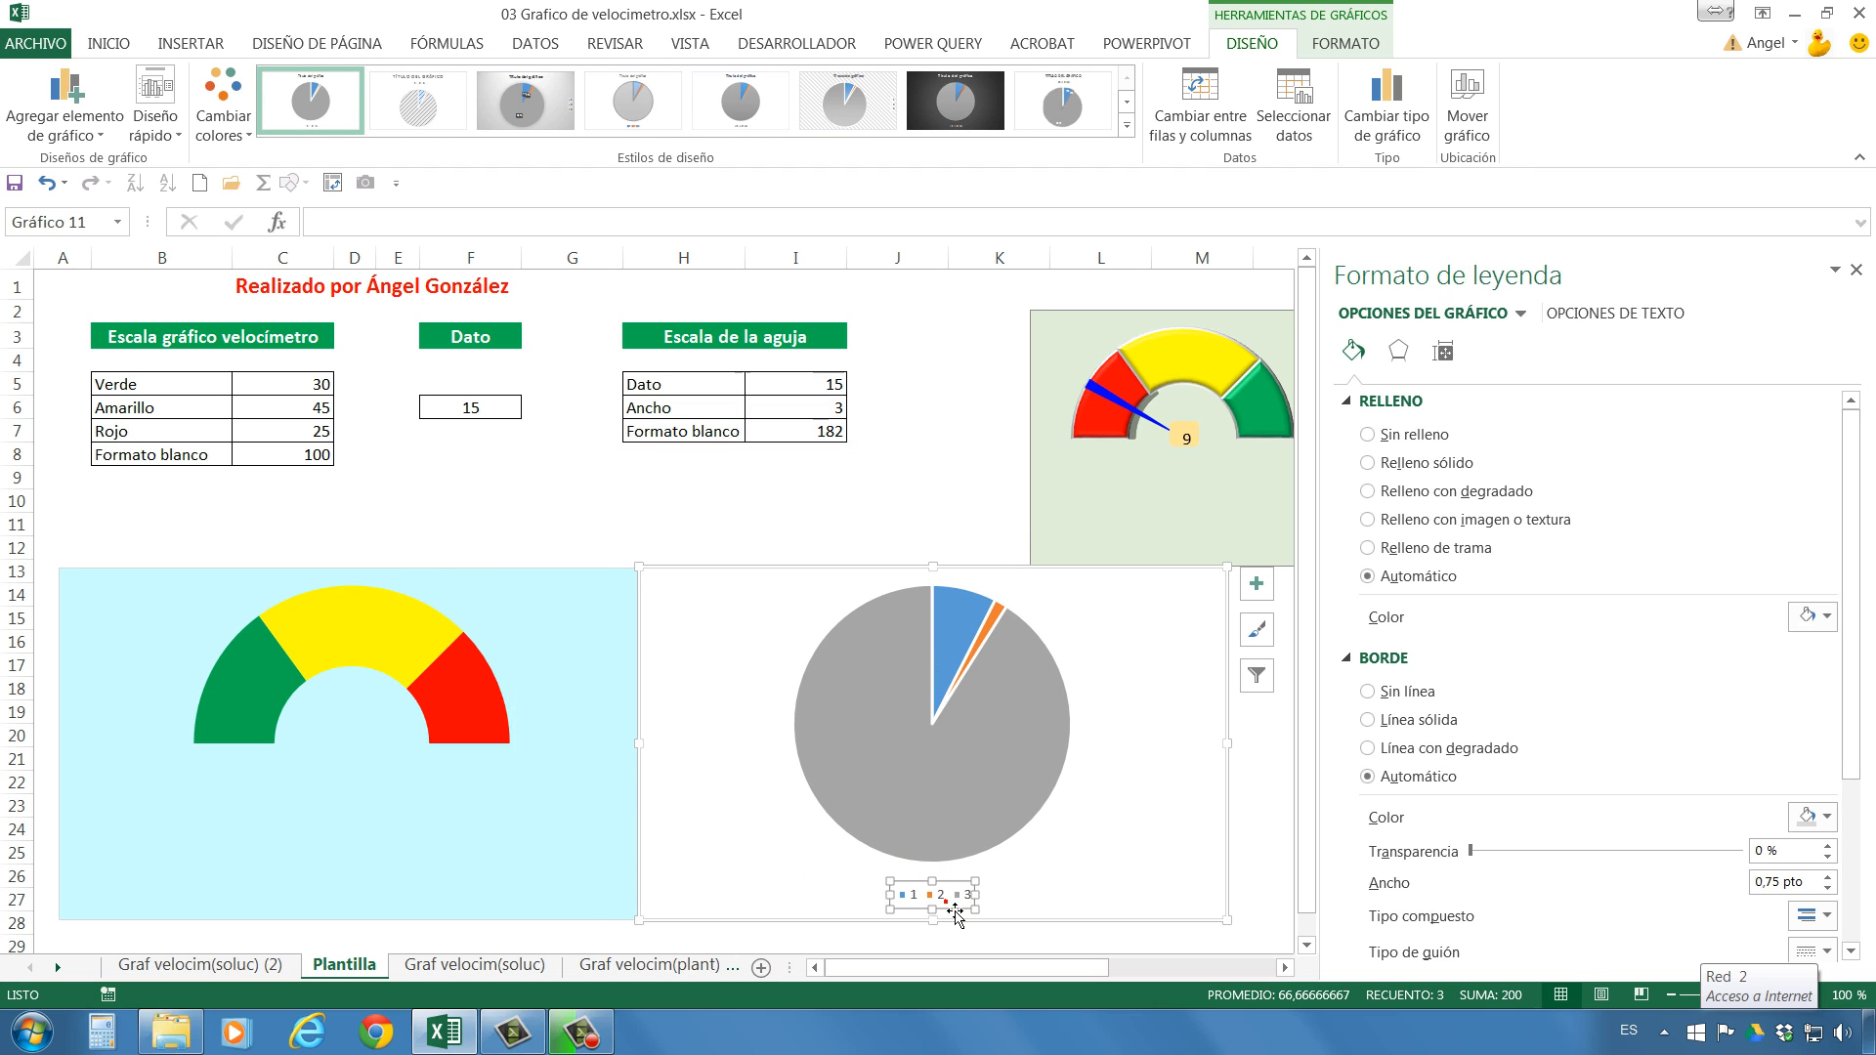
key(Delete)
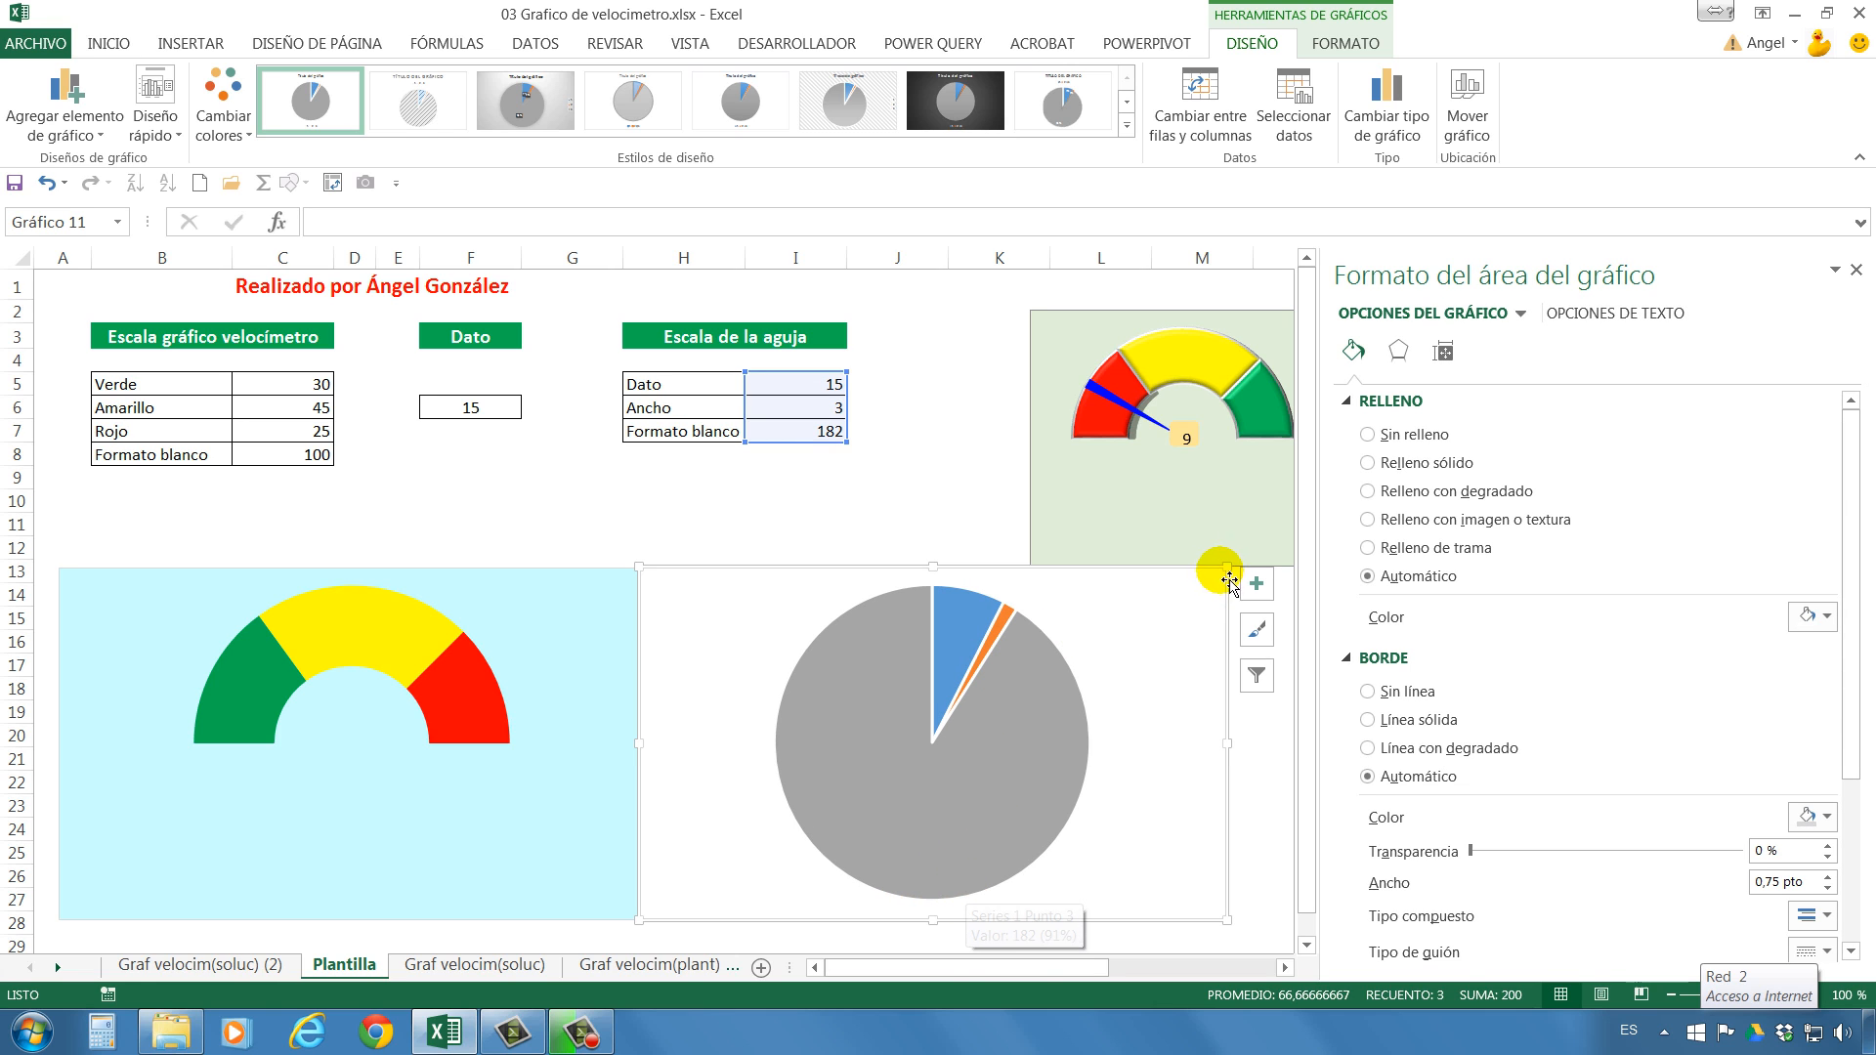
Set the angle of the pie chart's first slice to 270°.
click(1036, 703)
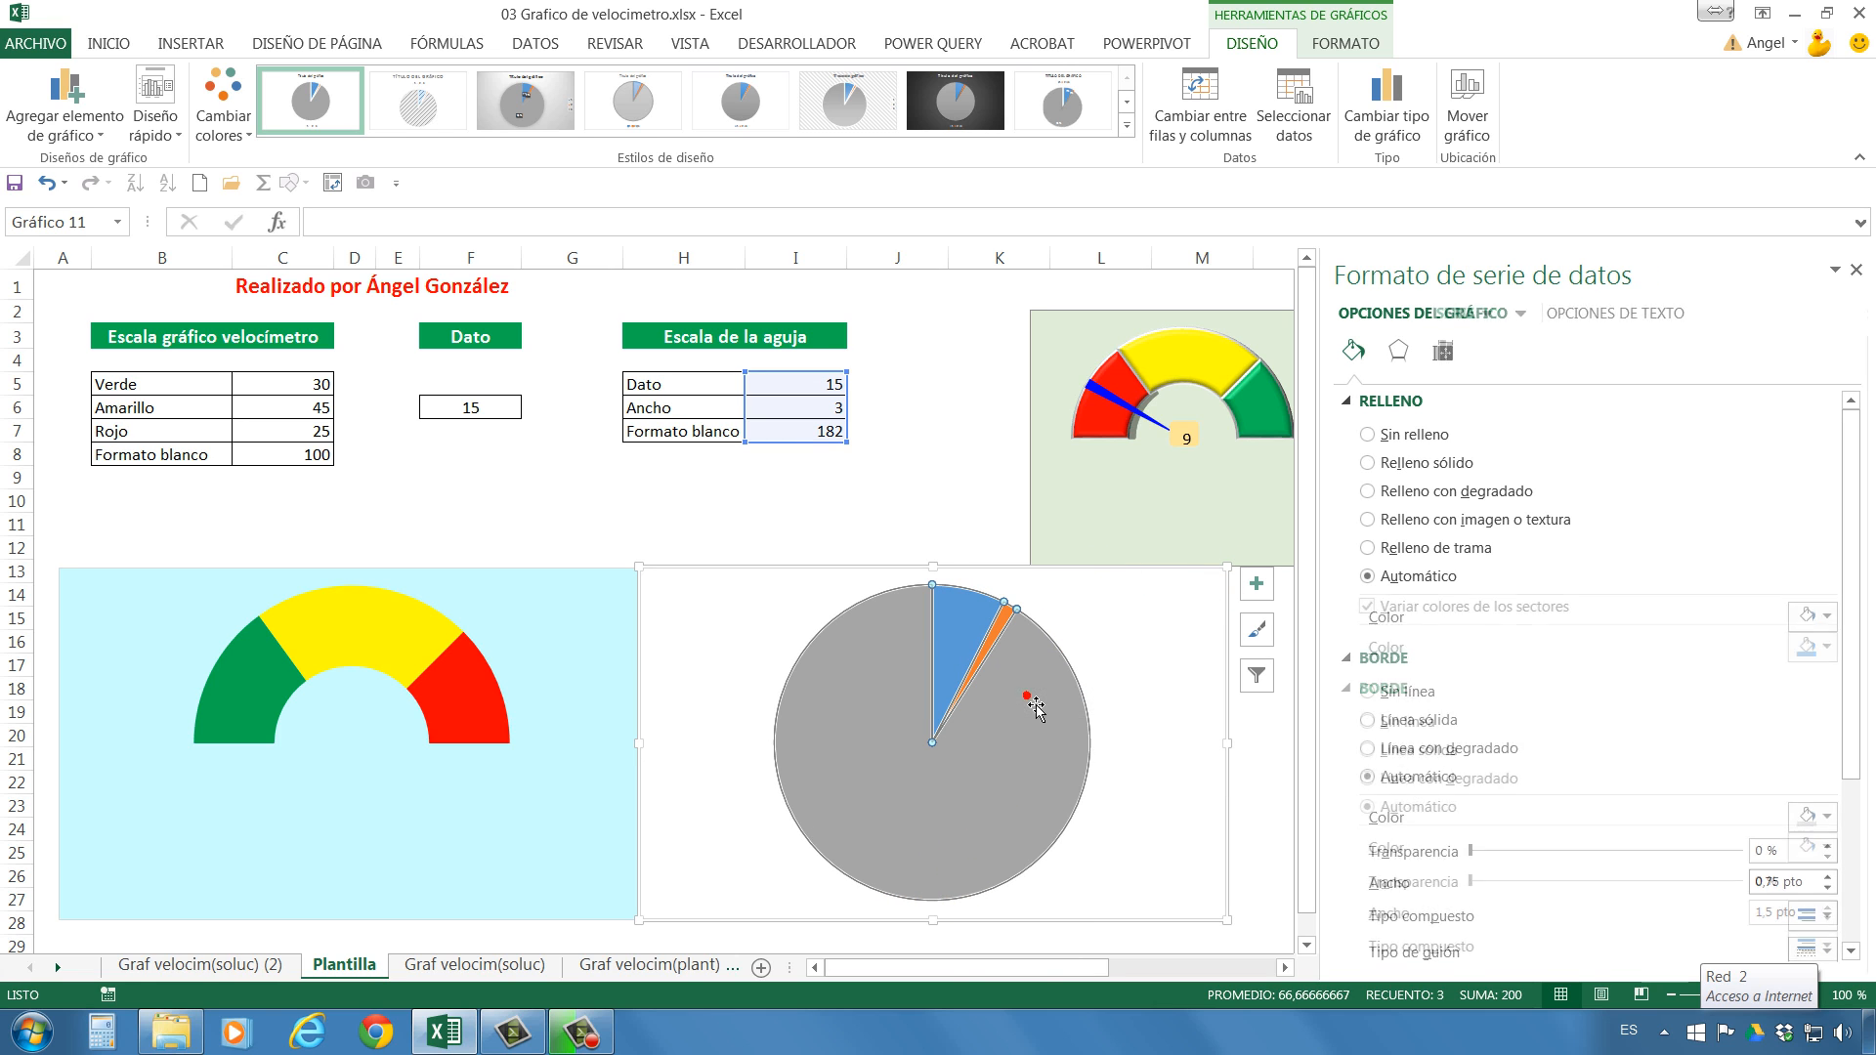
right_click(1032, 700)
click(1162, 922)
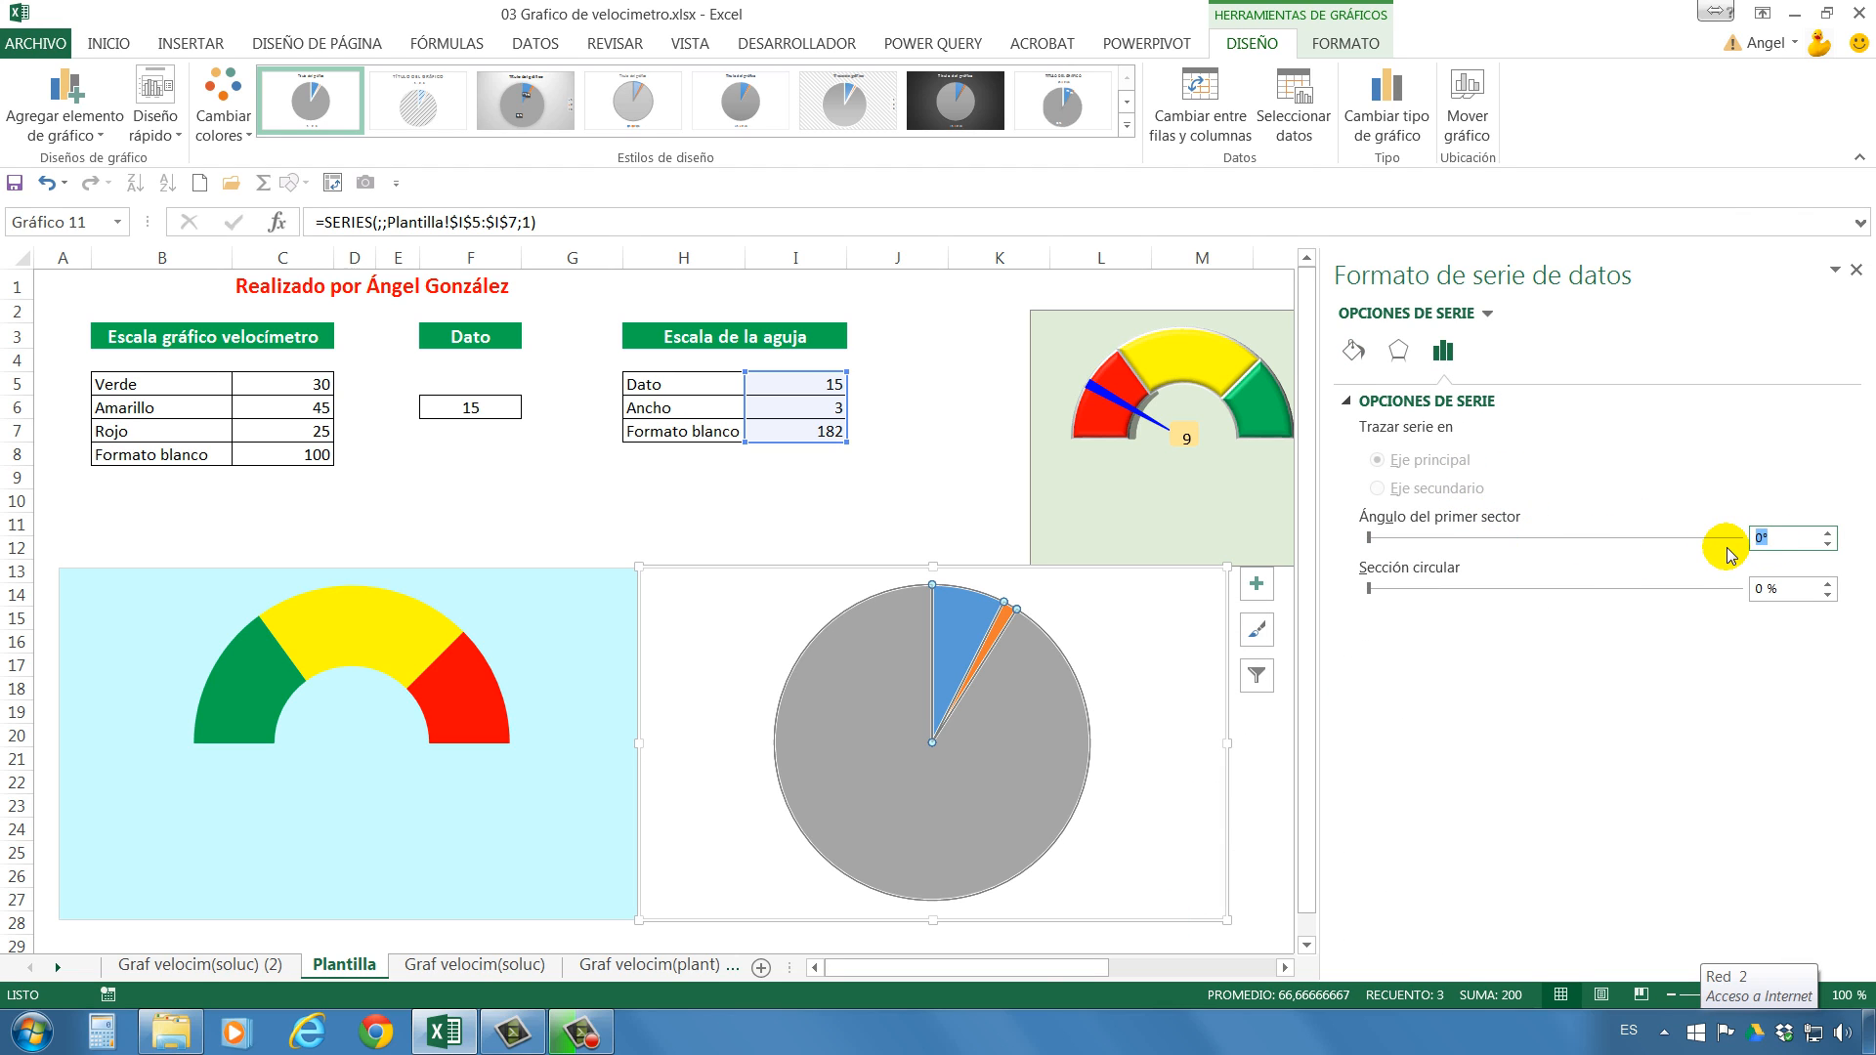
click(1757, 537)
text(270)
key(Return)
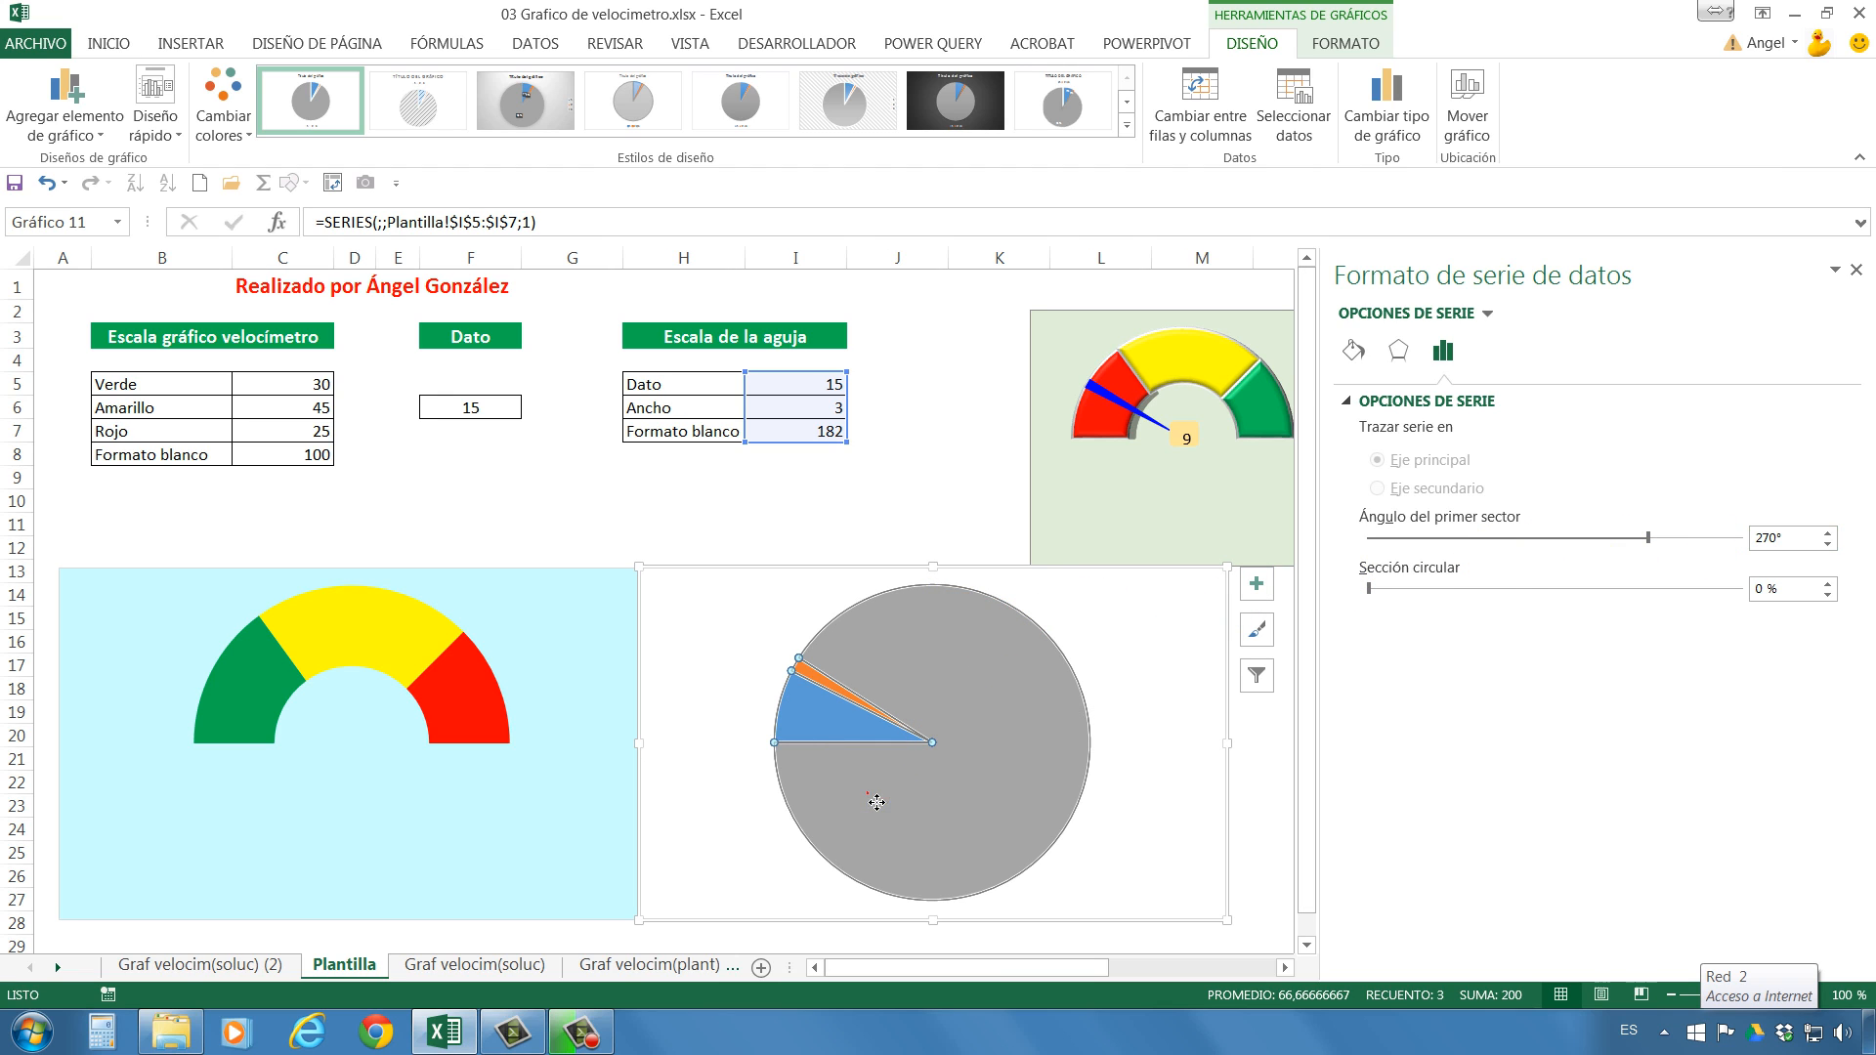
Remove the fill and border from the large grey slice and from the blue Dato slice of the pie chart.
click(984, 784)
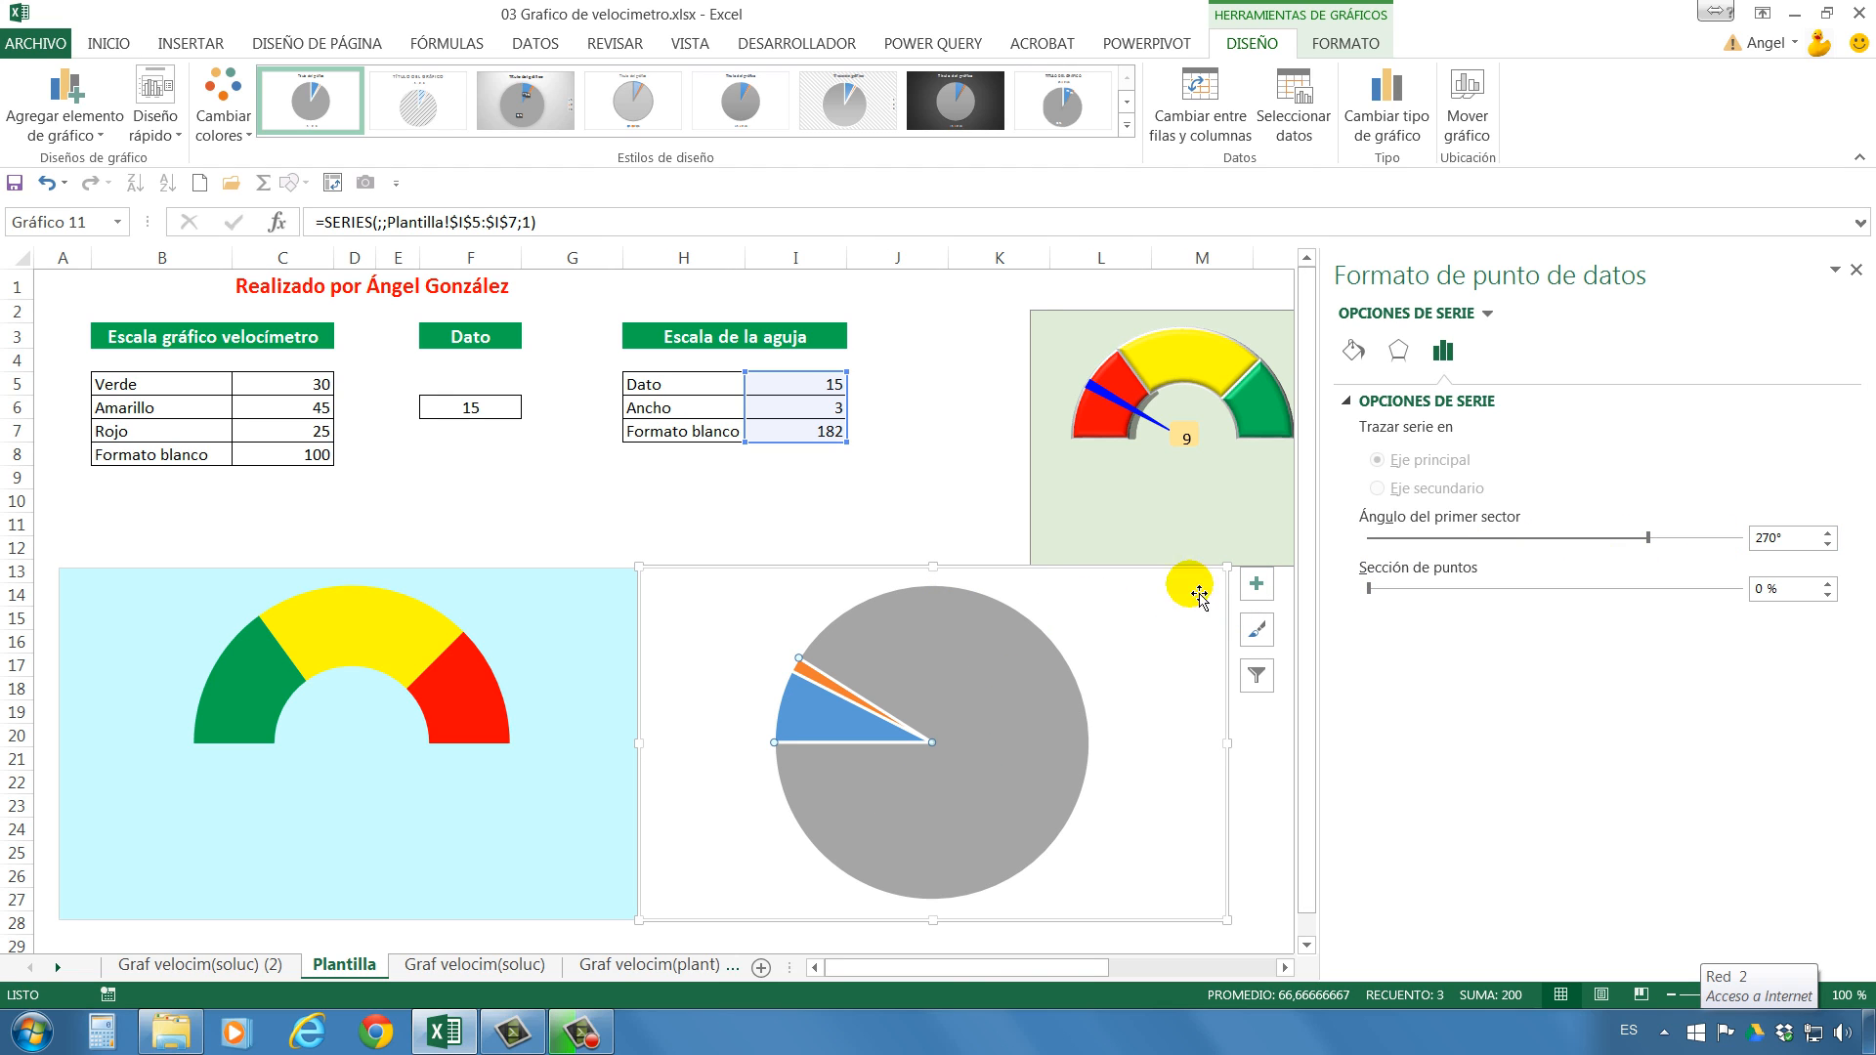
click(1353, 349)
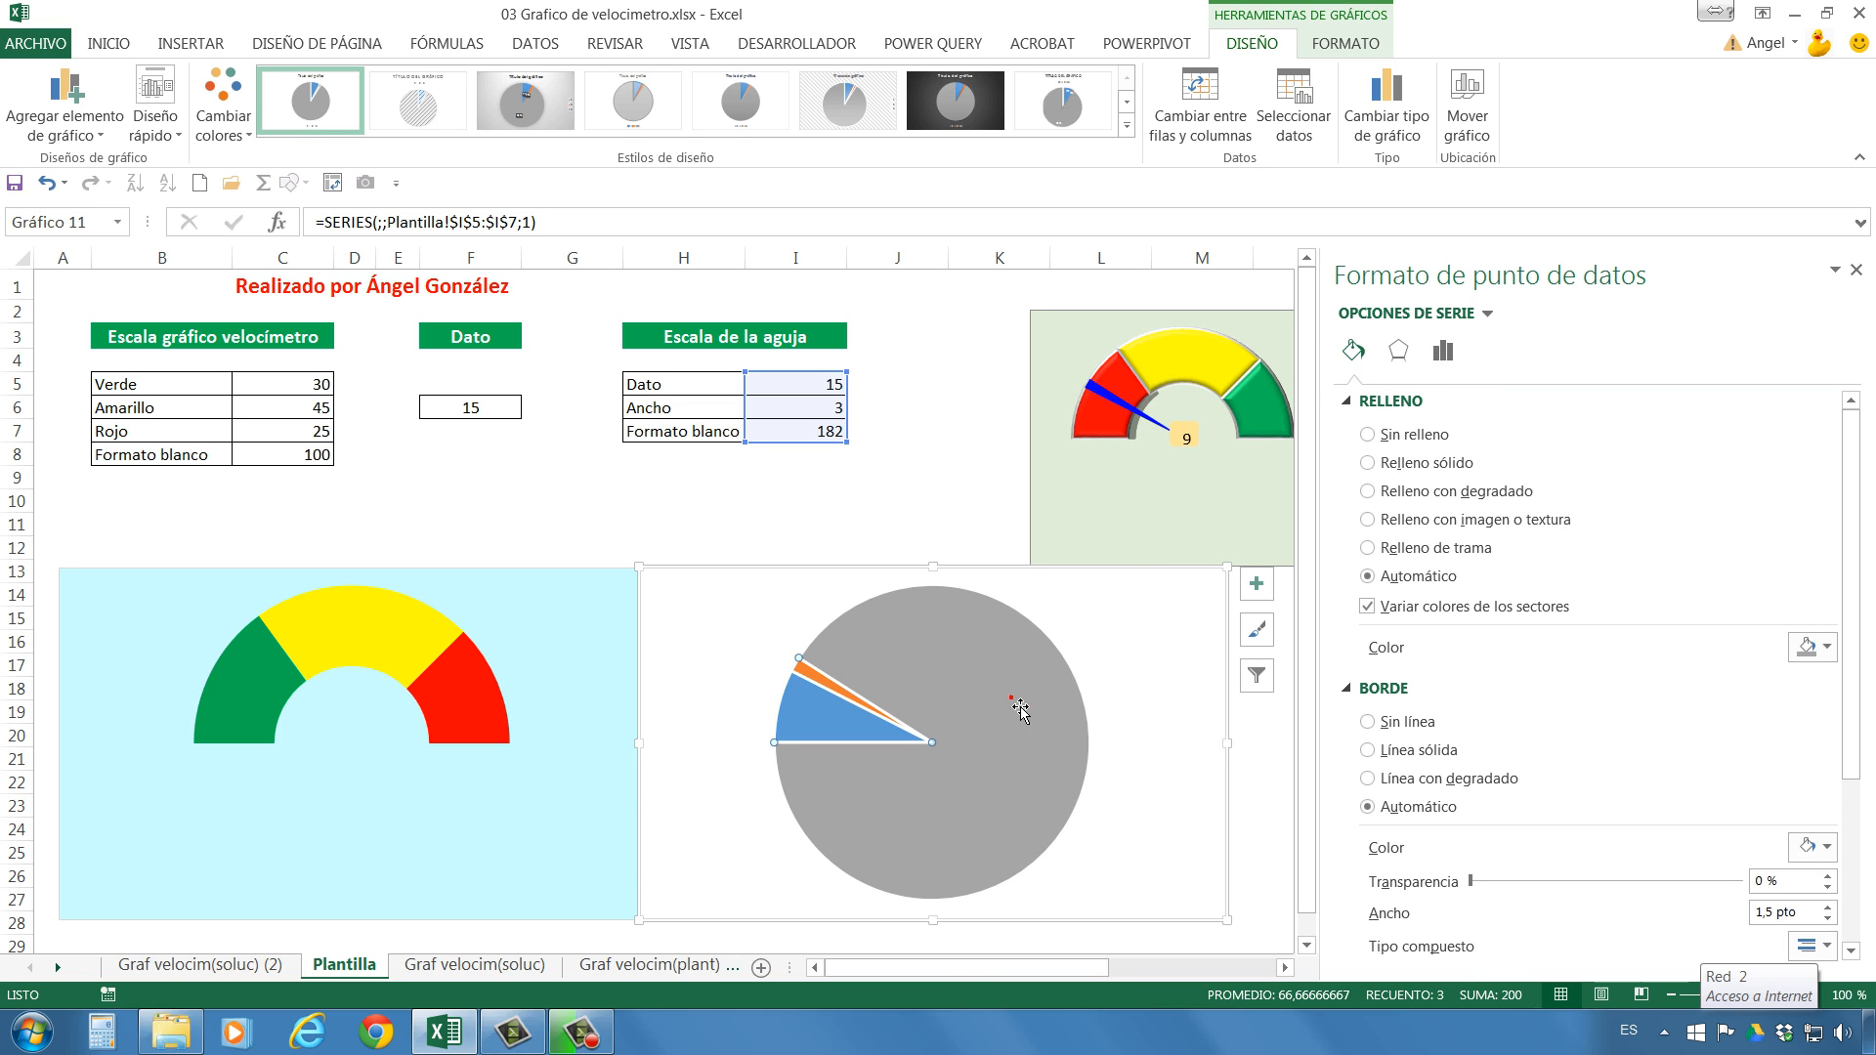
click(1367, 434)
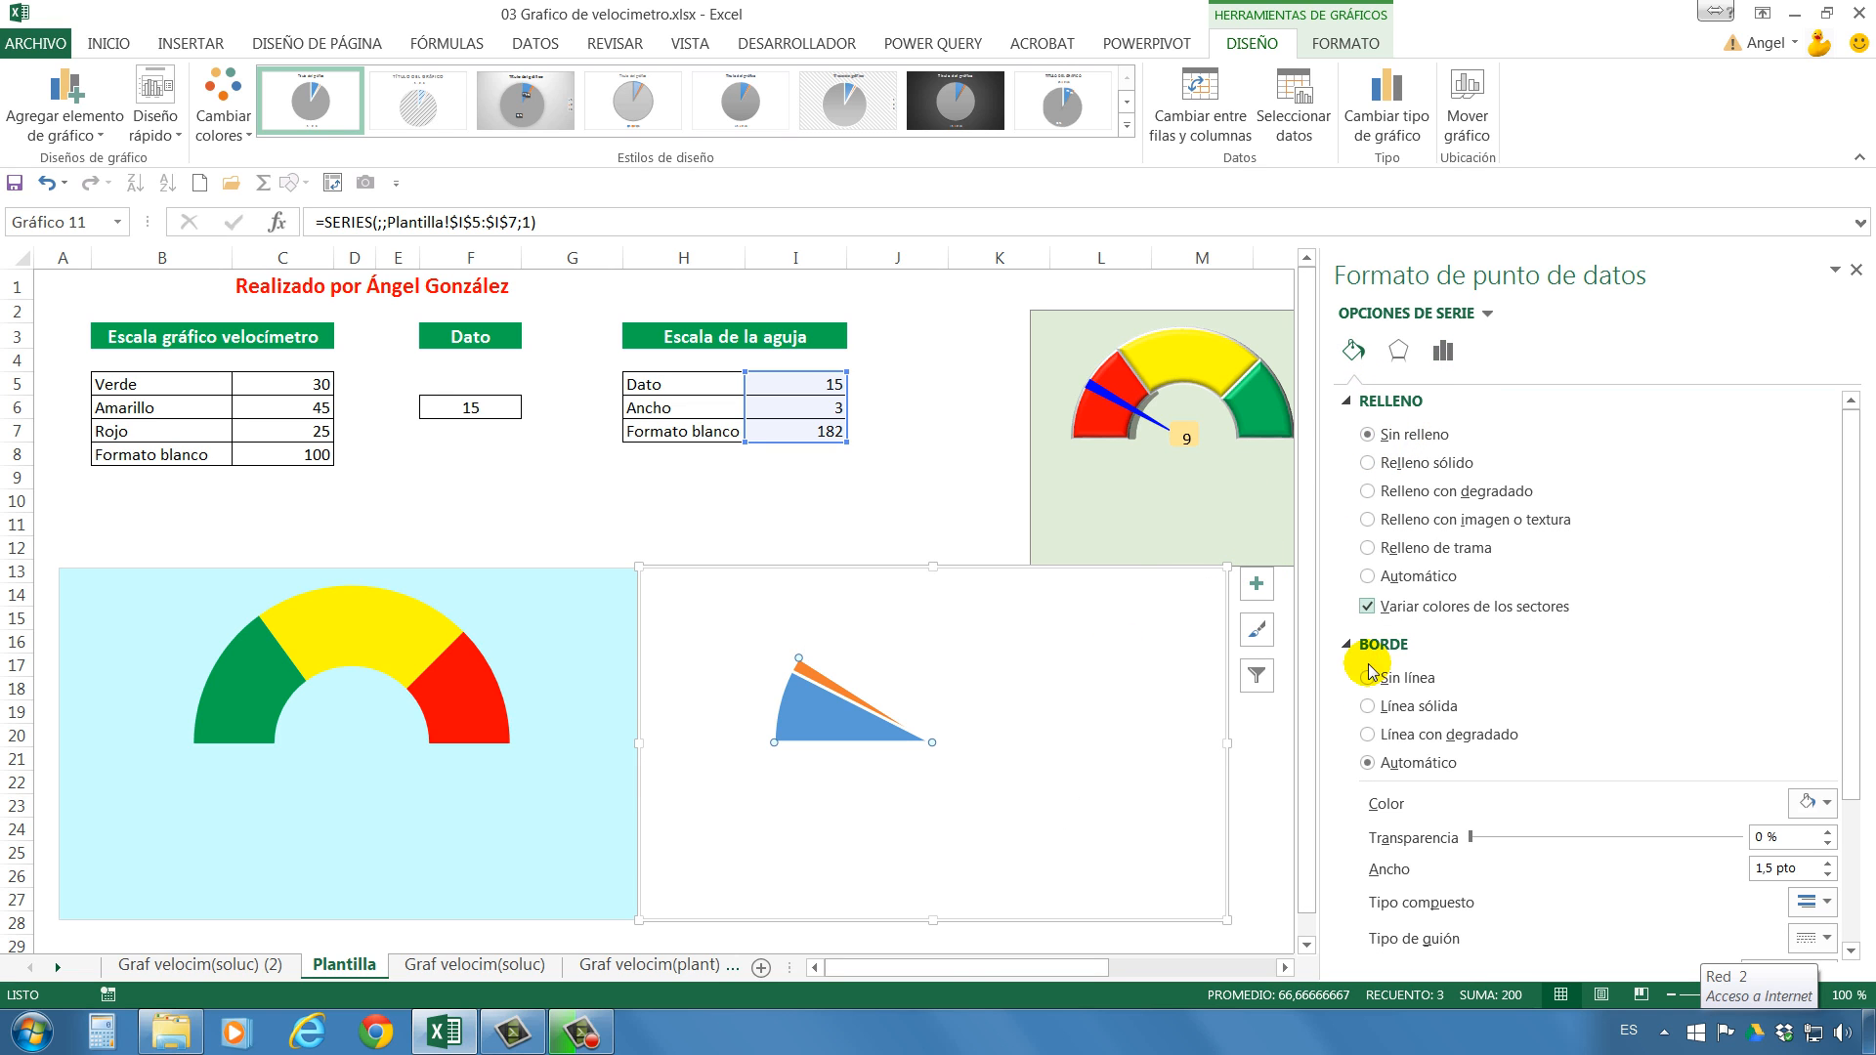
click(1368, 679)
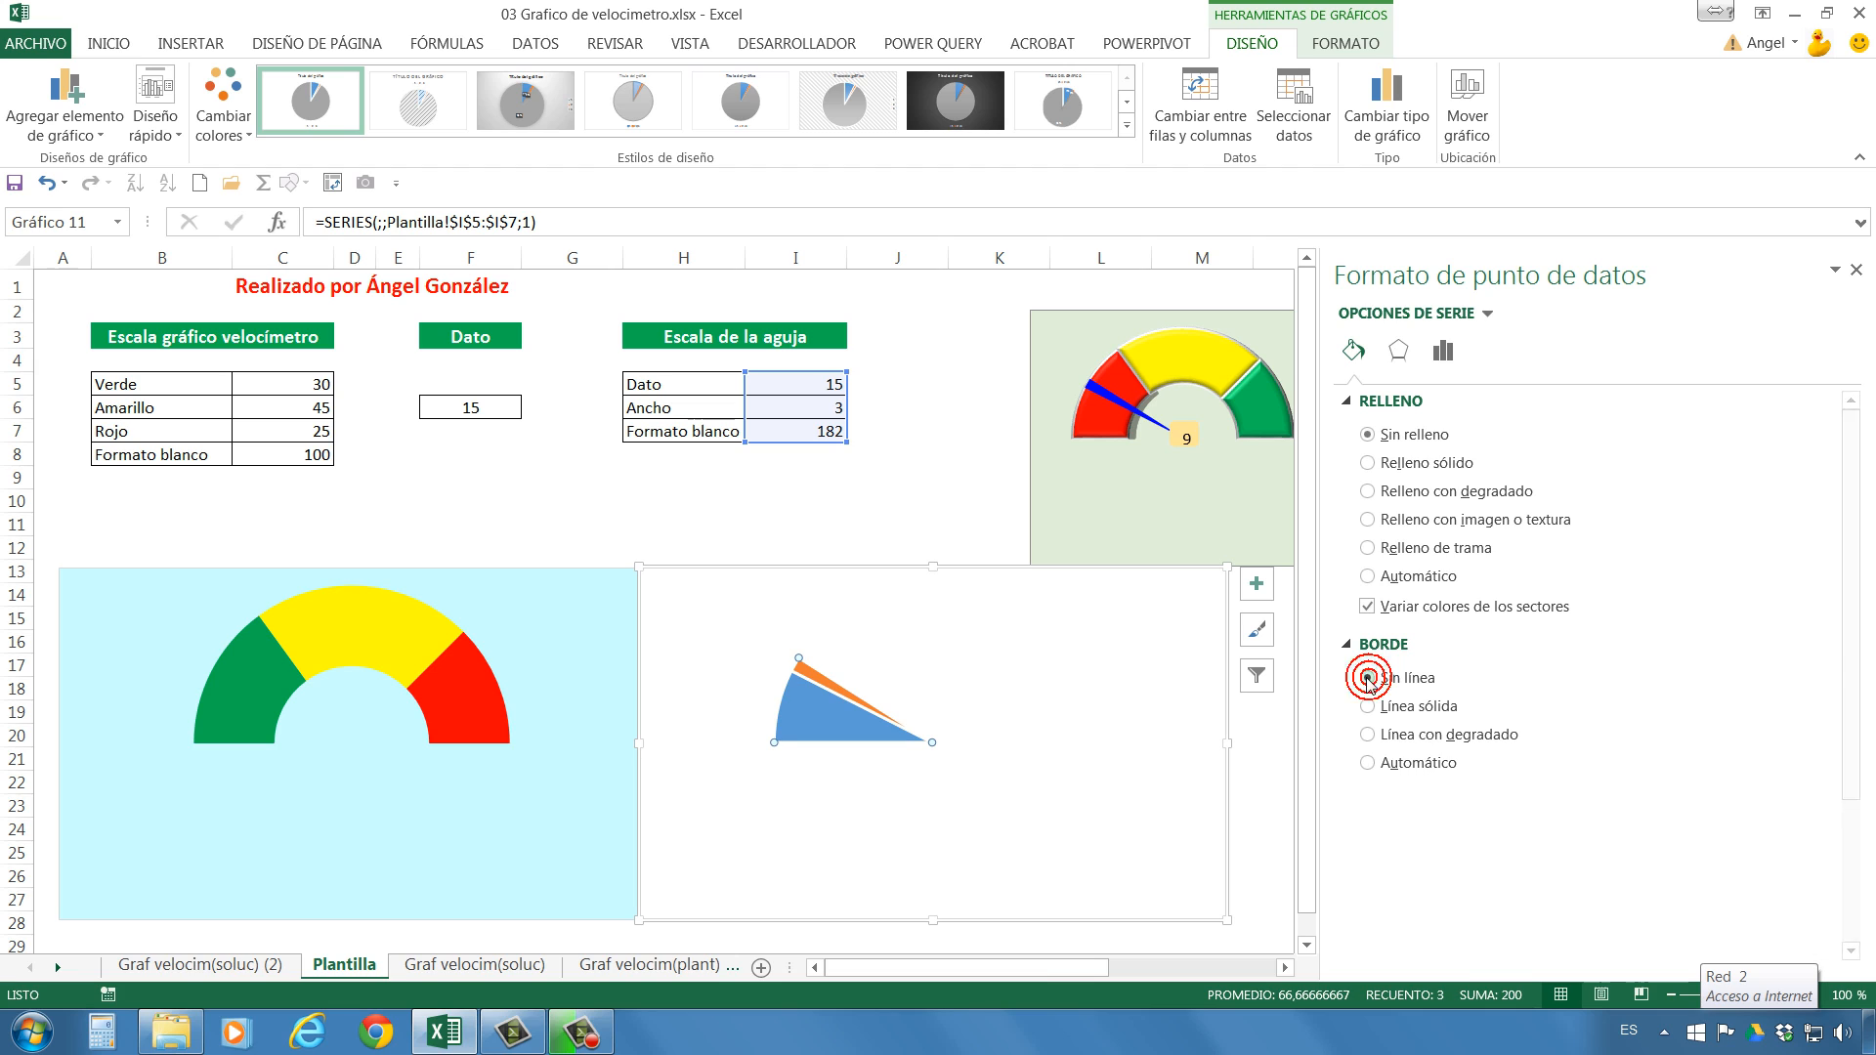
click(829, 743)
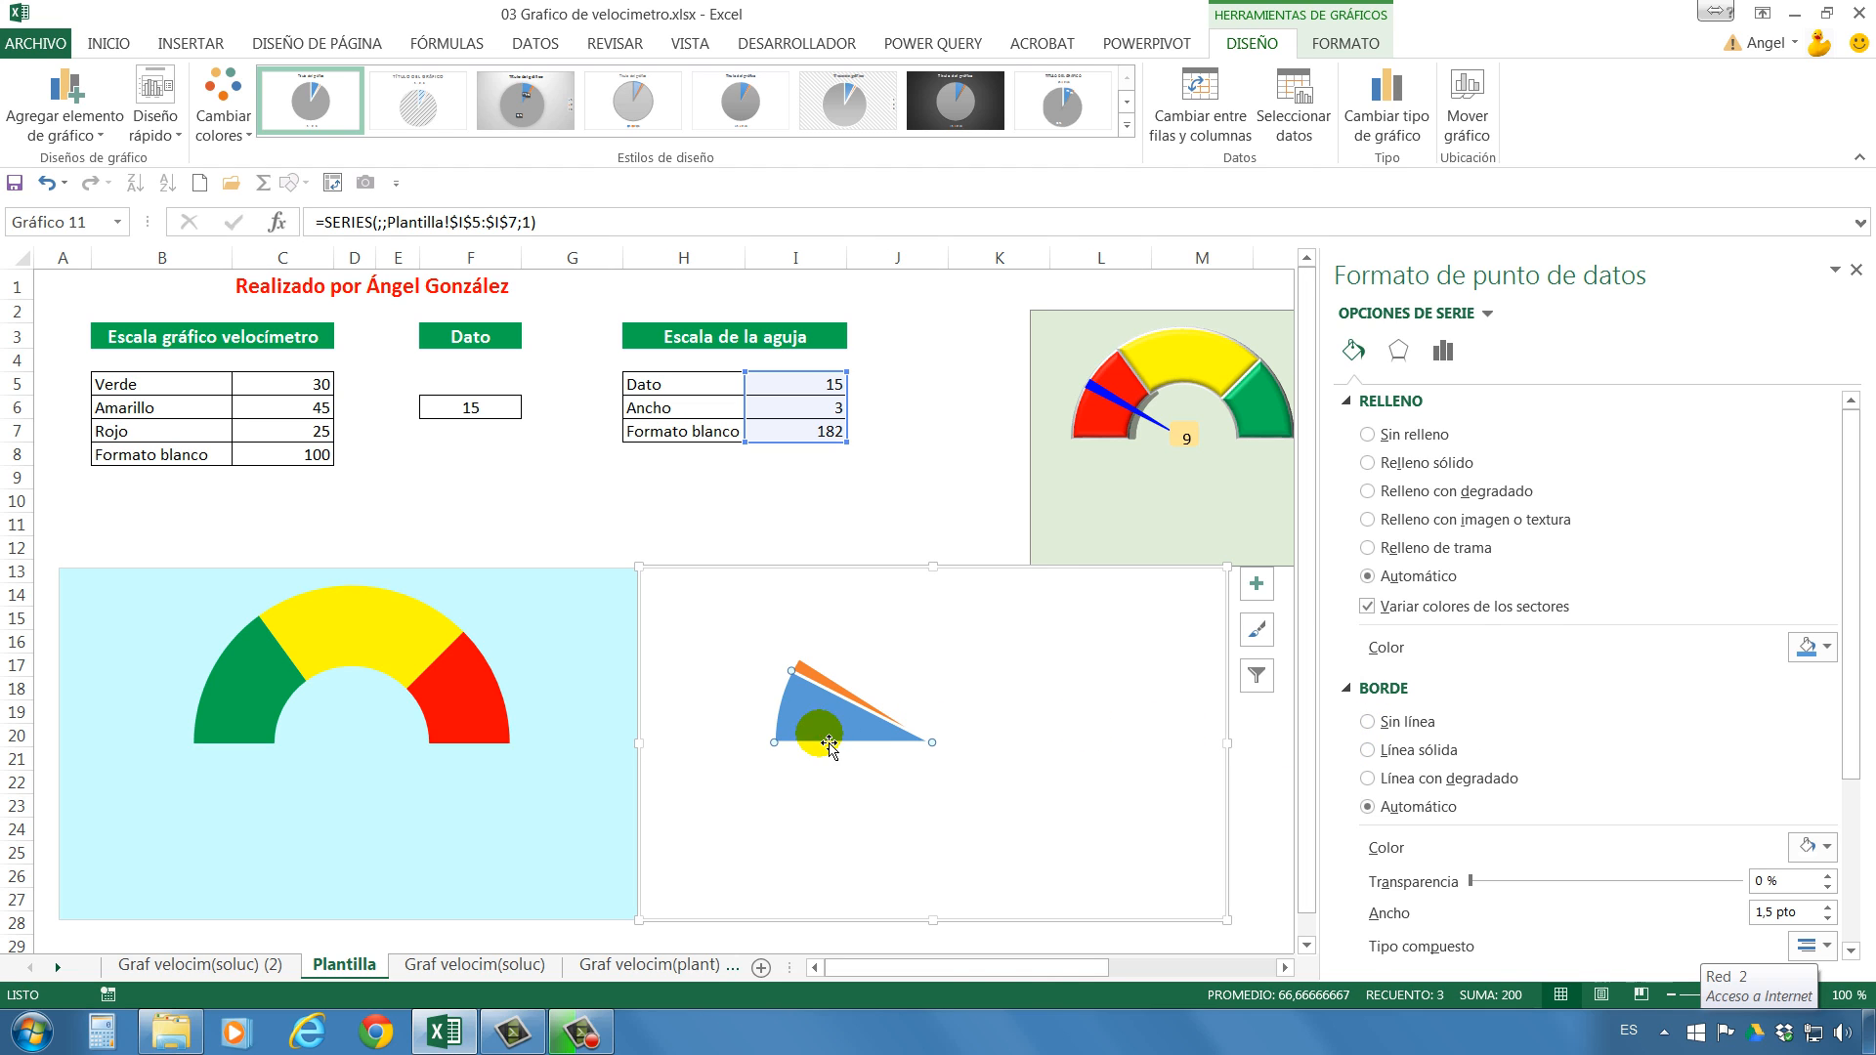
click(1367, 433)
click(1368, 678)
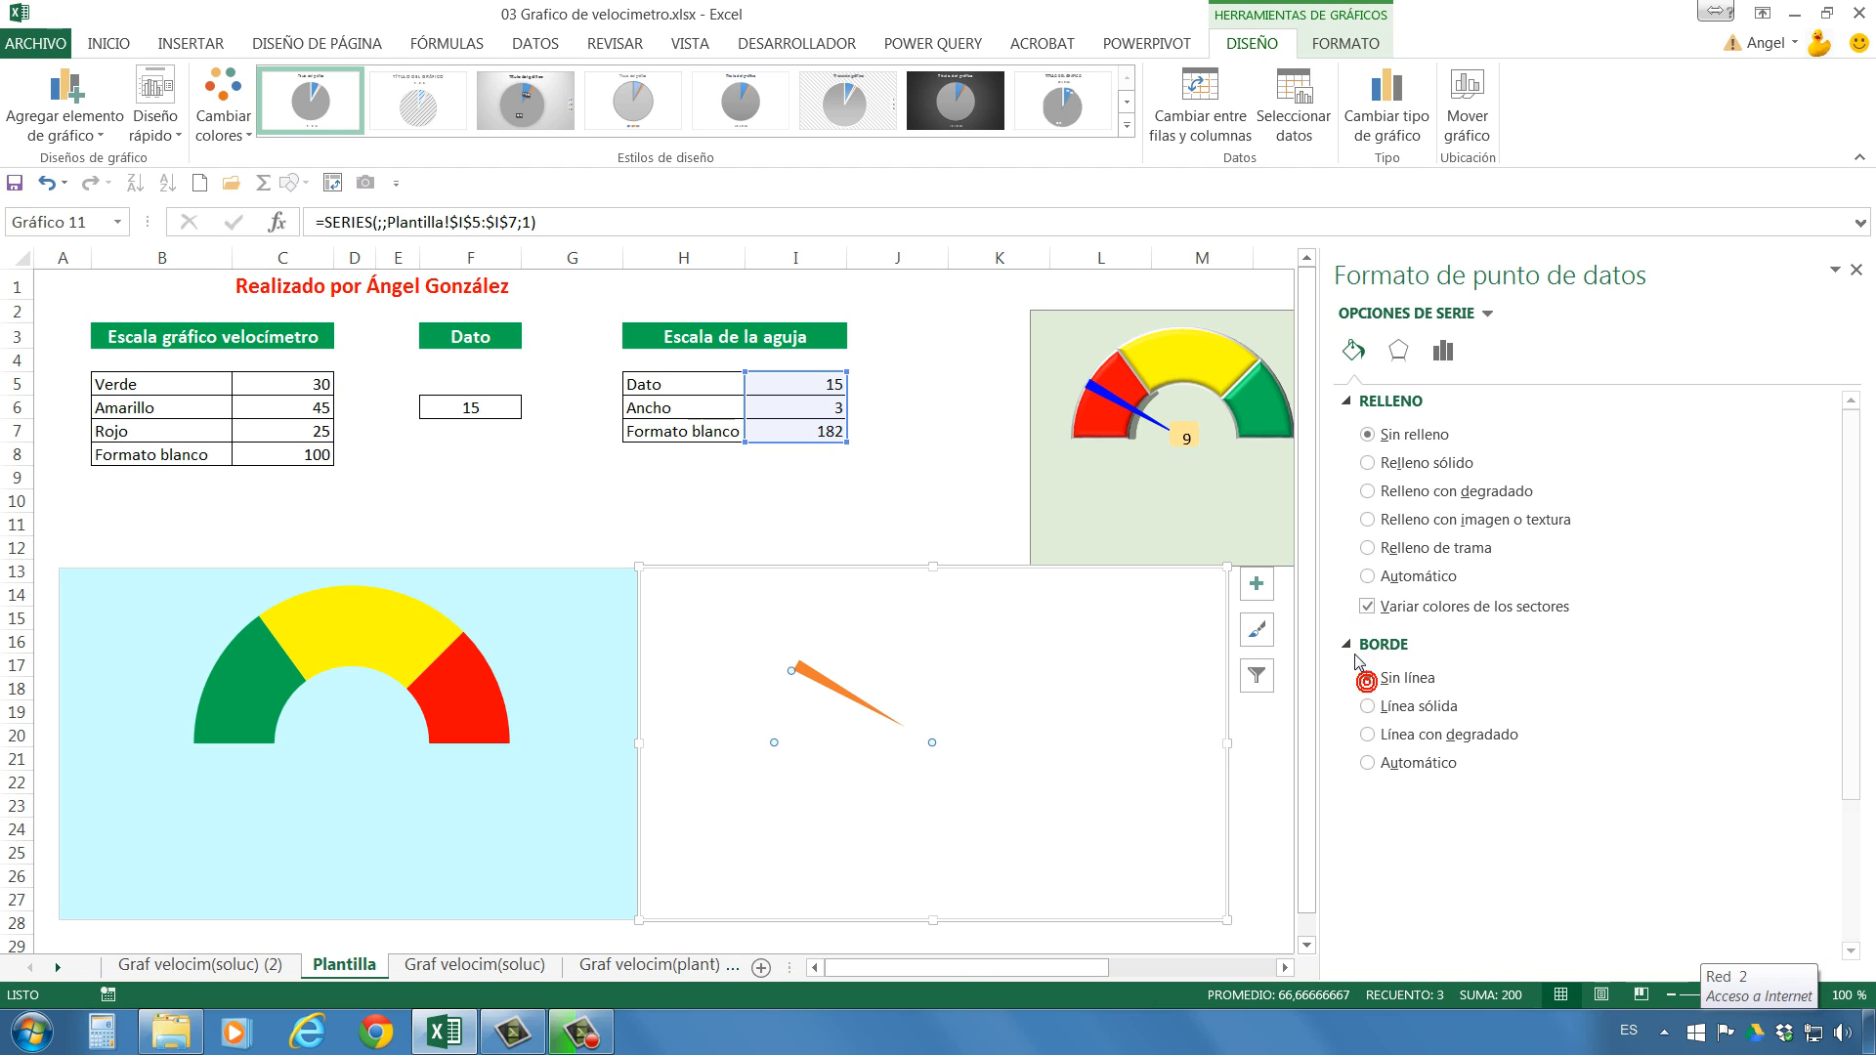
Fill the narrow Ancho slice with the recently used dark blue and remove its border.
click(839, 695)
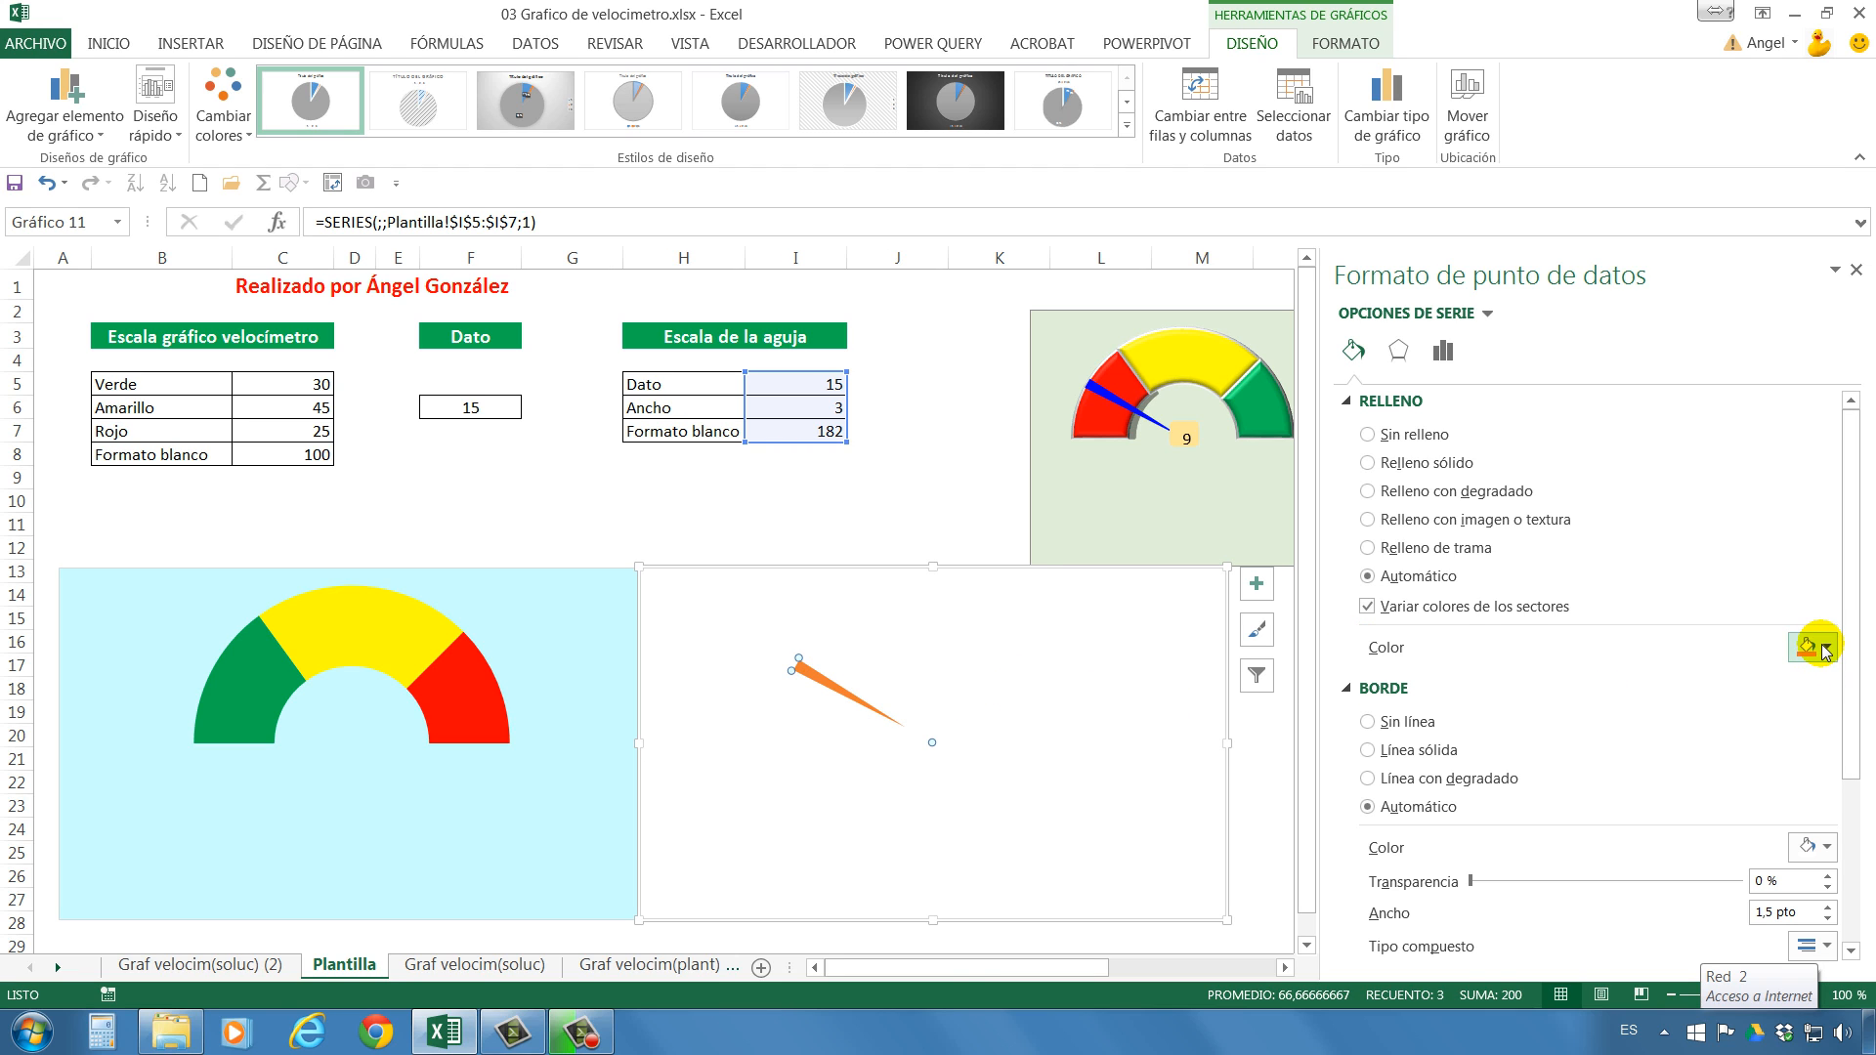
click(1826, 649)
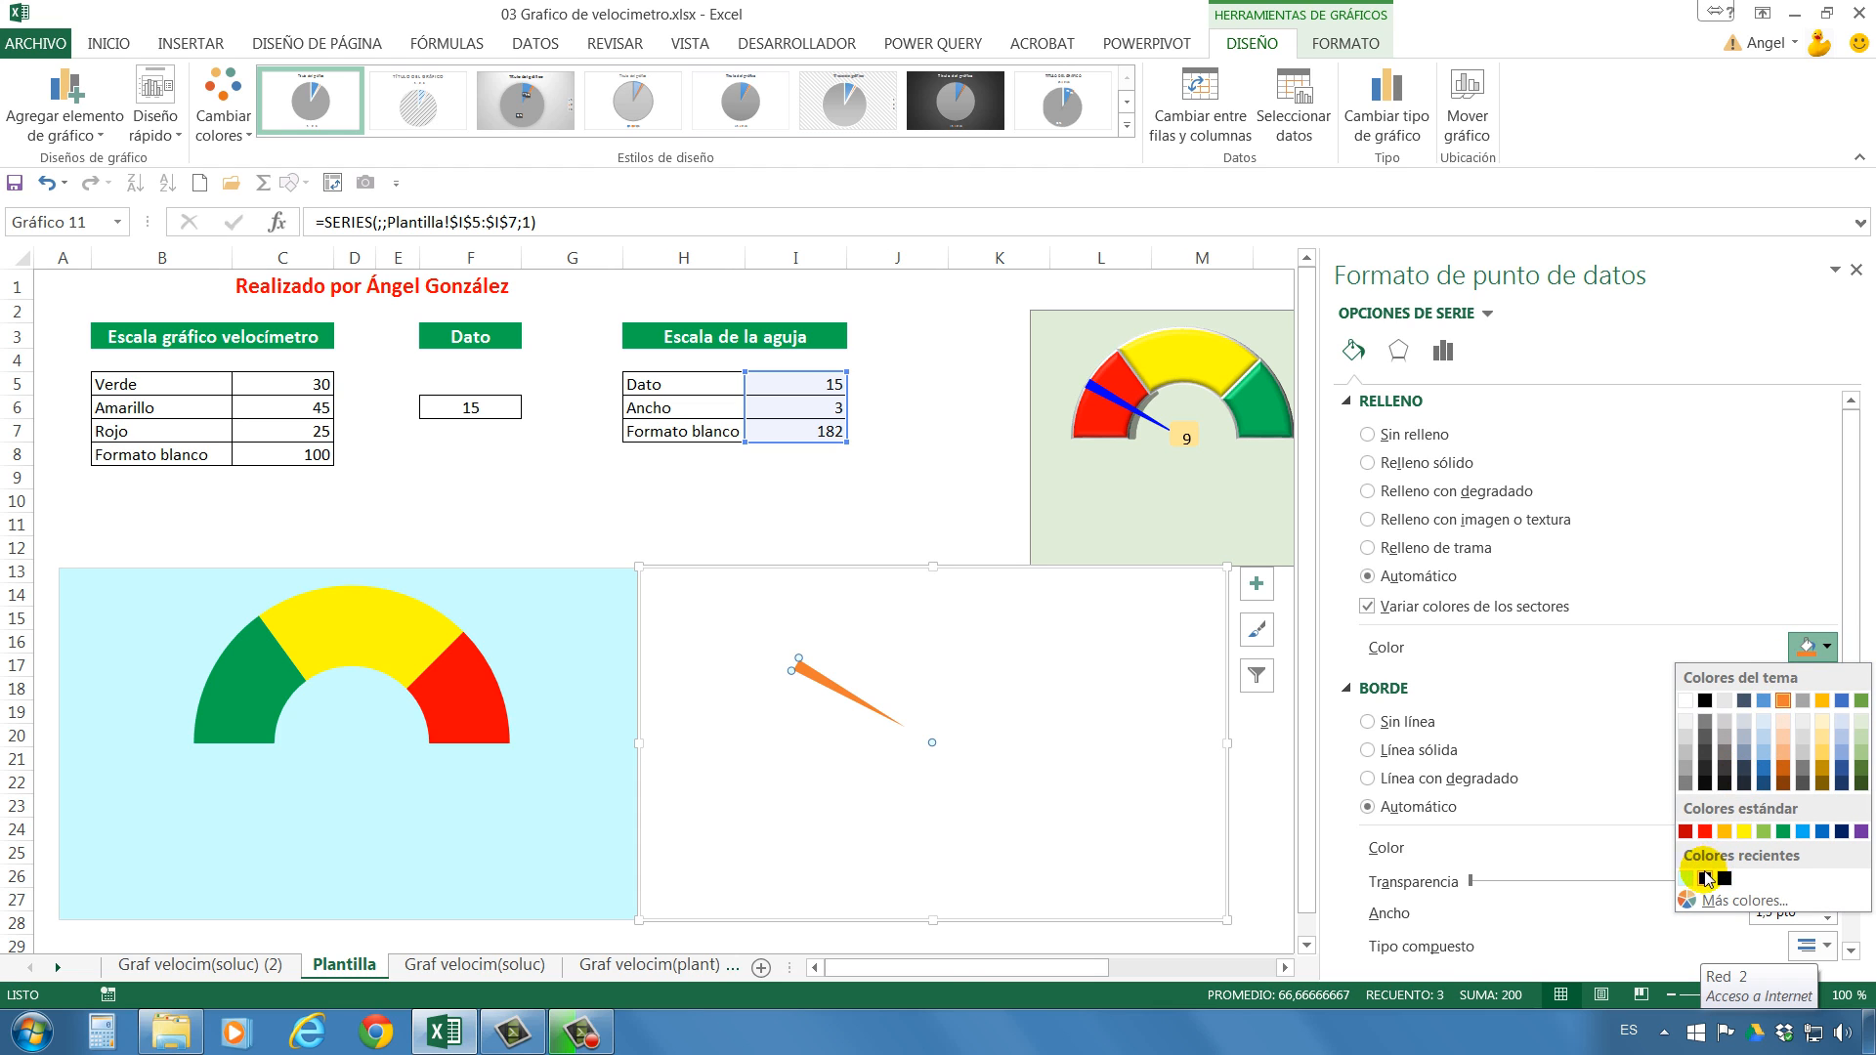
click(1705, 878)
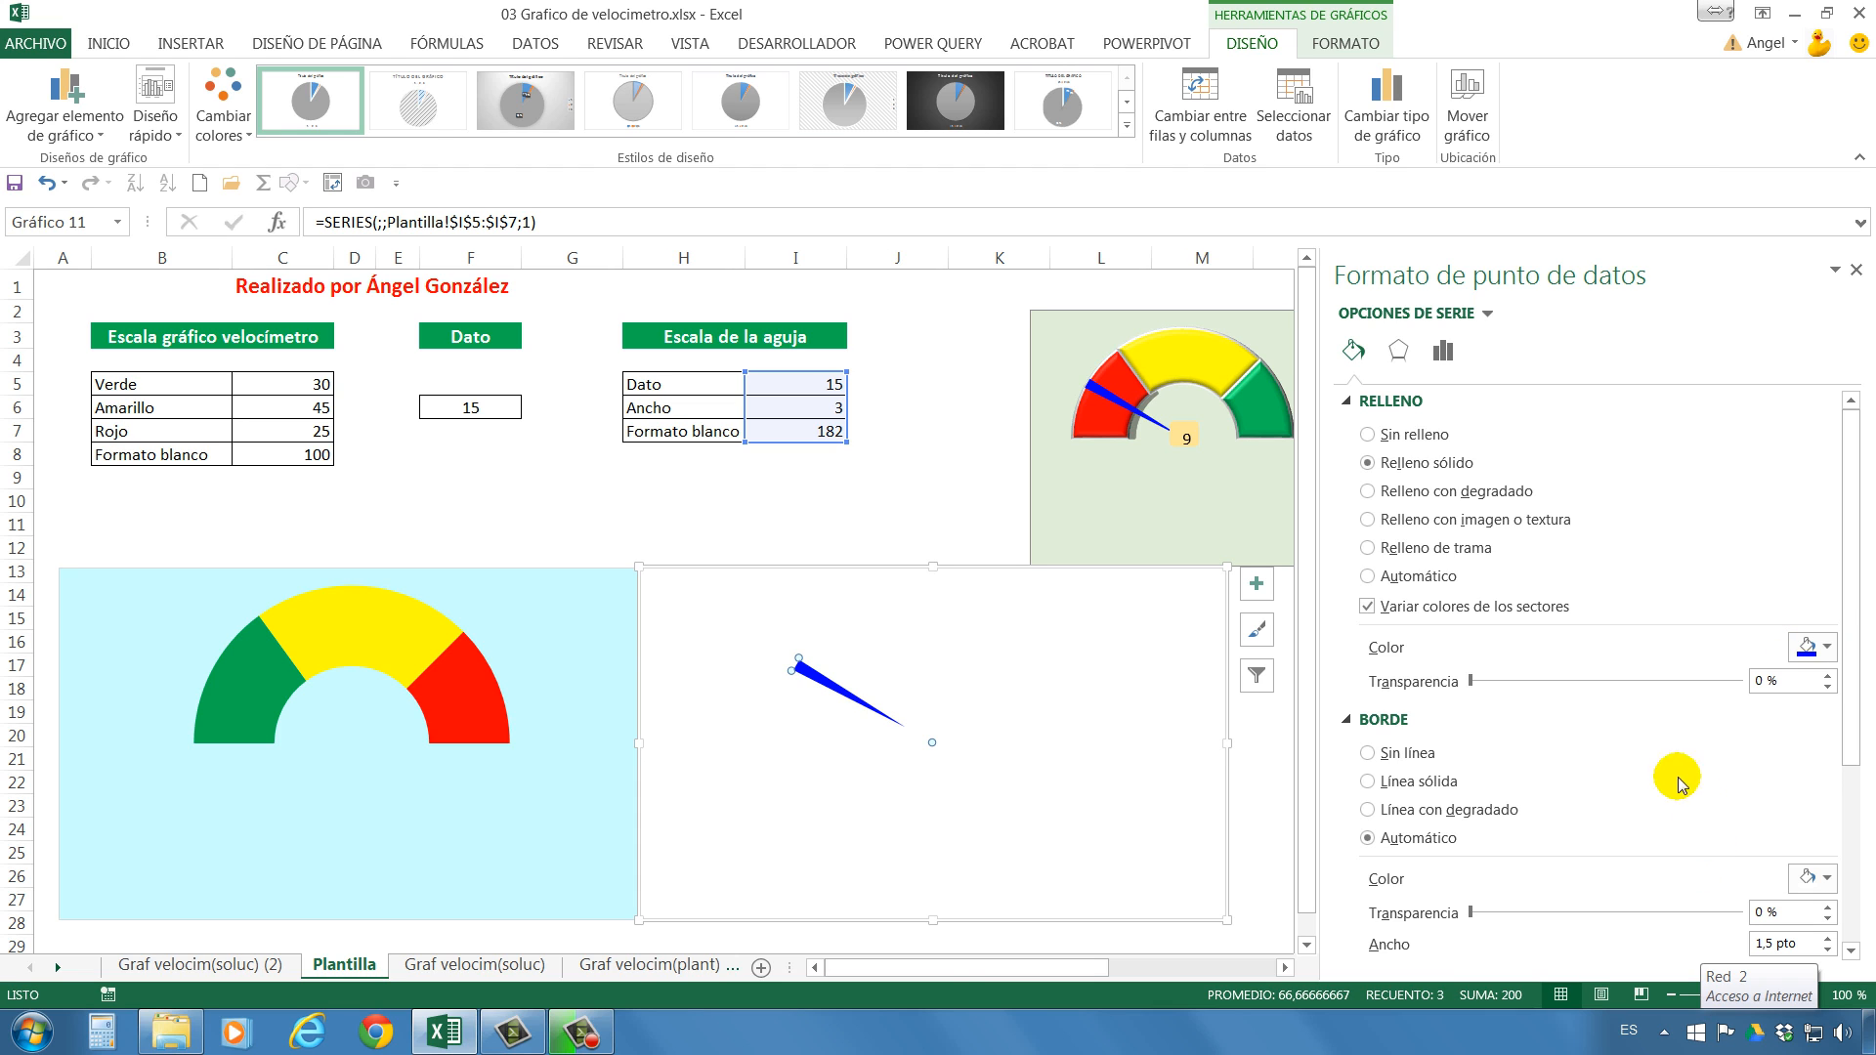
click(1408, 753)
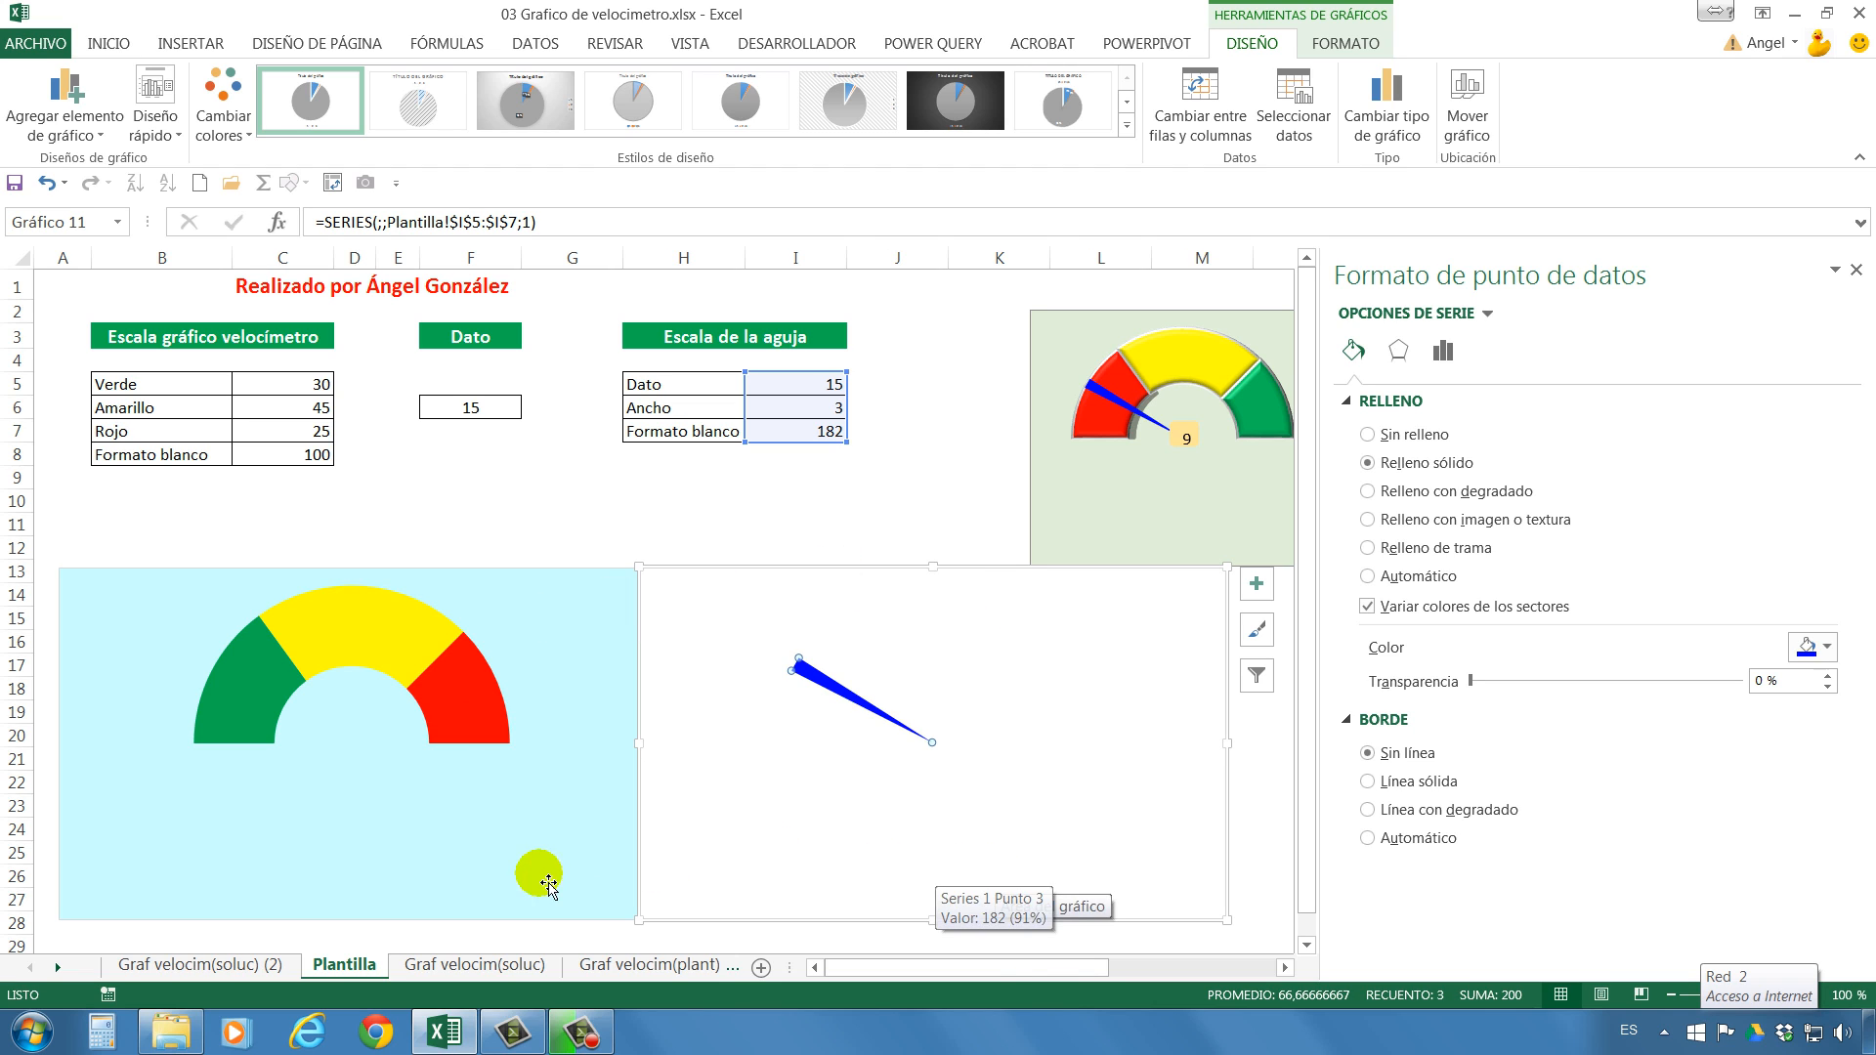
Remove the fill from the needle chart's area and realign the chart with the upper edge of the half-doughnut chart.
mouse_move(916, 577)
mouse_down()
mouse_move(373, 592)
mouse_move(343, 566)
mouse_move(918, 560)
mouse_move(925, 582)
mouse_up()
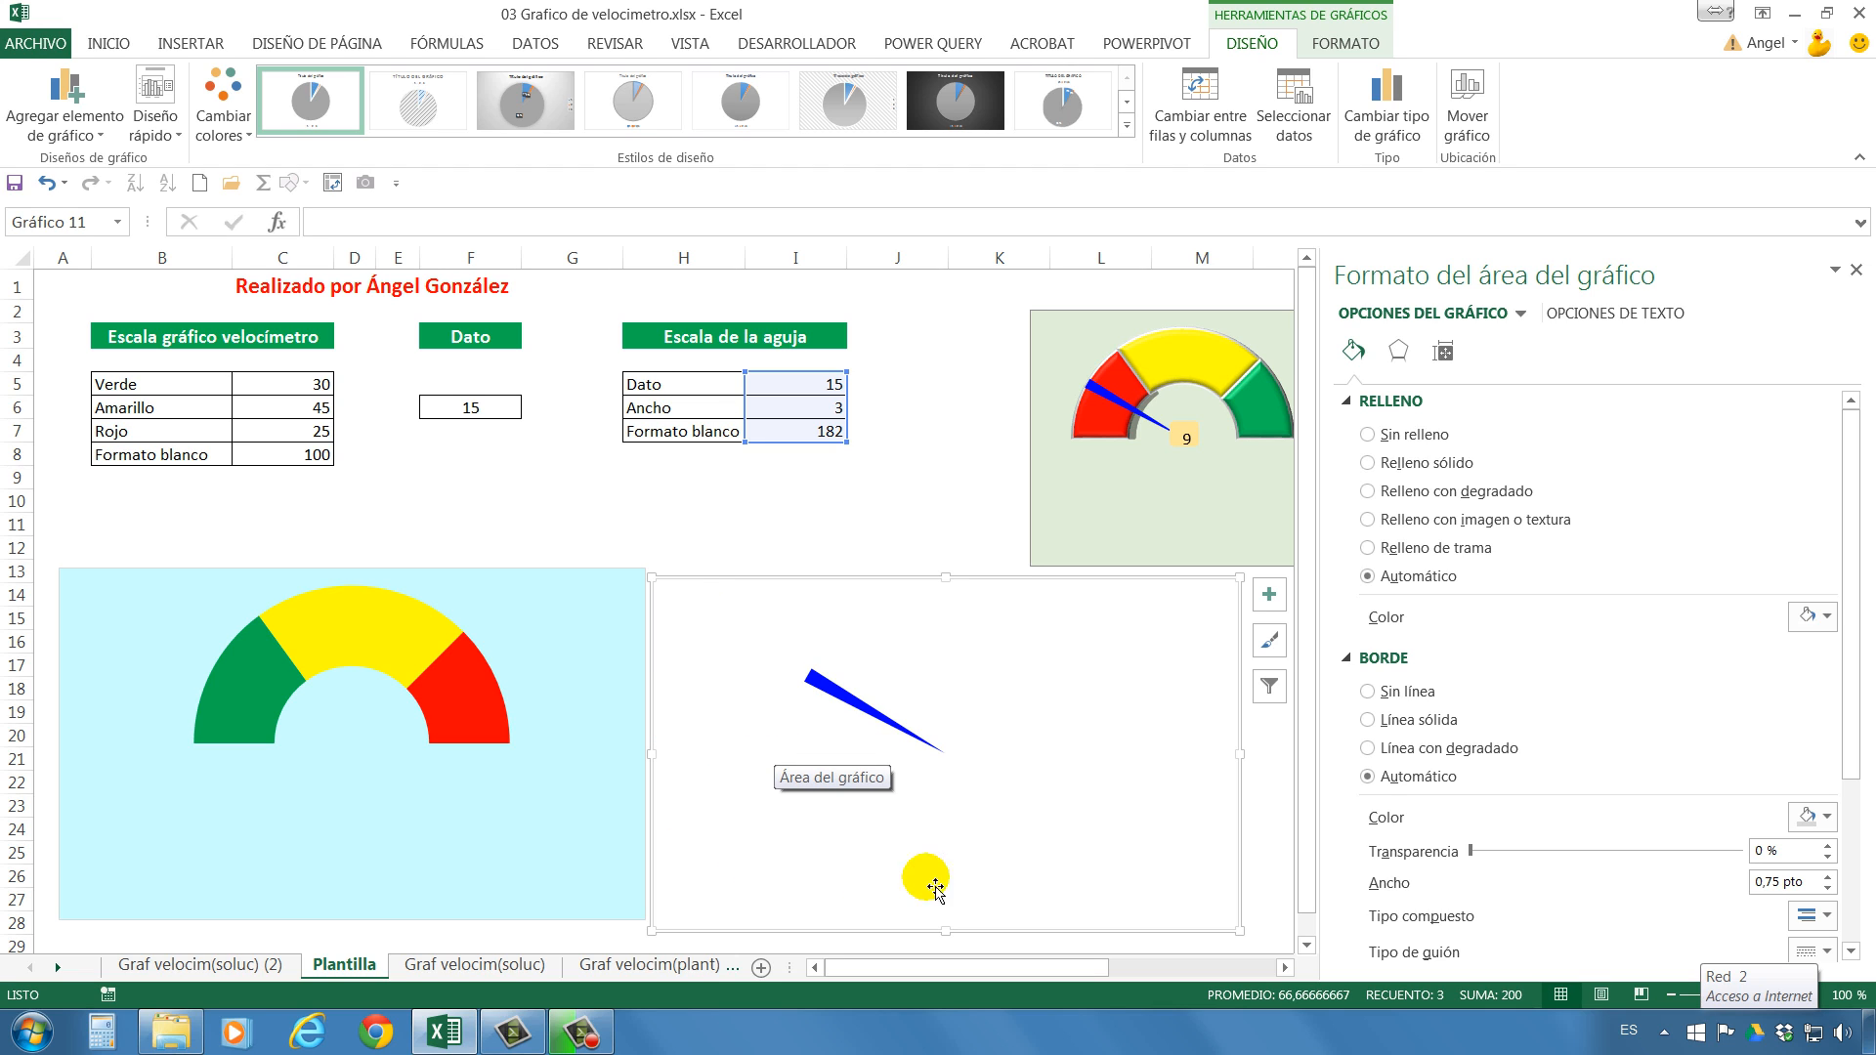
right_click(676, 607)
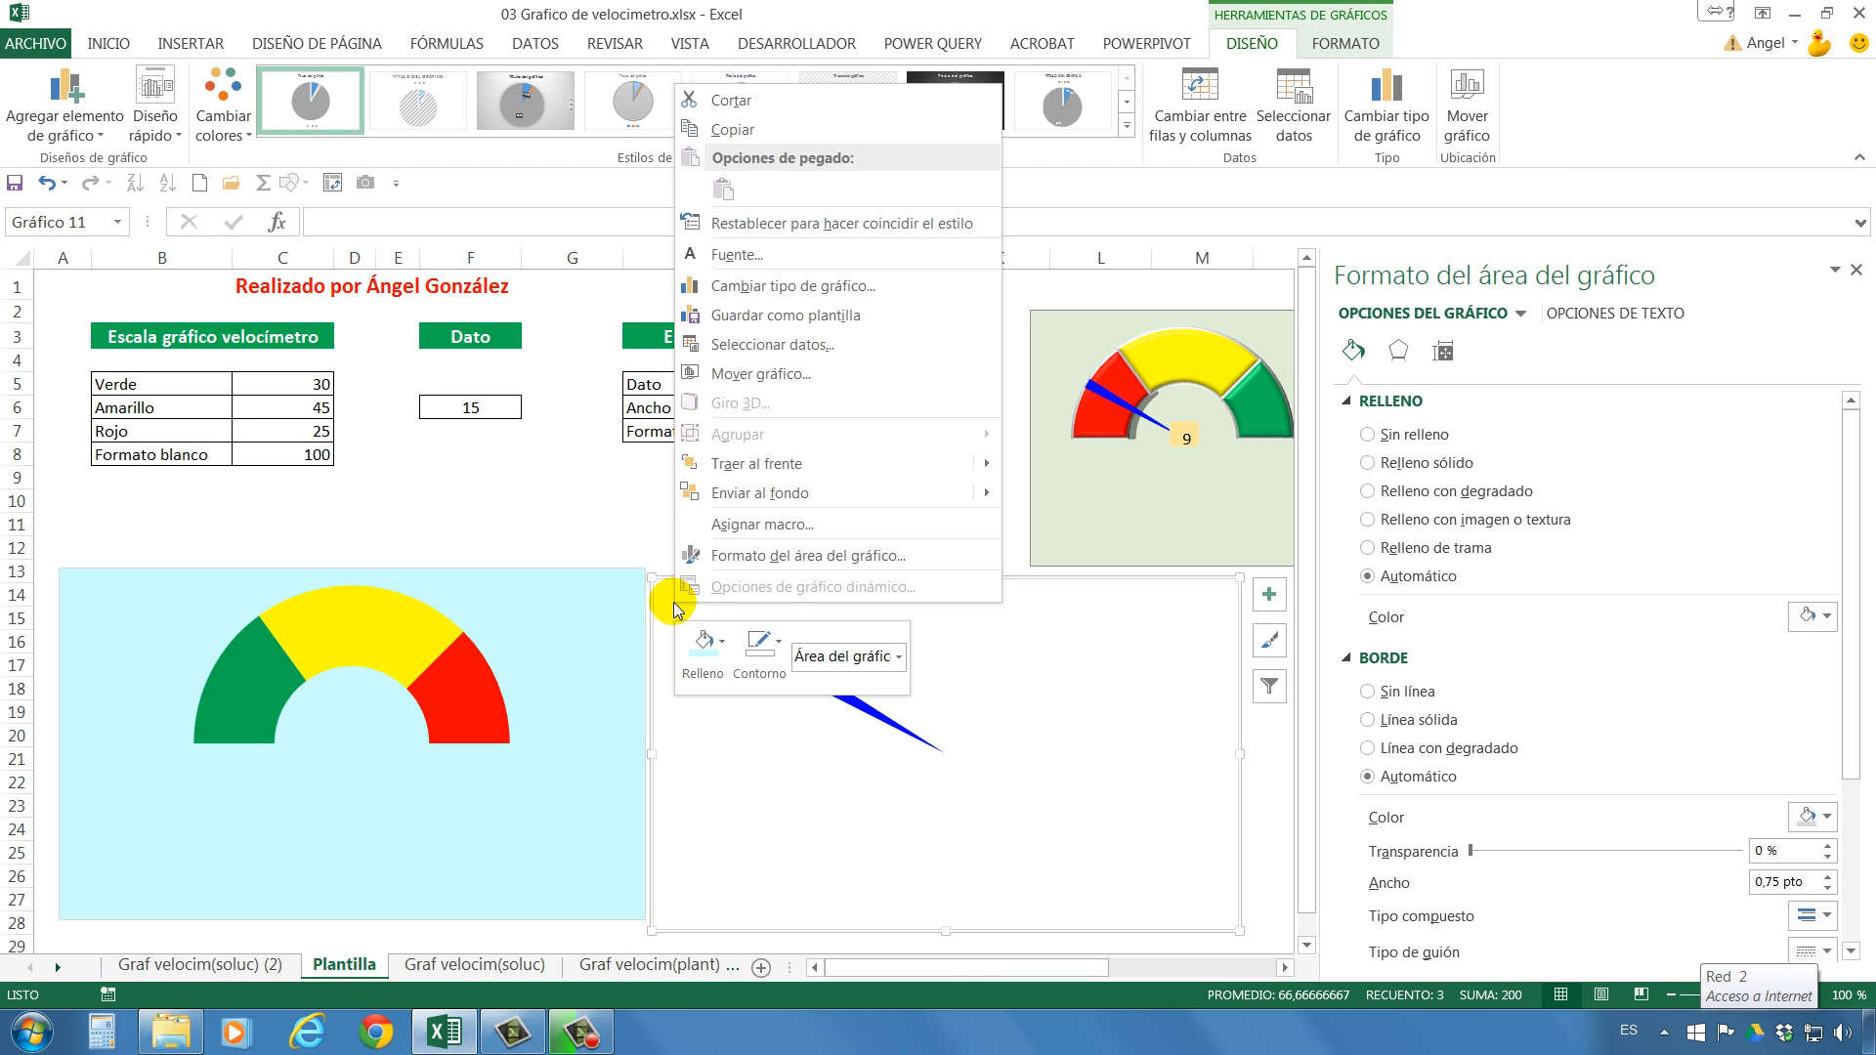
click(722, 642)
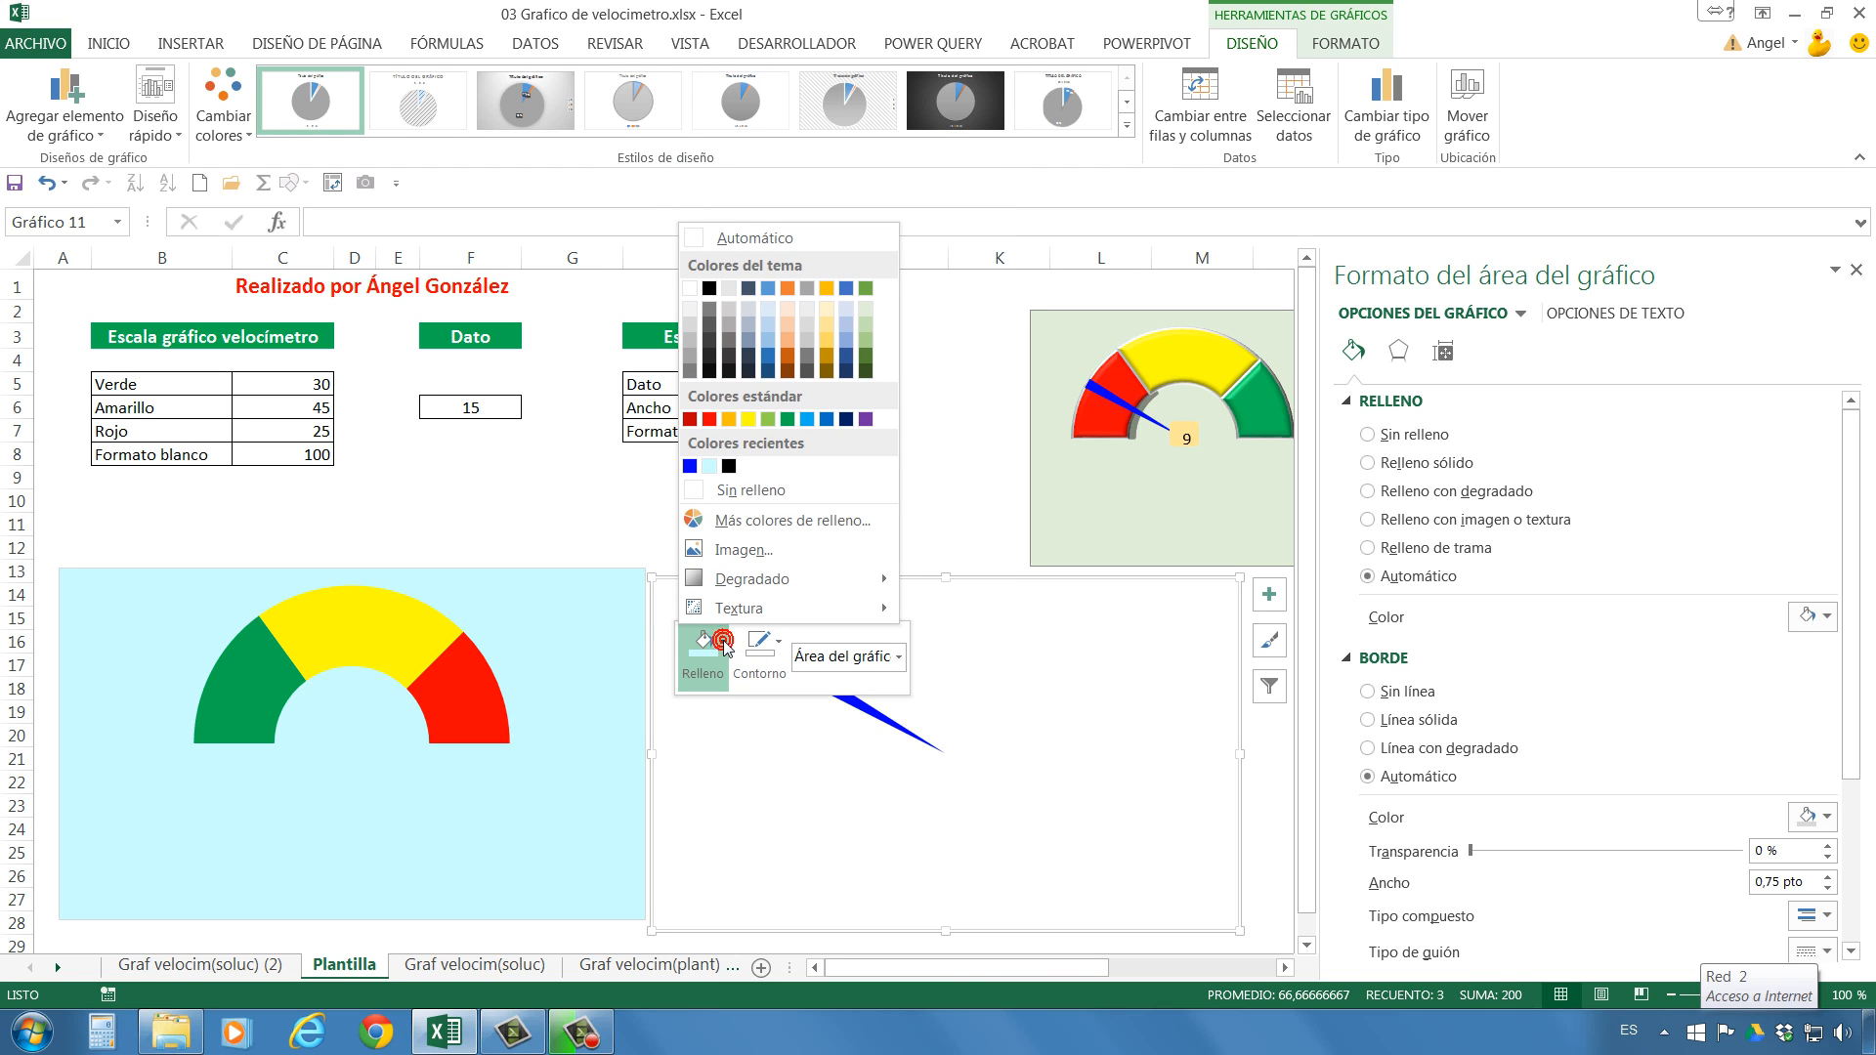
click(695, 503)
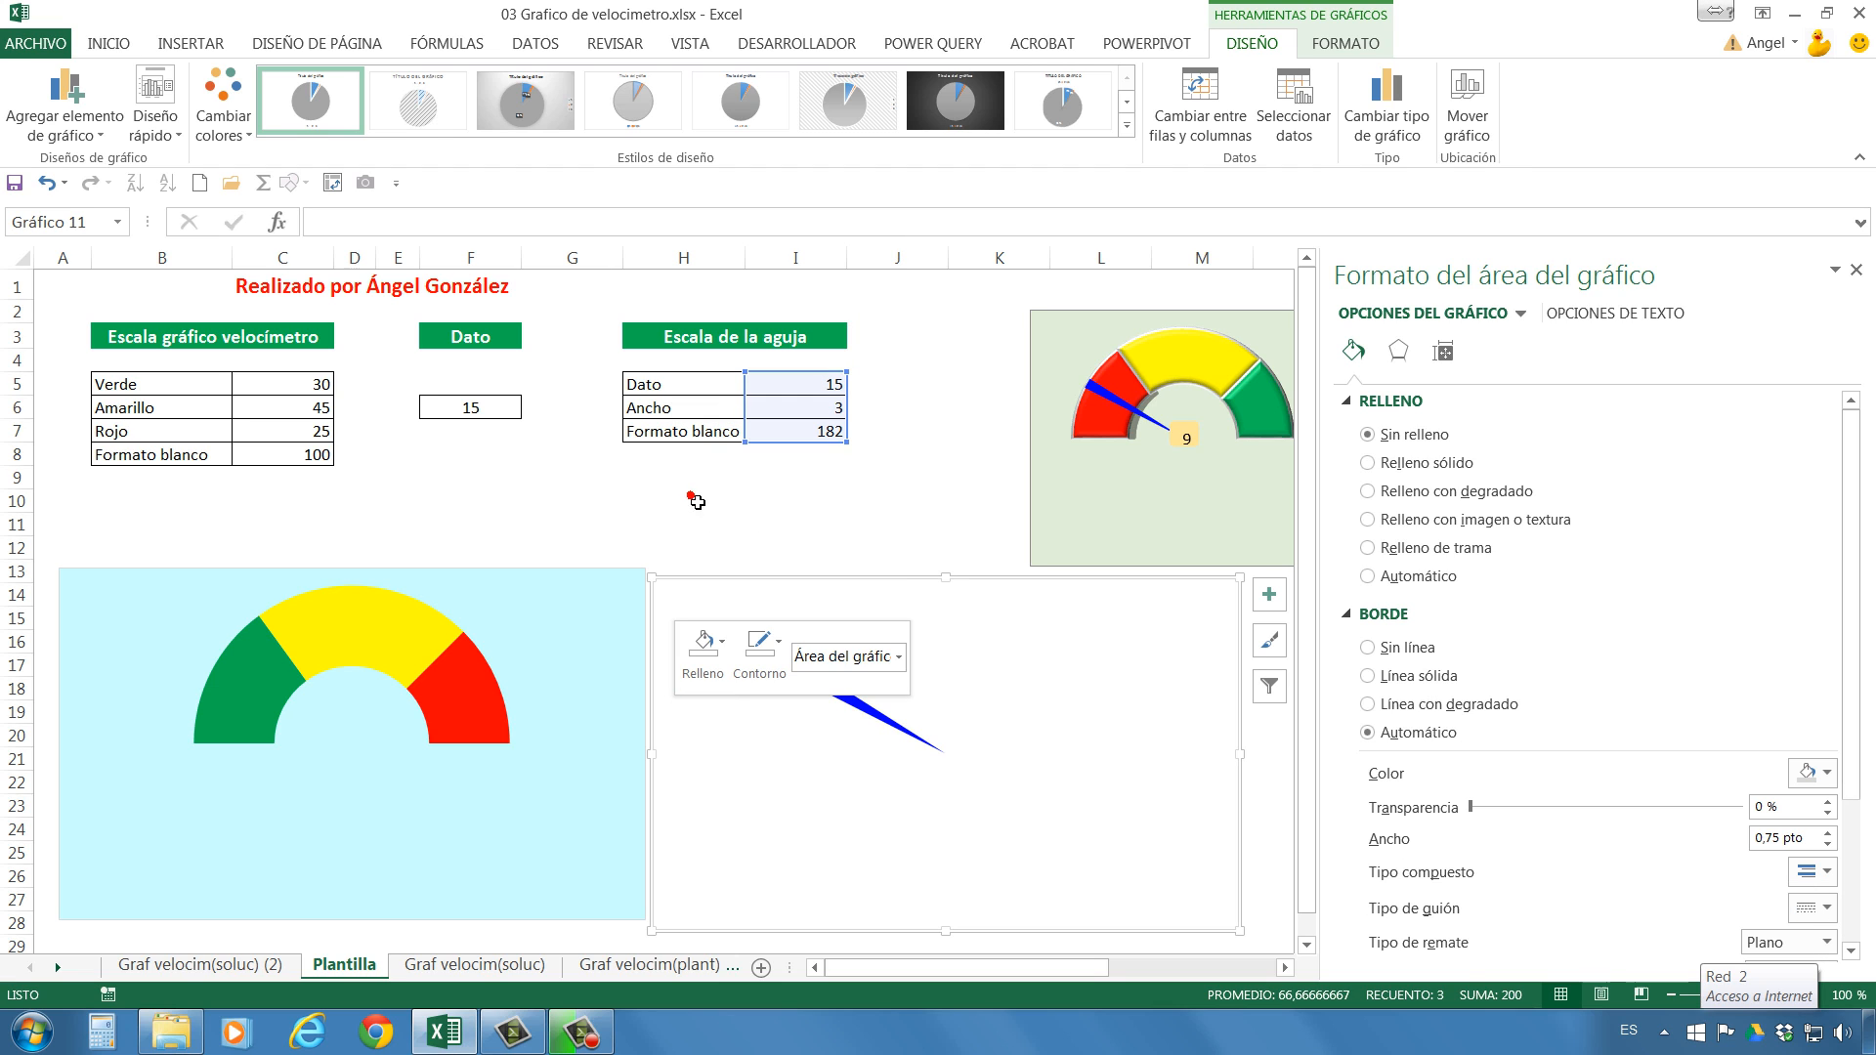
mouse_move(872, 580)
mouse_down()
mouse_move(888, 586)
mouse_move(582, 578)
mouse_move(890, 580)
mouse_up()
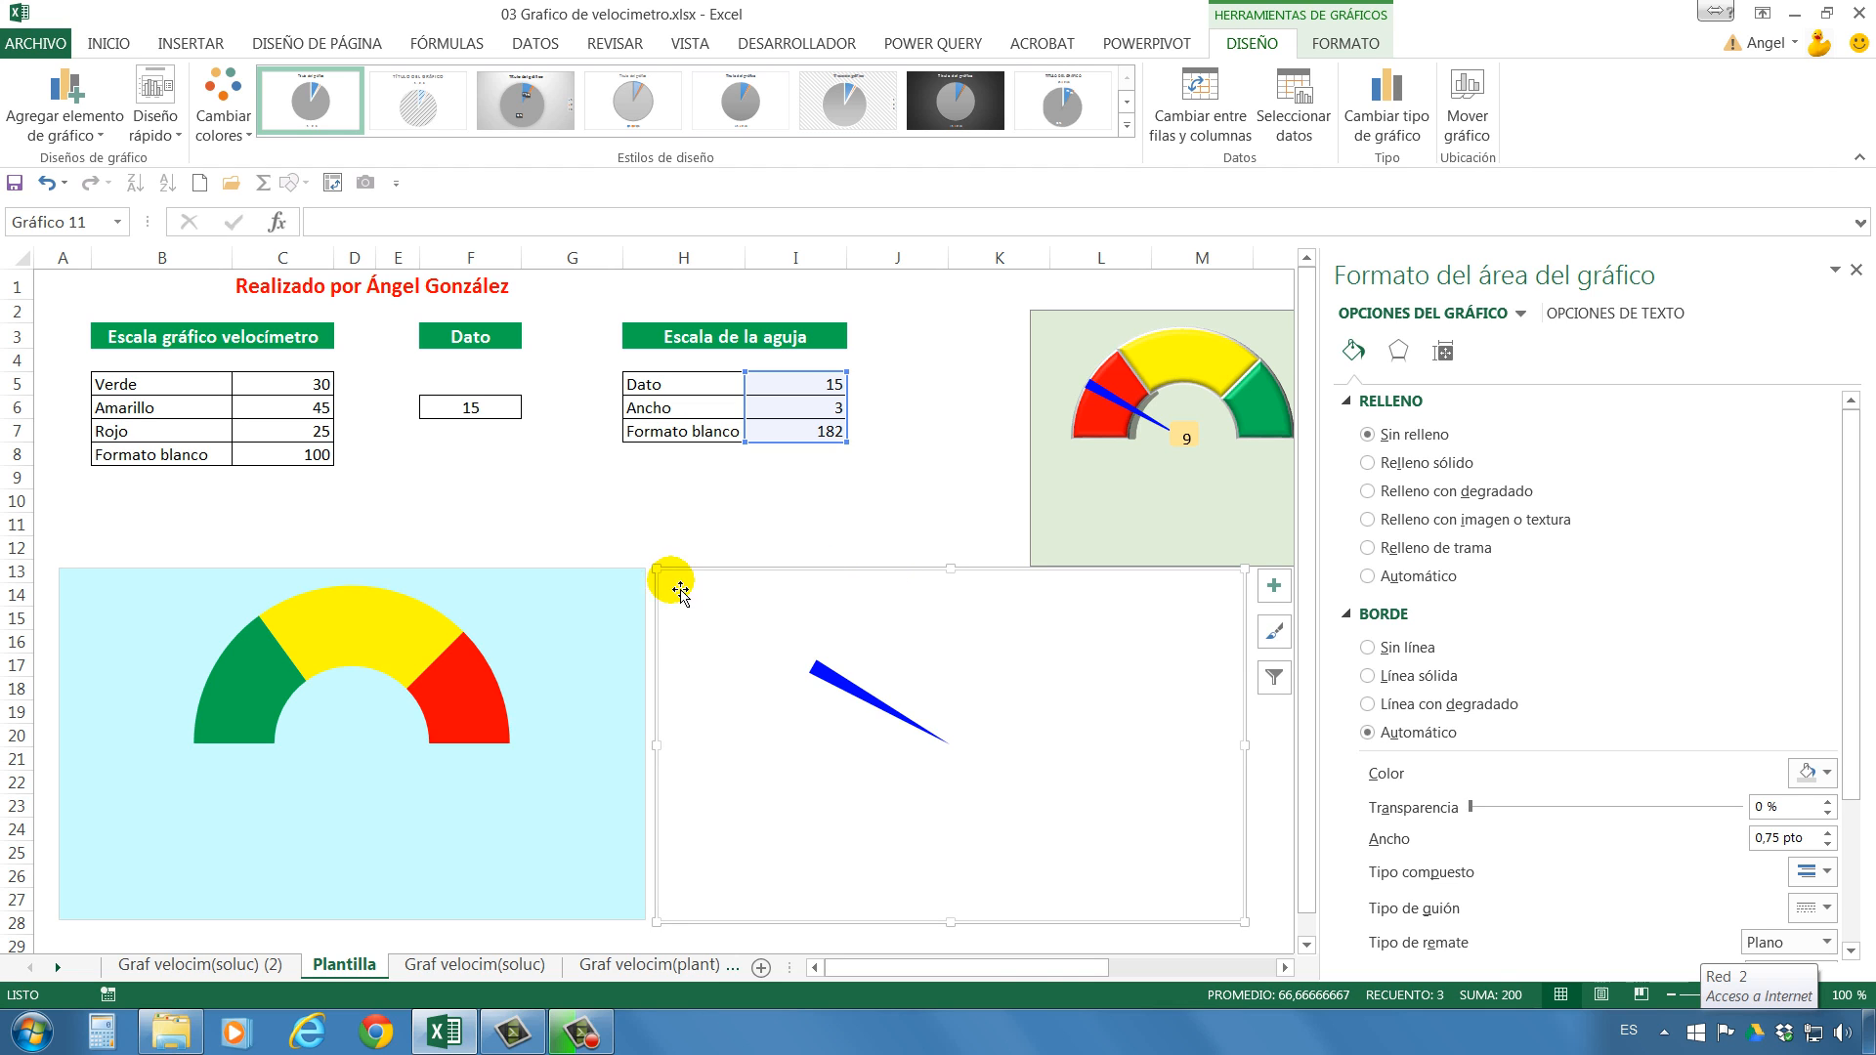
click(586, 588)
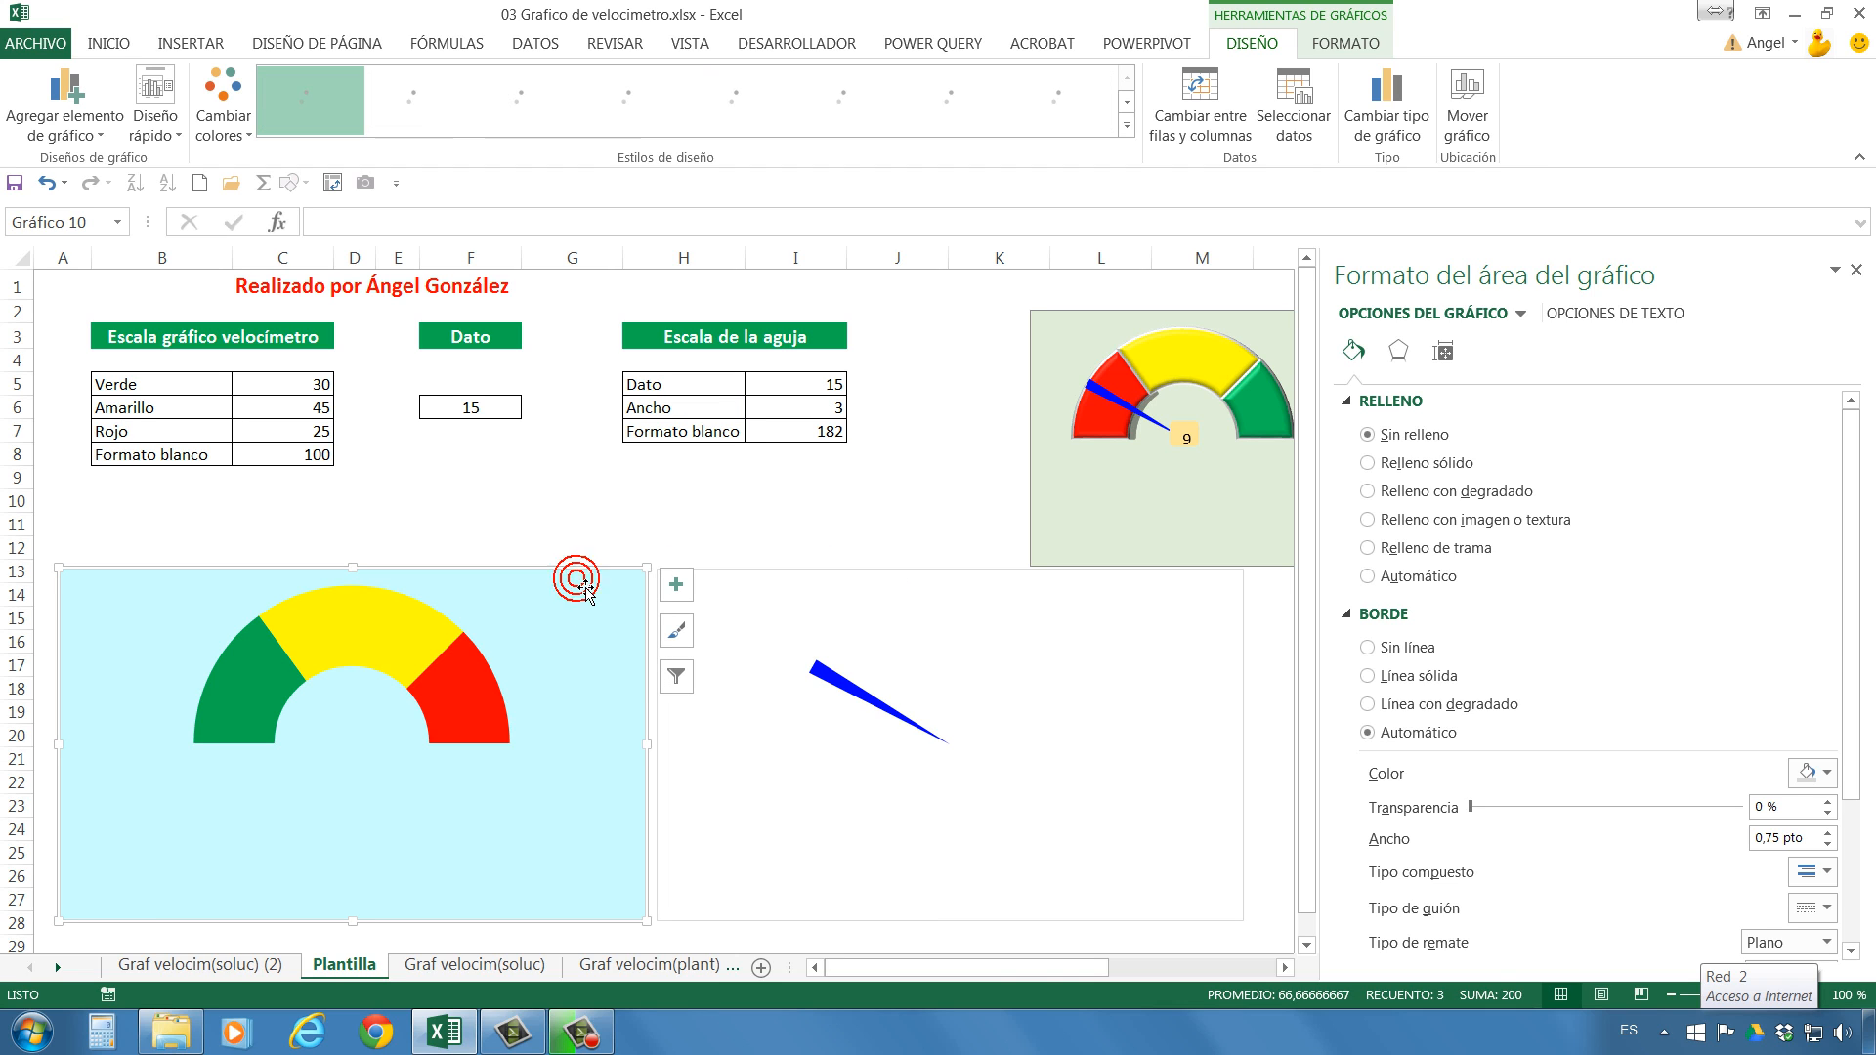
Select the needle chart together with the half-doughnut chart and align both to the left and to the top.
ctrl+click(758, 578)
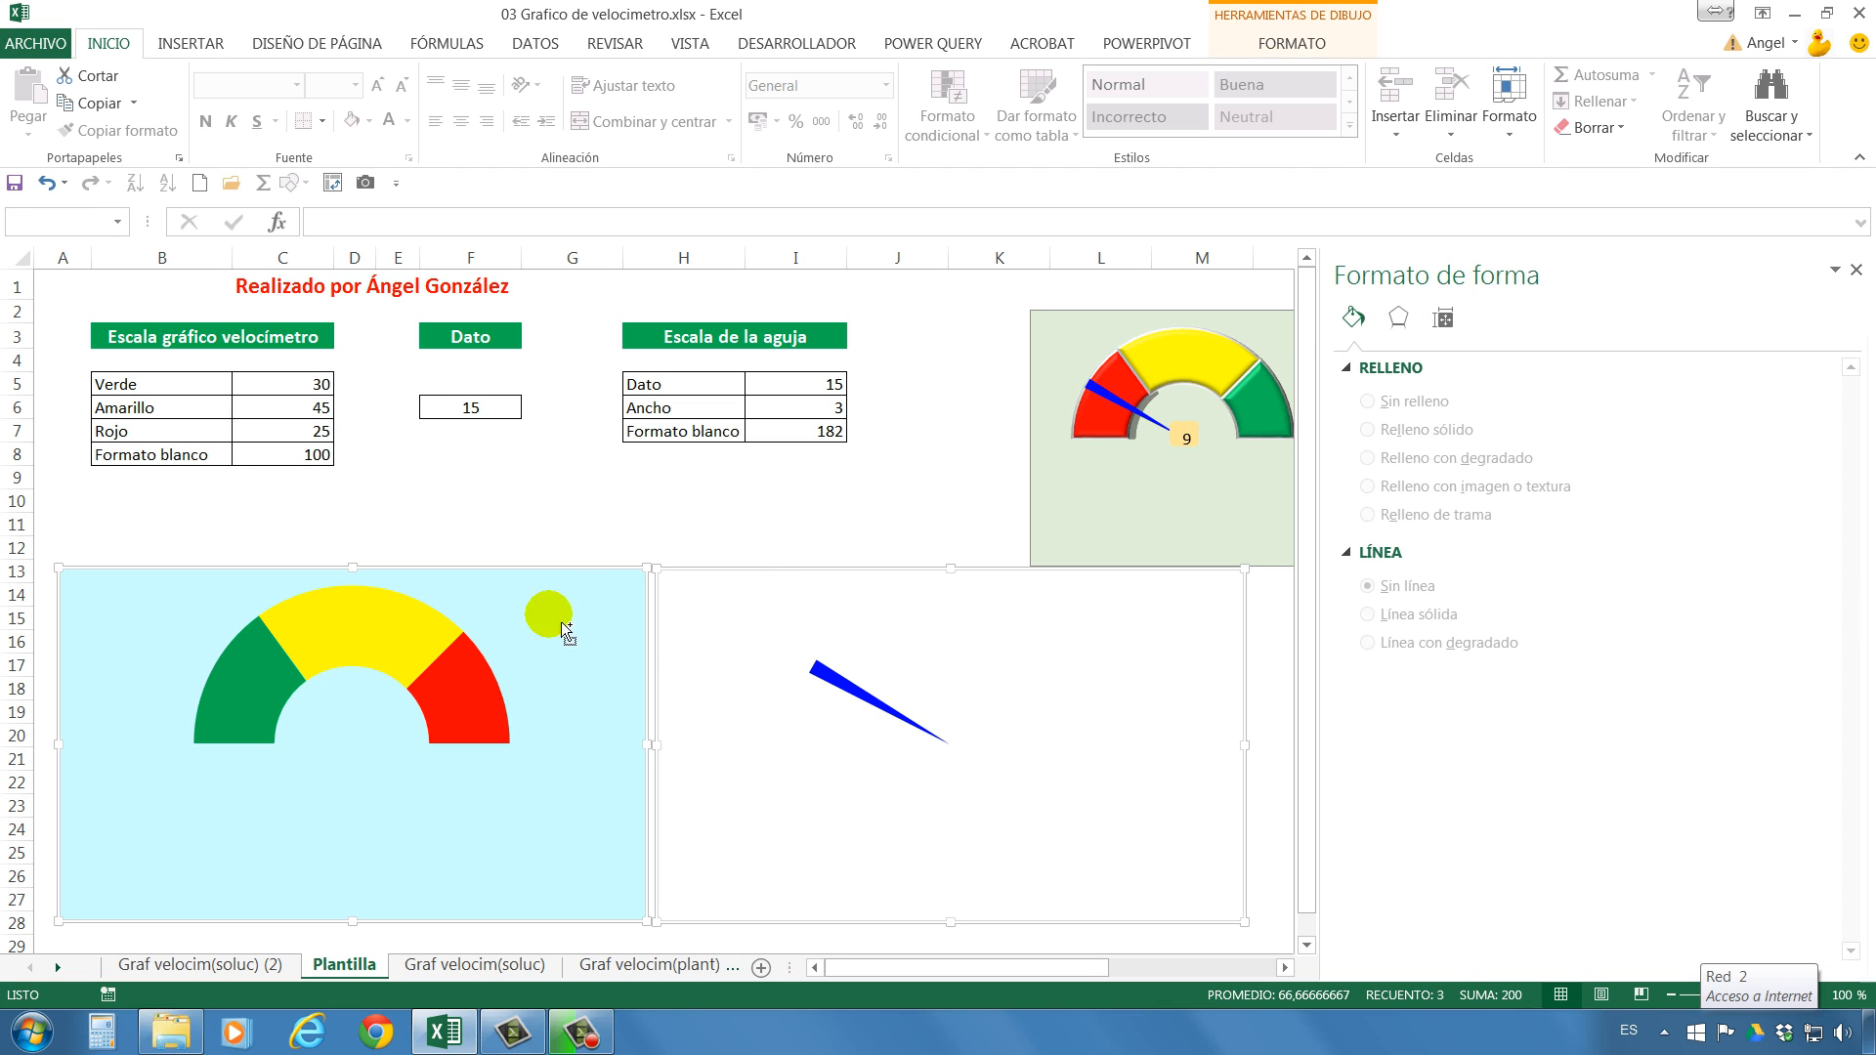
click(1309, 45)
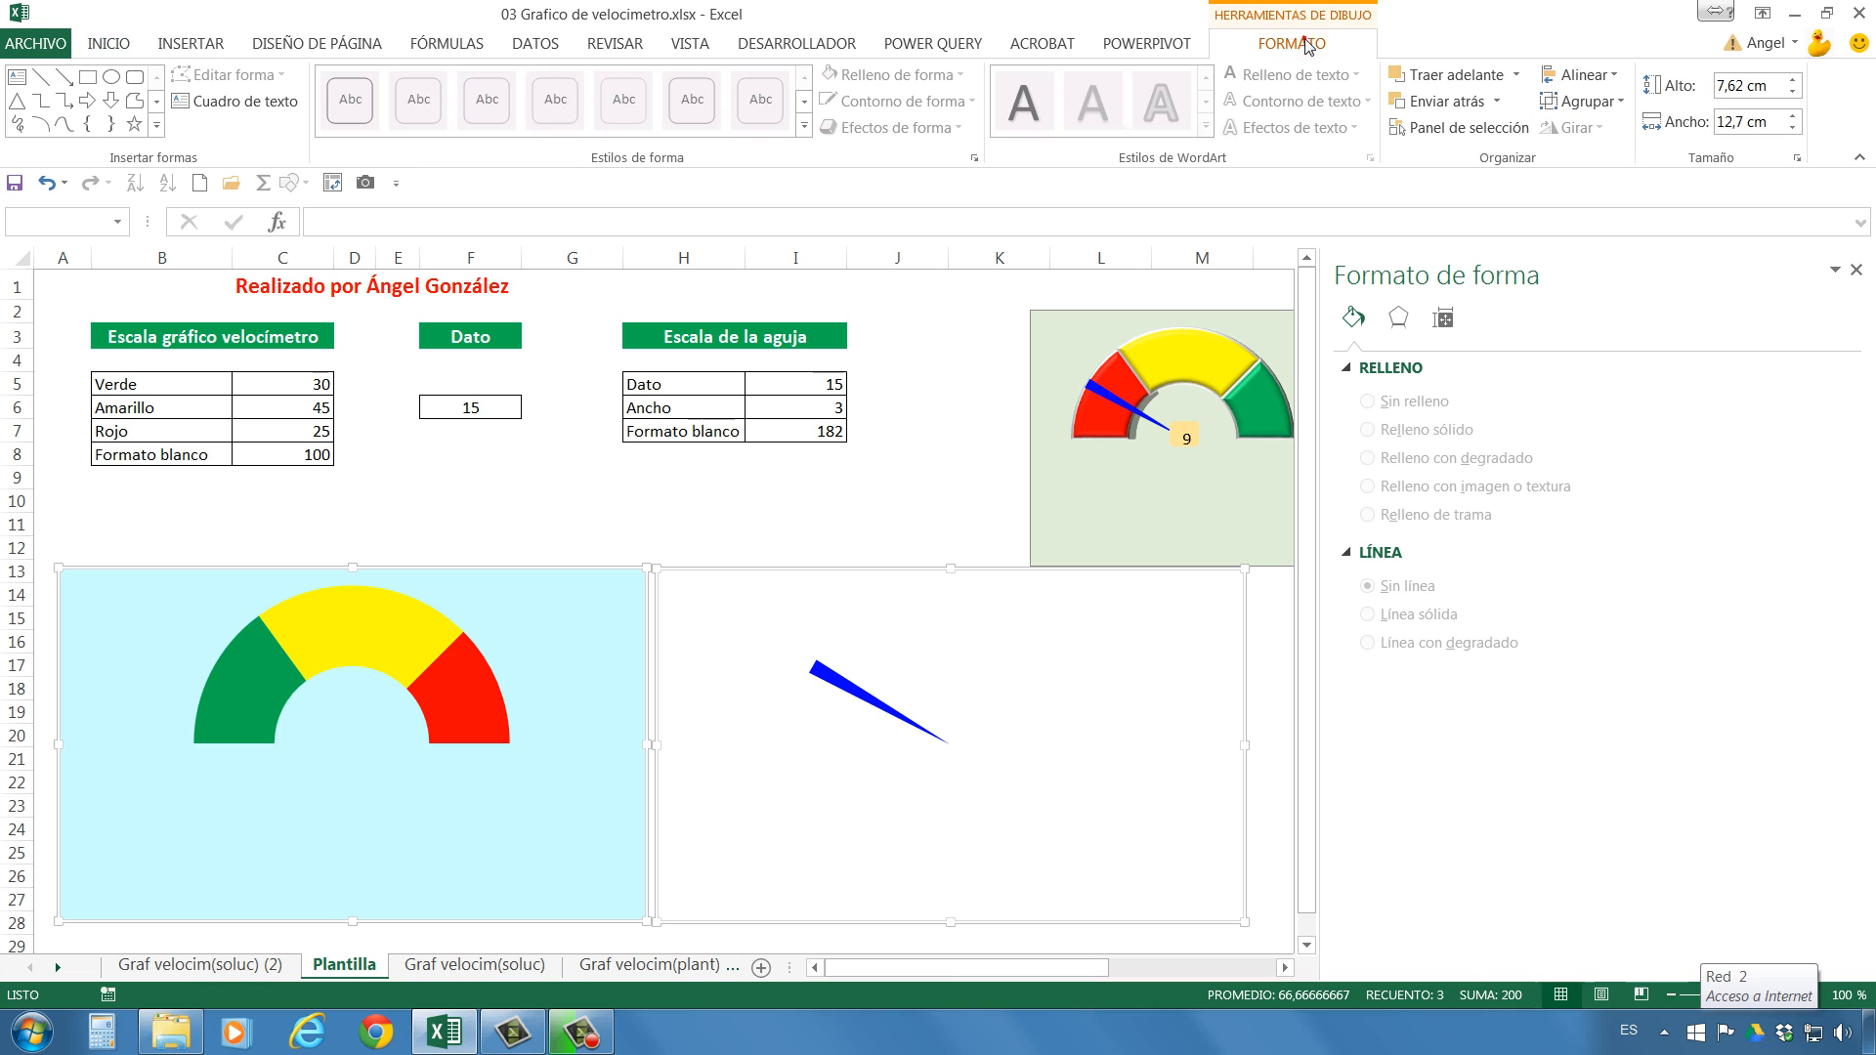
click(1580, 74)
click(1607, 106)
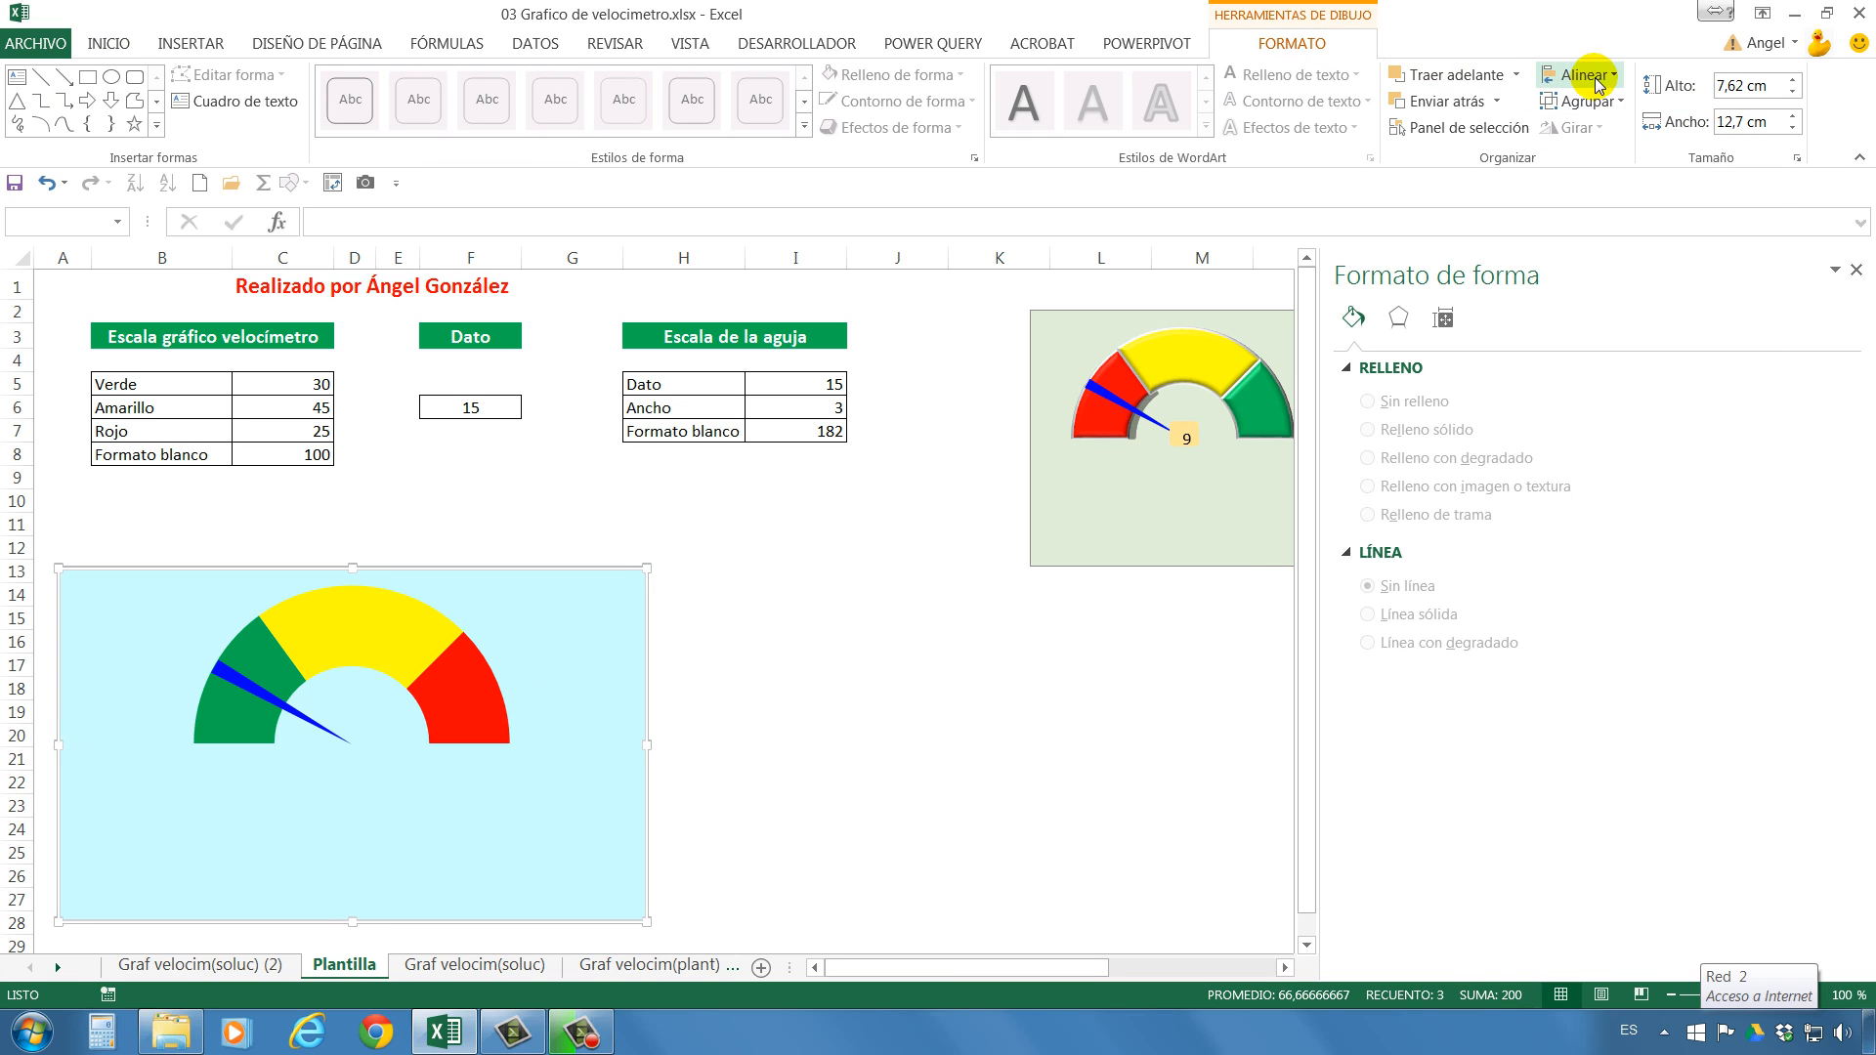
click(1580, 74)
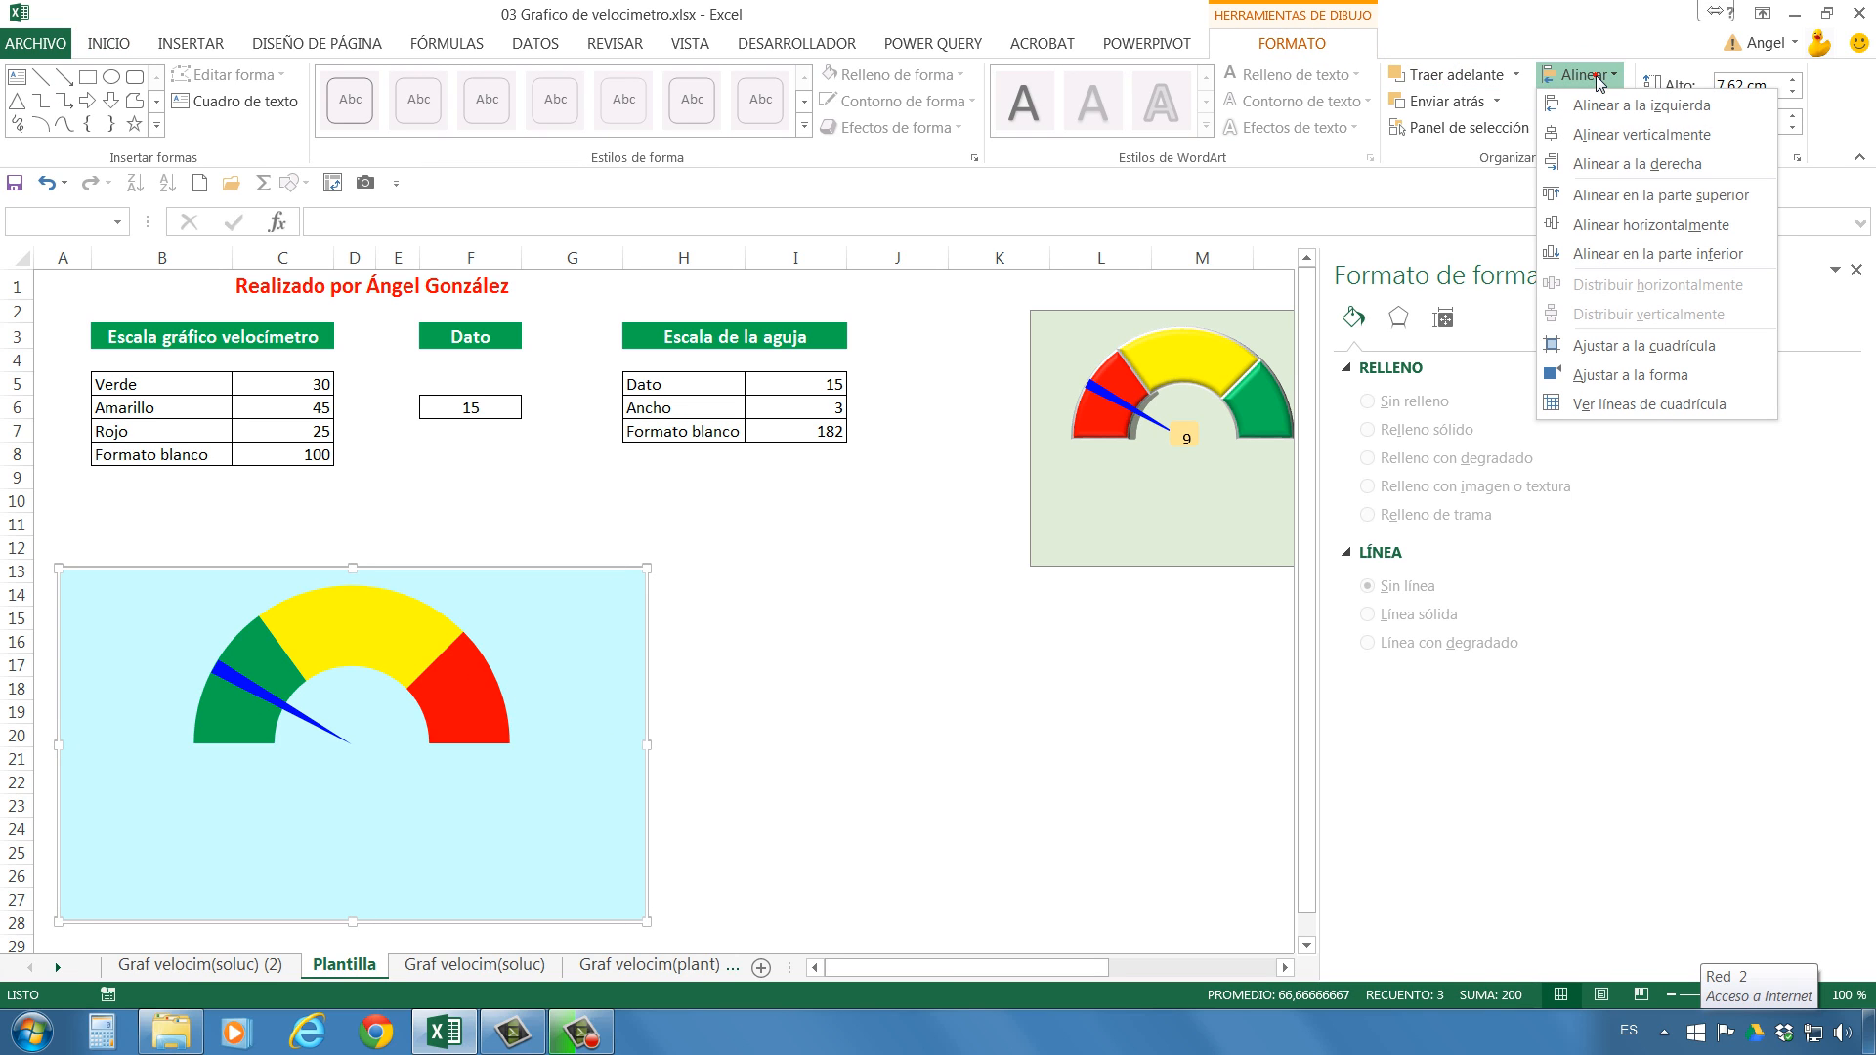
click(1625, 200)
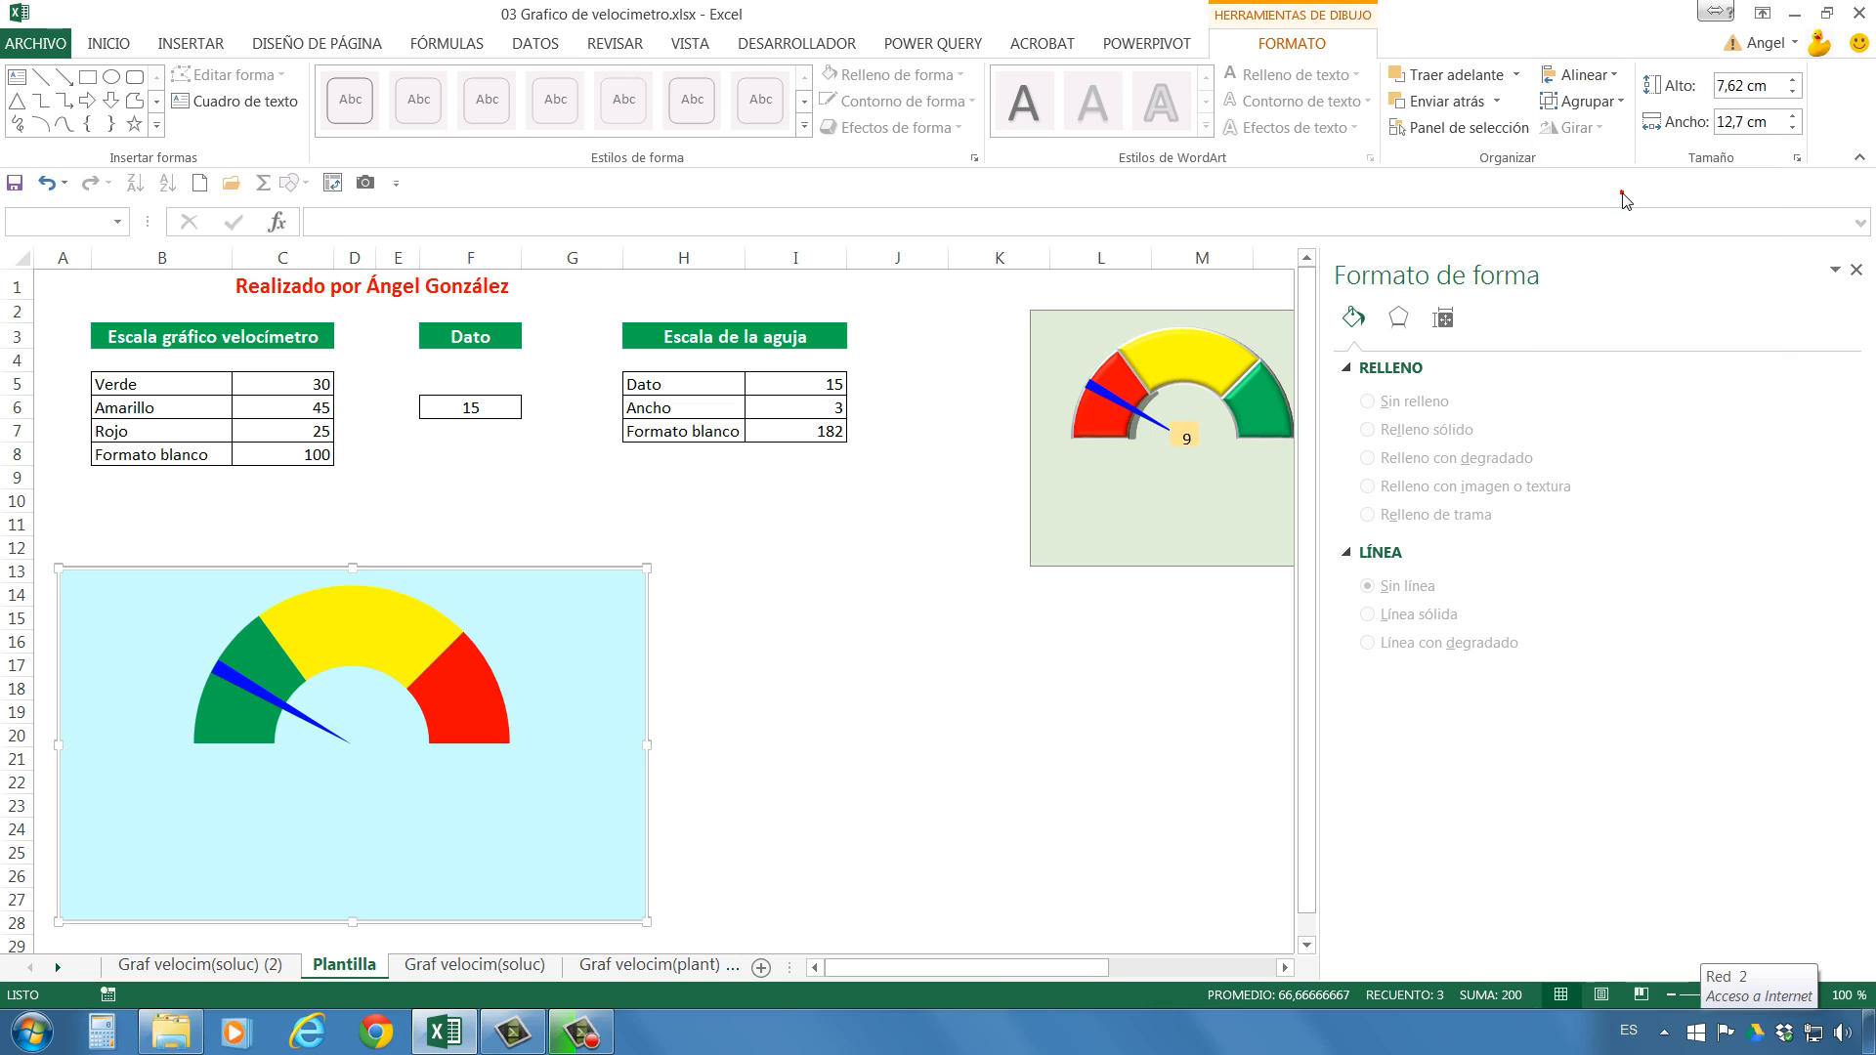
Move the two overlapped charts together slightly to the right, so they span columns B to H.
click(1607, 104)
click(728, 586)
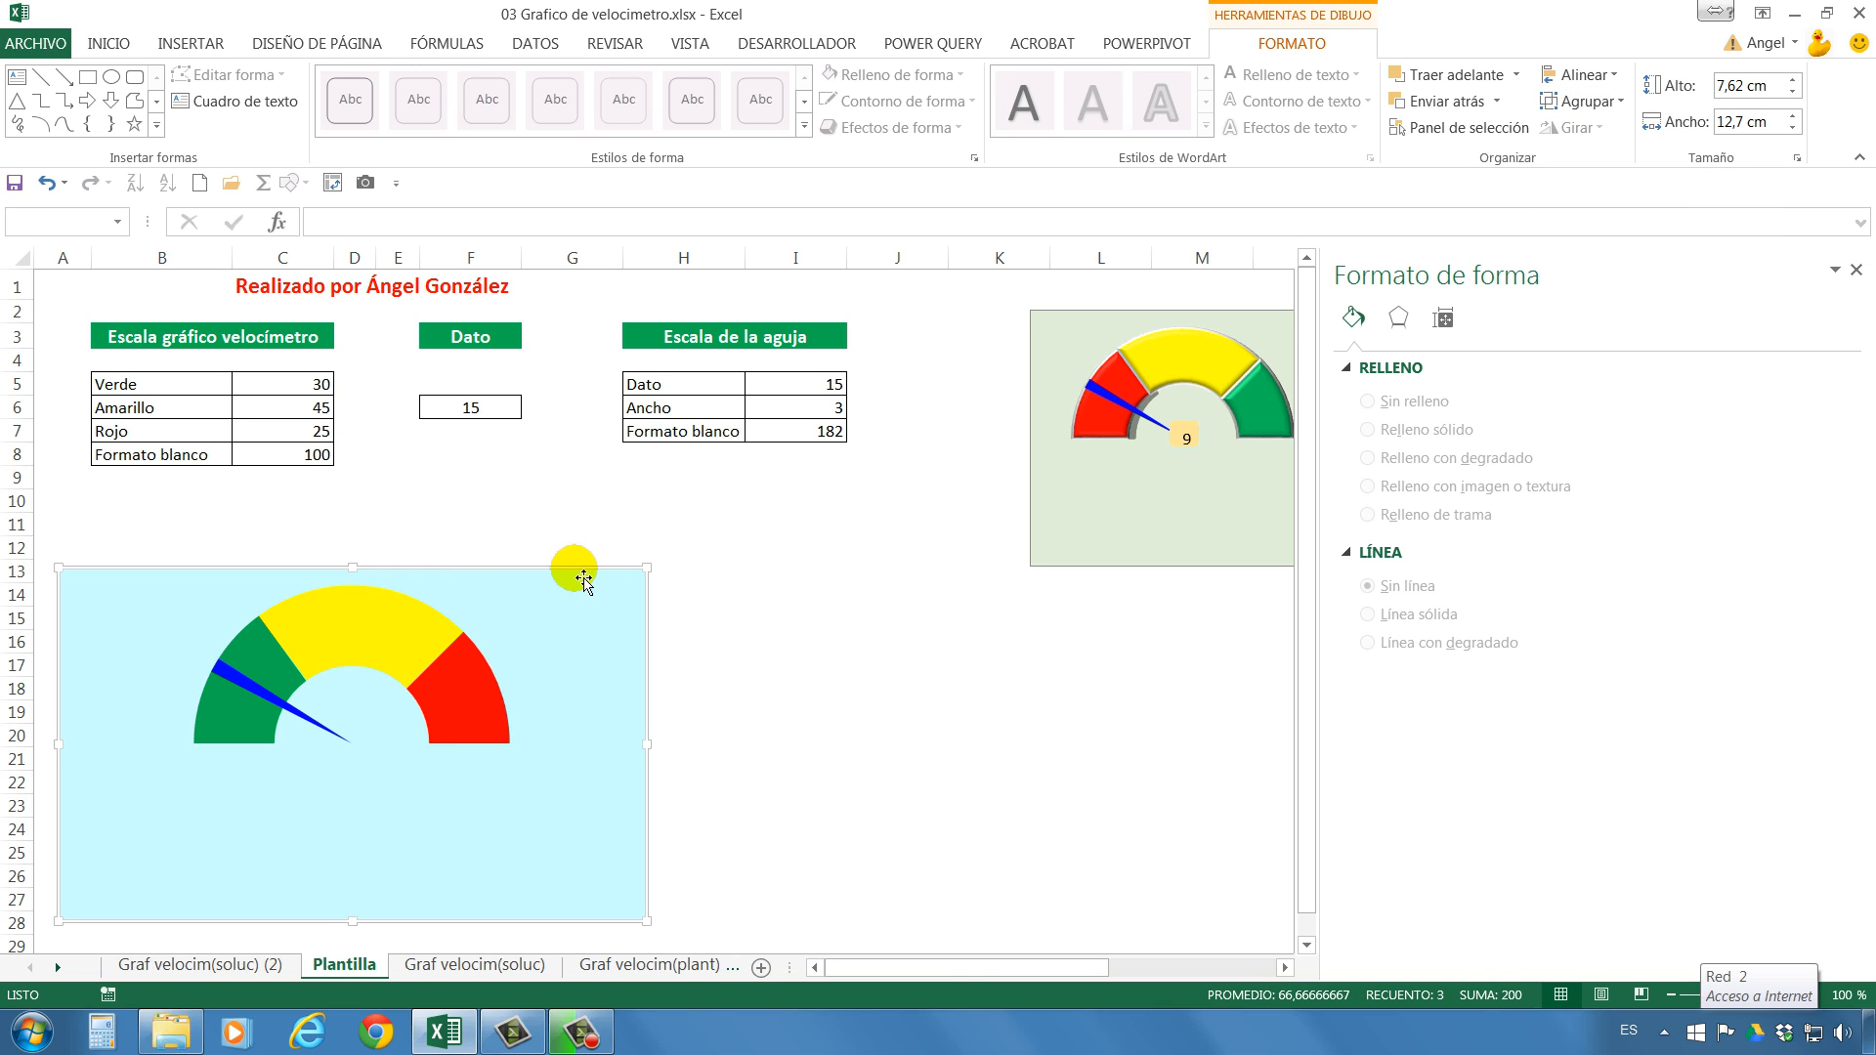
drag(583, 579, 665, 585)
Test the needle by entering 25, 14 and 94 in turn in the Dato cell F6.
click(482, 408)
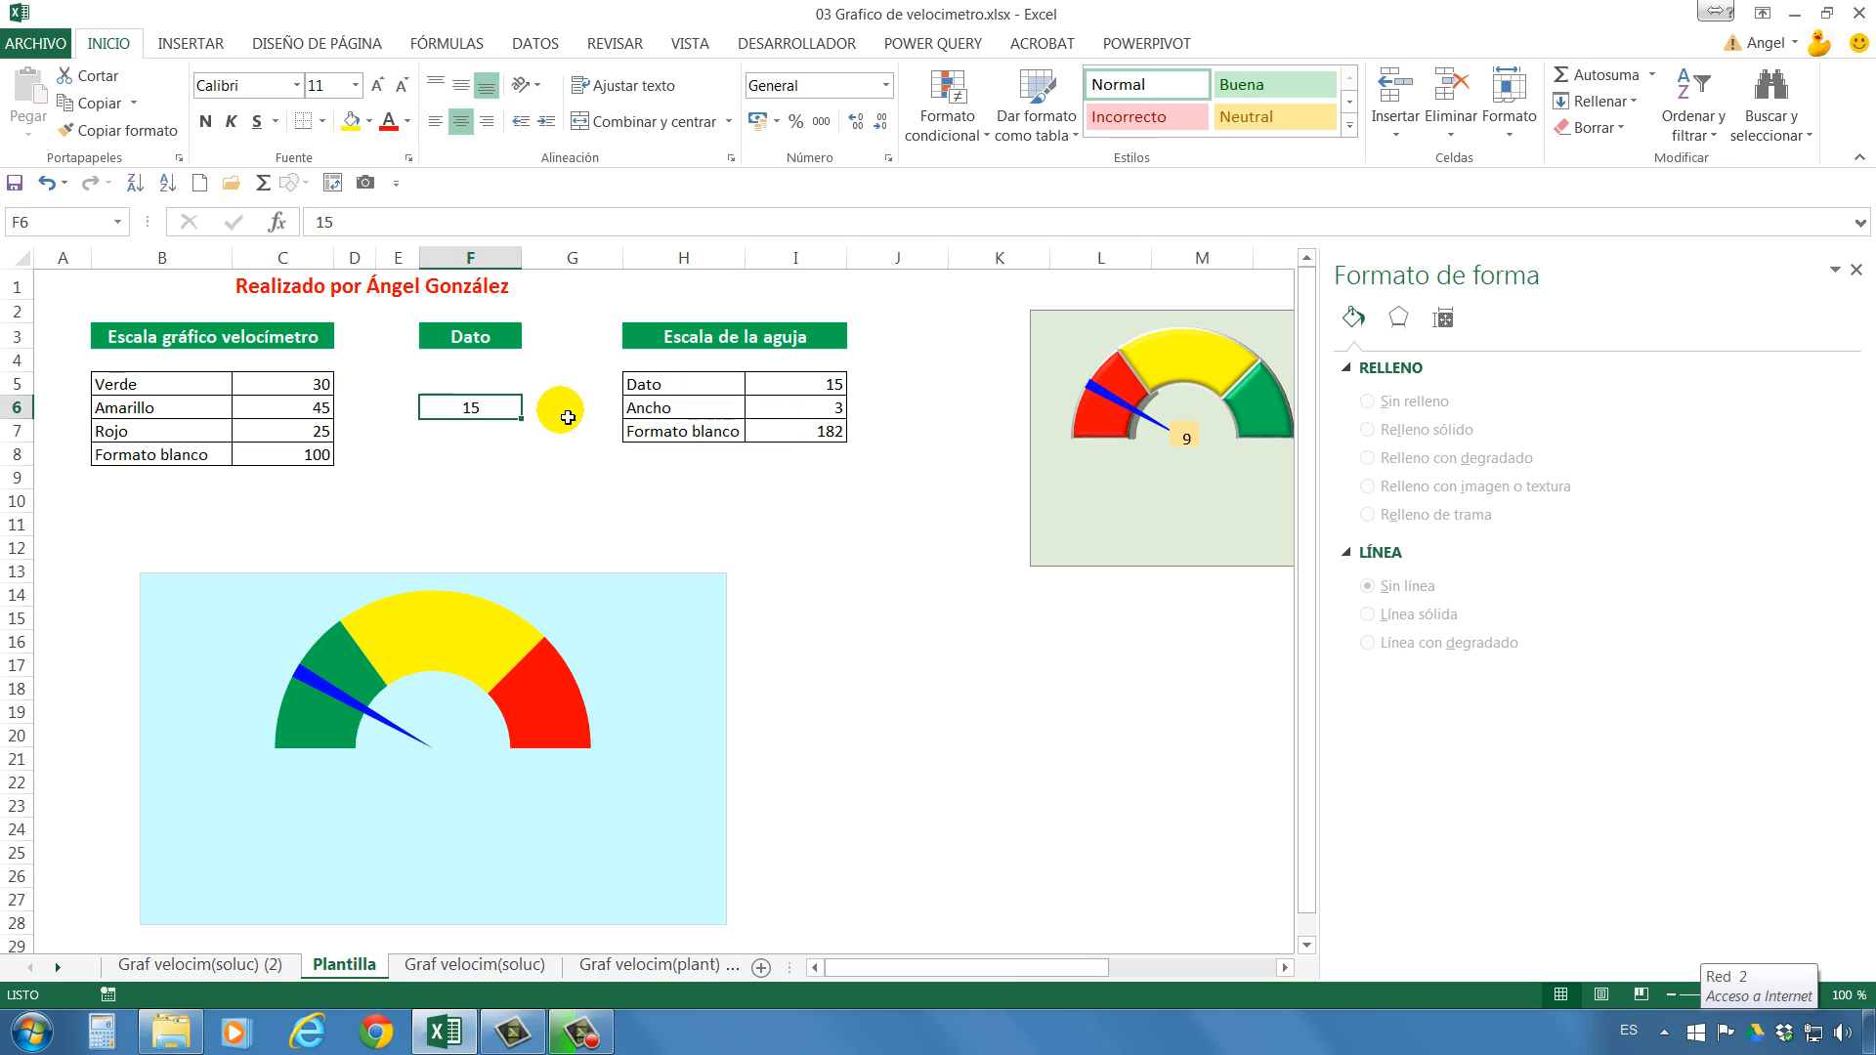
text(25)
key(Return)
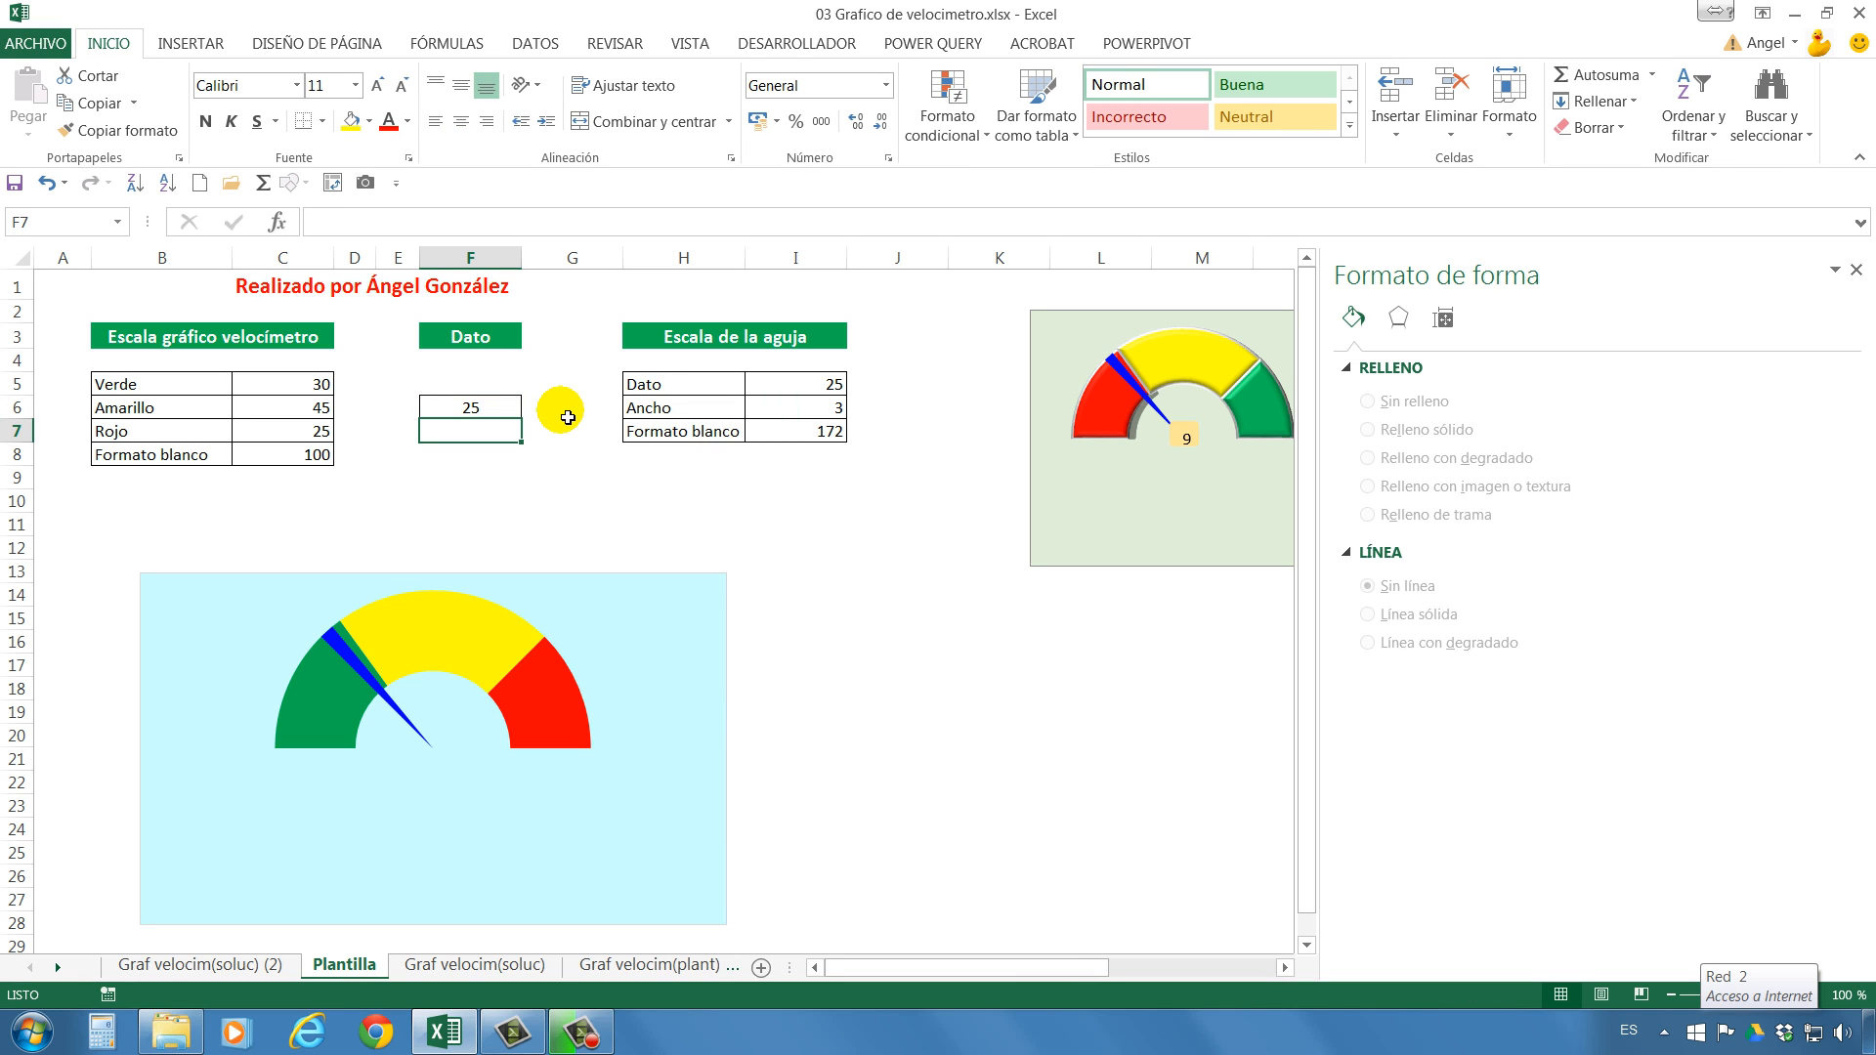
key(Up)
text(14)
key(Return)
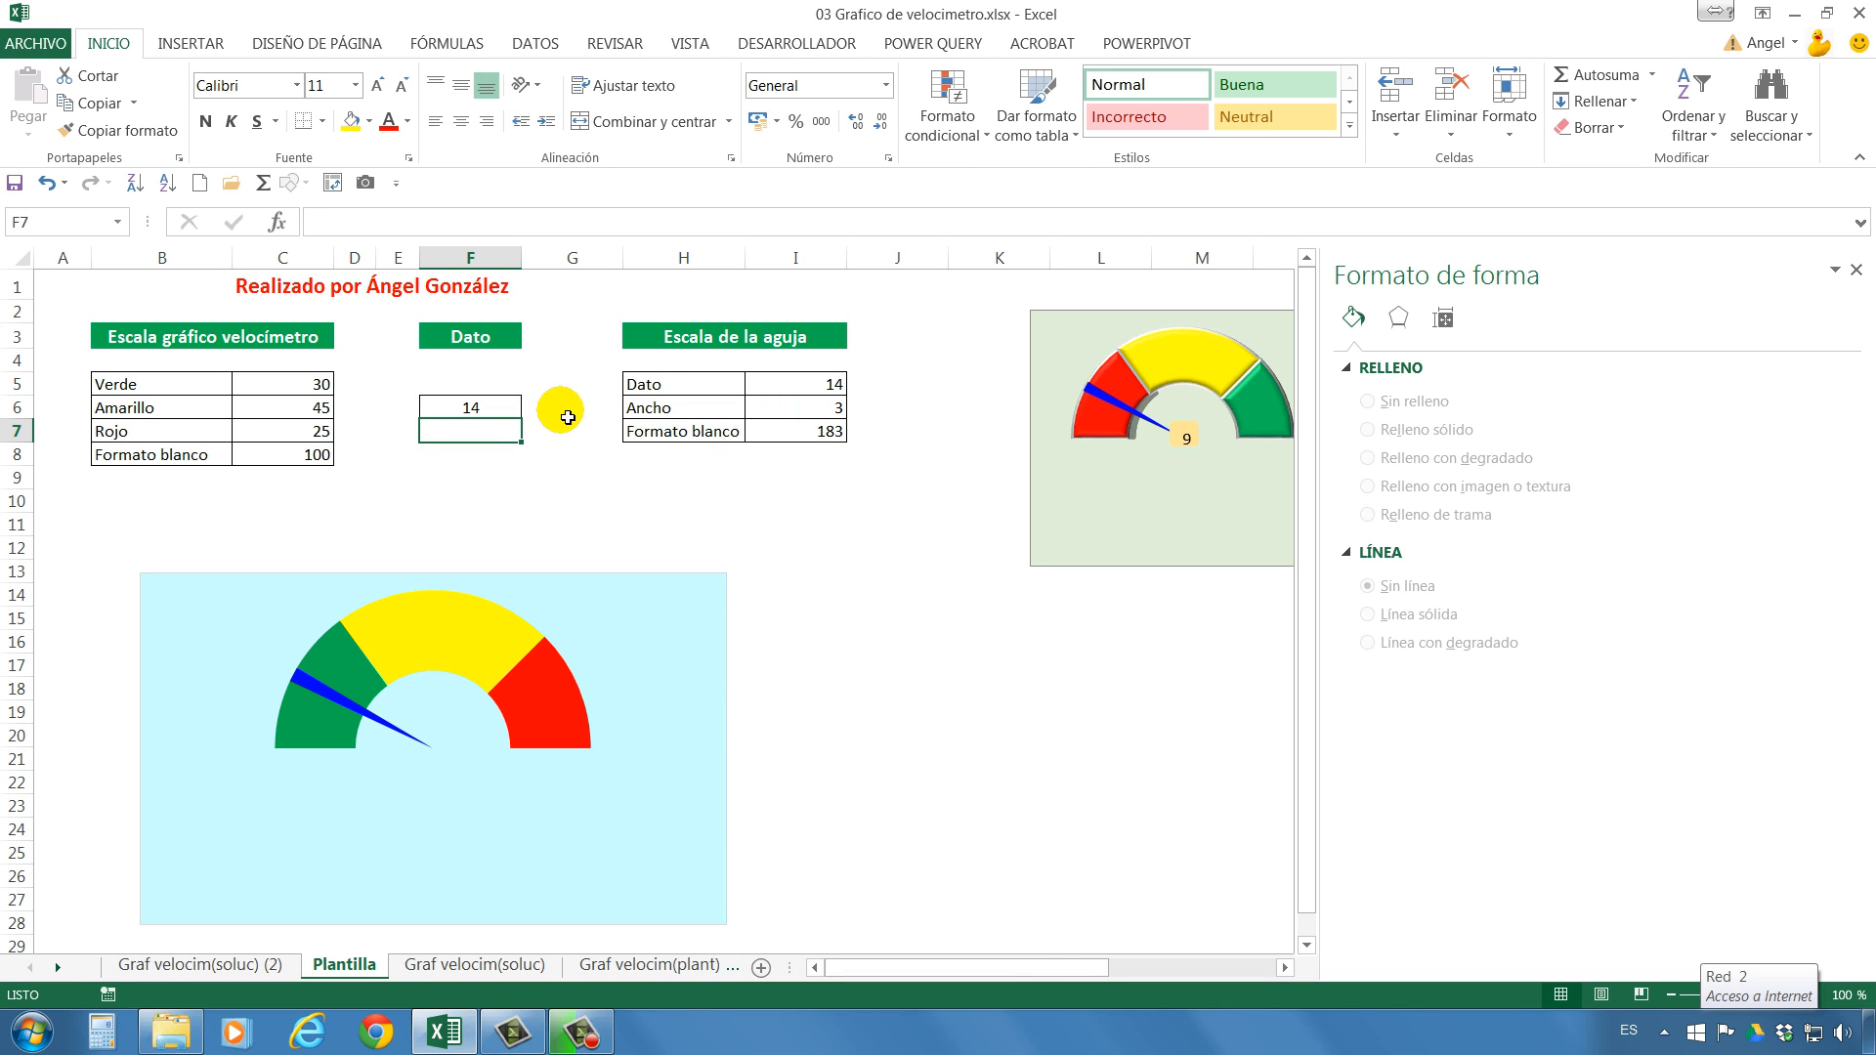
key(Up)
key(Down)
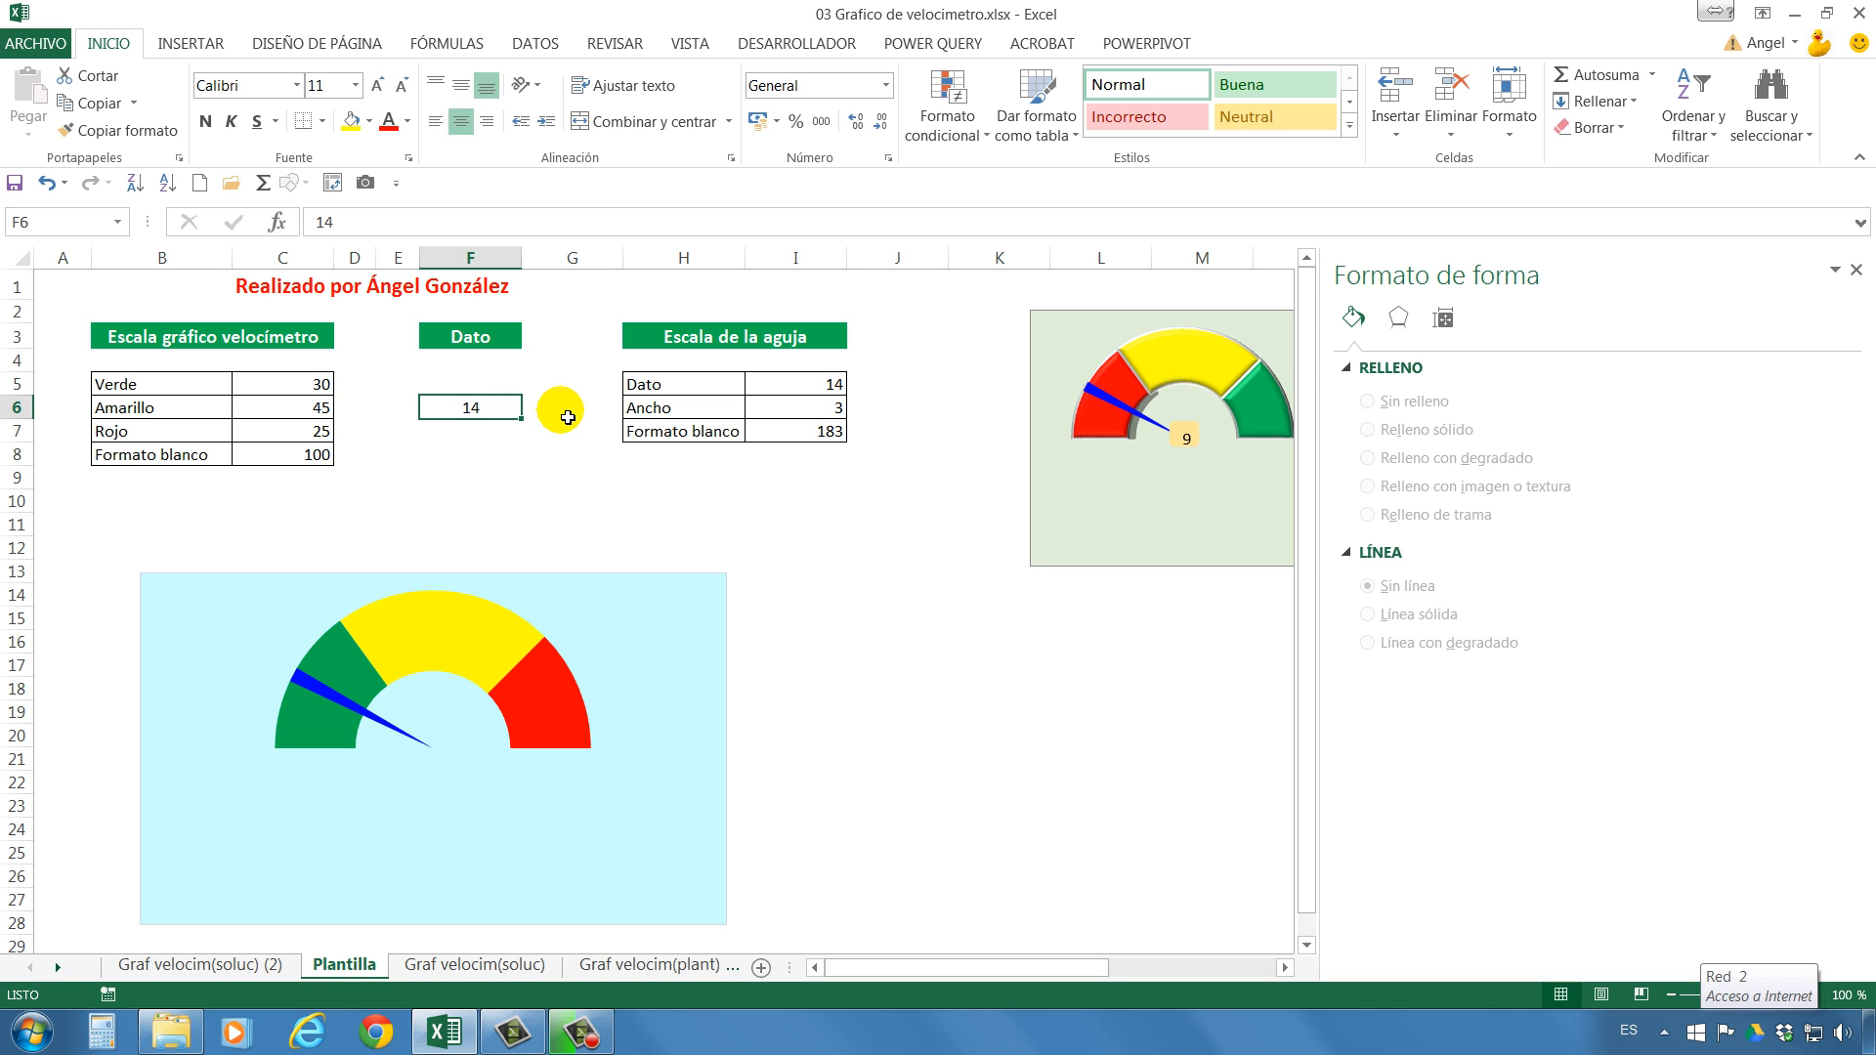
text(94)
key(Return)
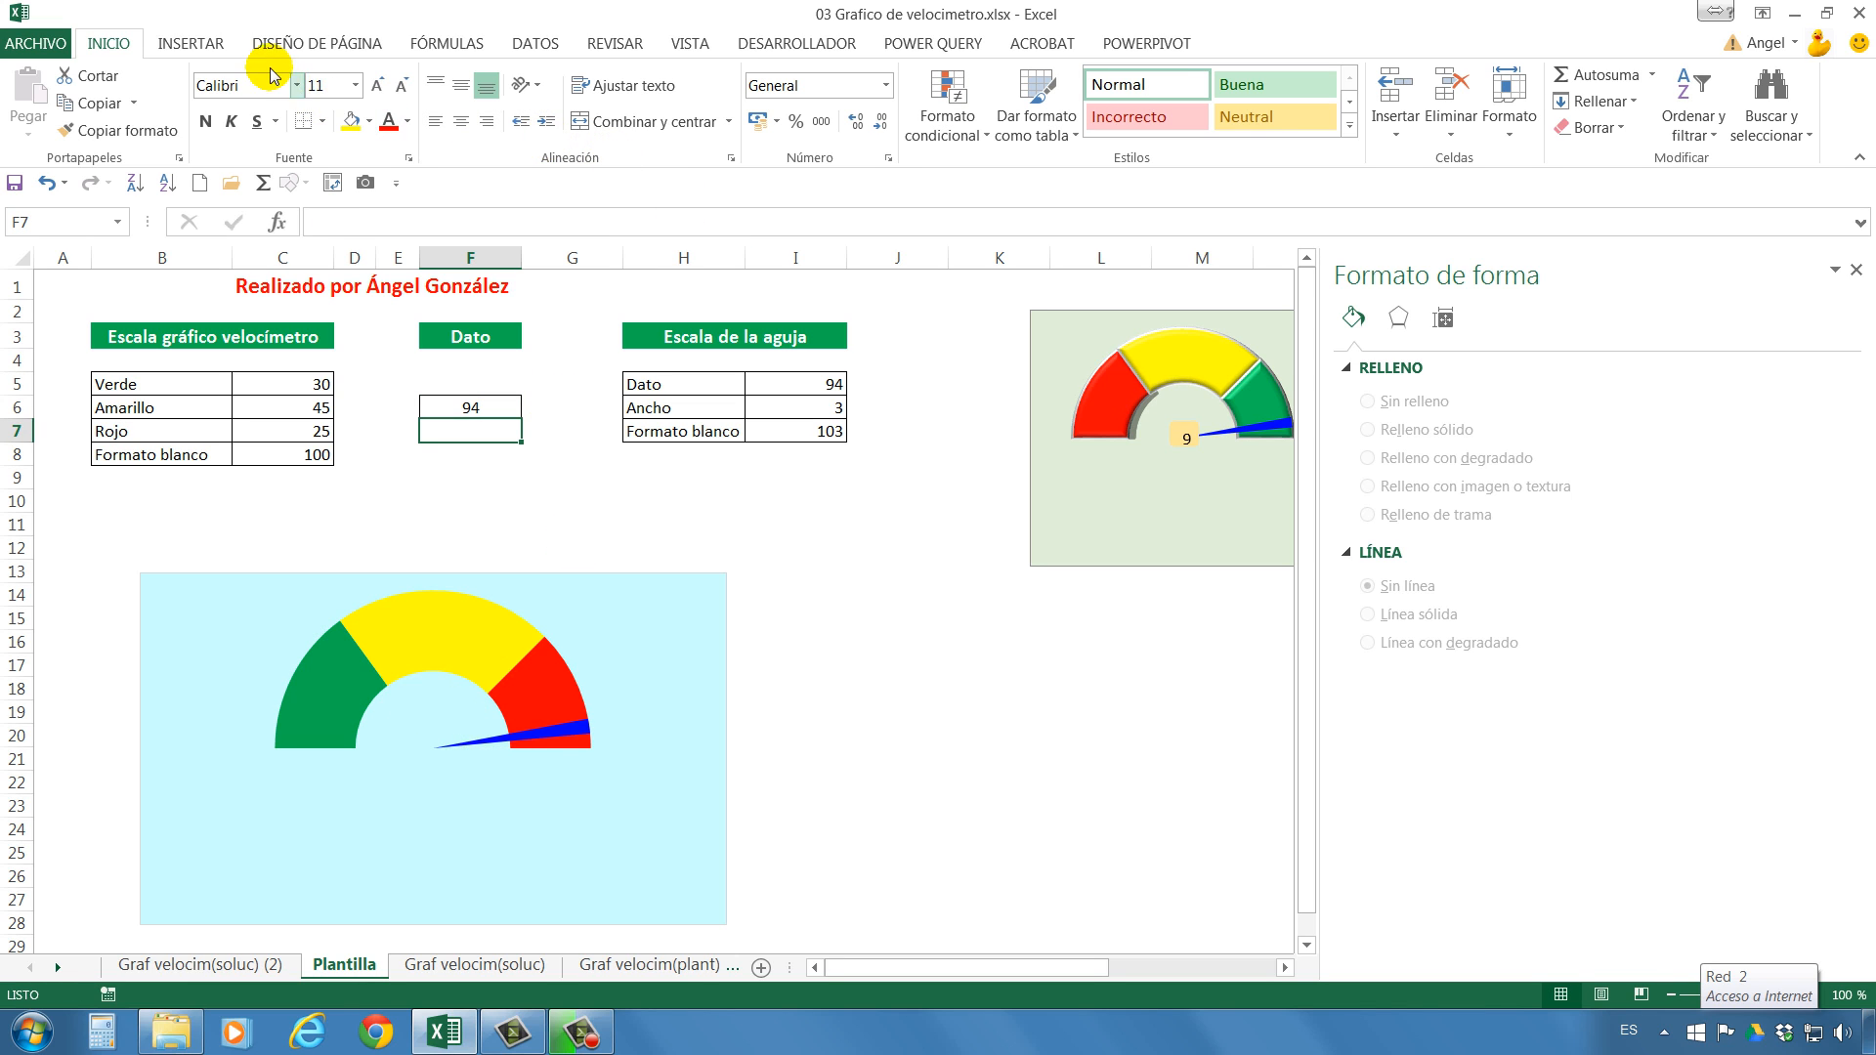
Draw a rounded rectangle about 1.23 cm high and 2.65 cm wide beside the speedometer and link its text to cell F6.
click(200, 44)
click(372, 76)
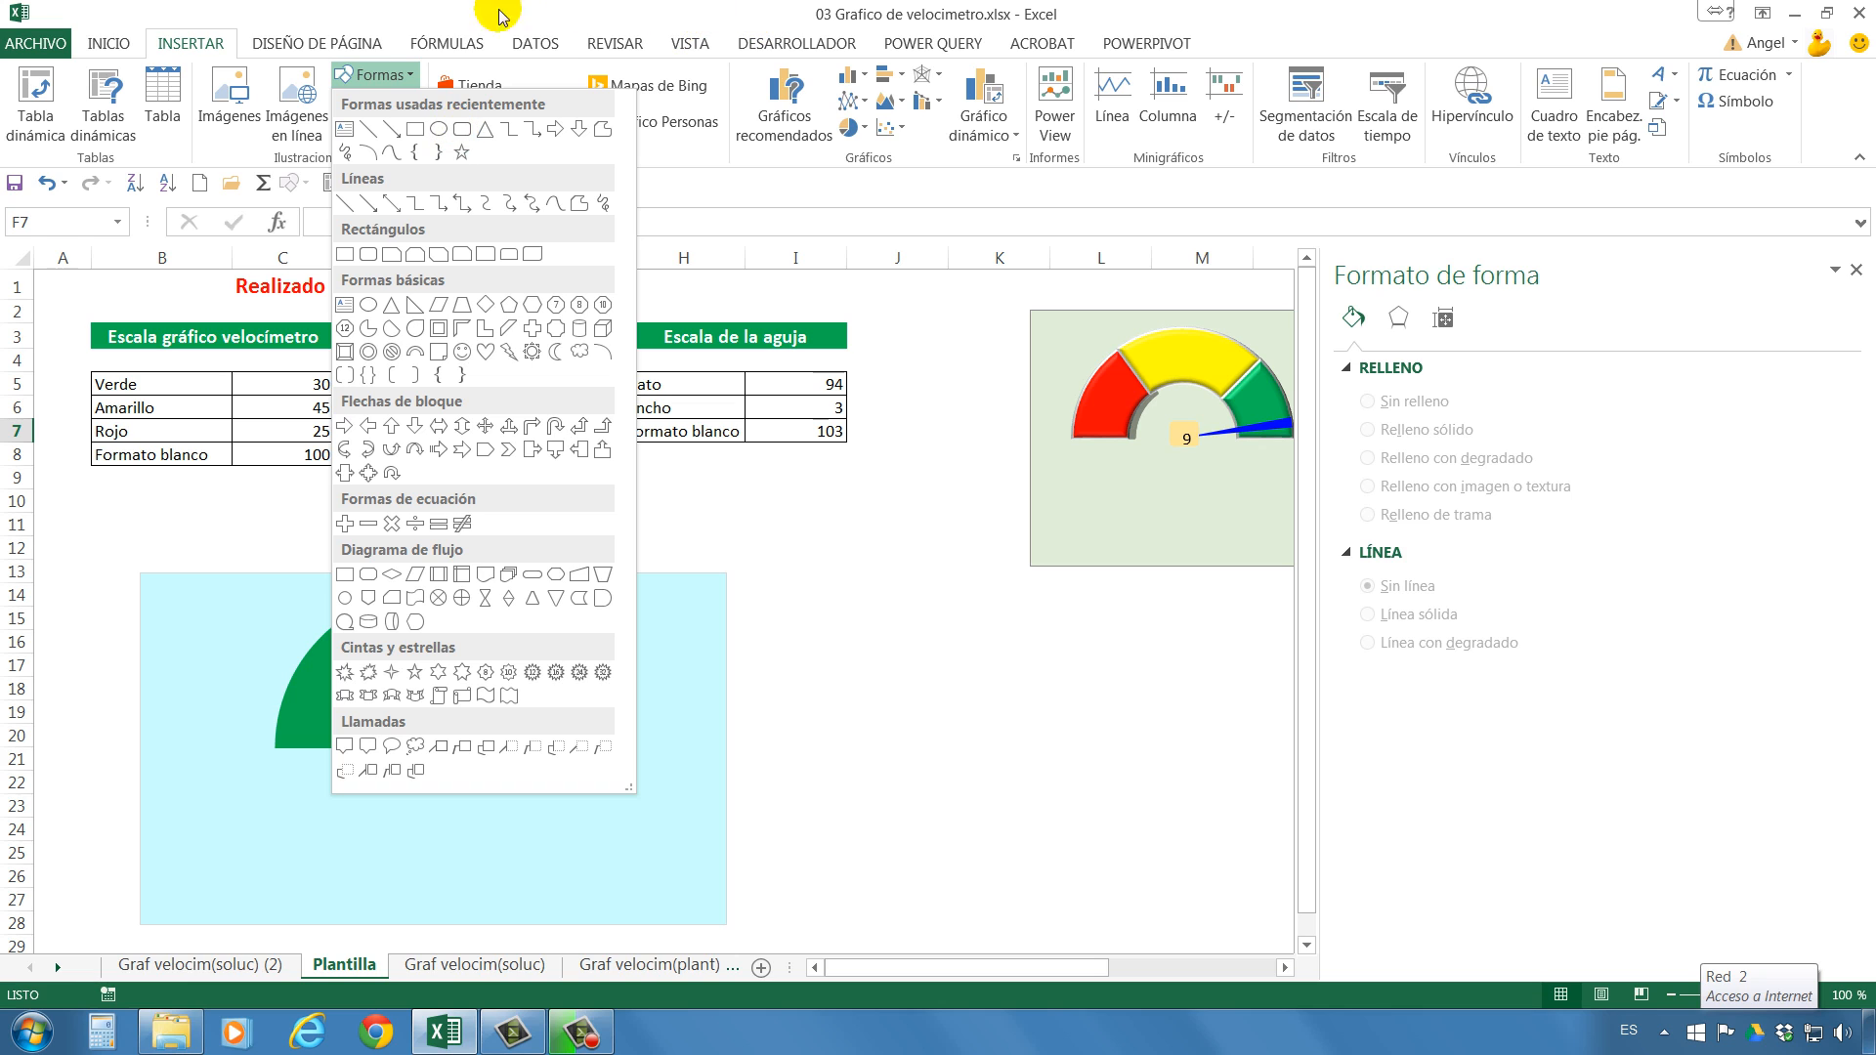
click(460, 129)
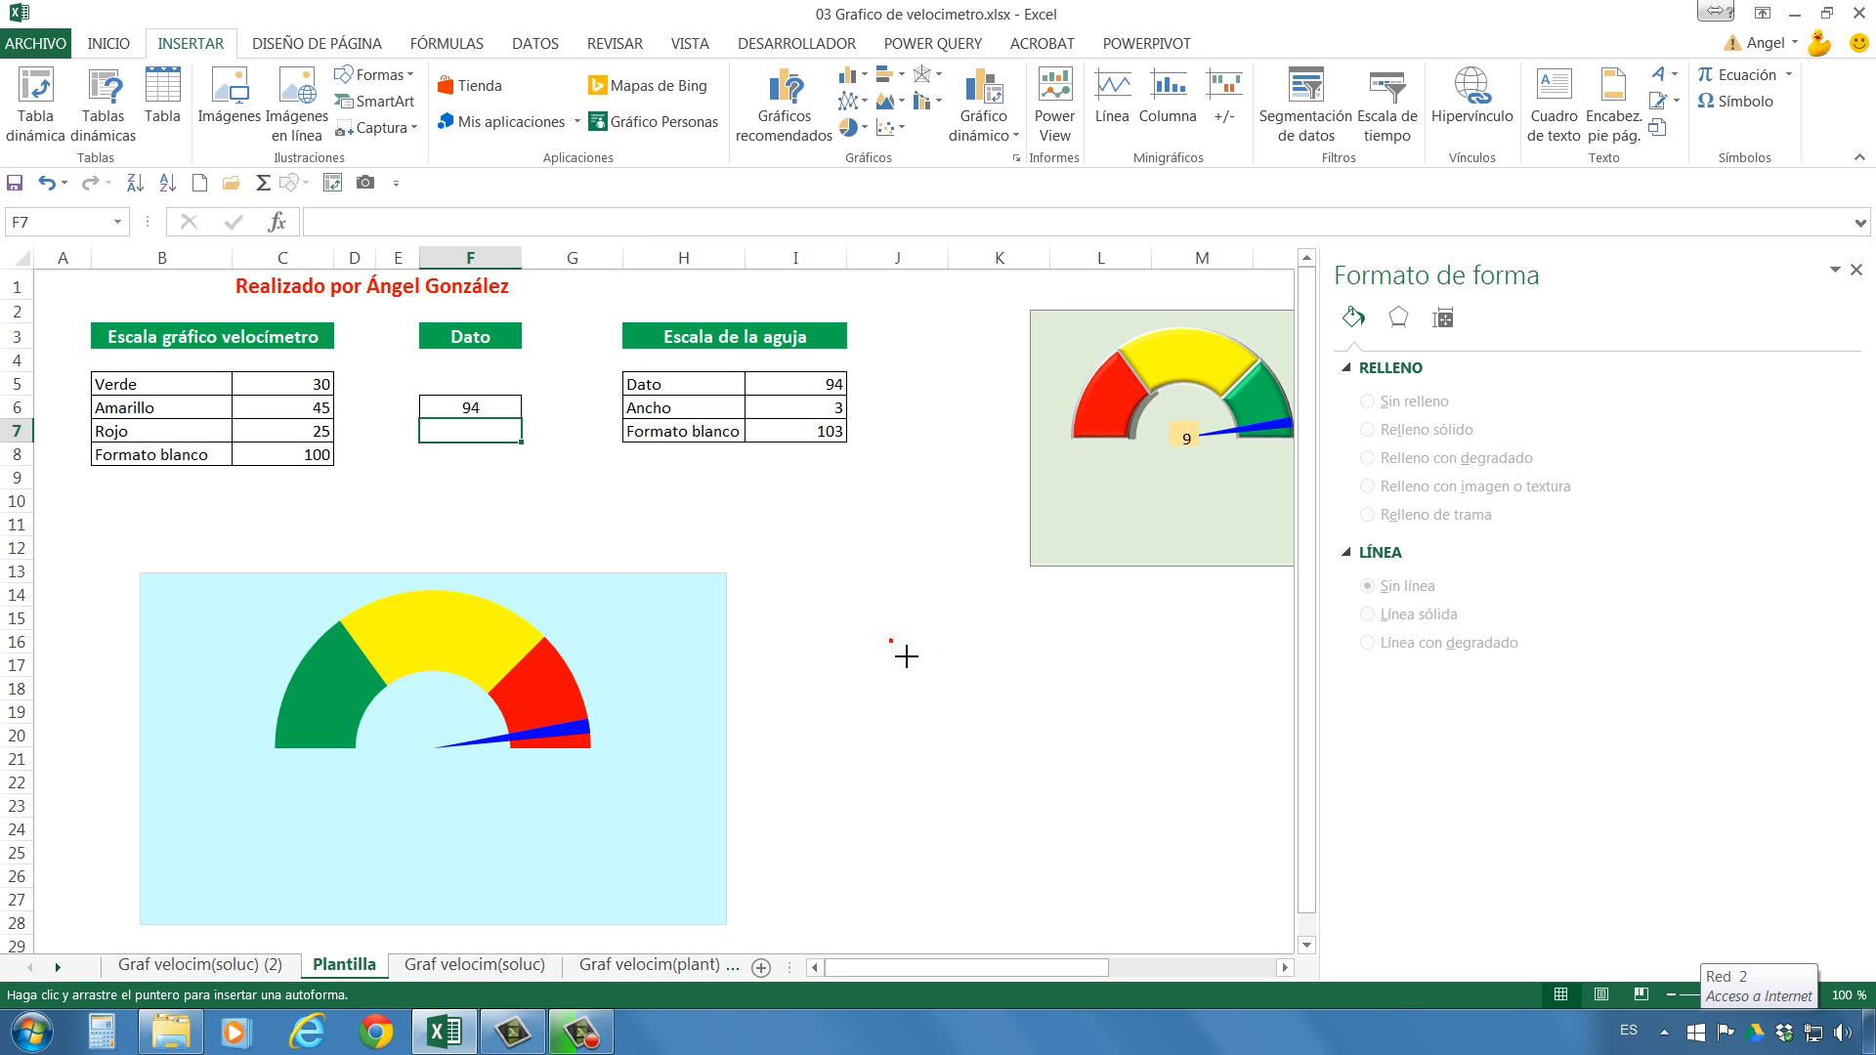
mouse_move(891, 641)
mouse_down()
mouse_move(997, 717)
mouse_move(1014, 698)
mouse_up()
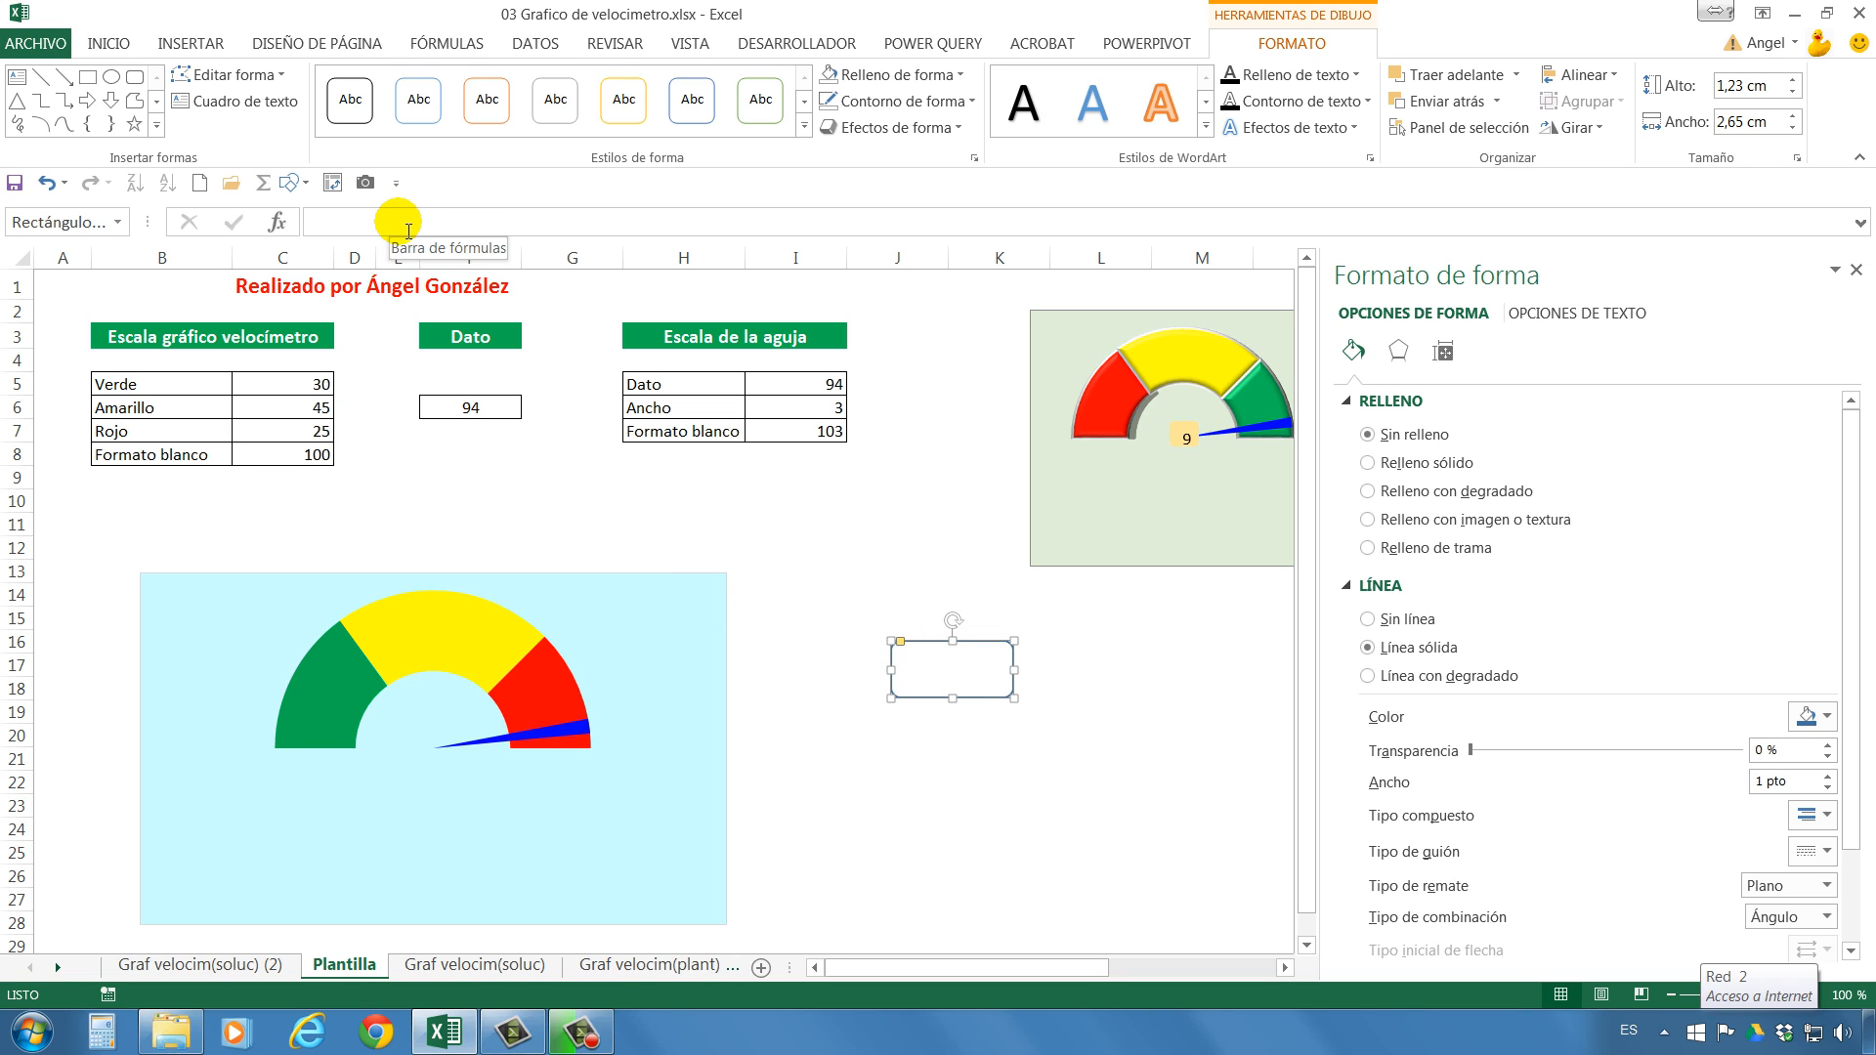
click(408, 230)
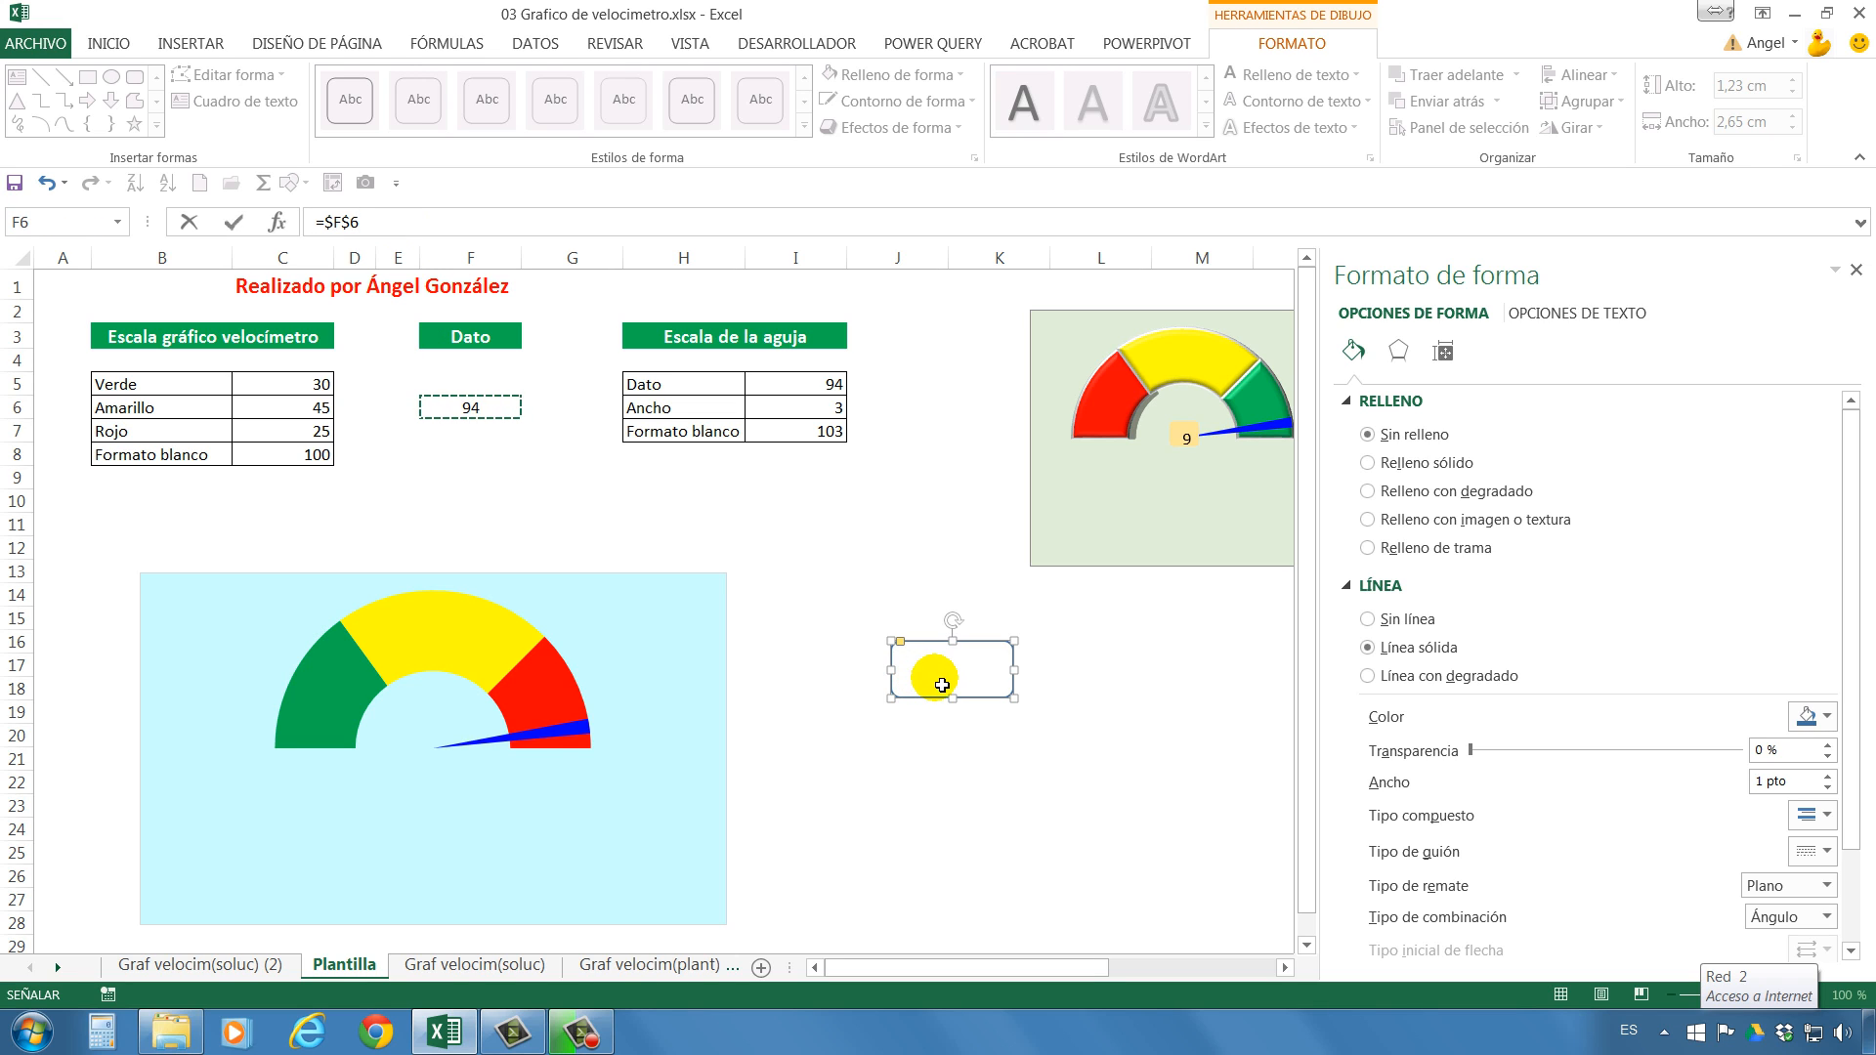
key(Return)
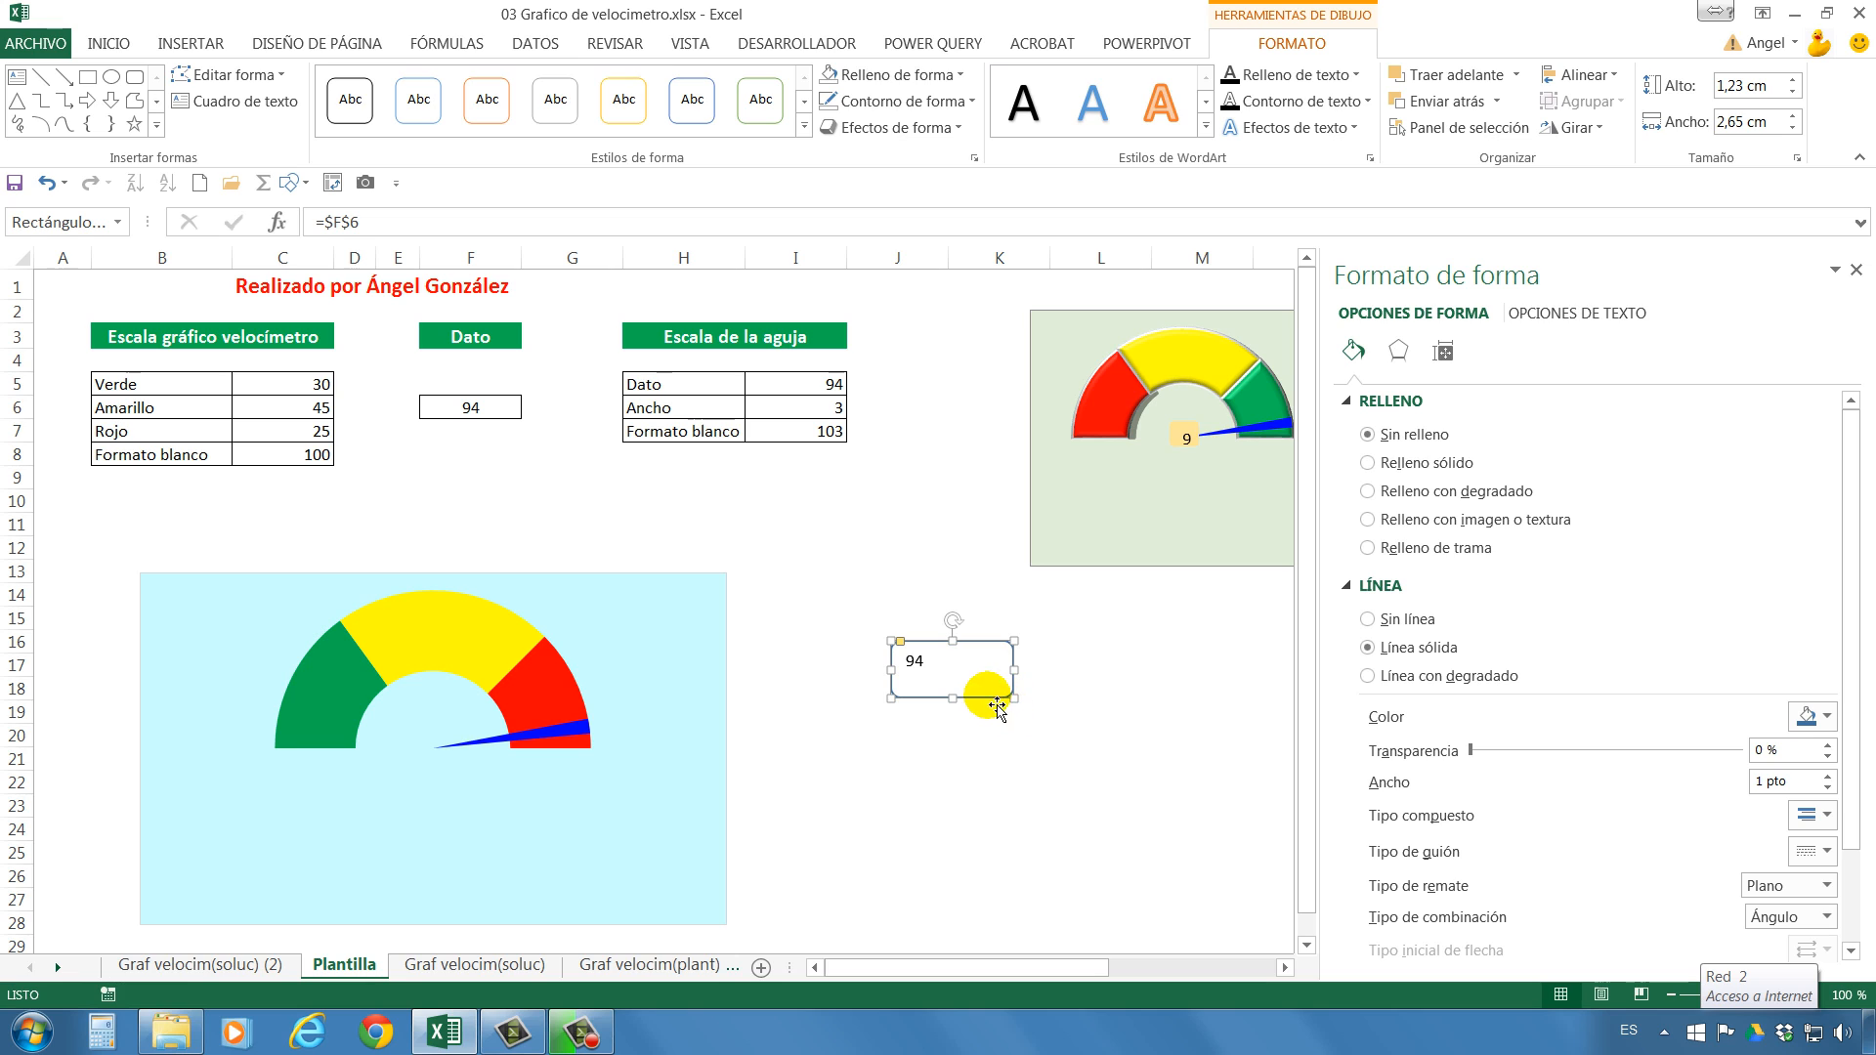
Fill the rounded rectangle with a light gold theme colour and remove its outline.
click(884, 74)
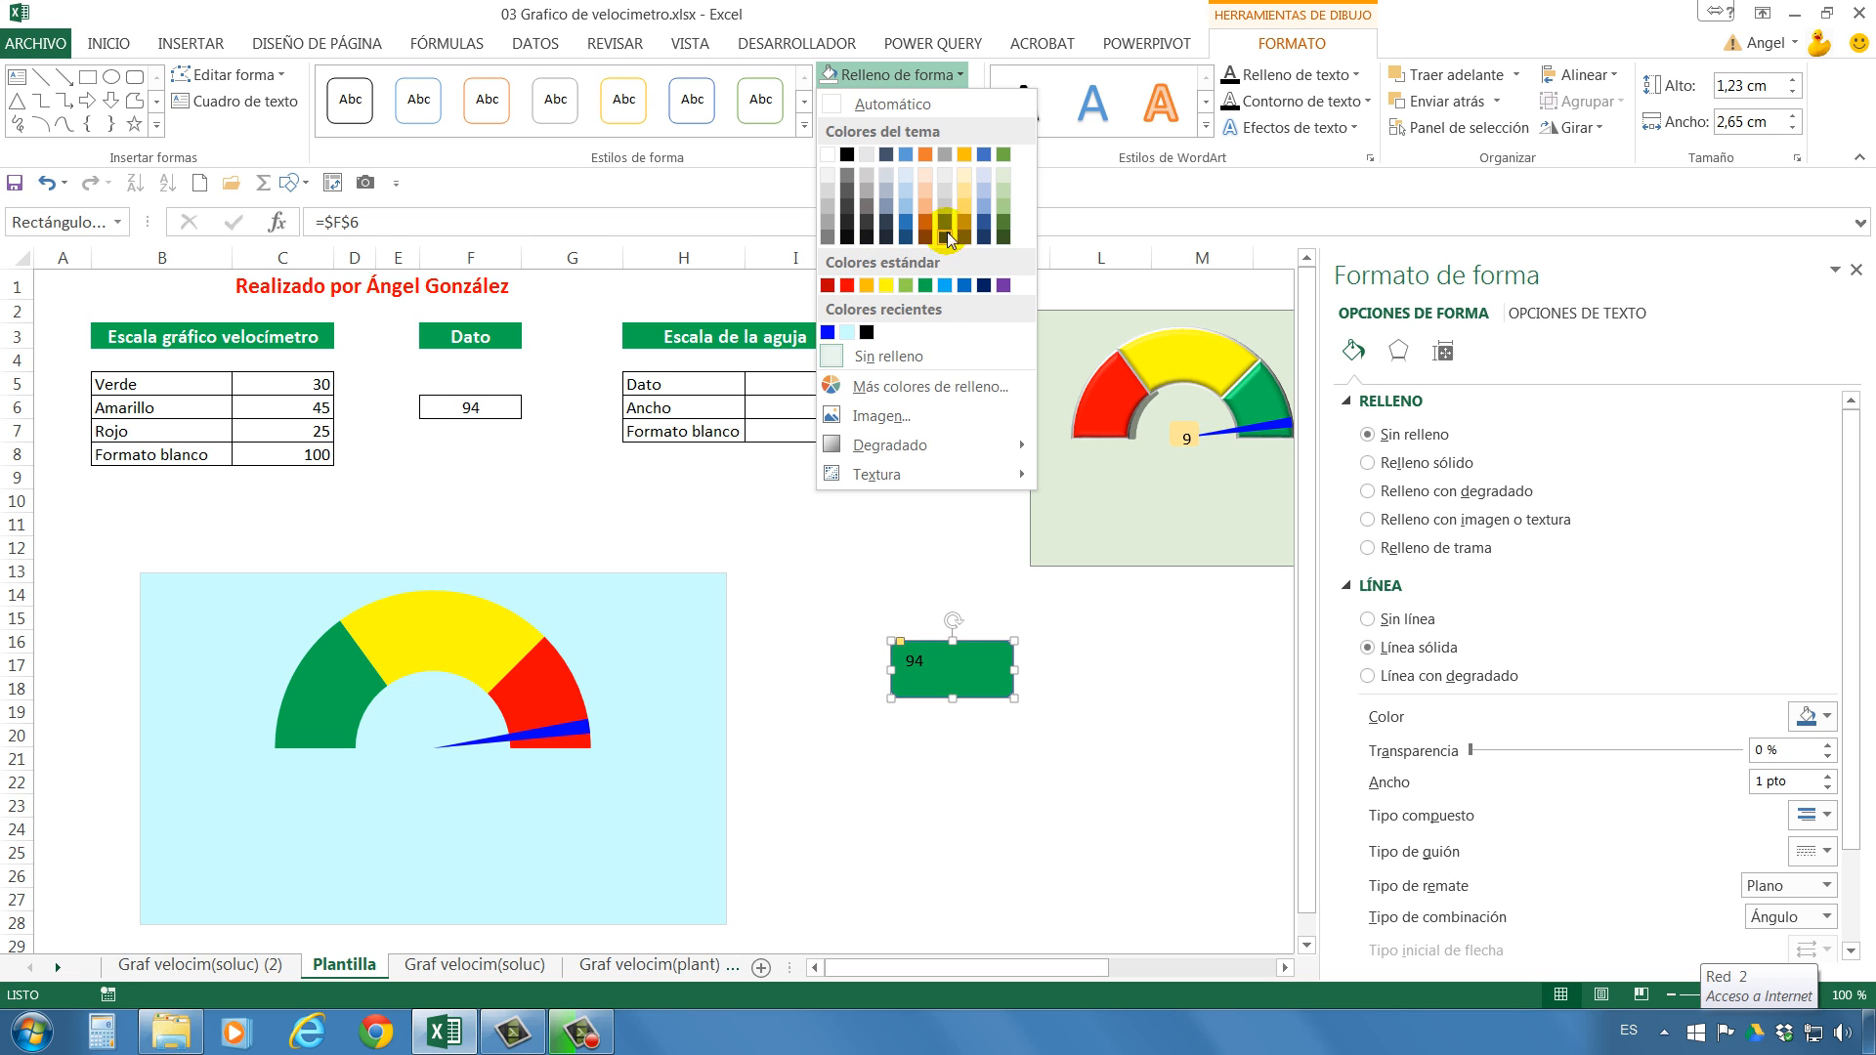
click(965, 186)
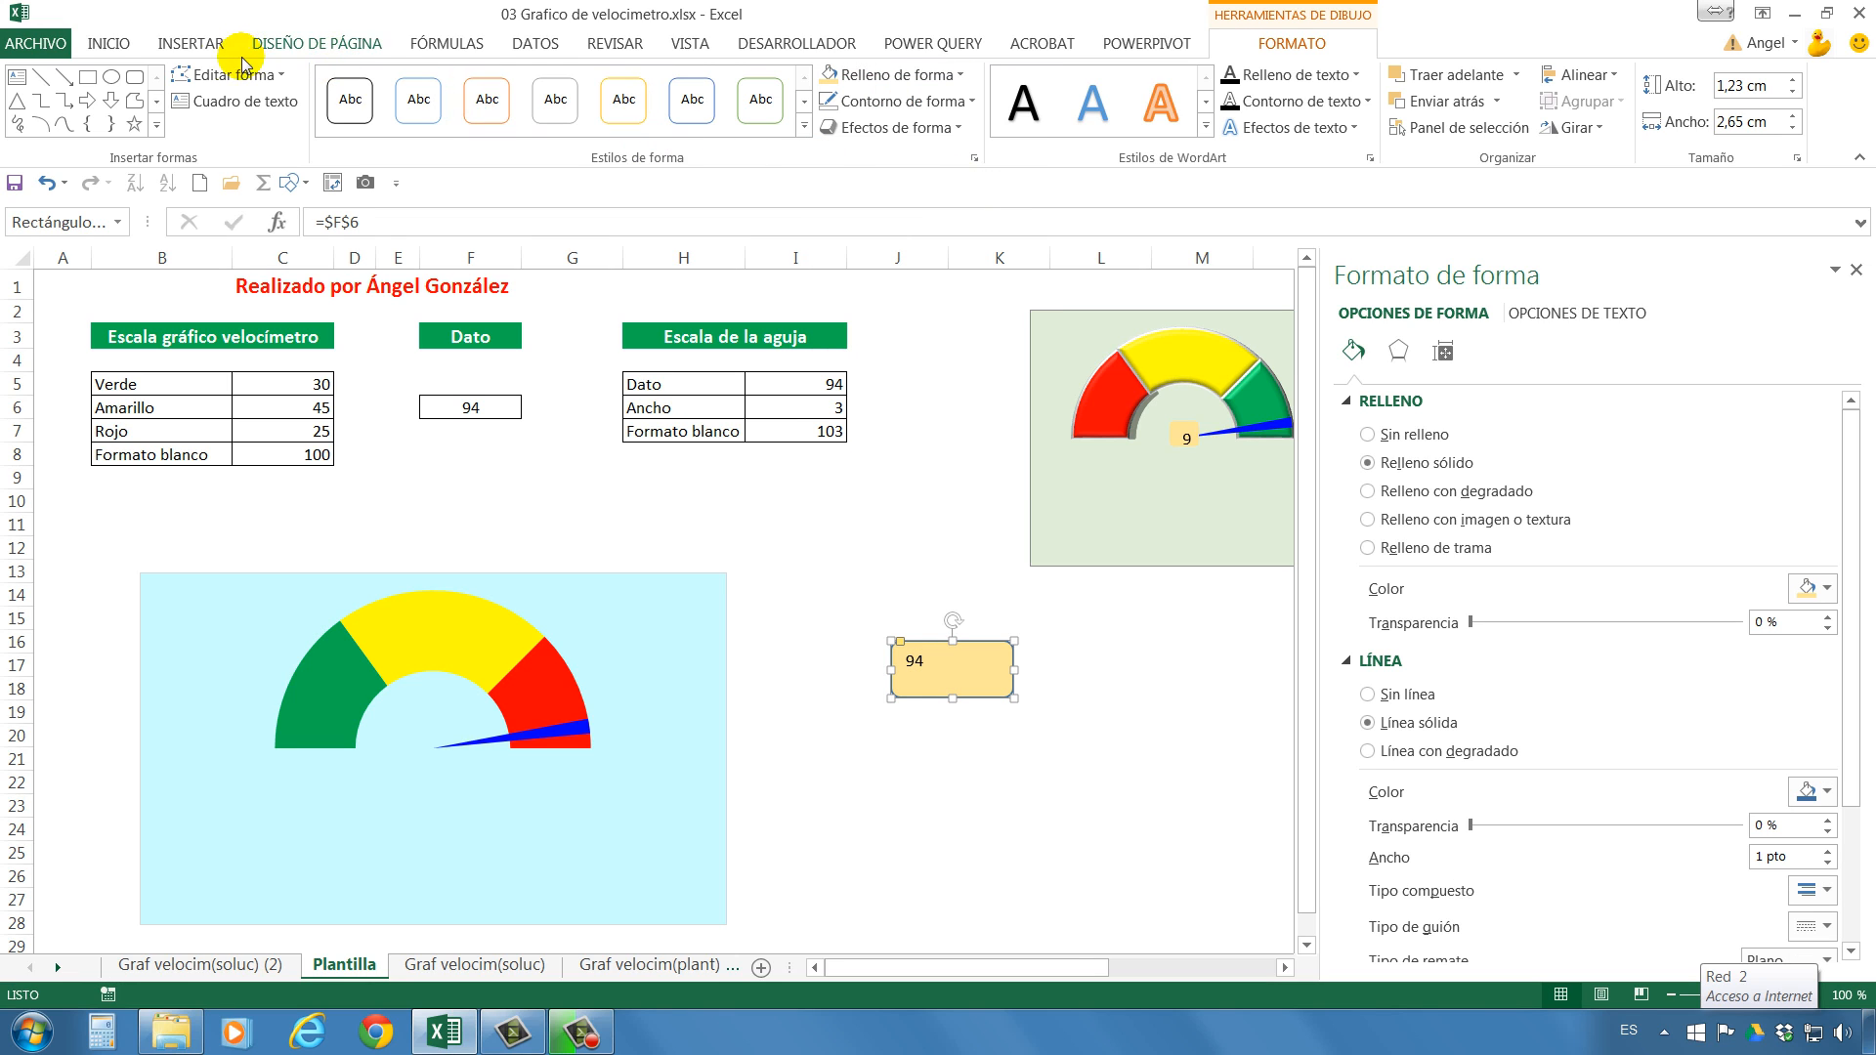
click(922, 103)
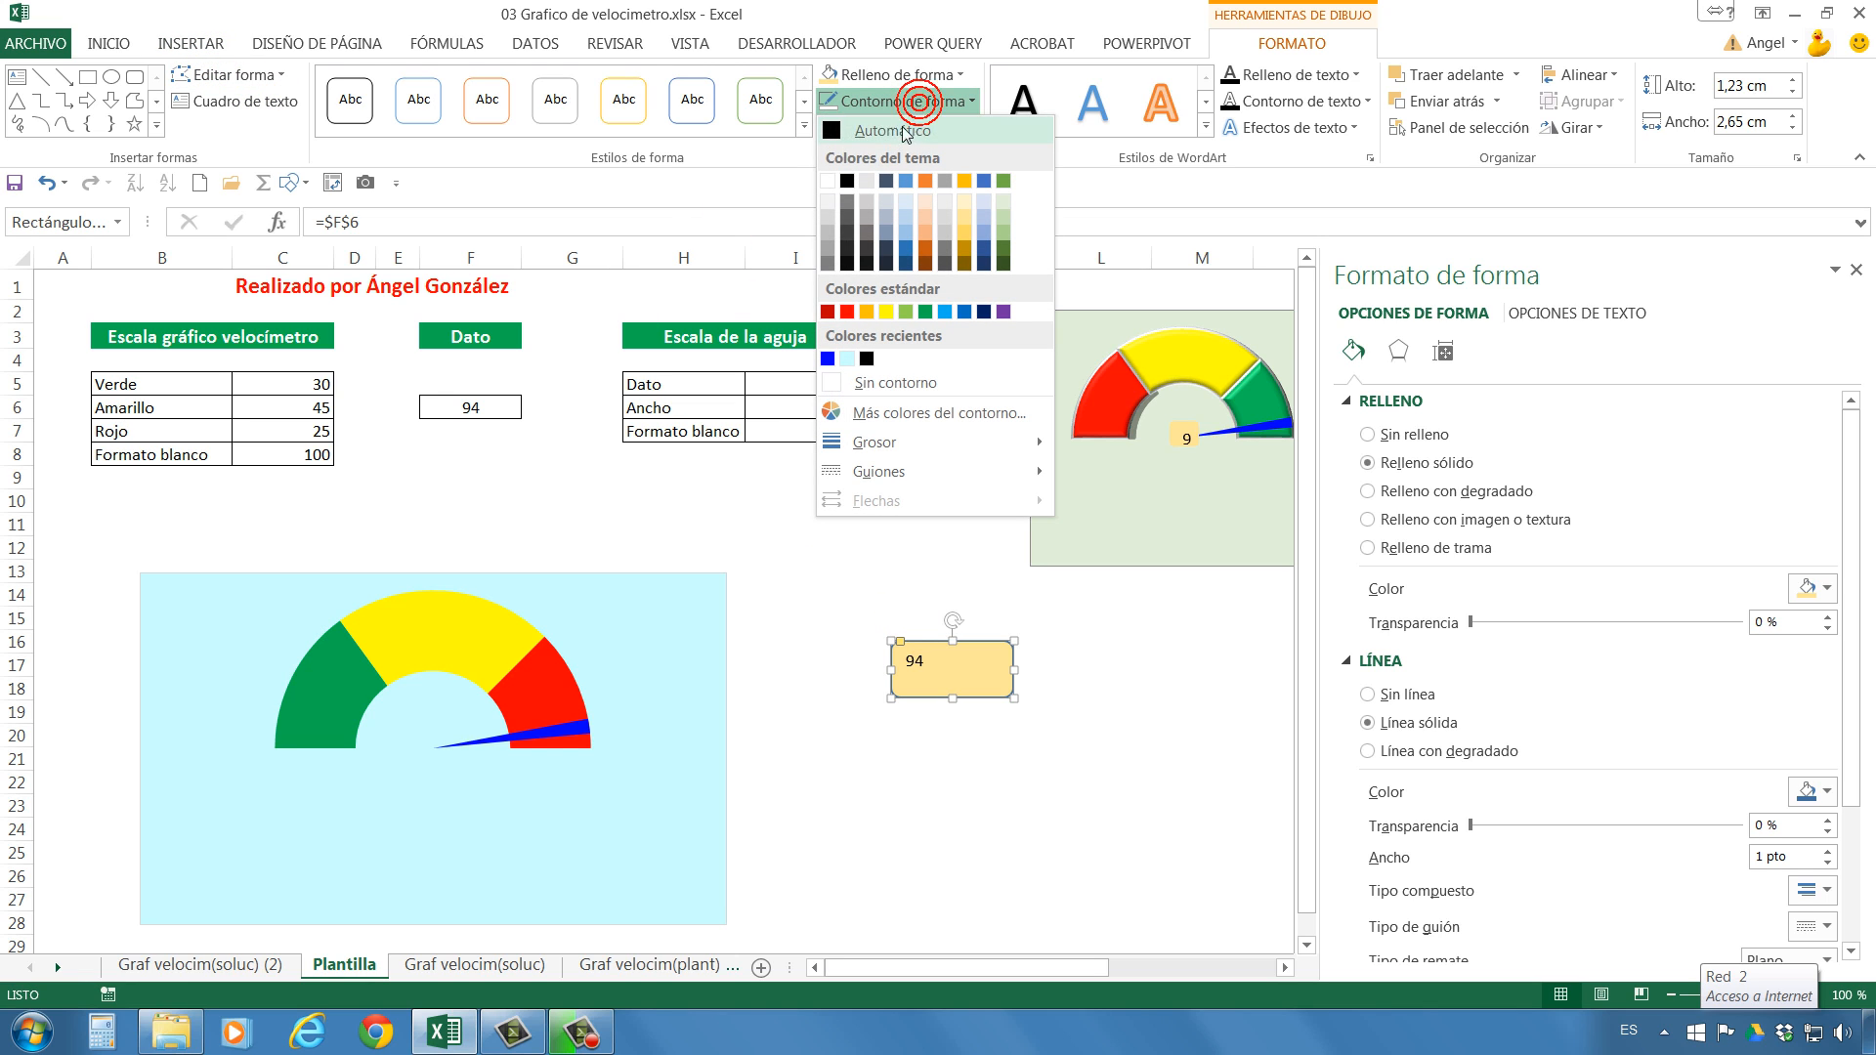
click(889, 385)
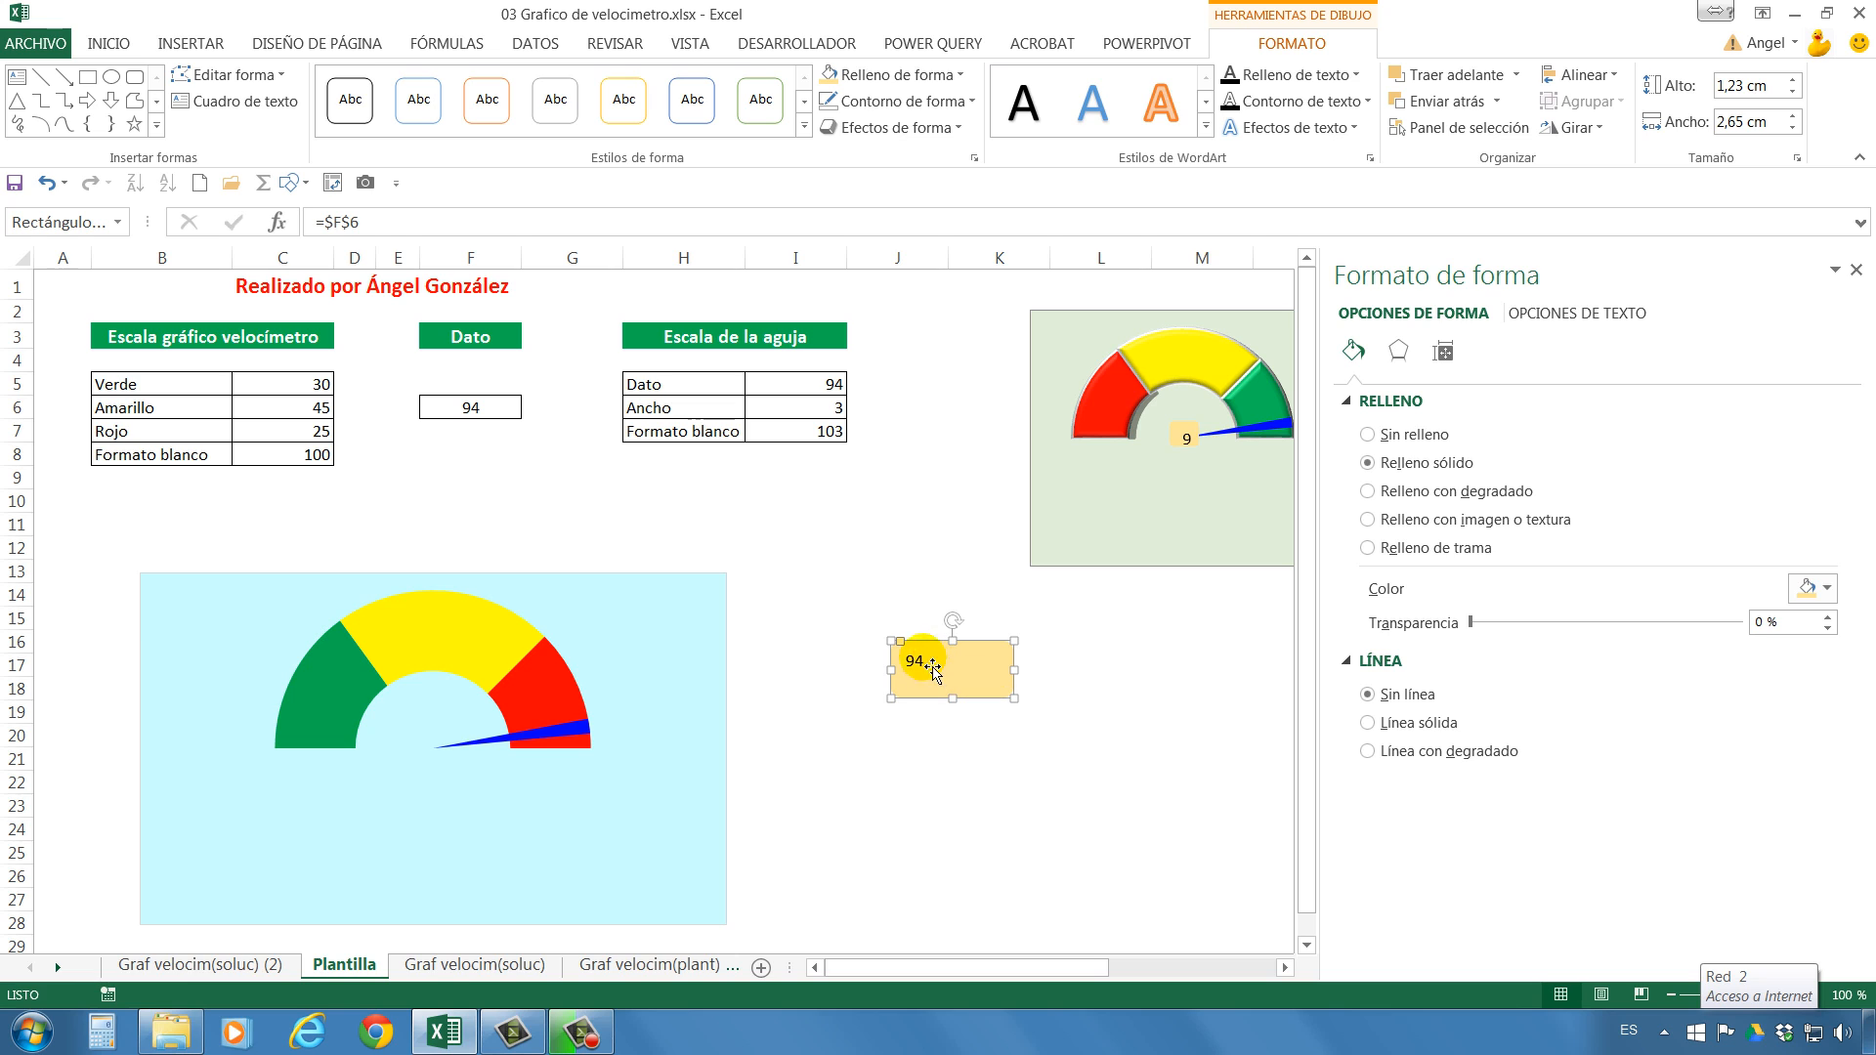
Shrink the gold rectangle and place it over the speedometer at the base of the needle.
click(388, 224)
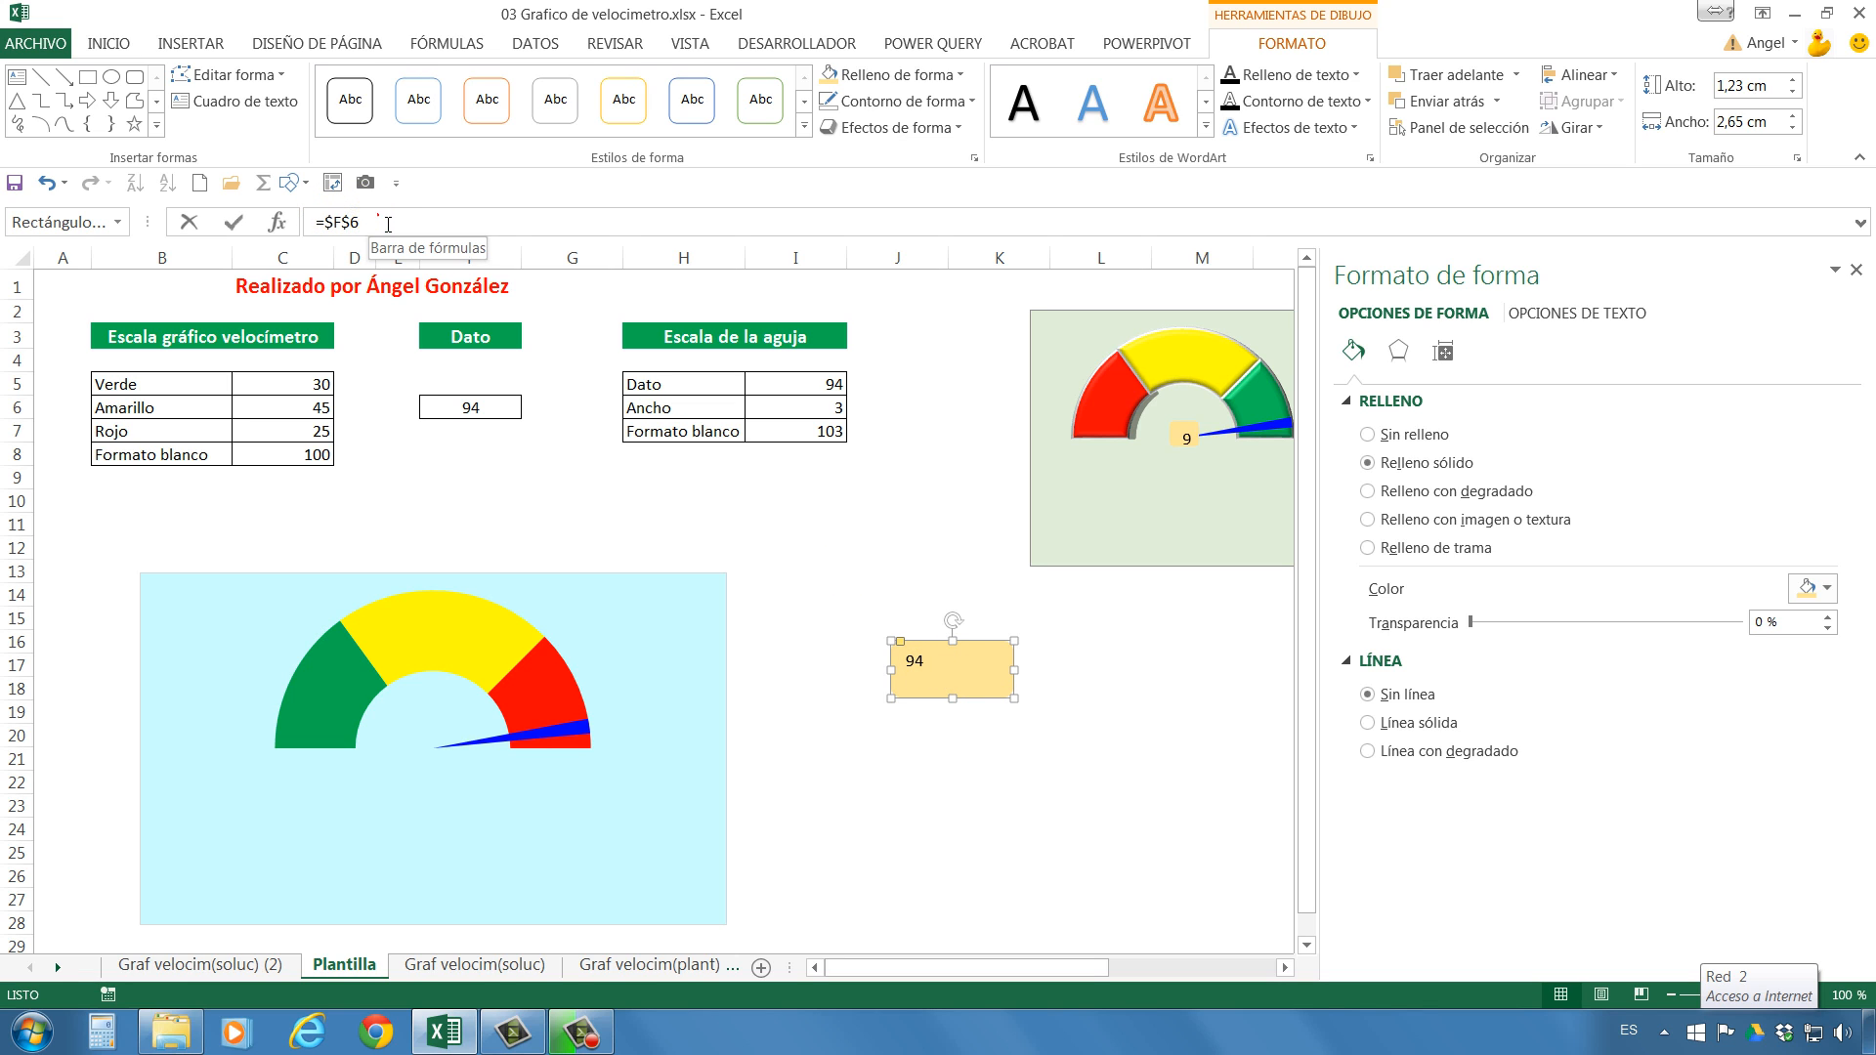
click(108, 43)
click(923, 710)
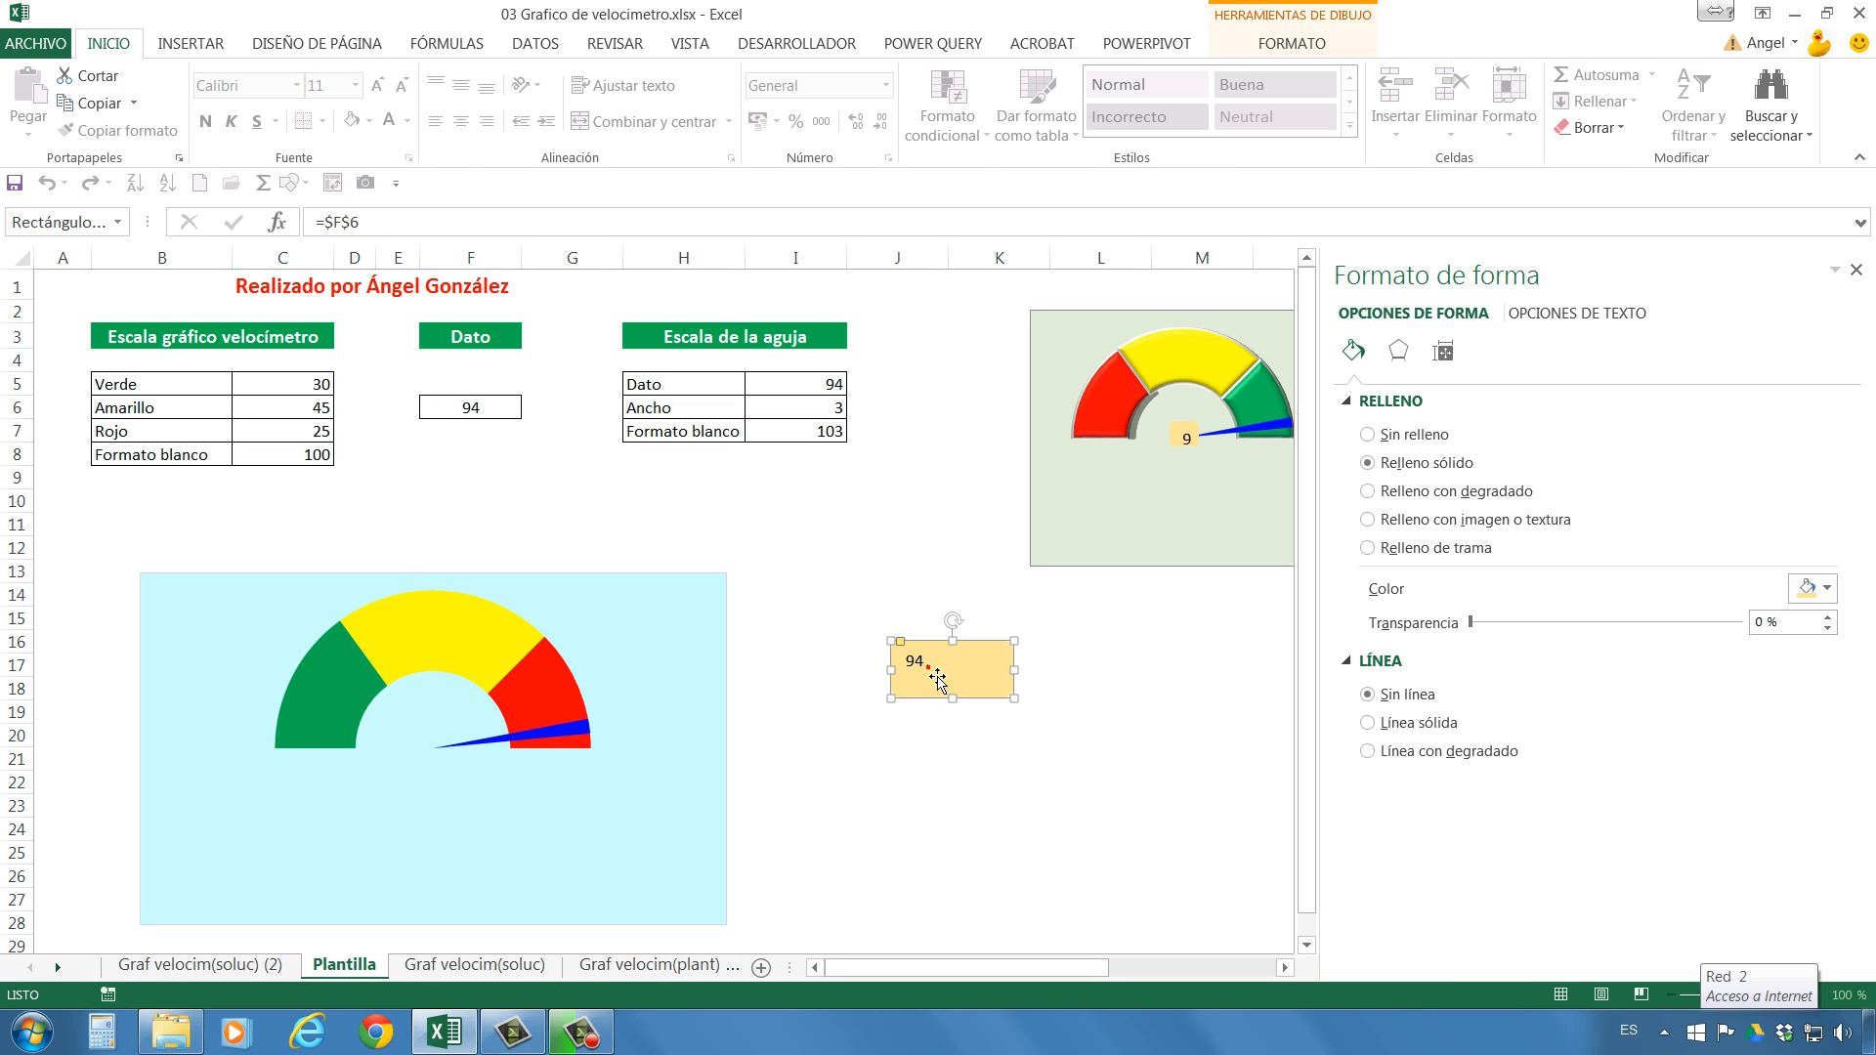
click(981, 716)
drag(996, 704, 442, 785)
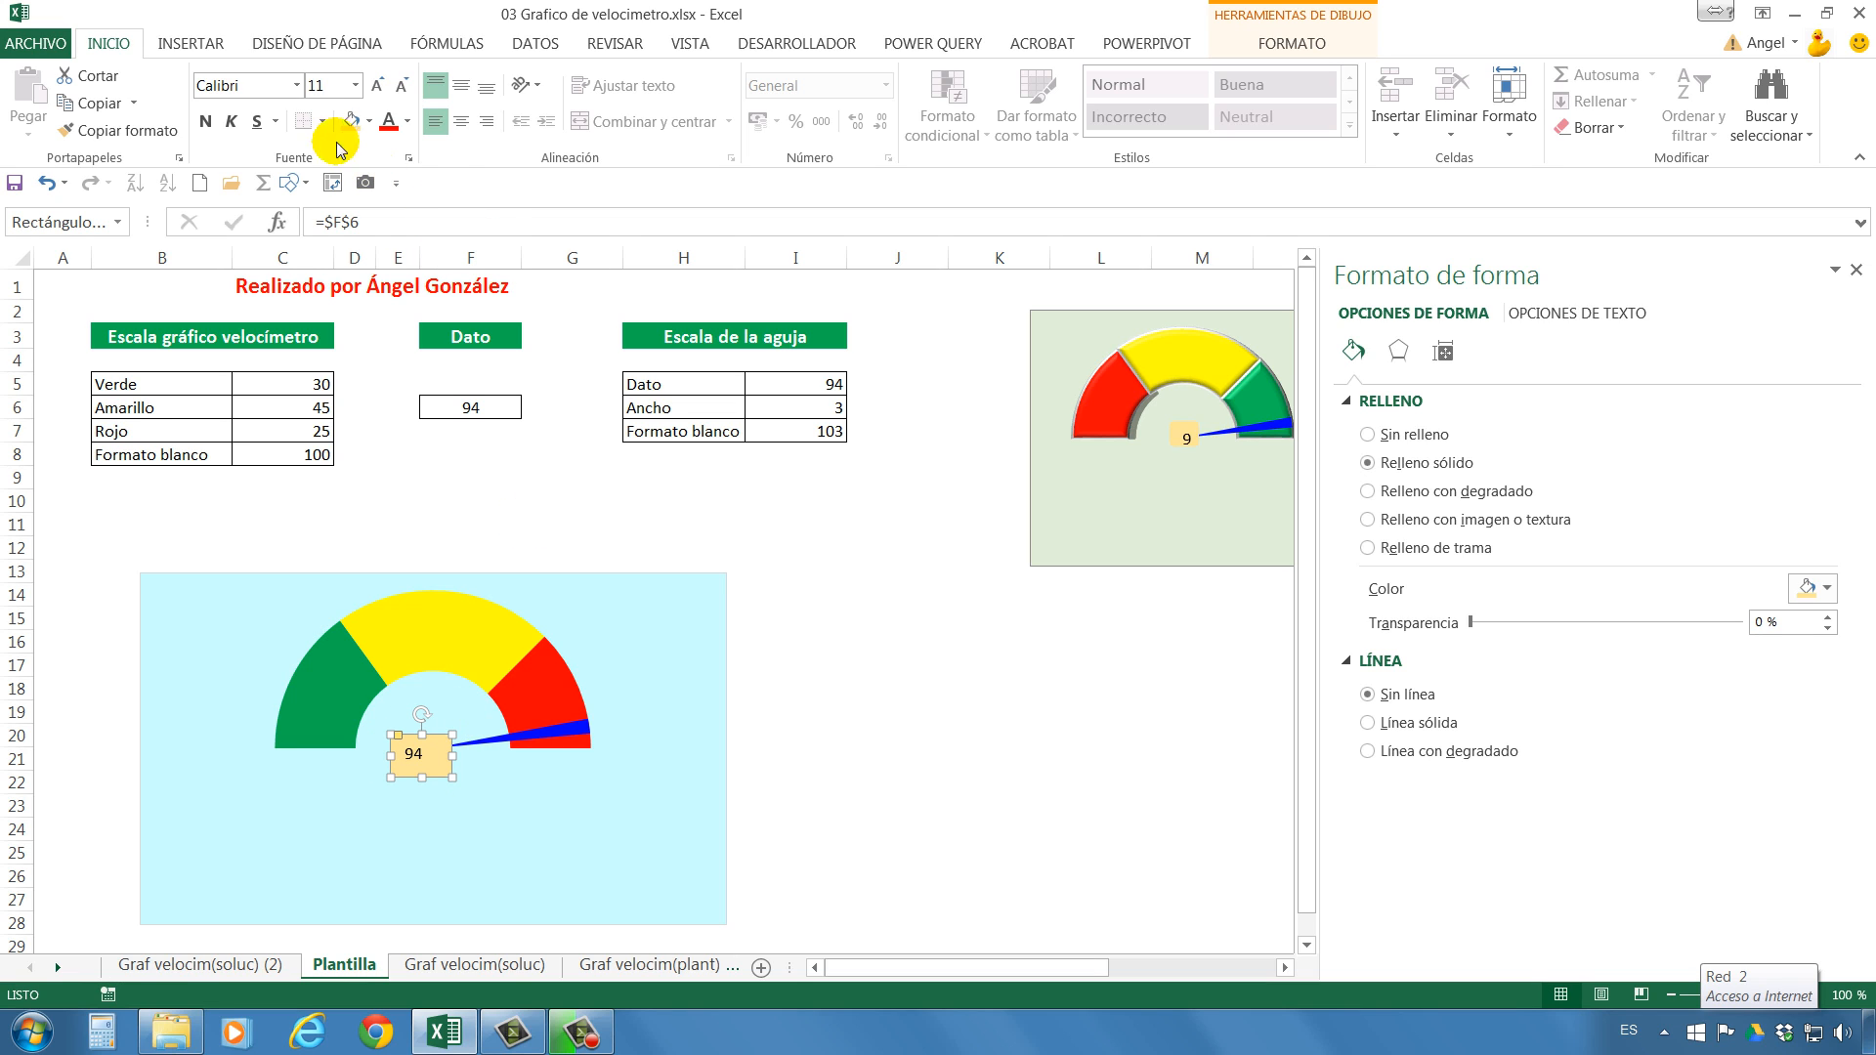
Set the value label's font to BatangChe, centre its text horizontally and deselect the shape.
click(296, 85)
scroll(294, 223, down, 5)
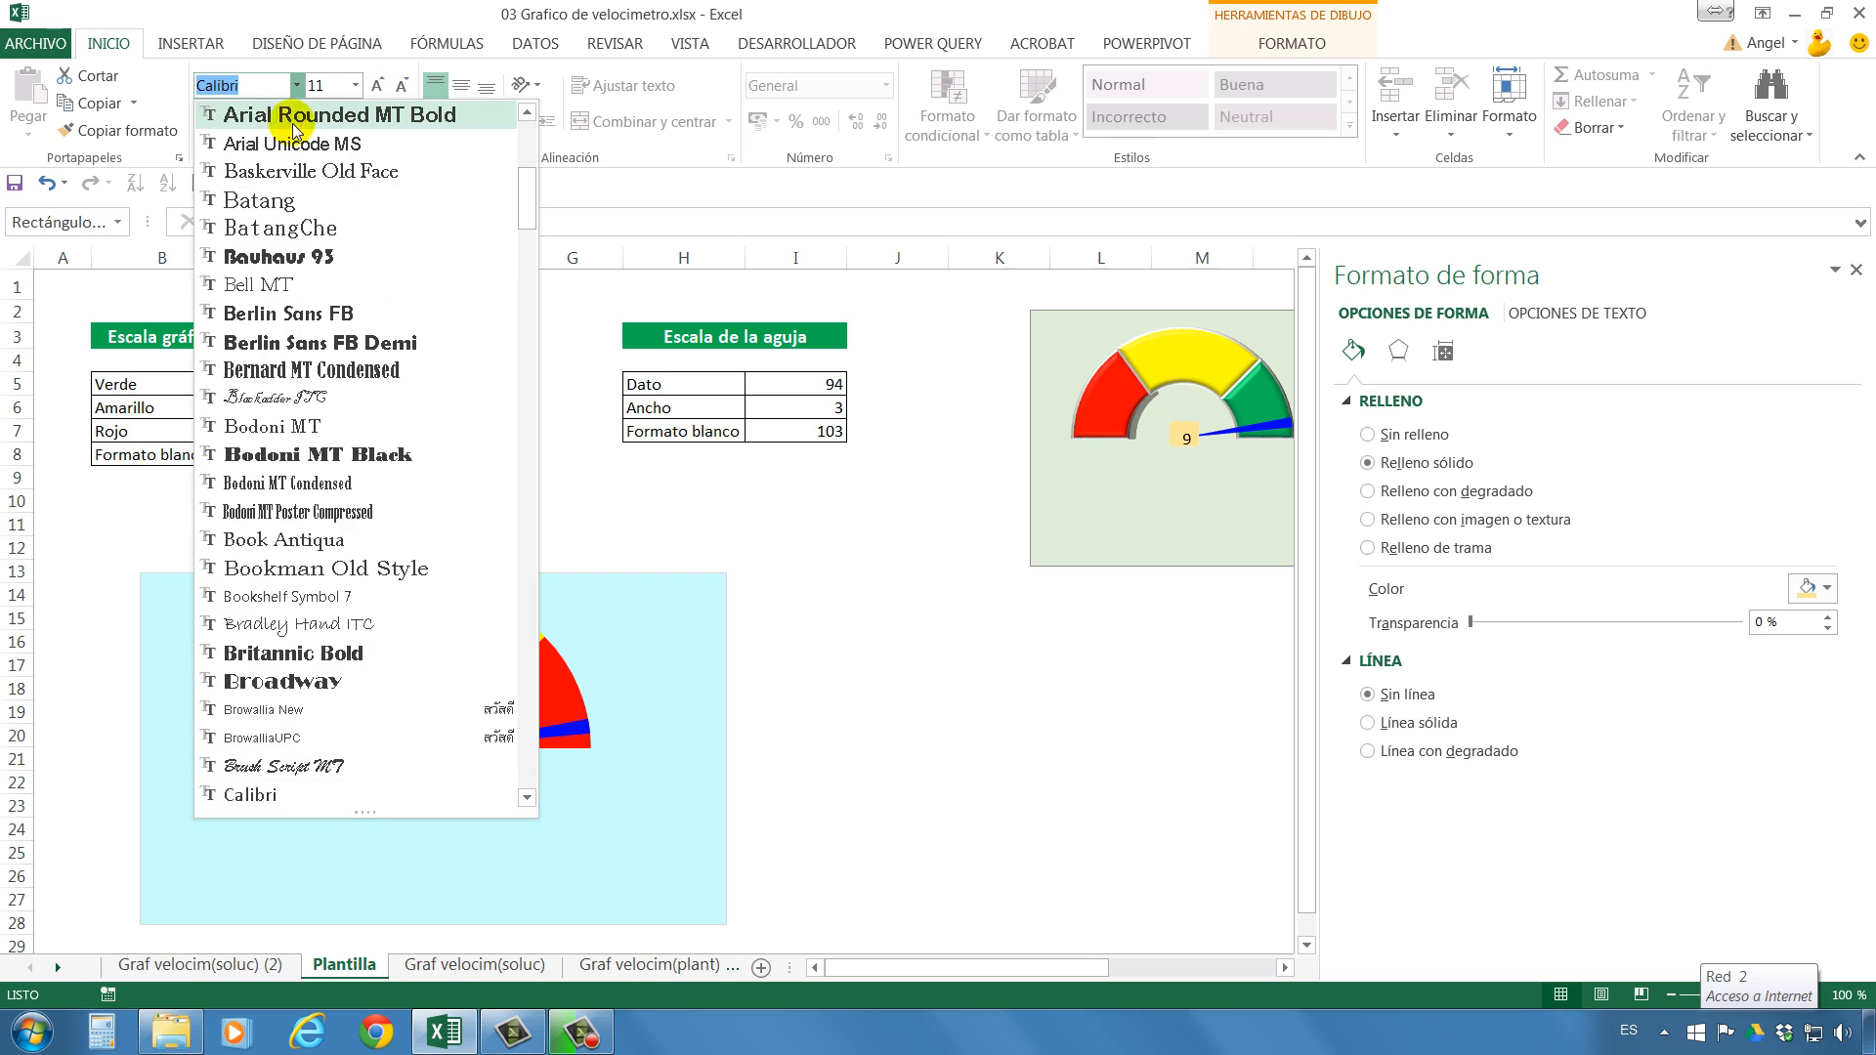
click(300, 222)
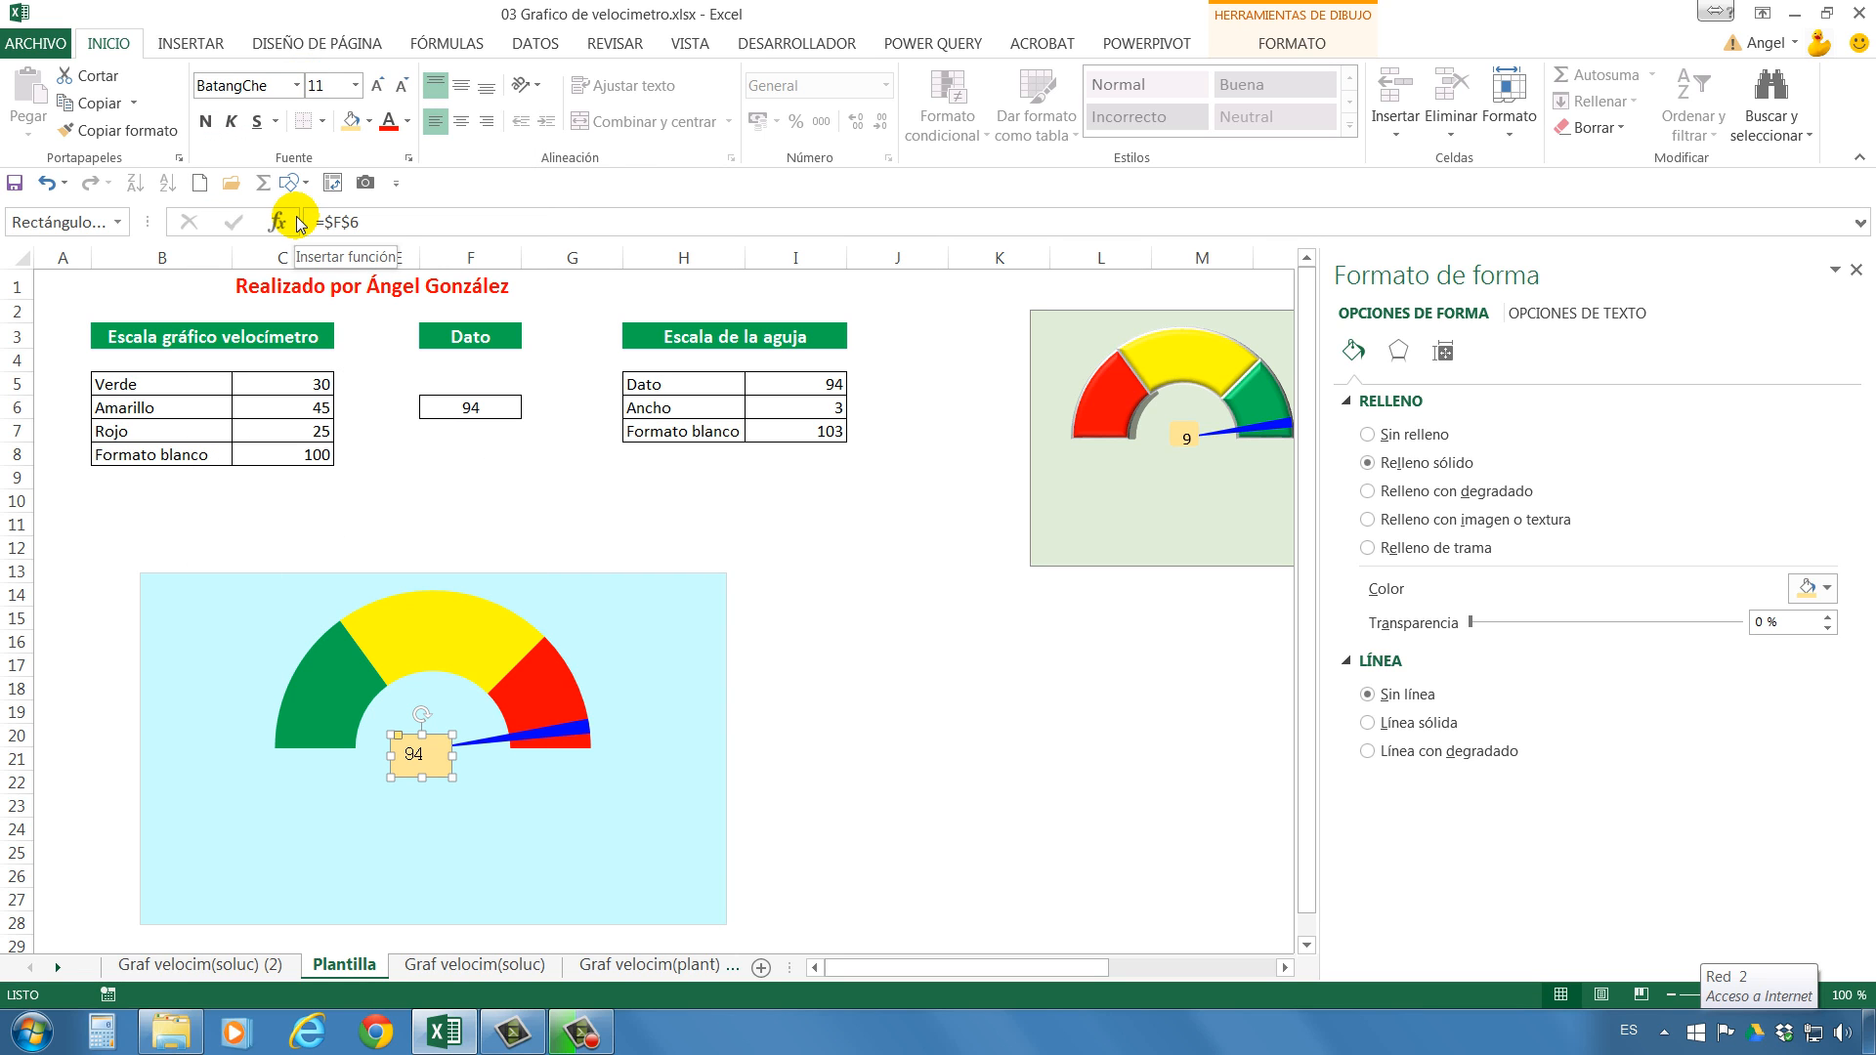
click(460, 121)
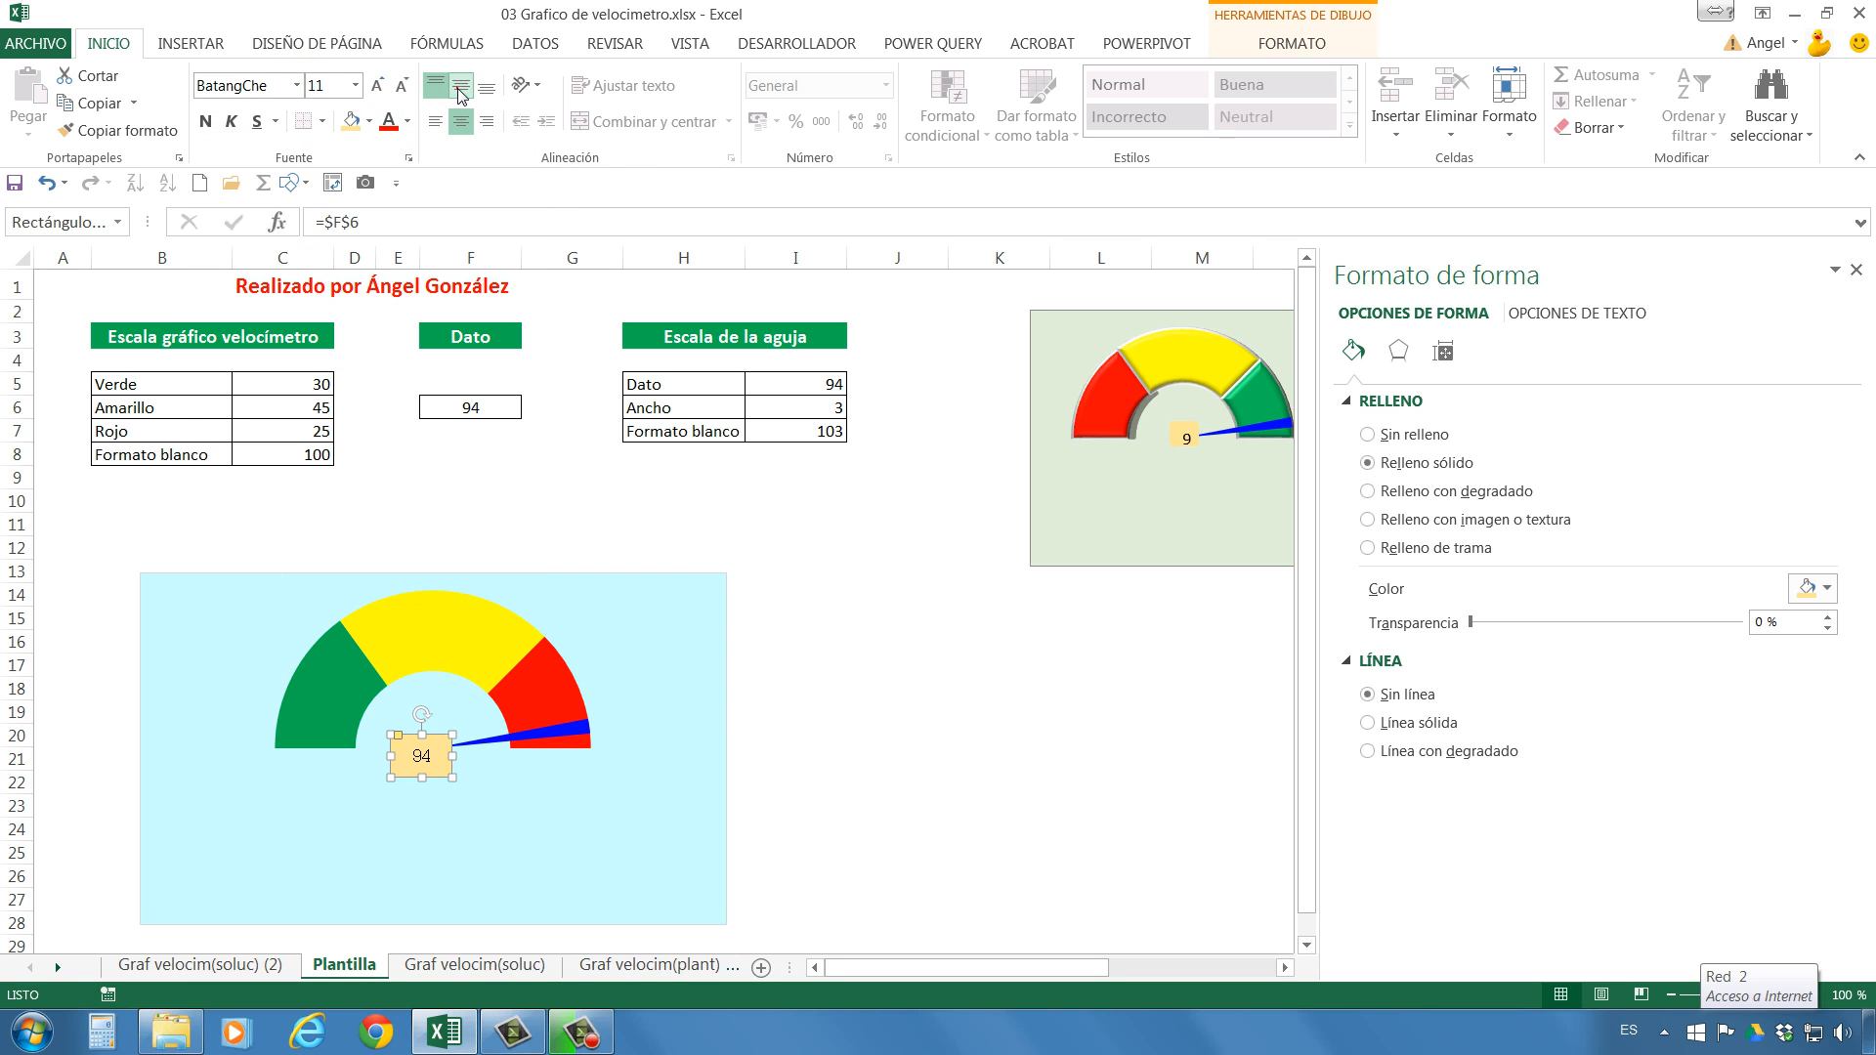
click(900, 627)
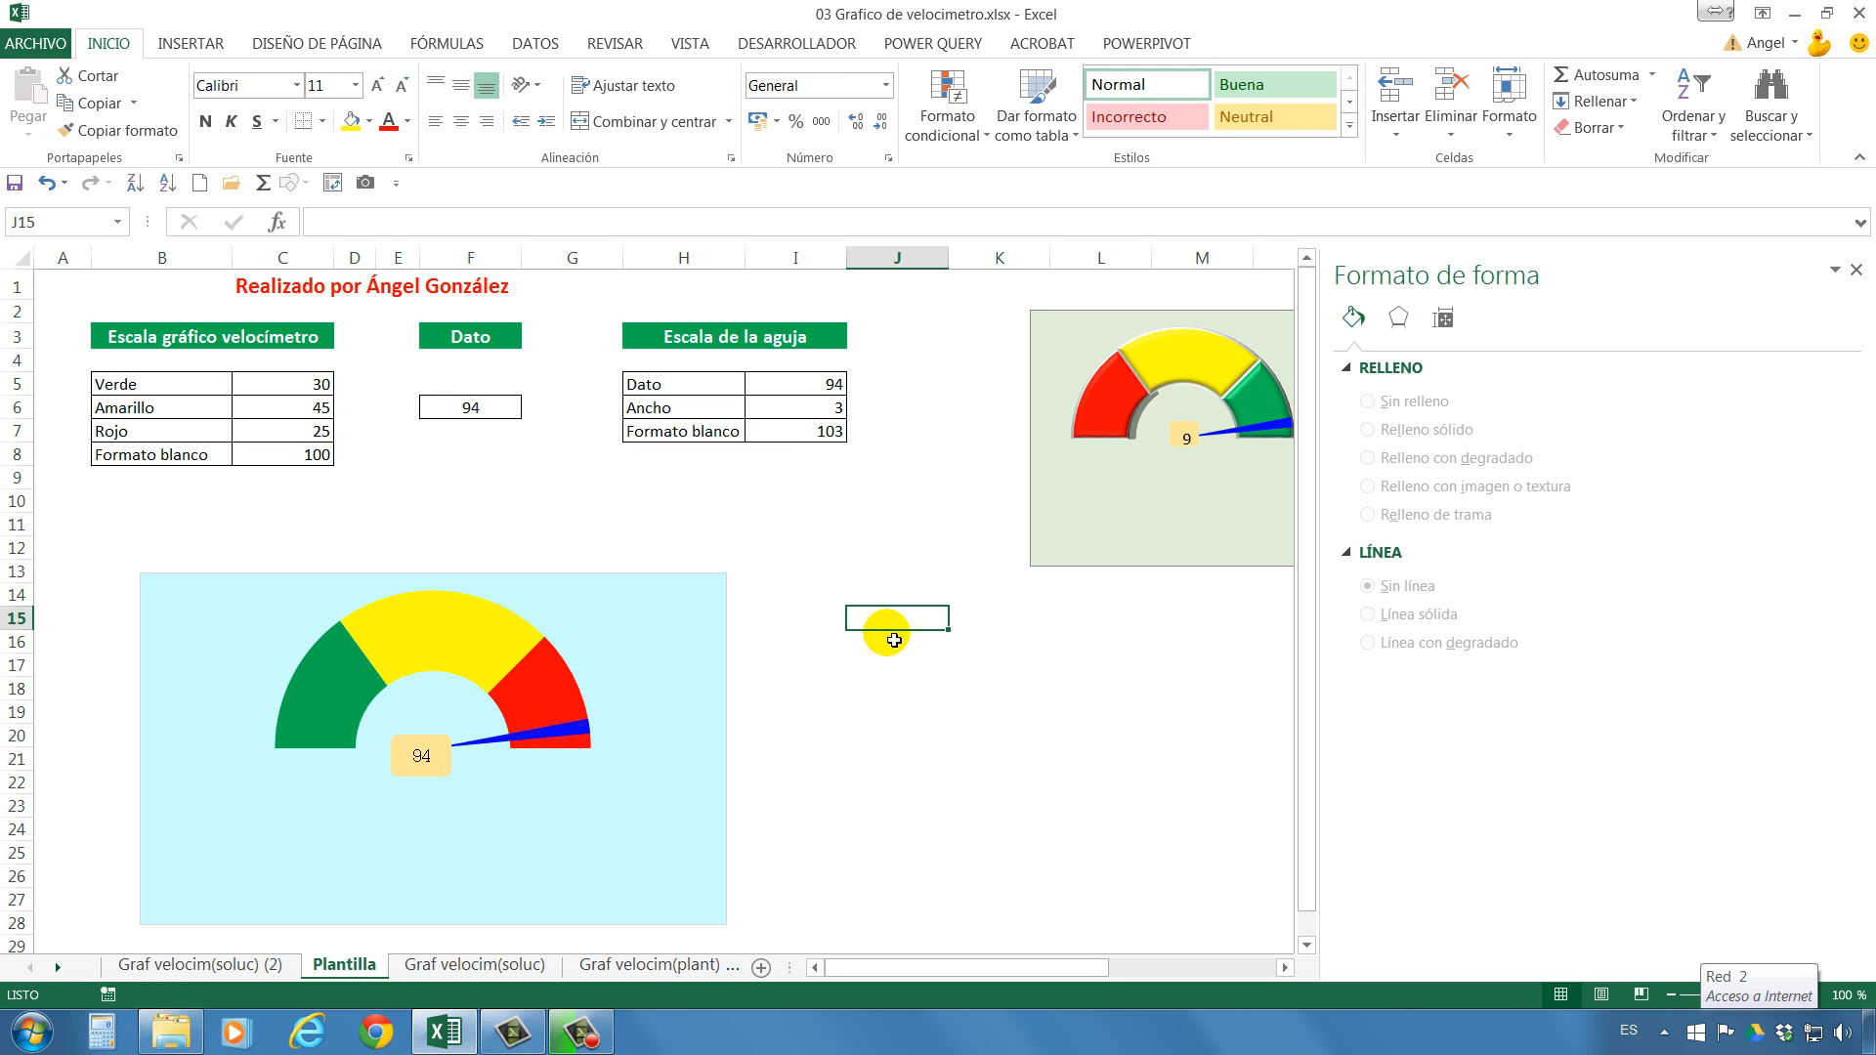
Test the needle and the linked label by setting Dato in F6 to 45 and finally to 55.
click(484, 406)
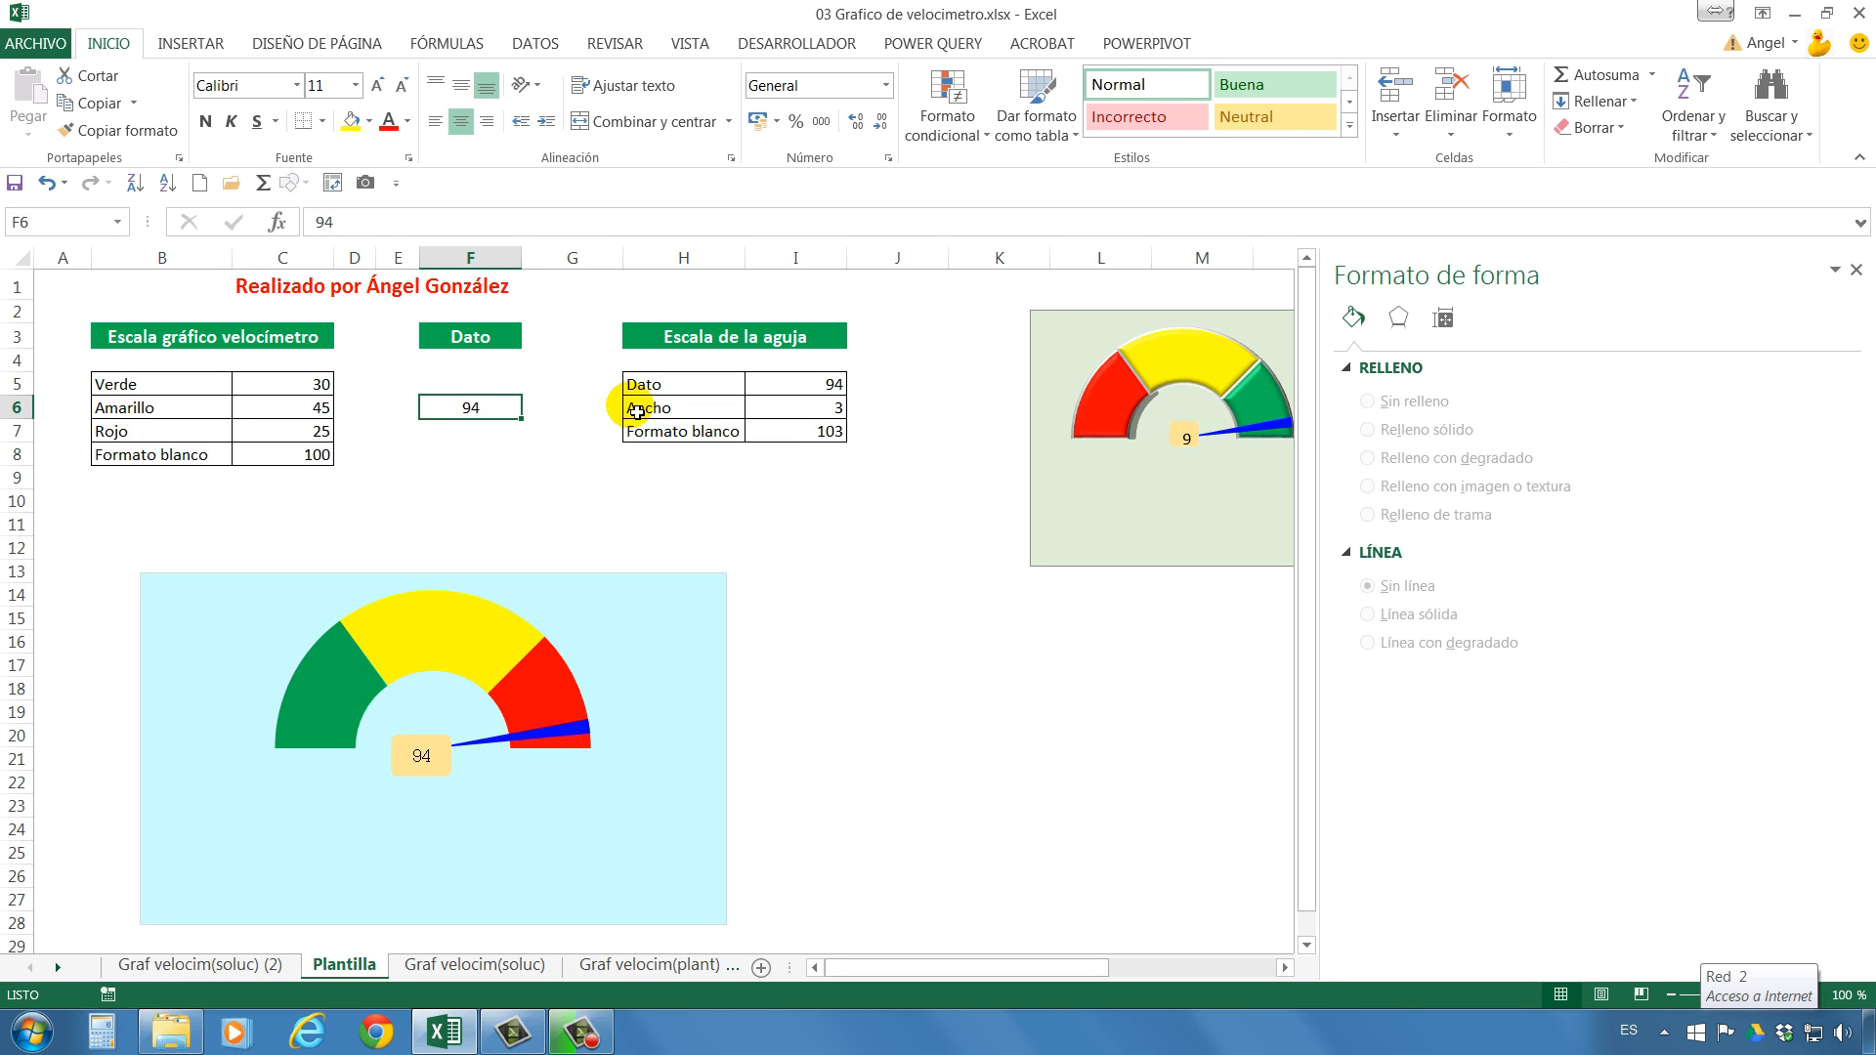
text(45)
key(Return)
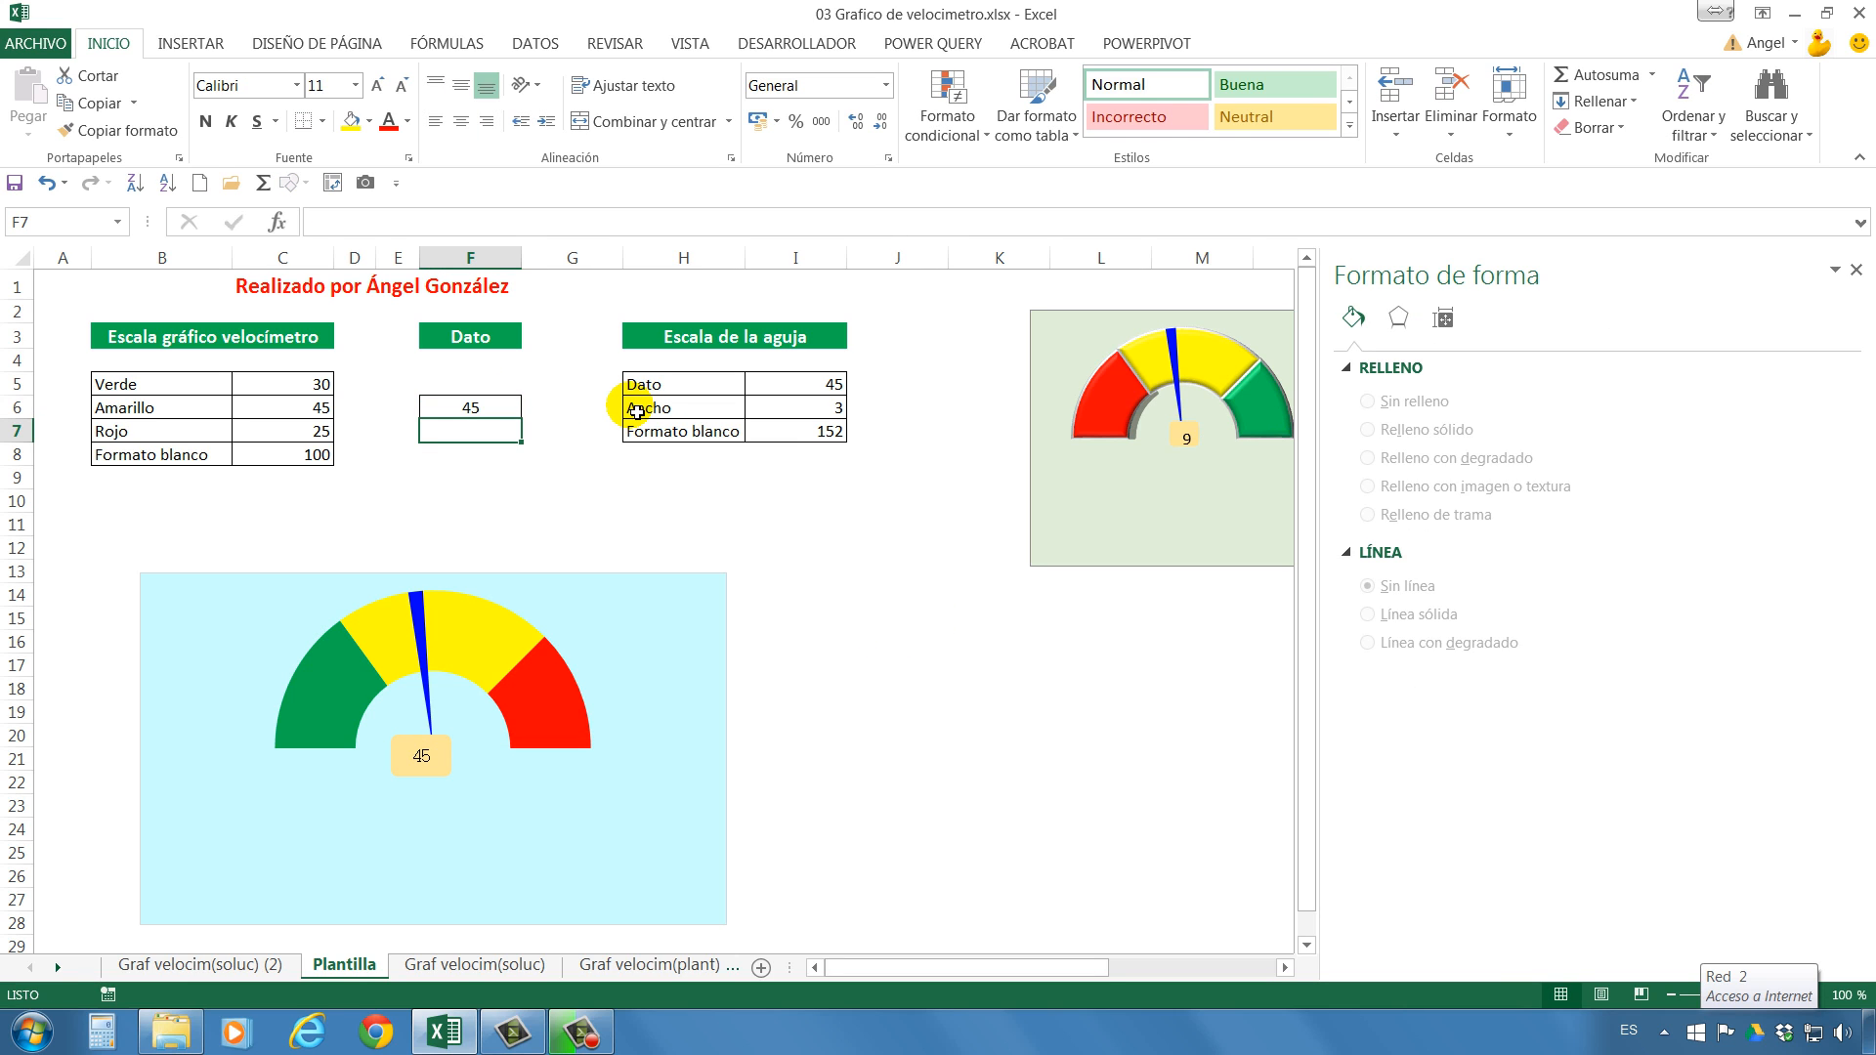
key(Up)
text(55)
key(Return)
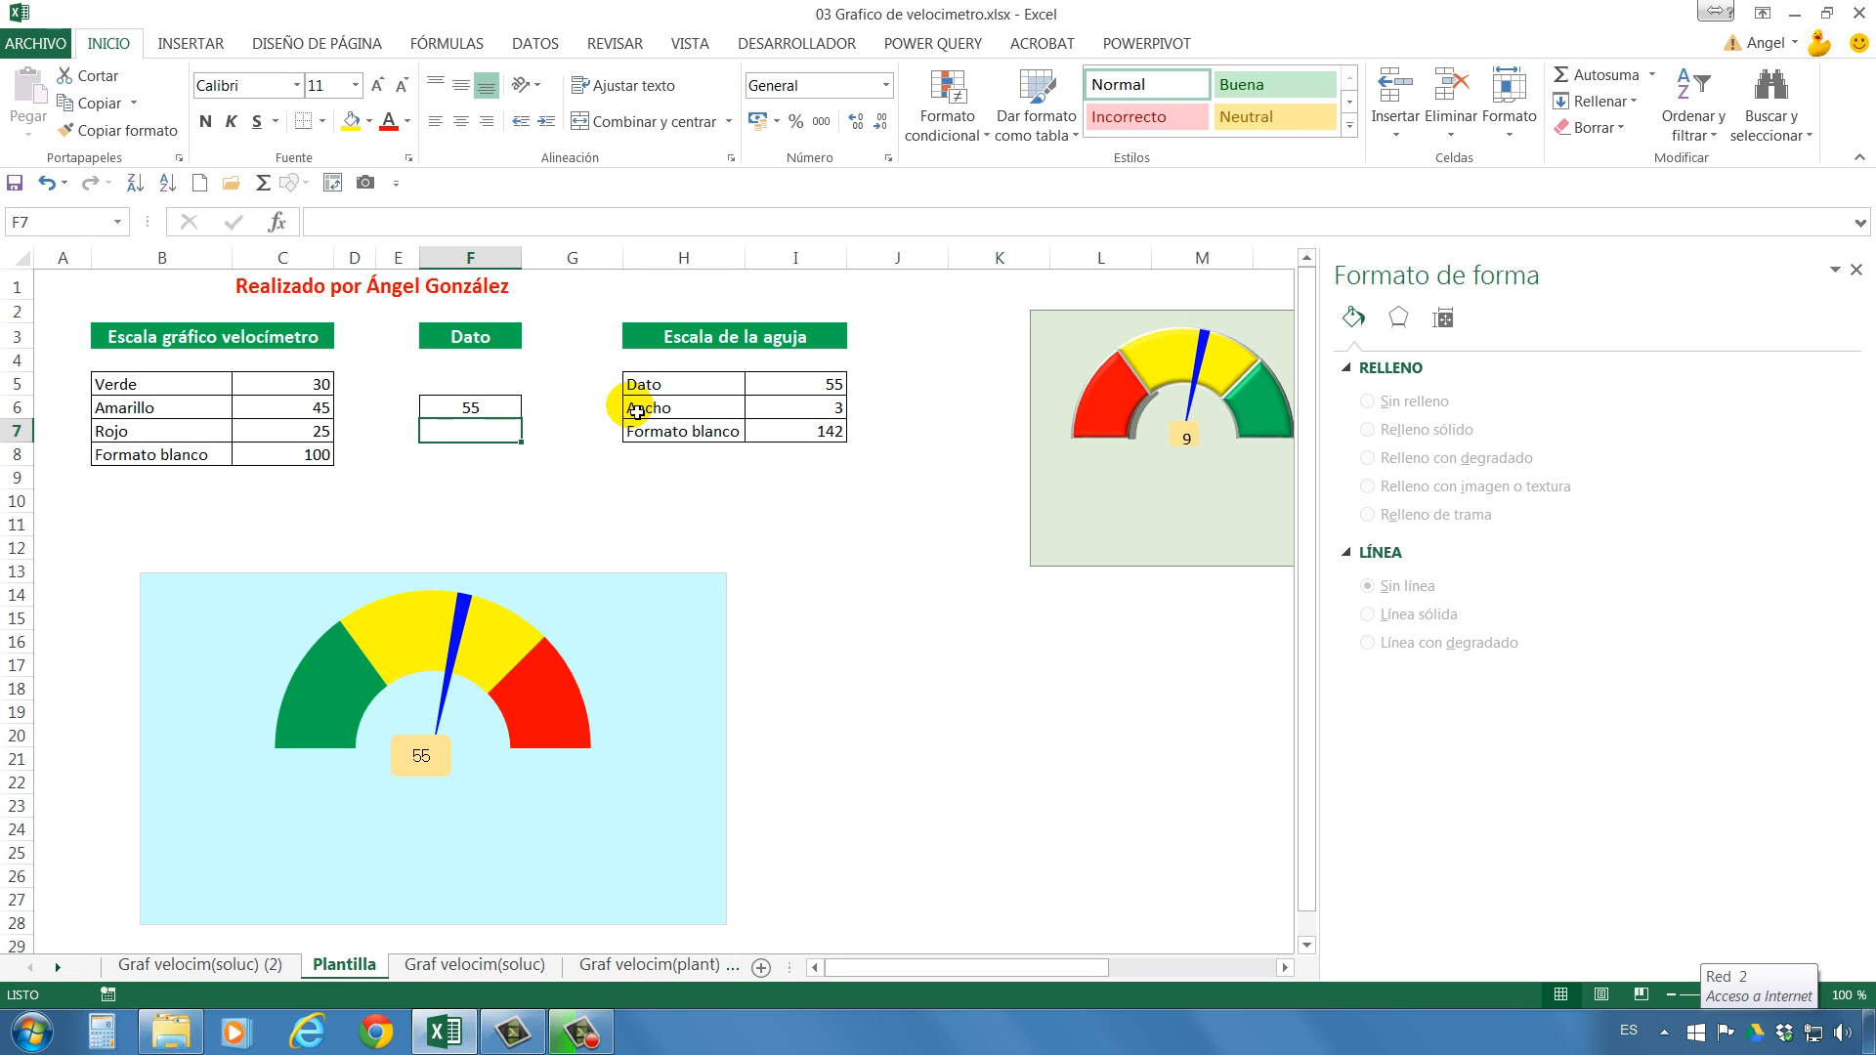